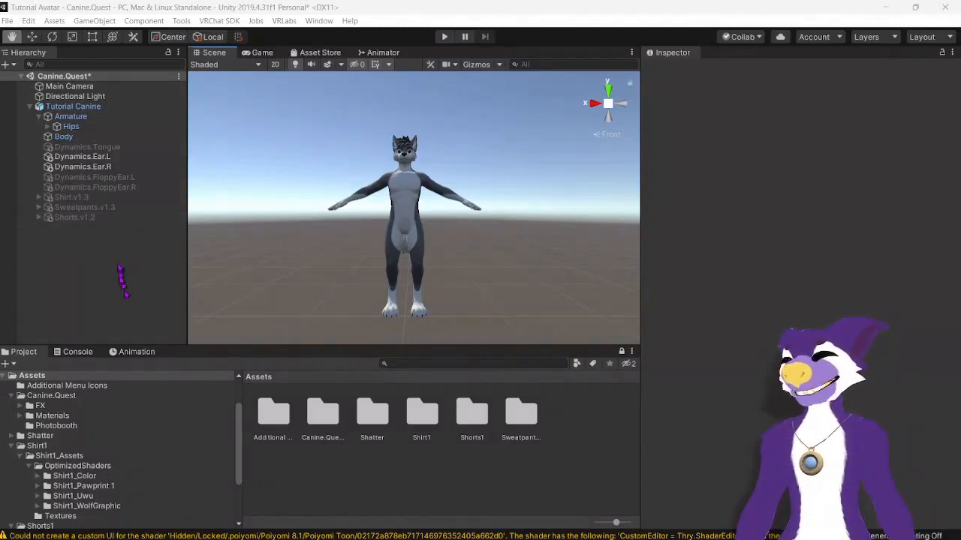
# Step: Enable the Shirt.v1.3 and Sweatpants.v1.3 clothing objects on the avatar
pyautogui.moveTo(141, 218); pyautogui.dragTo(180, 240)
pyautogui.click(128, 201)
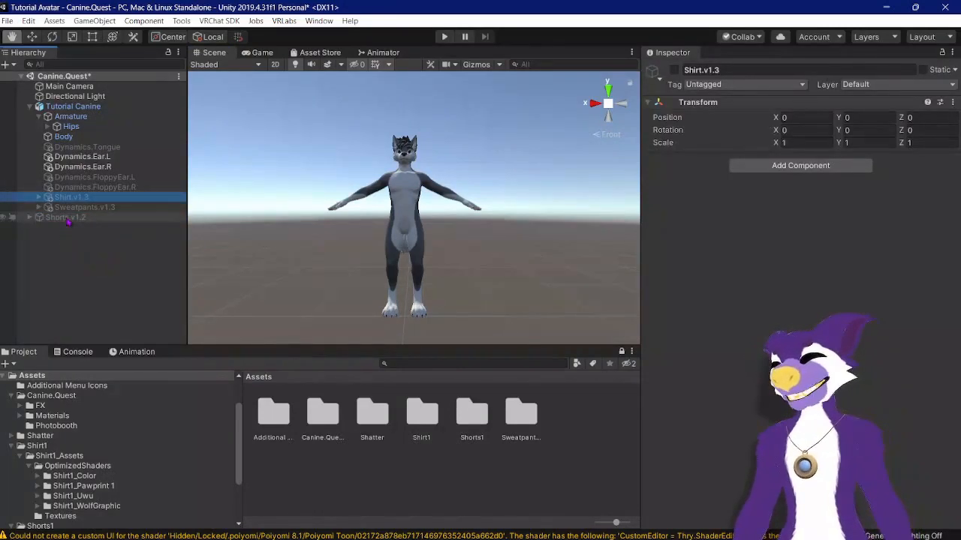
pyautogui.moveTo(69, 218); pyautogui.dragTo(110, 111)
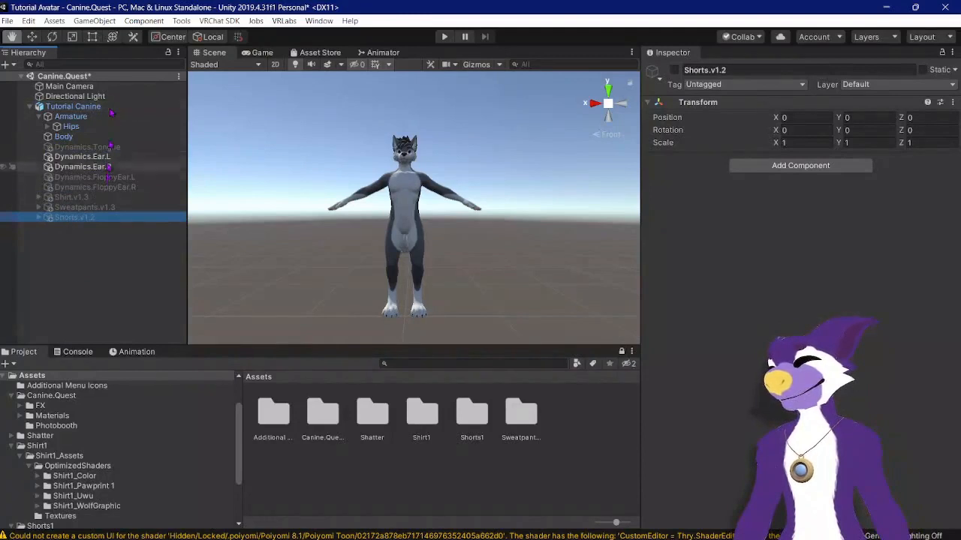
pyautogui.click(107, 197)
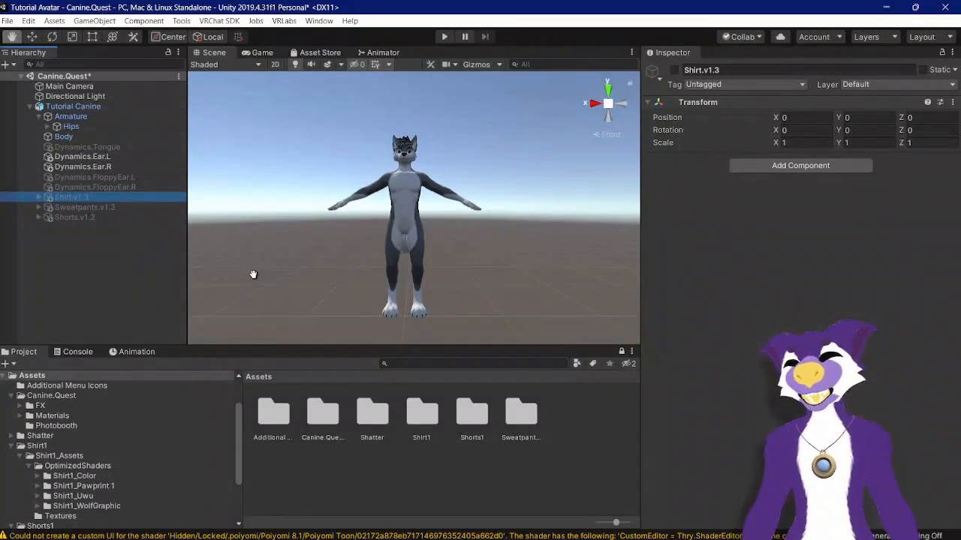
pyautogui.click(674, 70)
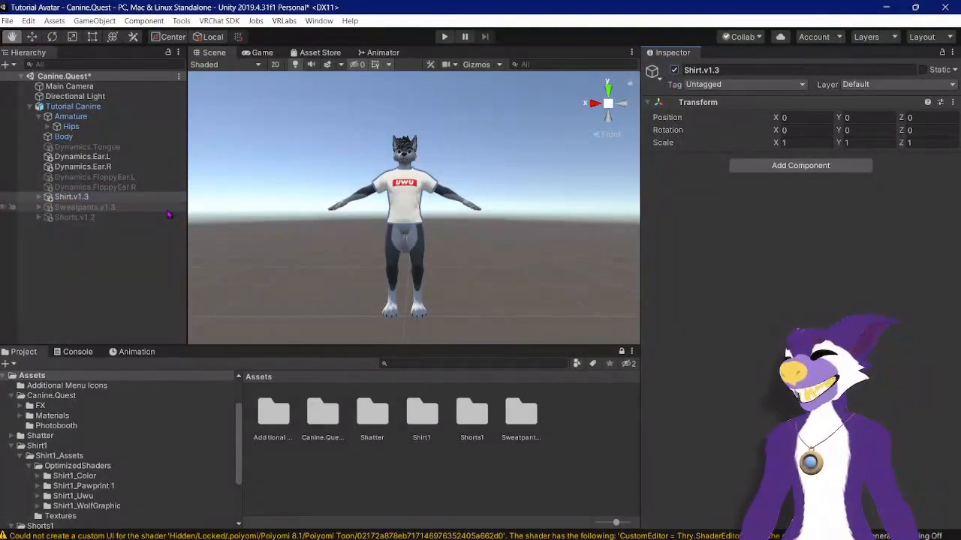
pyautogui.click(166, 208)
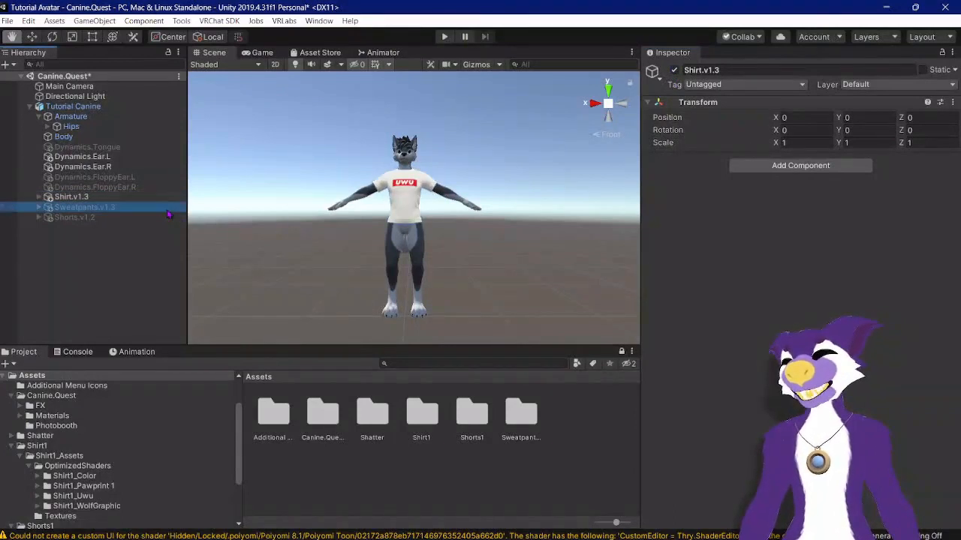
pyautogui.click(674, 72)
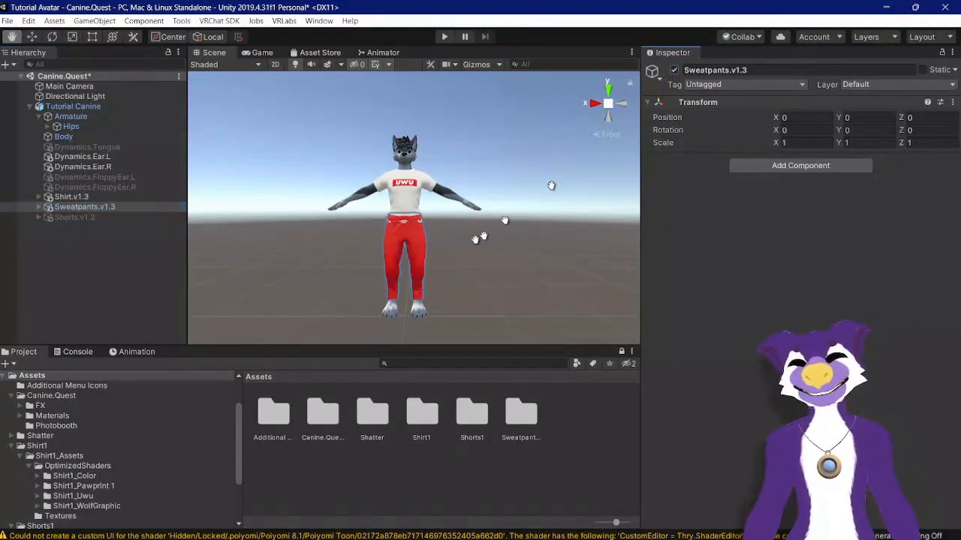
# Step: Expand Shirt.v1.3 and select its Shirt1 mesh
pyautogui.scroll(5, 389, 223)
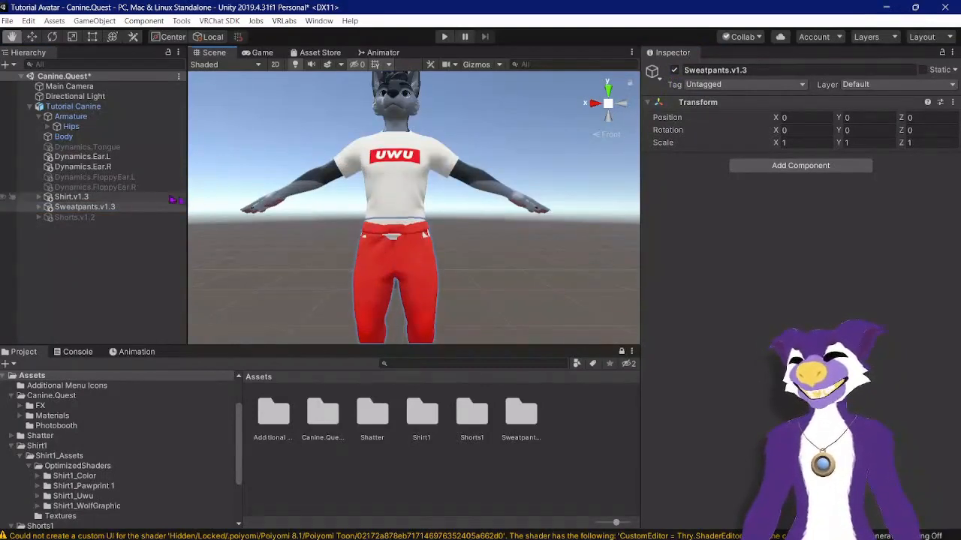
pyautogui.click(154, 197)
pyautogui.click(39, 197)
pyautogui.click(72, 206)
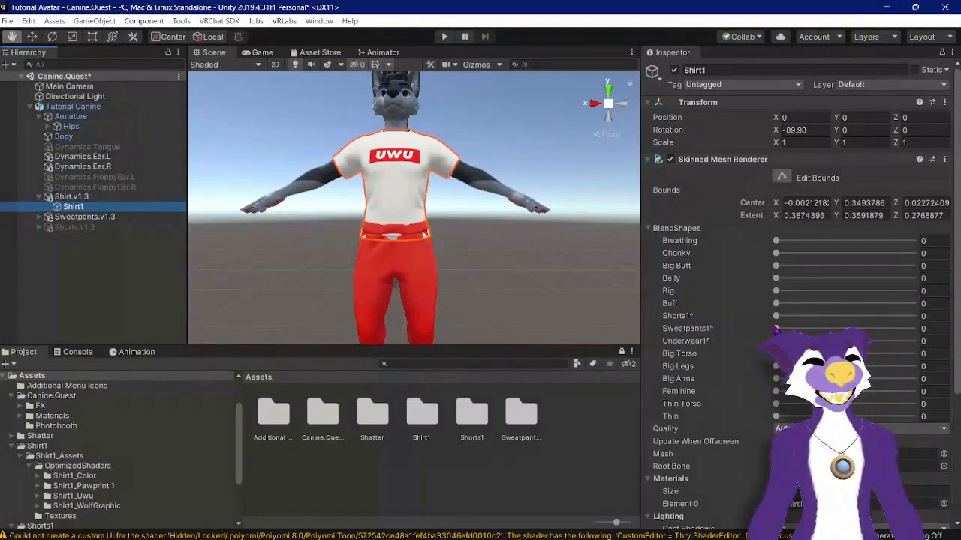
# Step: Try the Shirt1 mesh's Shorts1 blendshape at 100 and toggle Shirt1 off, restoring both
pyautogui.moveTo(776, 329); pyautogui.dragTo(757, 335)
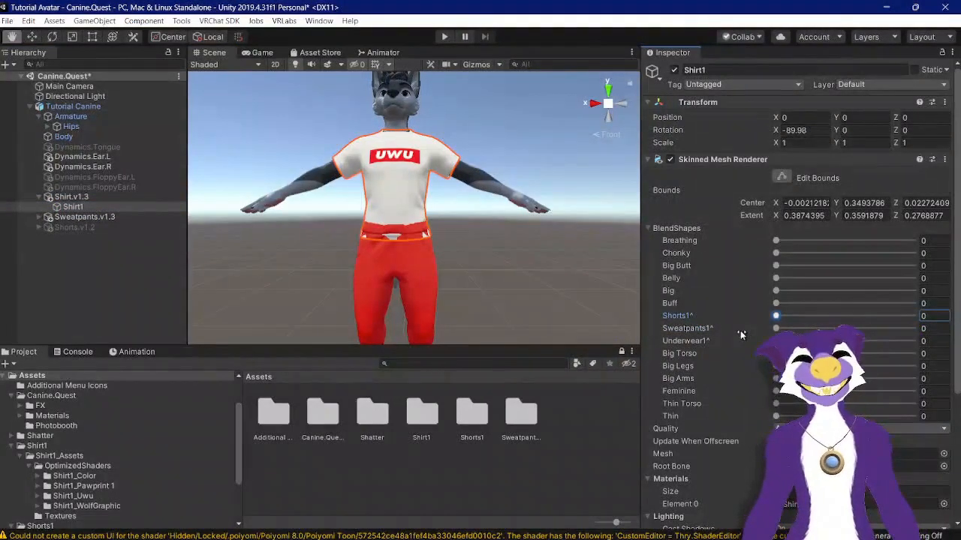
pyautogui.moveTo(776, 316); pyautogui.dragTo(912, 316)
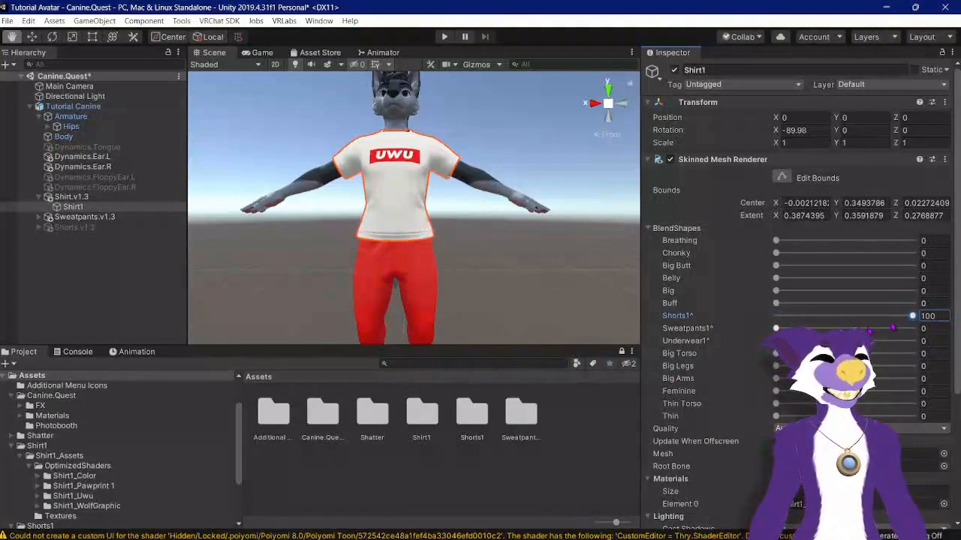
pyautogui.moveTo(776, 328); pyautogui.dragTo(742, 345)
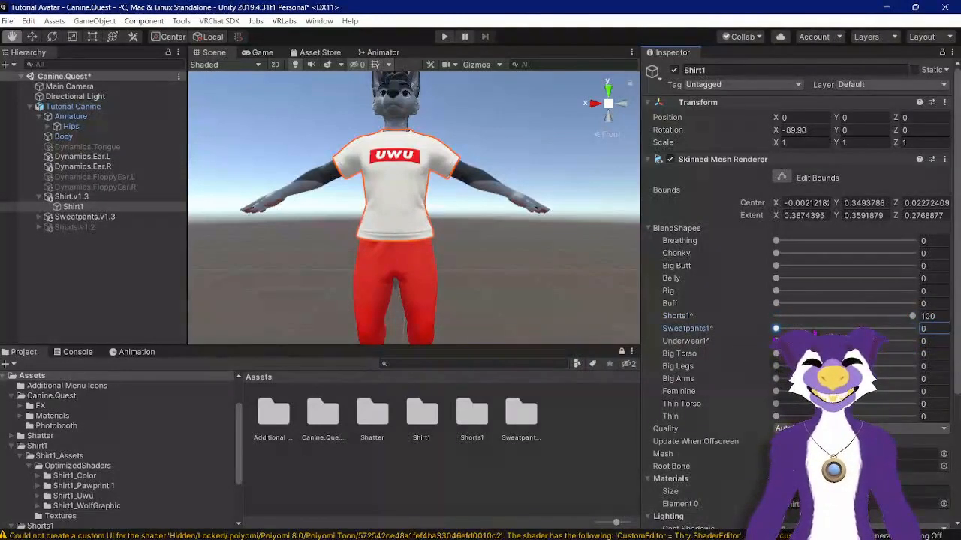
pyautogui.moveTo(912, 316); pyautogui.dragTo(764, 304)
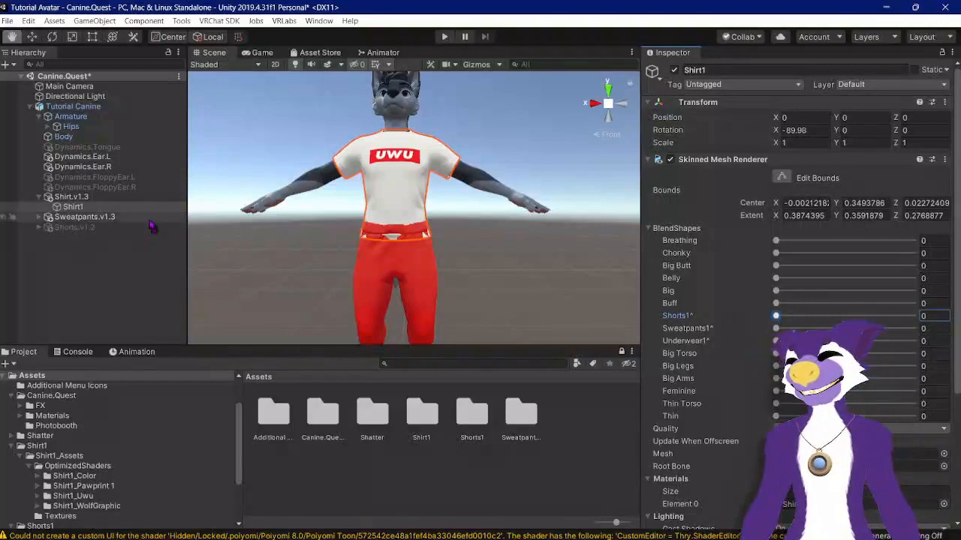
pyautogui.click(674, 70)
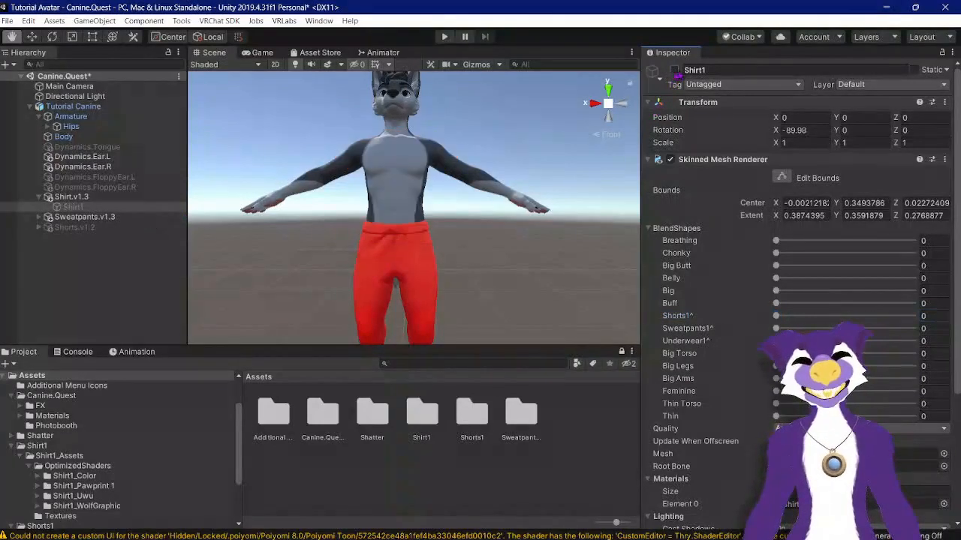
pyautogui.click(674, 70)
# Step: Disable the Sweatpants.v1.3 and Shirt.v1.3 objects
pyautogui.click(84, 216)
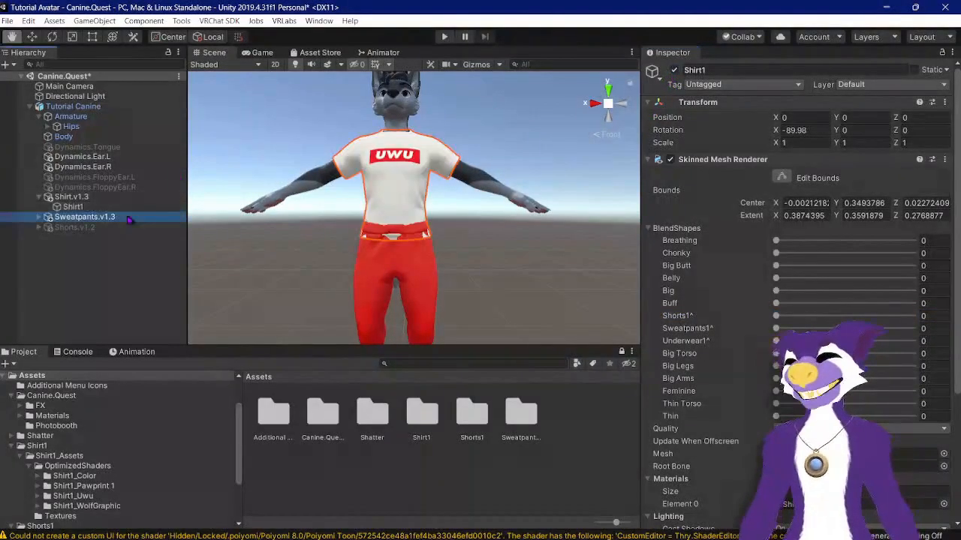
pyautogui.click(674, 69)
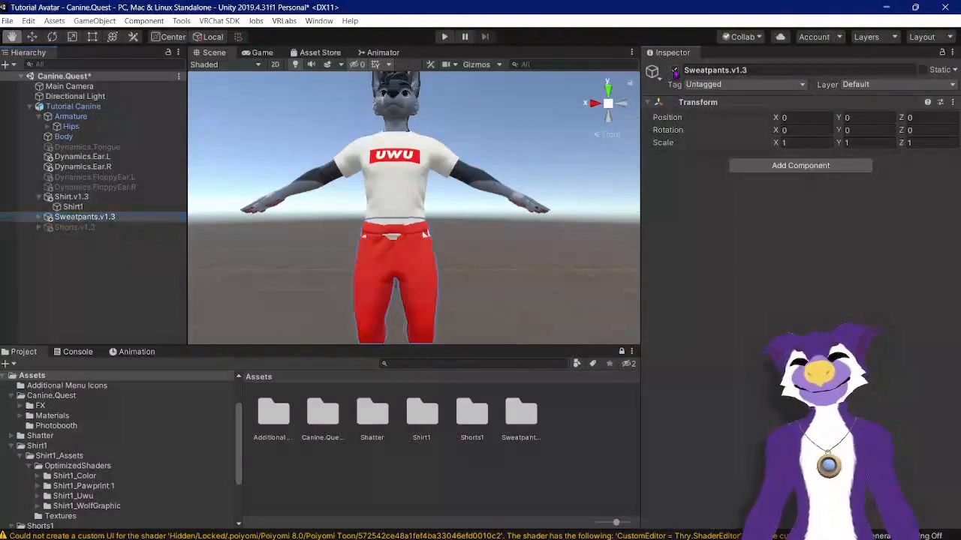
pyautogui.click(39, 197)
pyautogui.click(69, 197)
pyautogui.click(674, 69)
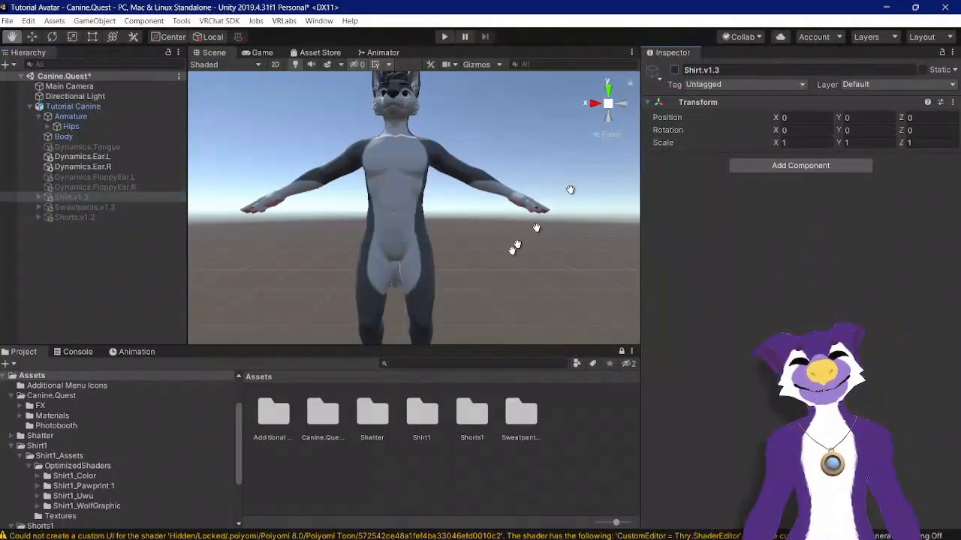
# Step: Start creating an animation clip for Tutorial Canine and browse to the Canine.Quest > FX > Animations folder
pyautogui.click(149, 356)
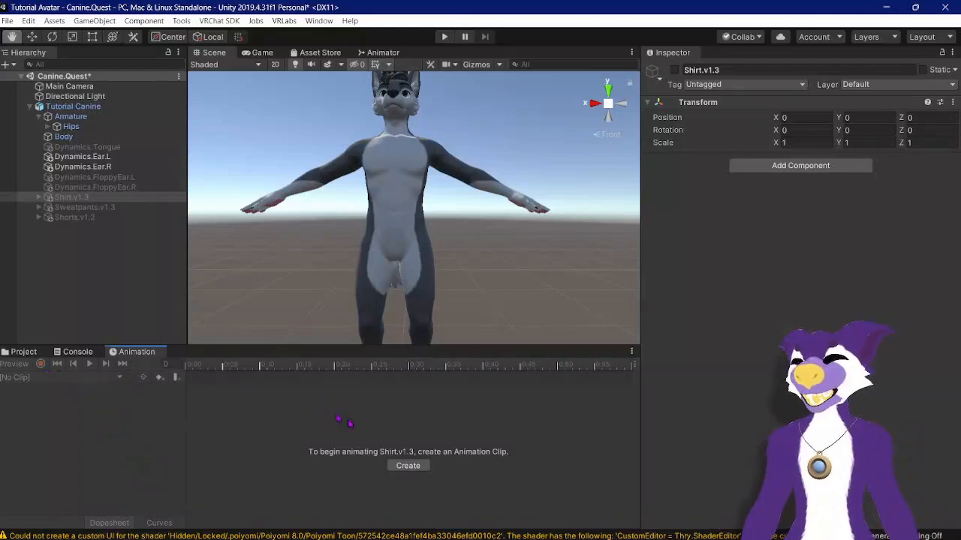
pyautogui.click(96, 109)
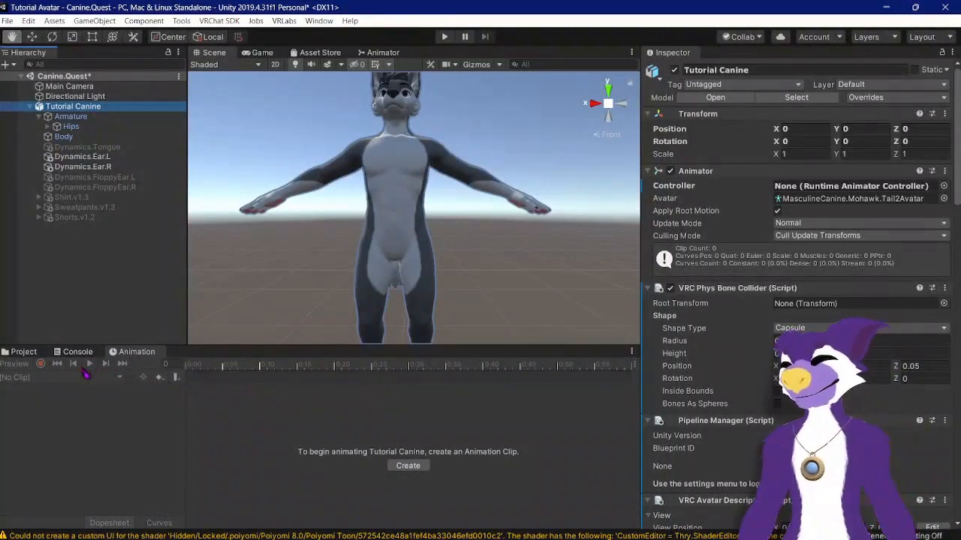
pyautogui.click(407, 466)
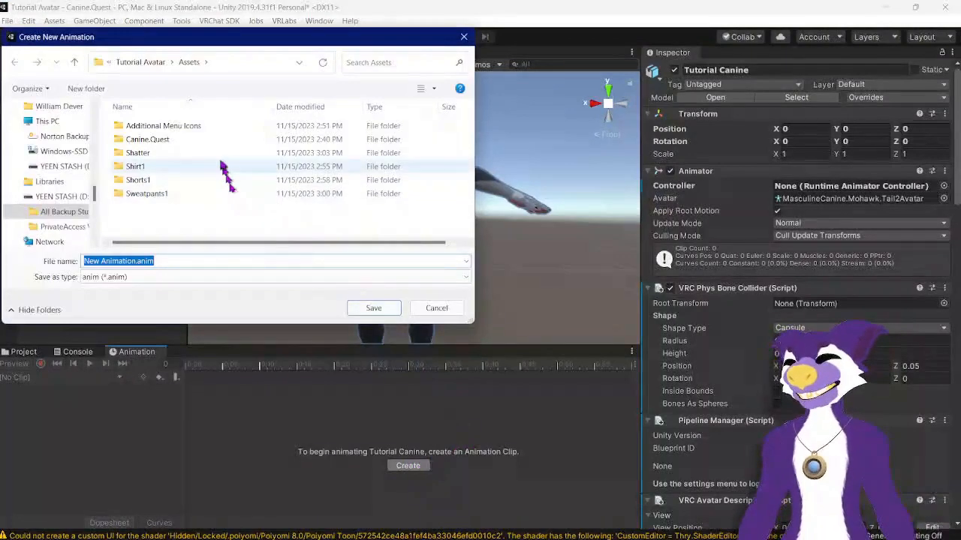
pyautogui.rightClick(145, 209)
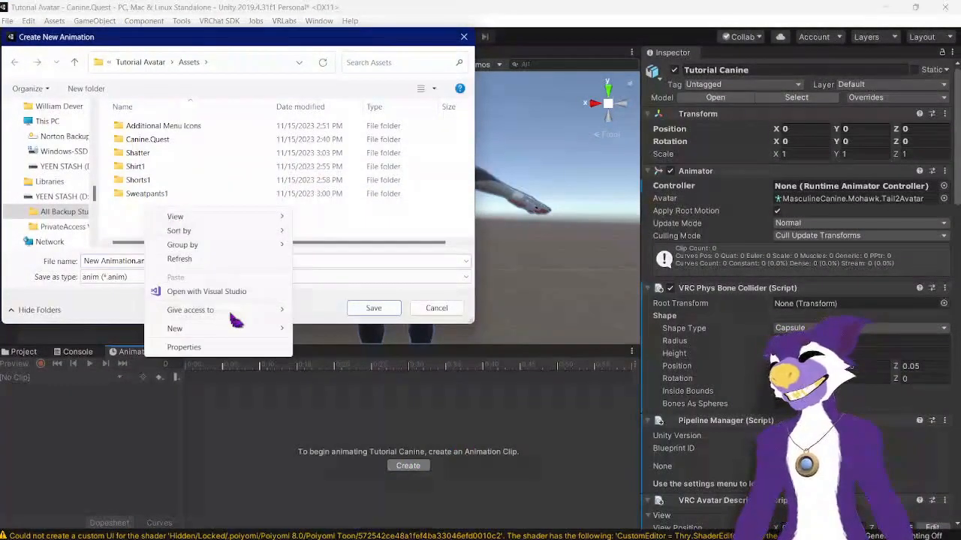
pyautogui.click(153, 140)
pyautogui.doubleClick(160, 139)
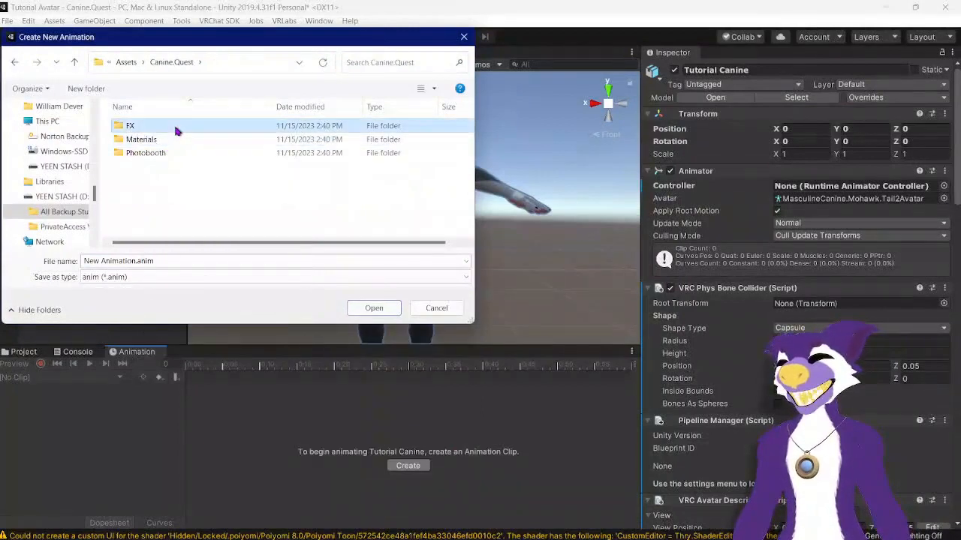
pyautogui.doubleClick(175, 126)
pyautogui.doubleClick(180, 129)
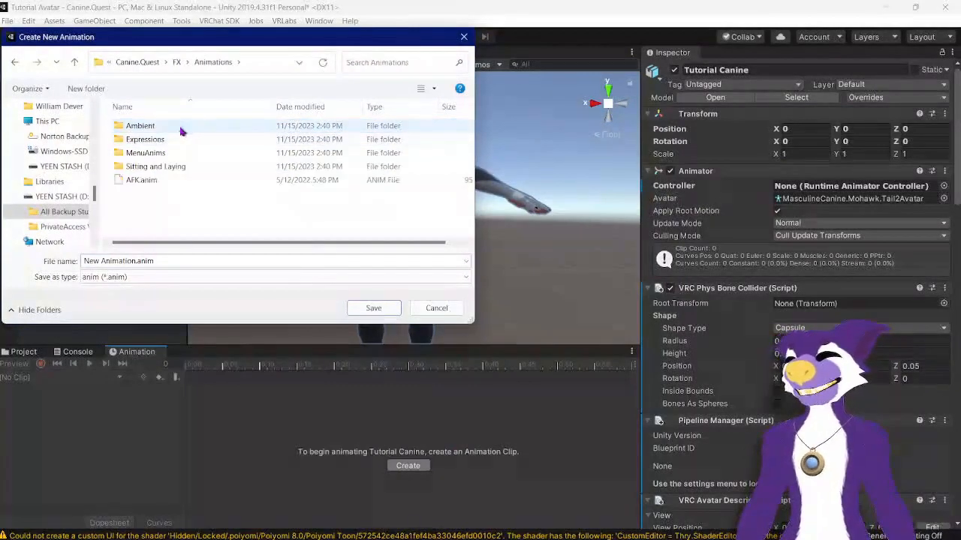
# Step: Create a new folder named Toggles and open it
pyautogui.rightClick(145, 207)
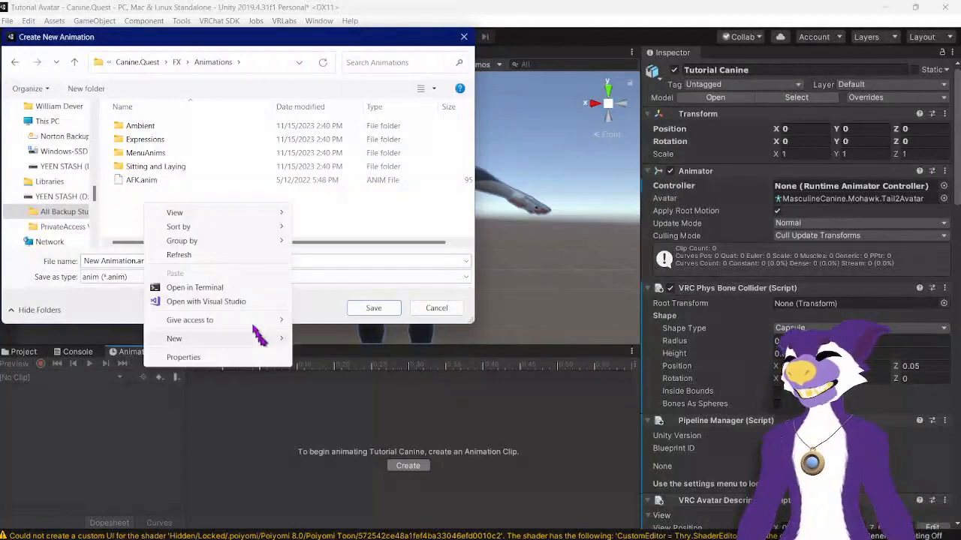
pyautogui.moveTo(263, 339)
pyautogui.click(323, 340)
pyautogui.write('Toggles')
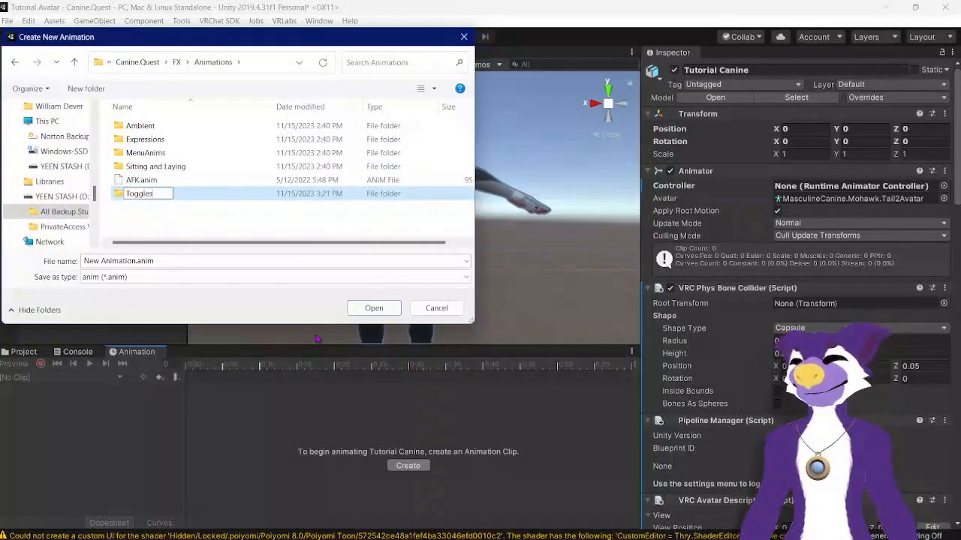
pyautogui.press('Return')
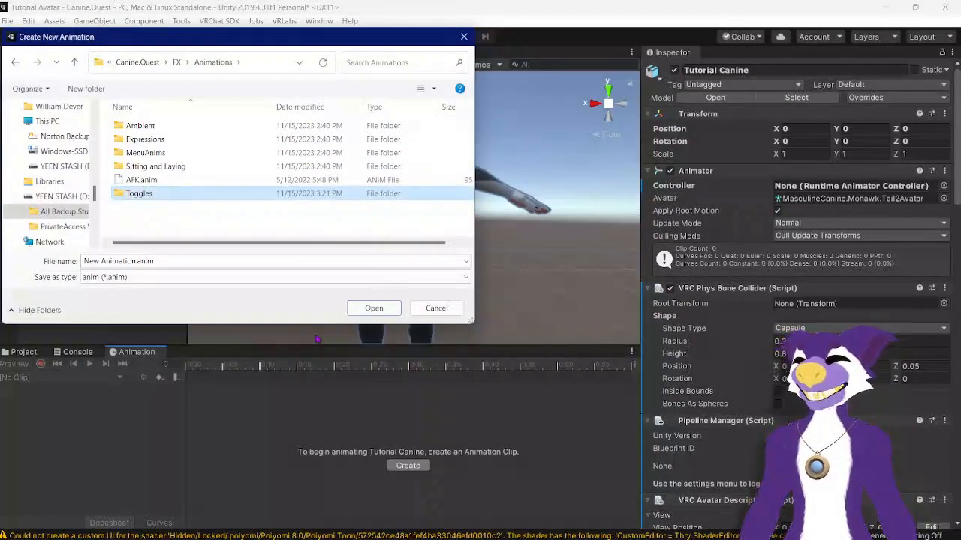
pyautogui.doubleClick(189, 194)
# Step: Save the new animation clip as Shirt On
pyautogui.click(121, 260)
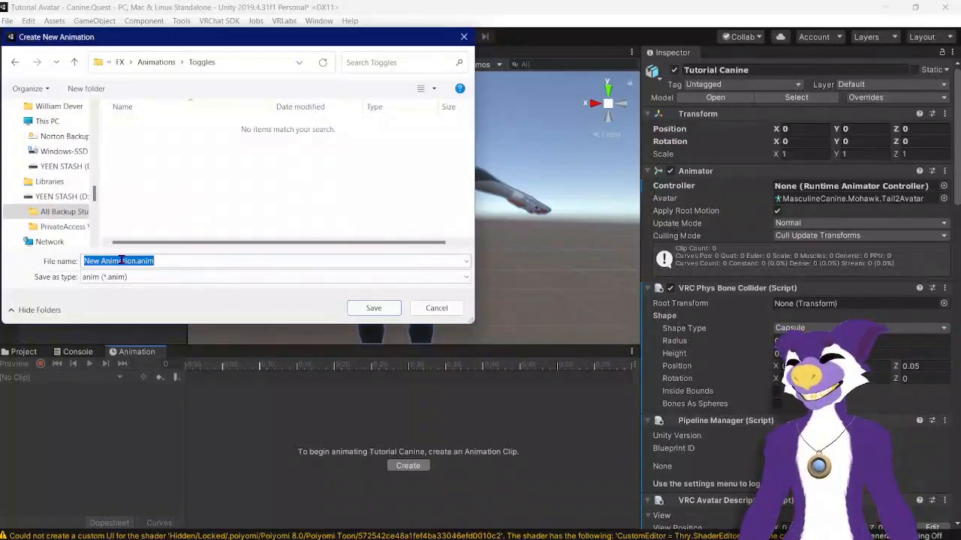
pyautogui.write('Shirt On')
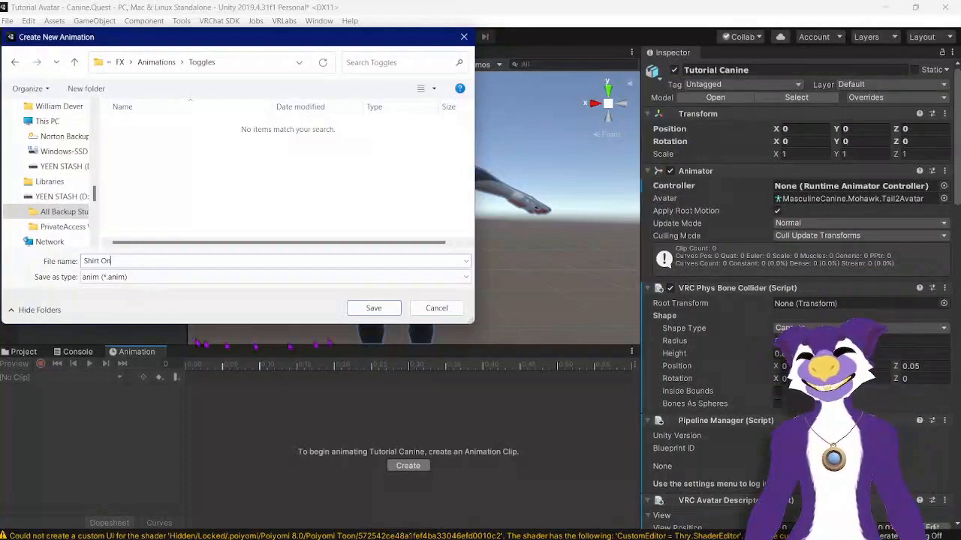
pyautogui.click(373, 309)
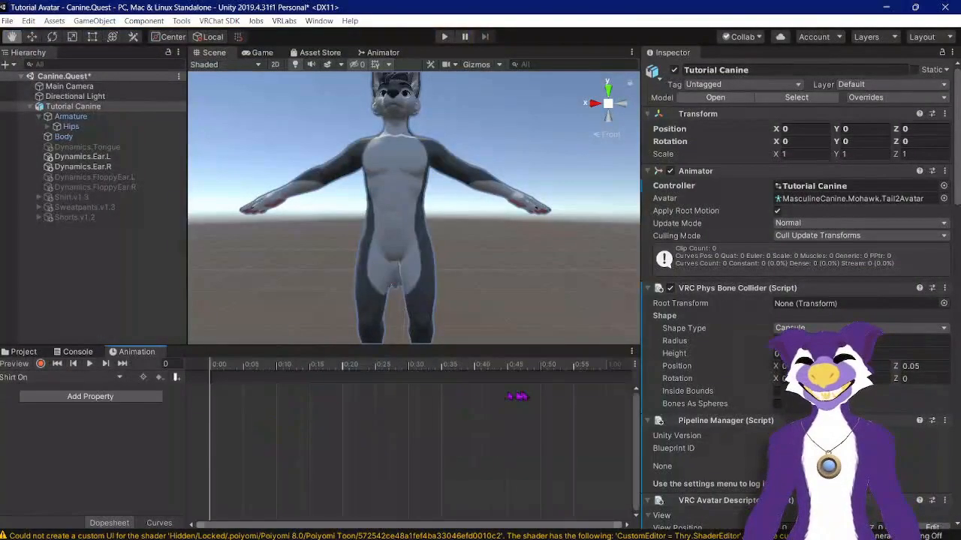
# Step: Lock the Animation window to Tutorial Canine
pyautogui.click(632, 351)
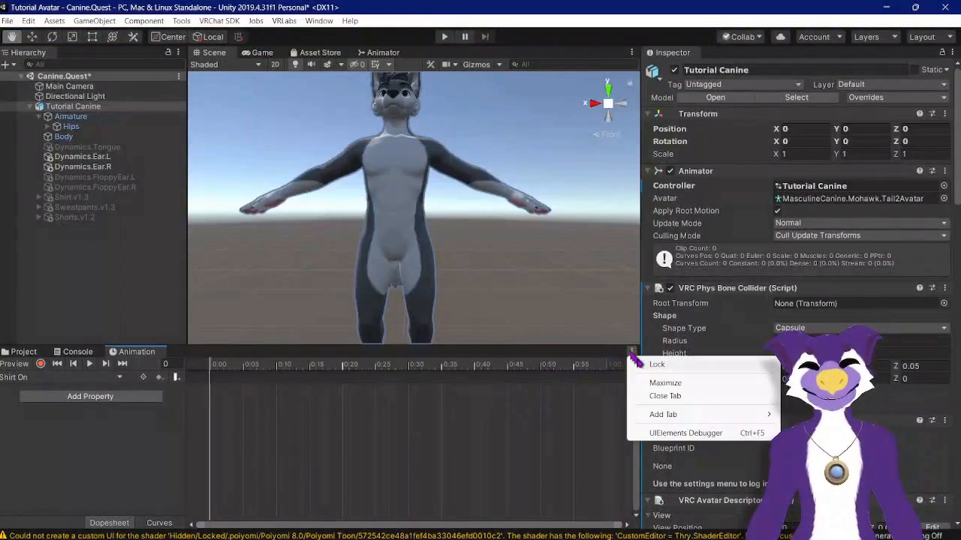
pyautogui.click(638, 363)
pyautogui.click(631, 352)
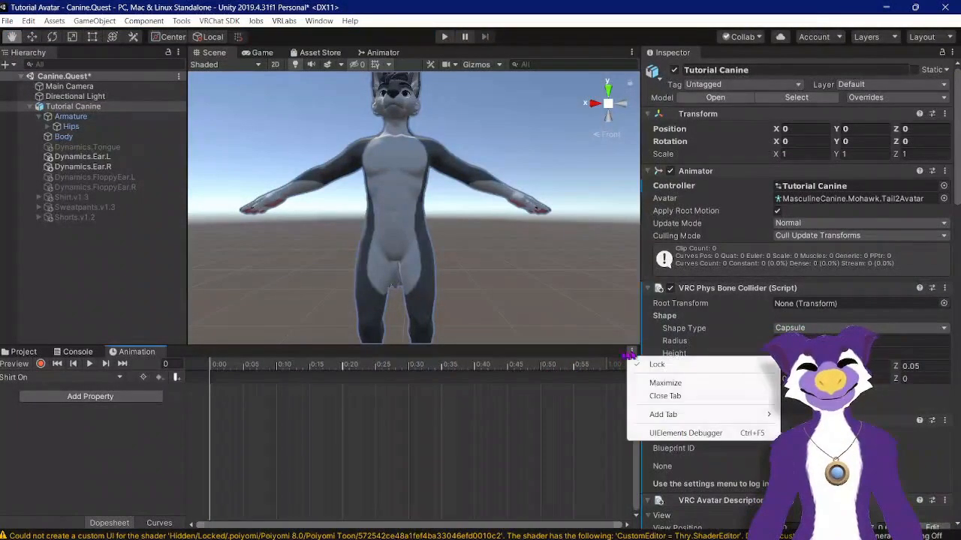
pyautogui.click(607, 357)
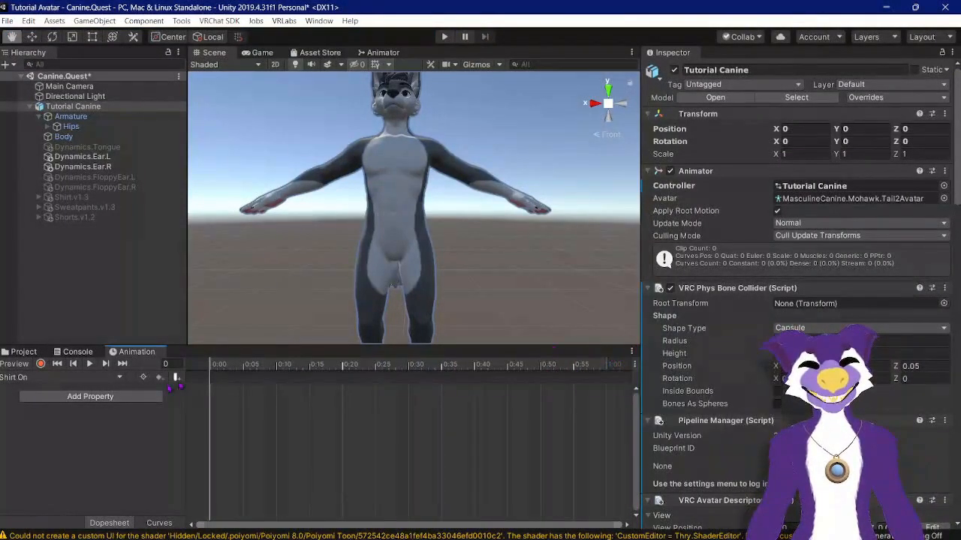
pyautogui.click(28, 353)
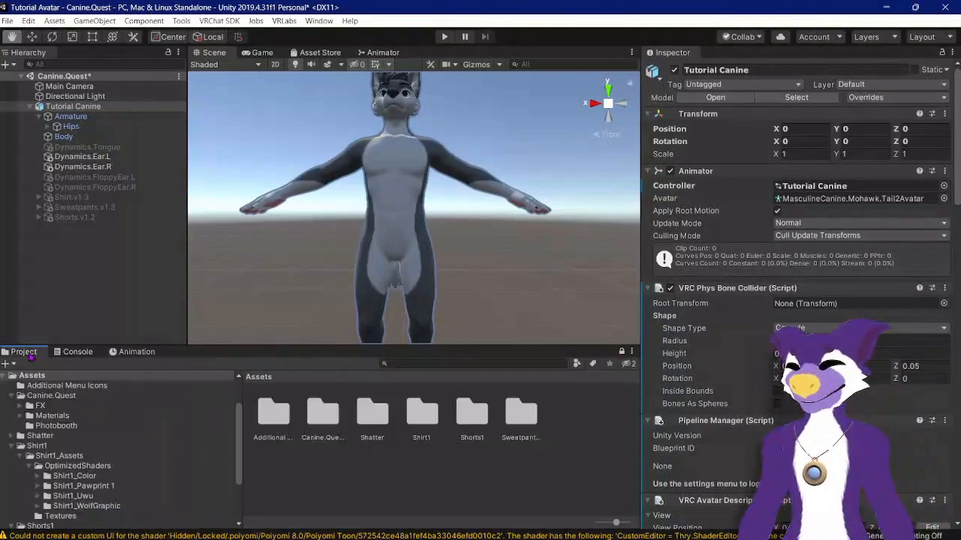
pyautogui.click(122, 353)
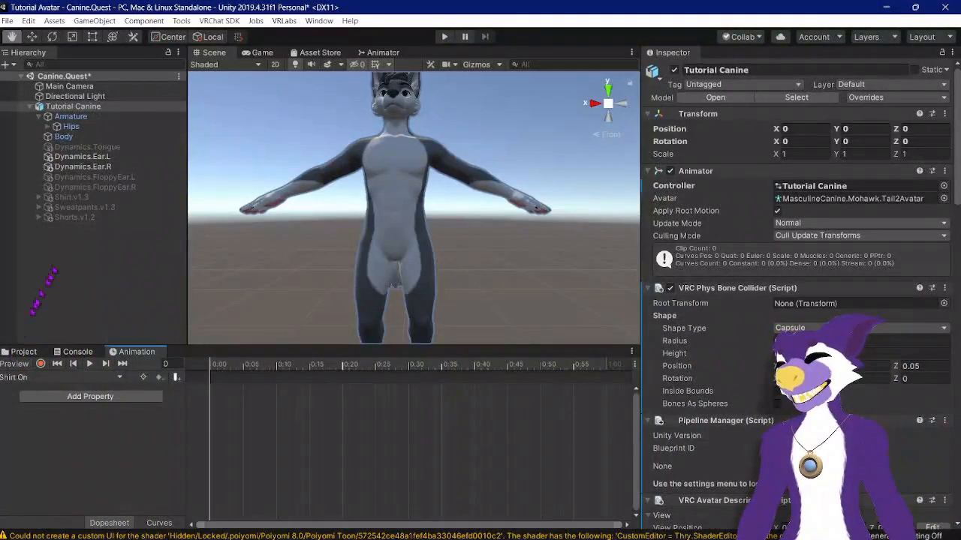
# Step: Record a keyframe in the Shirt On clip that enables the Shirt.v1.3 object, then stop recording
pyautogui.click(71, 197)
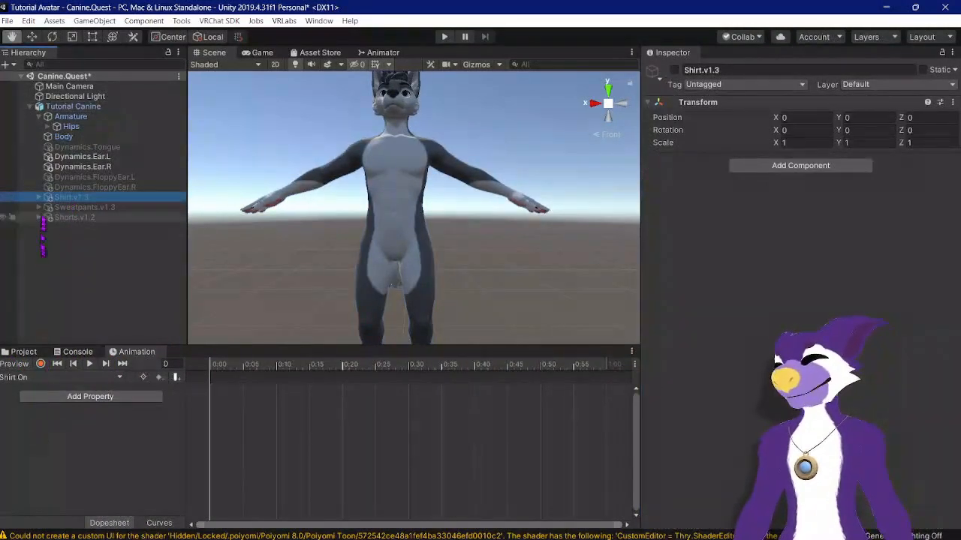
pyautogui.click(39, 197)
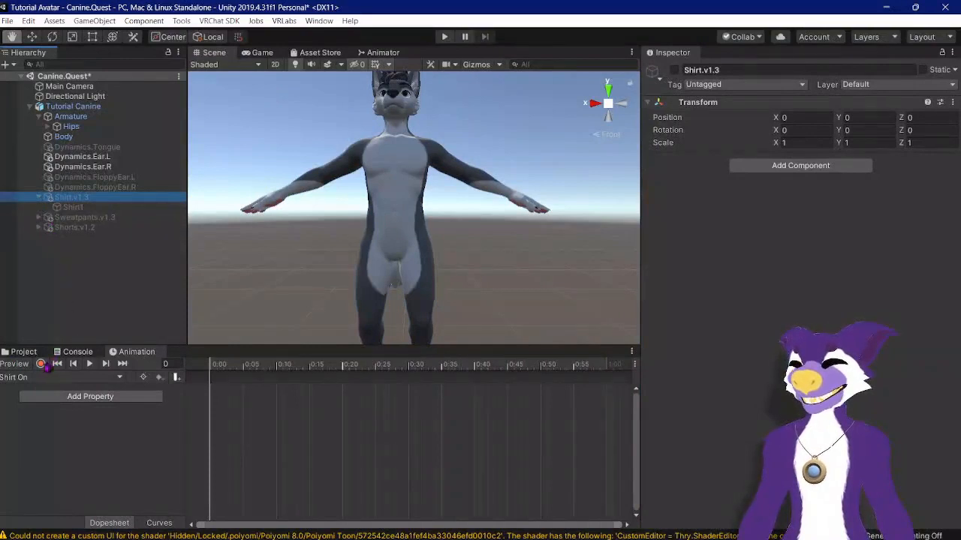
pyautogui.click(41, 364)
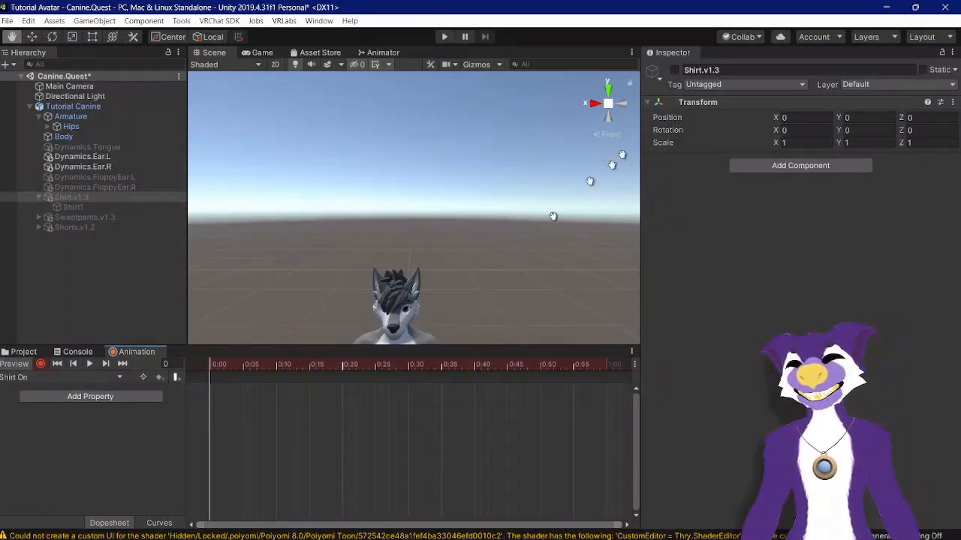
pyautogui.click(675, 70)
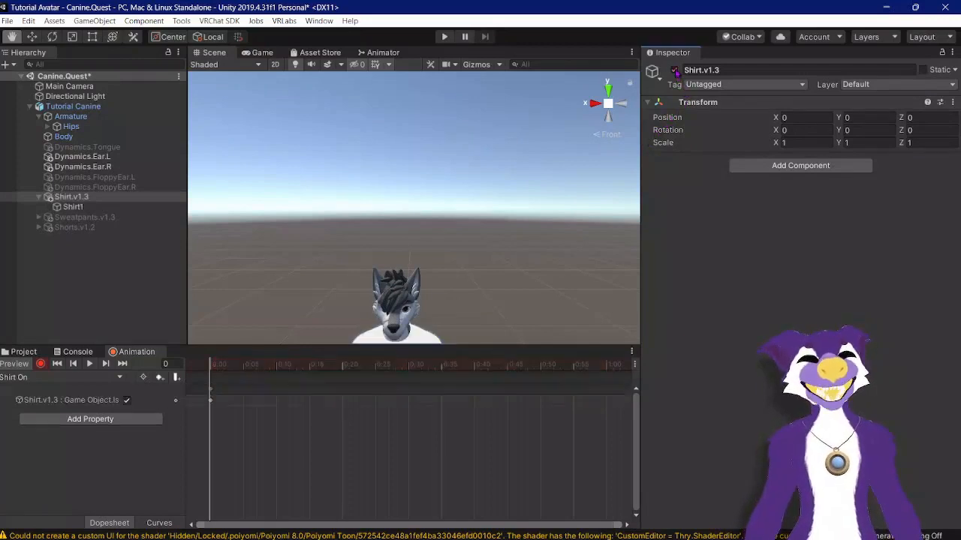
pyautogui.click(105, 208)
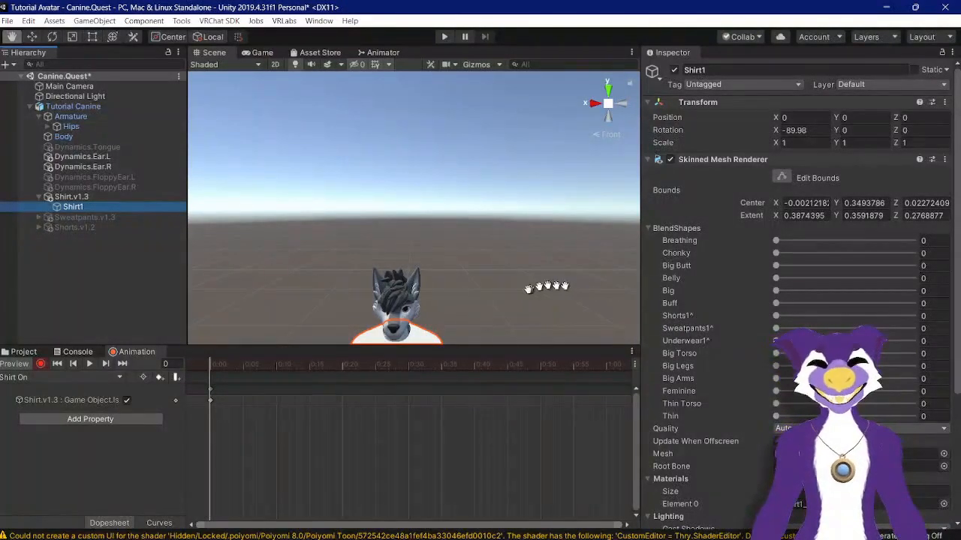
pyautogui.click(42, 365)
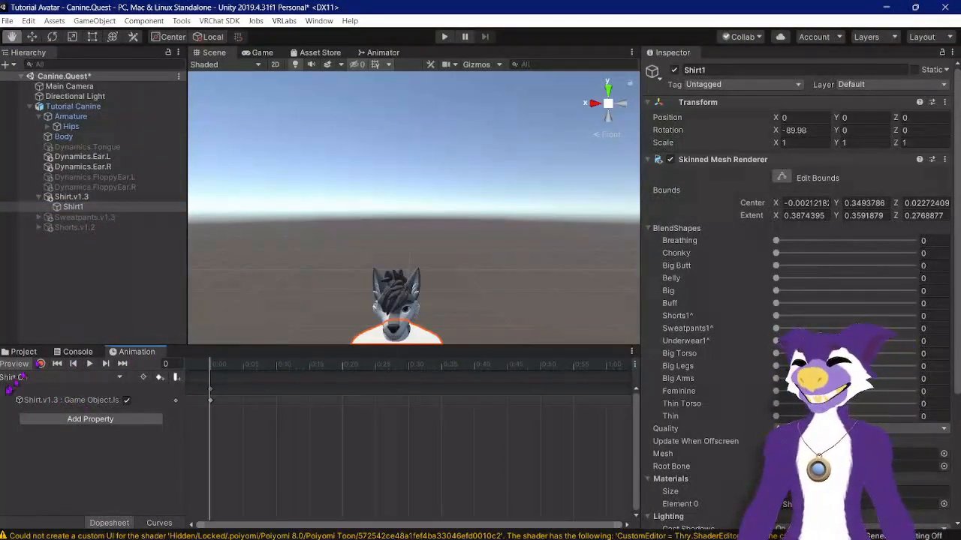
# Step: Create a new animation clip named Shirt Off in the Toggles folder
pyautogui.click(41, 378)
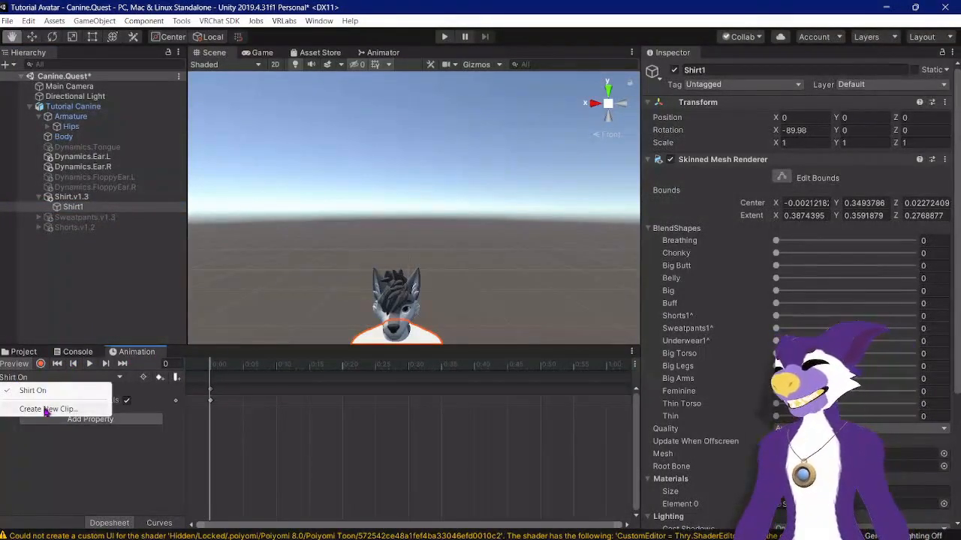
pyautogui.click(47, 409)
pyautogui.write('Shirt Off')
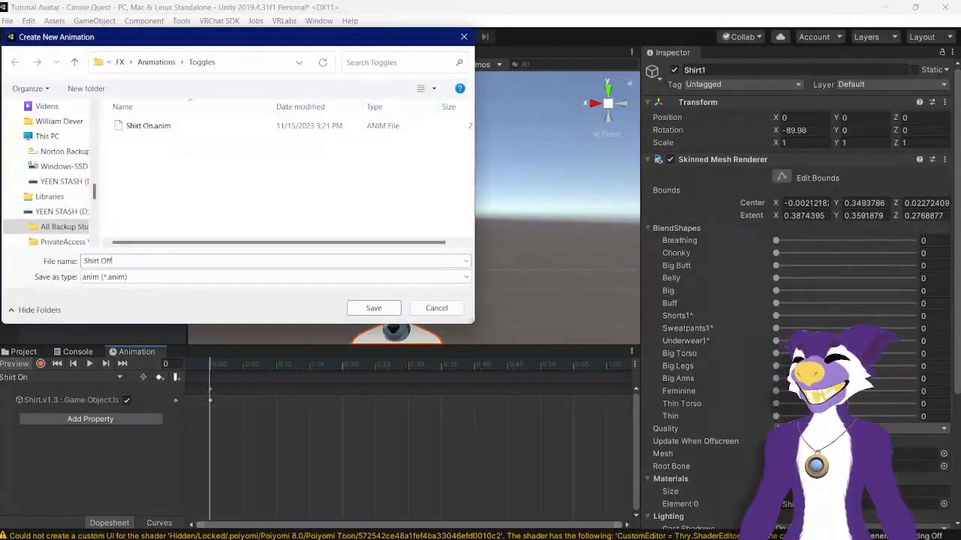
pyautogui.press('Return')
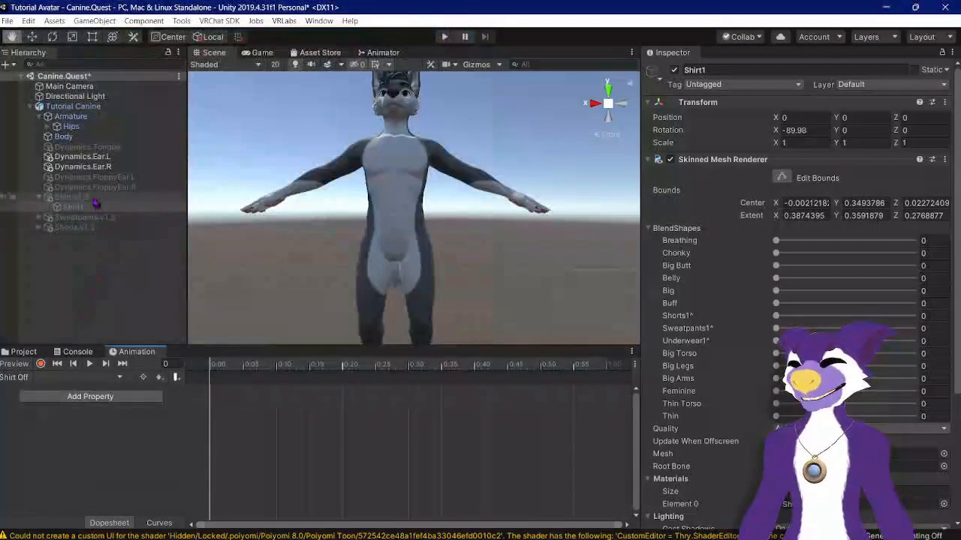
# Step: Record a keyframe in the Shirt Off clip that disables the Shirt.v1.3 object
pyautogui.click(82, 196)
pyautogui.click(674, 70)
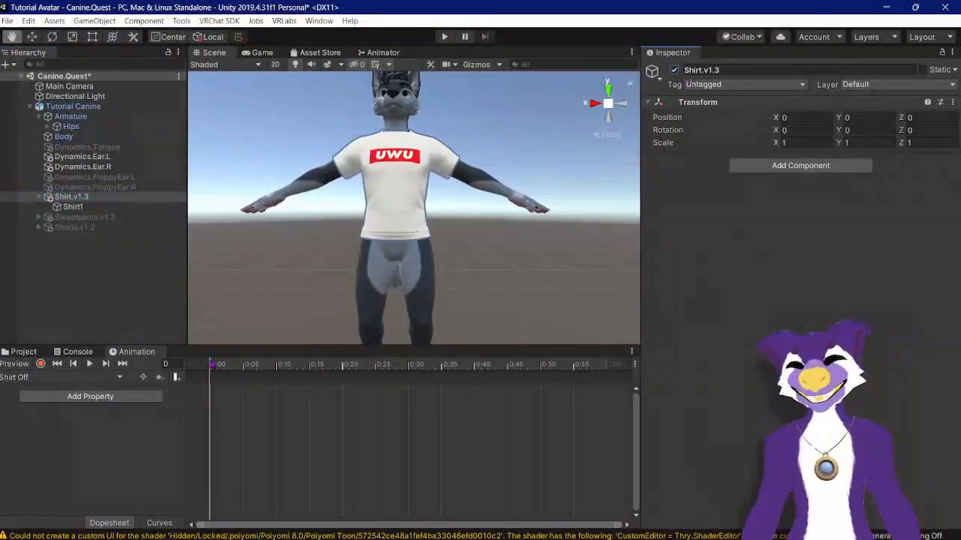
pyautogui.click(40, 363)
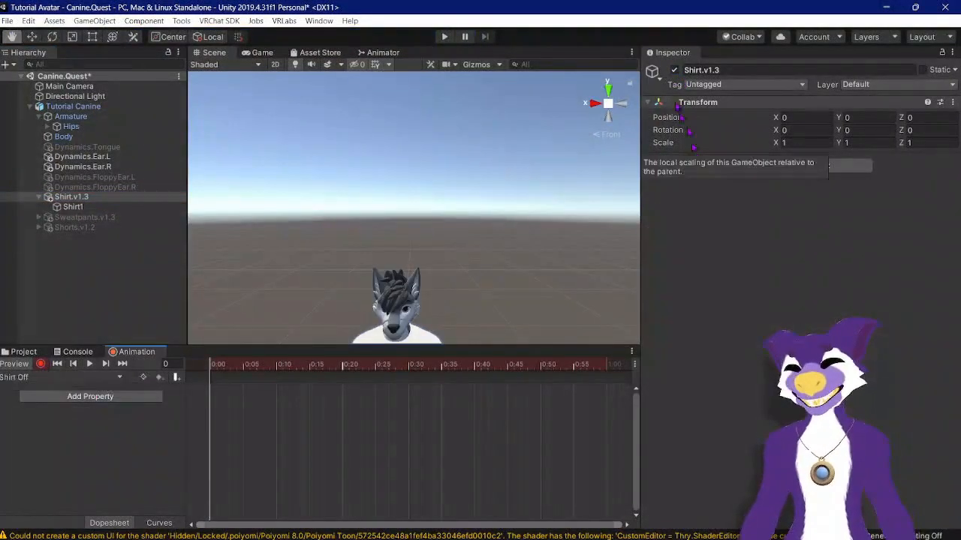
pyautogui.click(674, 70)
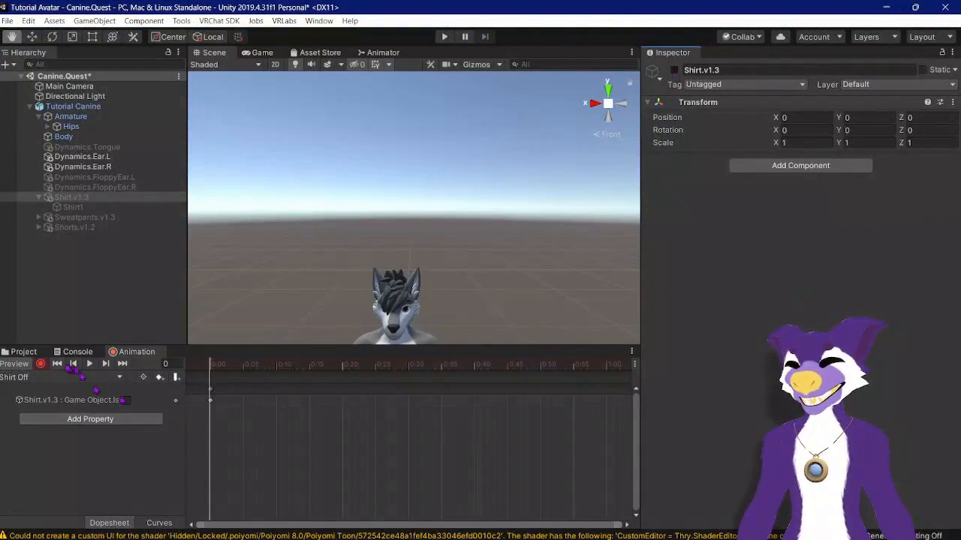
# Step: Switch between the Shirt On and Shirt Off clips to check each one
pyautogui.click(64, 379)
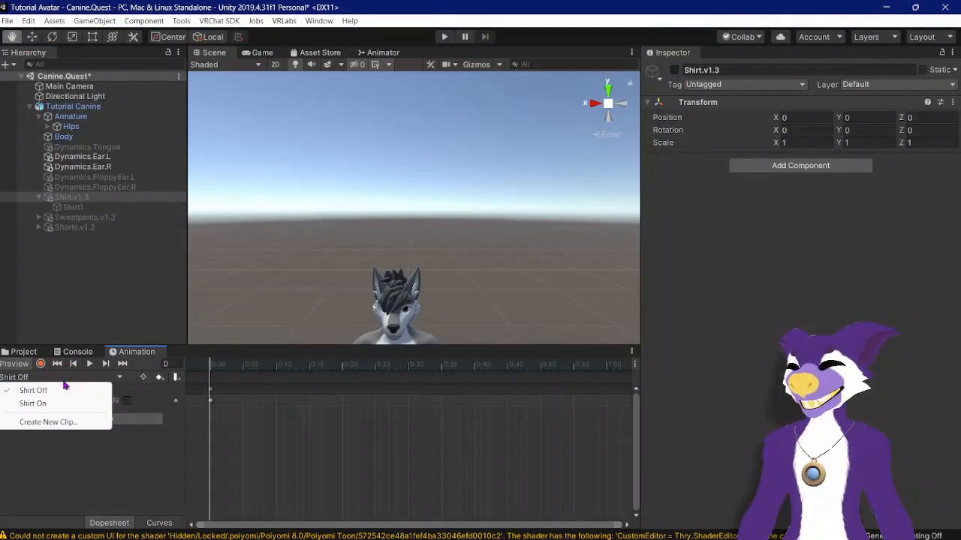
pyautogui.click(41, 404)
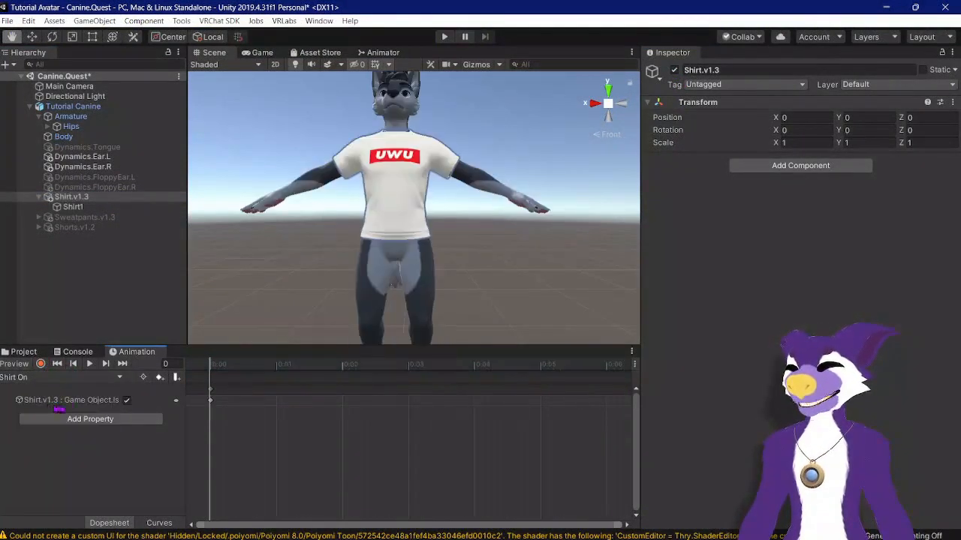
pyautogui.click(81, 379)
pyautogui.click(69, 390)
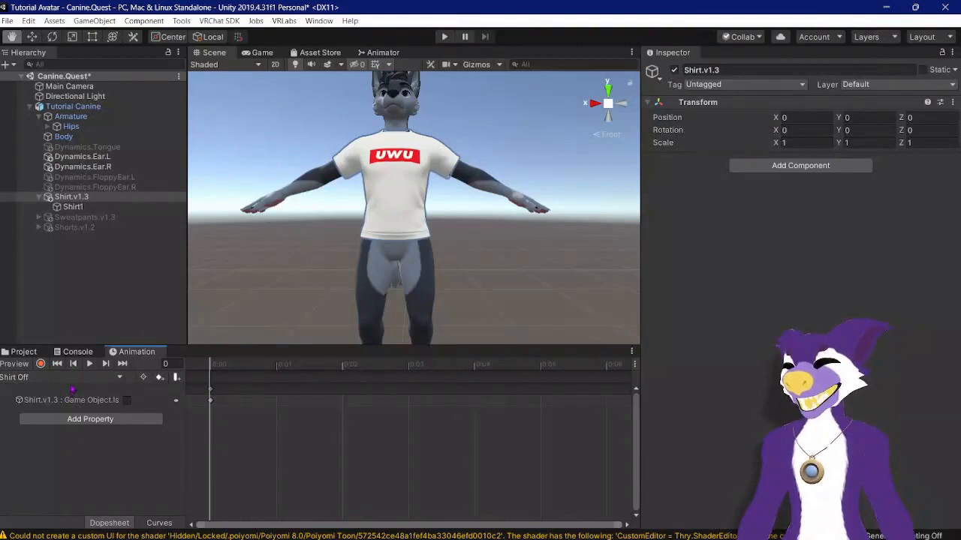
# Step: Disable the Shirt.v1.3 object in the scene
pyautogui.click(91, 108)
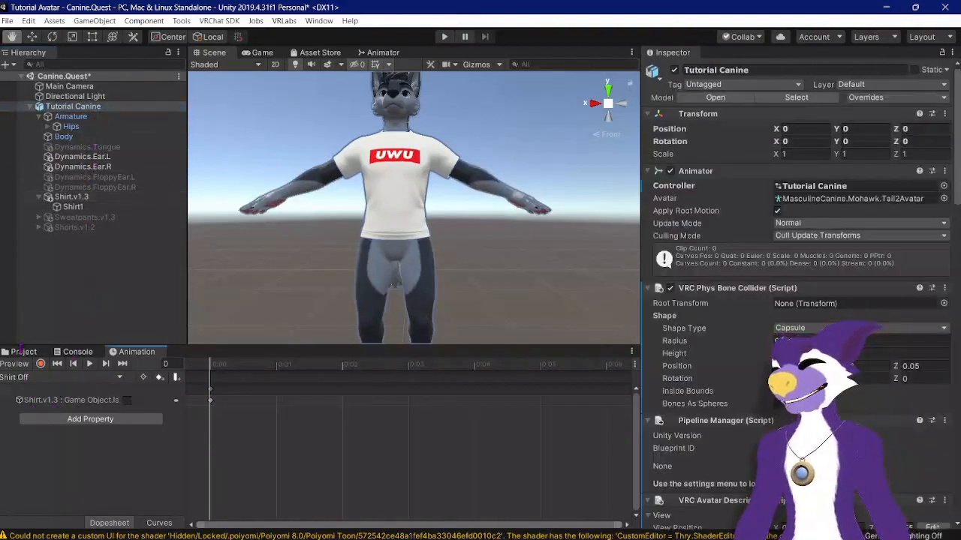
pyautogui.click(27, 352)
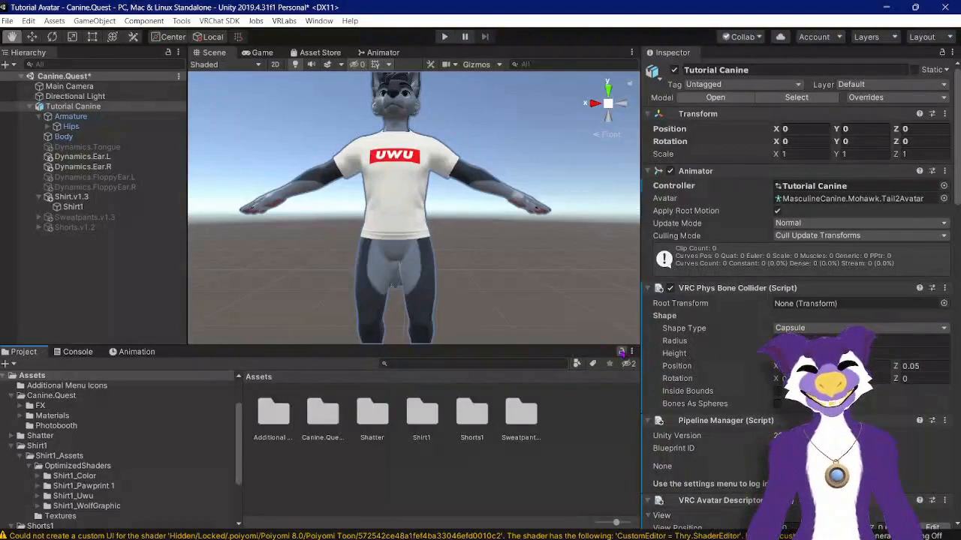
pyautogui.click(71, 197)
pyautogui.click(675, 70)
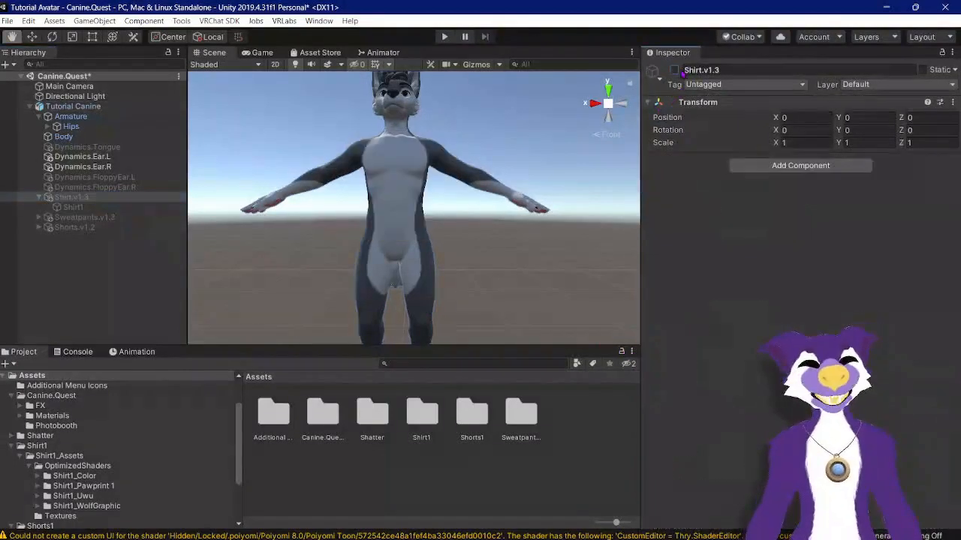
# Step: Preview the Shirt On and Shirt Off clips again in the Animation window
pyautogui.click(141, 352)
pyautogui.click(94, 379)
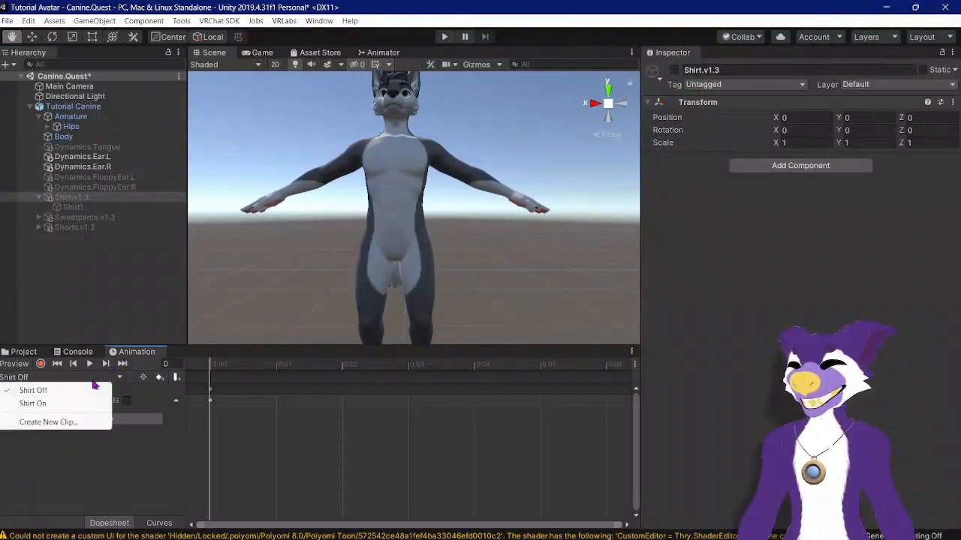
pyautogui.click(66, 403)
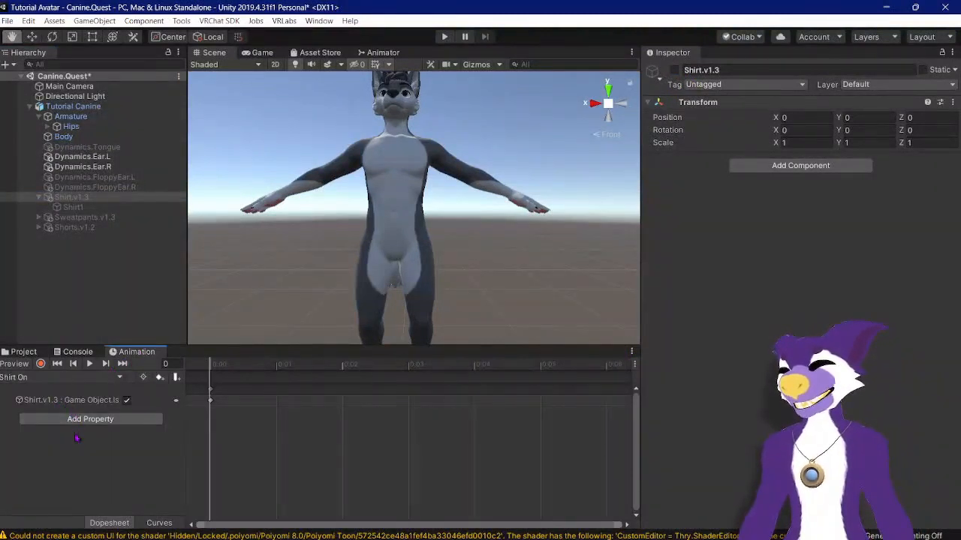
pyautogui.click(82, 375)
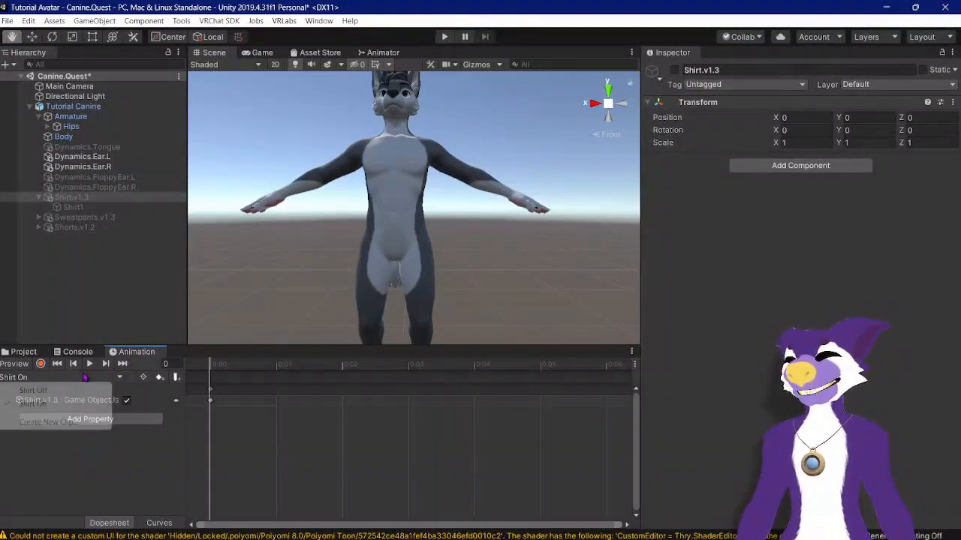
pyautogui.click(70, 390)
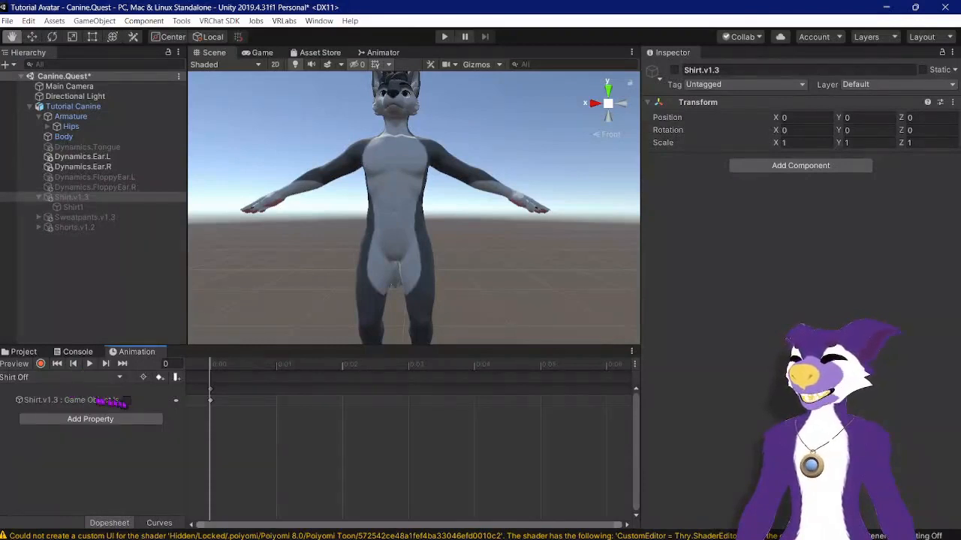
# Step: Browse the project to the Canine.Quest > FX > Menus folder
pyautogui.click(87, 109)
pyautogui.click(23, 352)
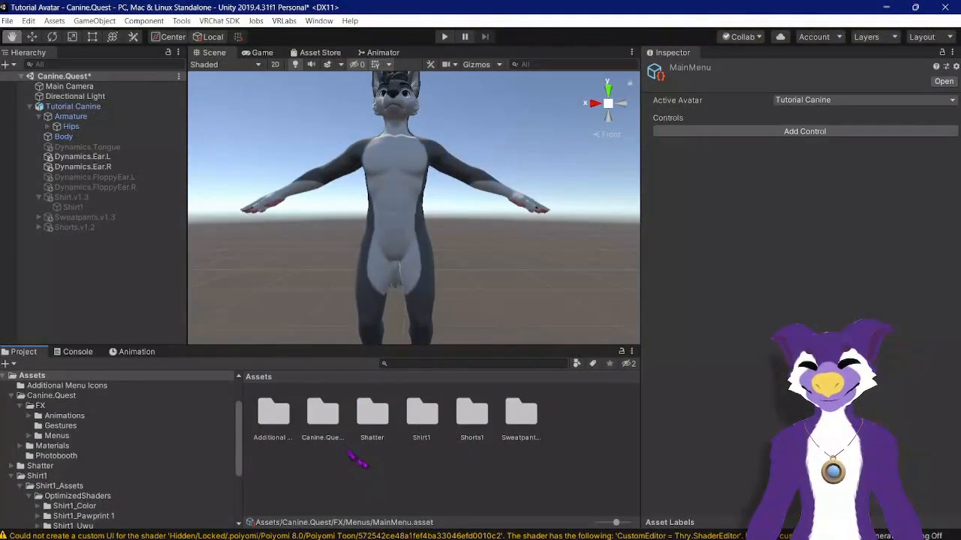
pyautogui.doubleClick(323, 419)
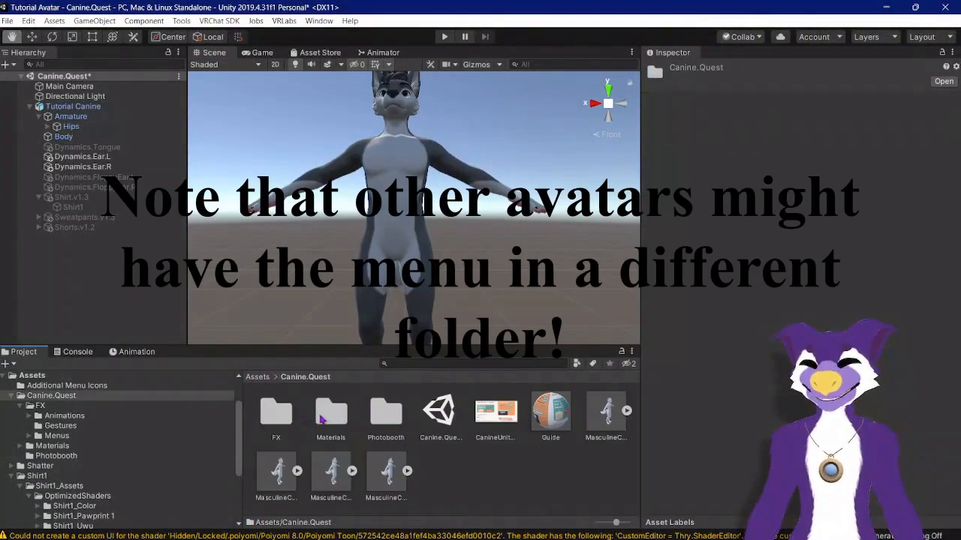
pyautogui.doubleClick(274, 416)
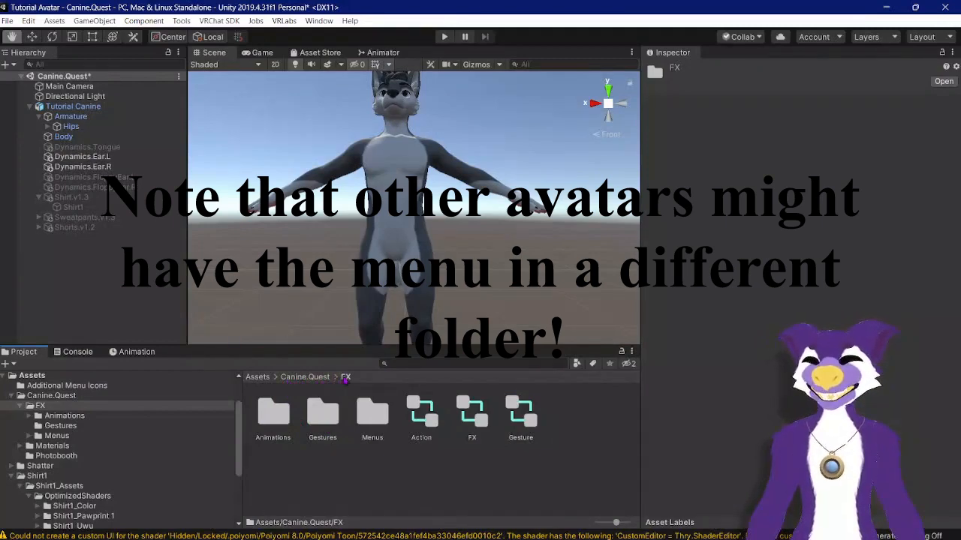
pyautogui.doubleClick(373, 415)
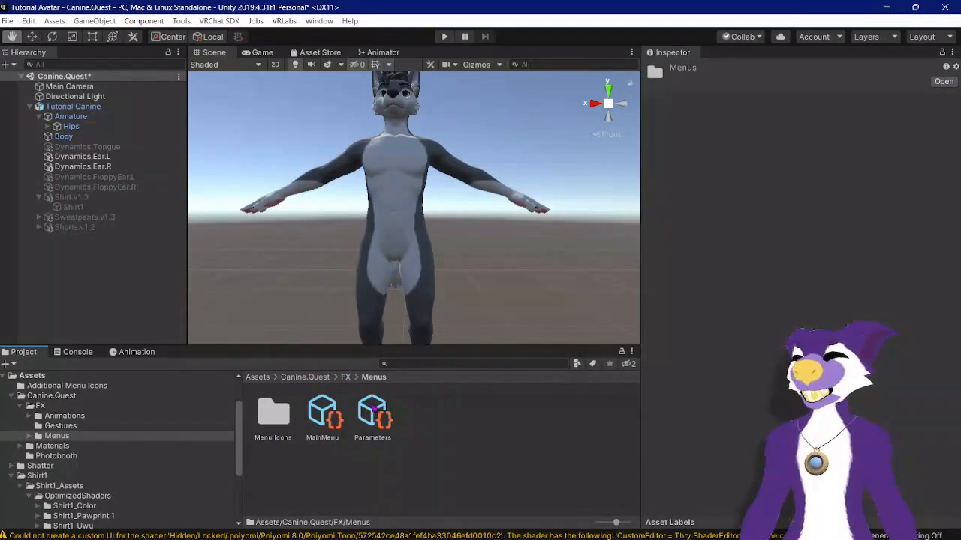
# Step: Examine the contents of the Parameters and MainMenu assets
pyautogui.click(373, 411)
pyautogui.scroll(-10, 688, 336)
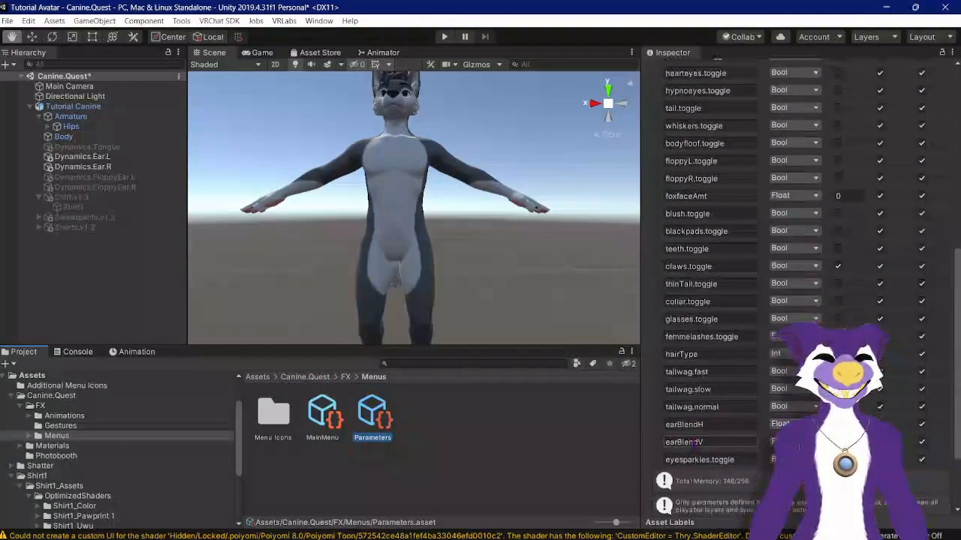
pyautogui.scroll(10, 684, 144)
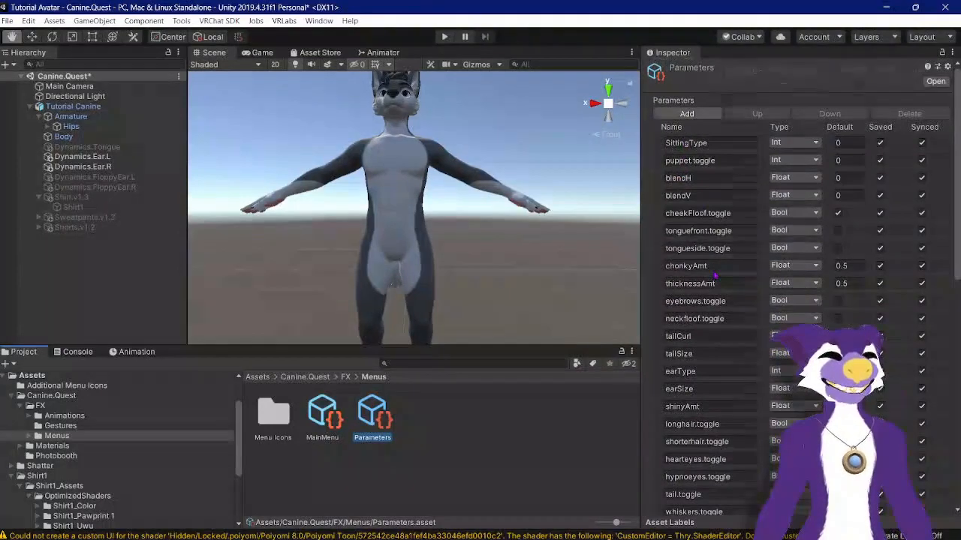
pyautogui.scroll(-10, 715, 277)
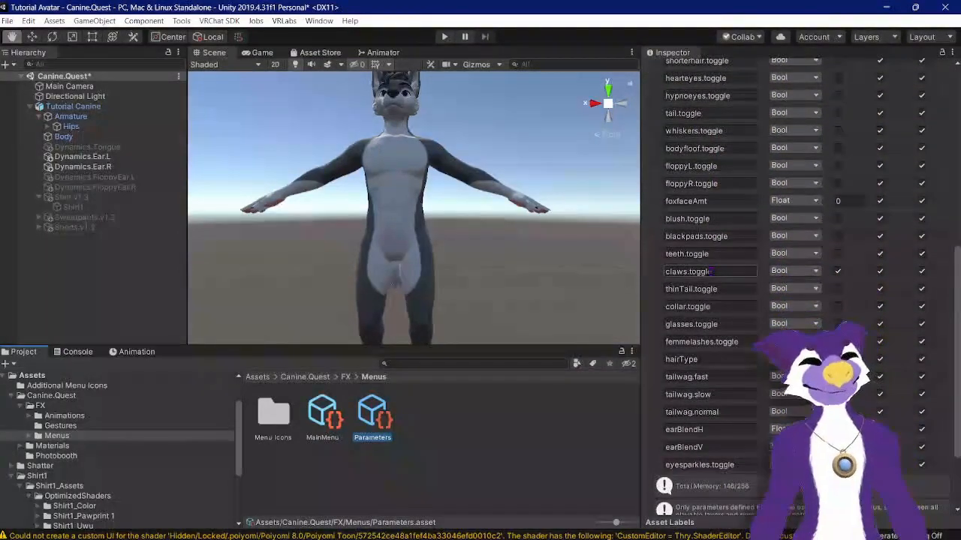
pyautogui.click(323, 417)
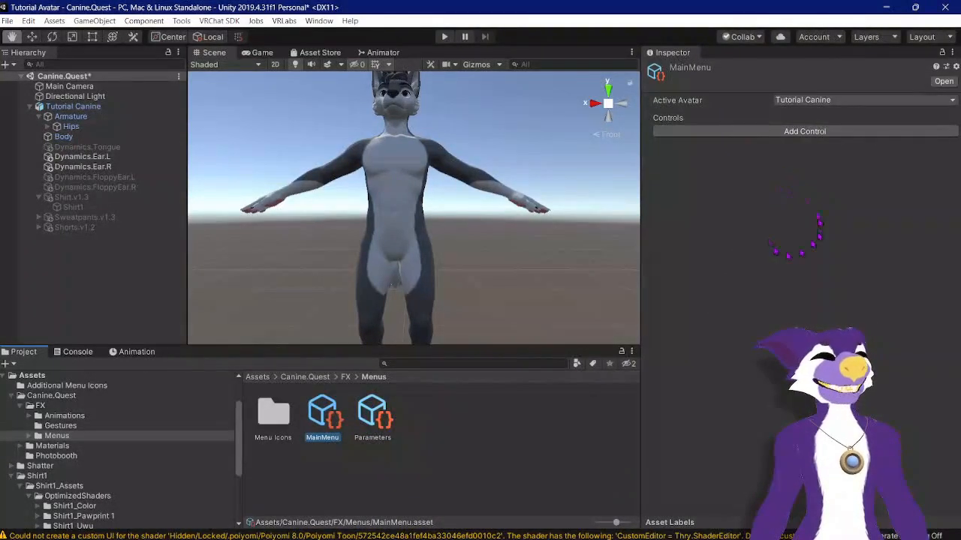
pyautogui.click(373, 411)
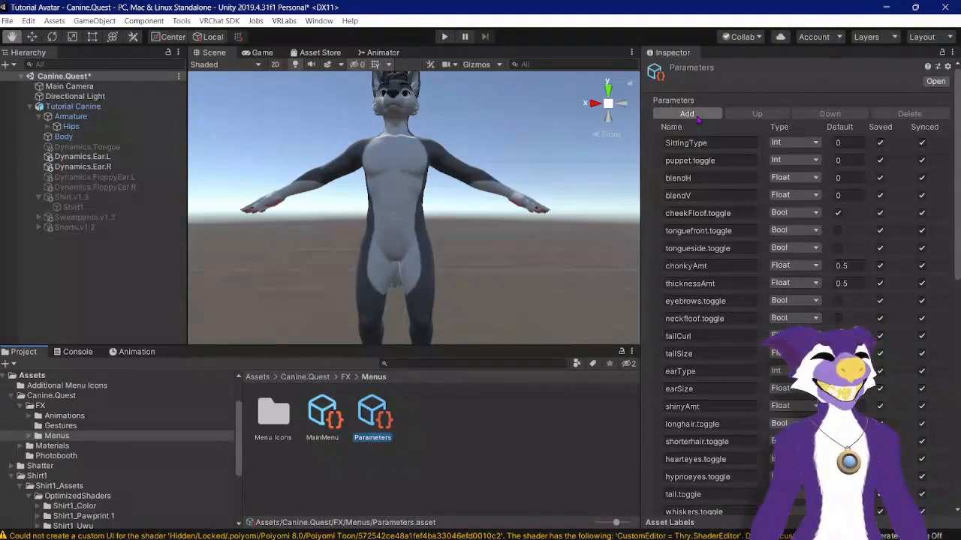
# Step: Add a new parameter to the Parameters asset and rename it Shirt
pyautogui.click(687, 114)
pyautogui.scroll(-10, 717, 425)
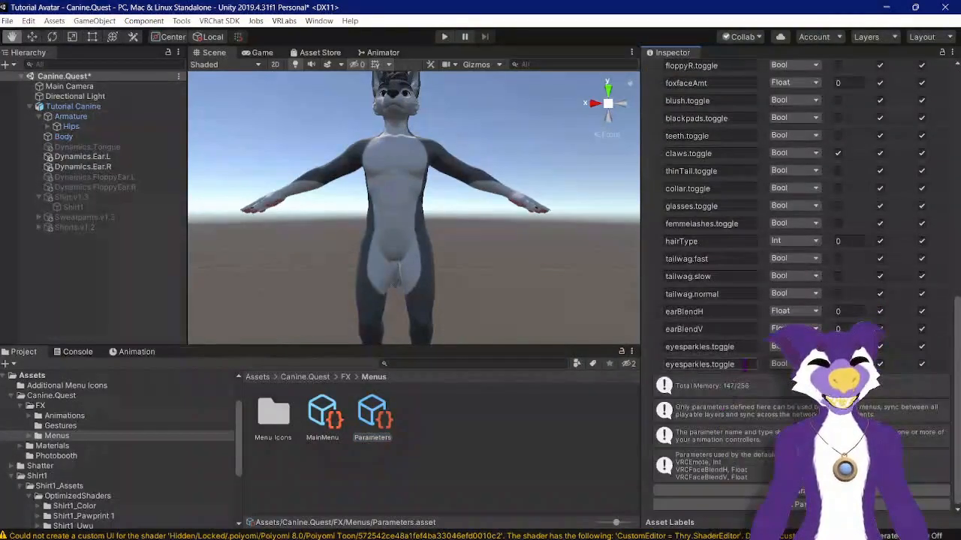
pyautogui.click(680, 365)
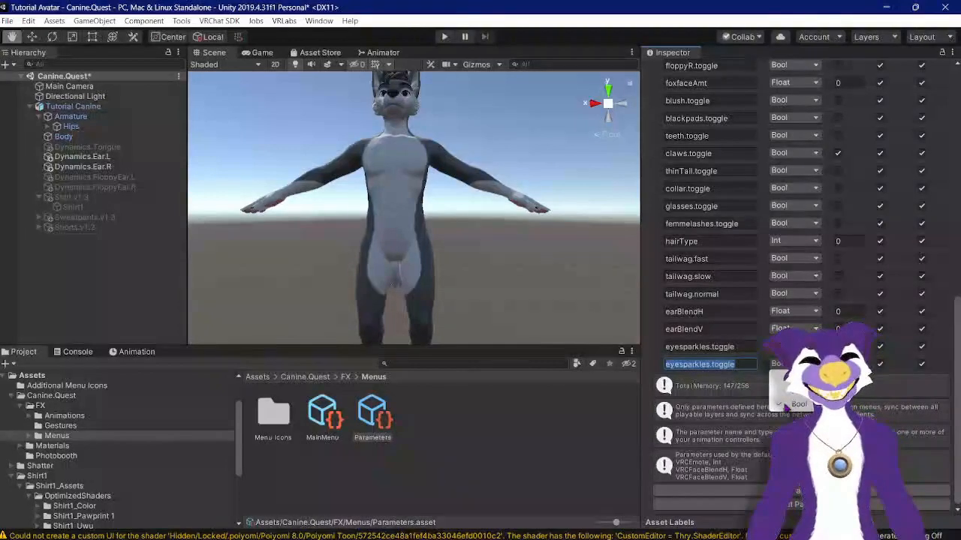
pyautogui.moveTo(746, 365); pyautogui.dragTo(670, 367)
pyautogui.press('BackSpace')
pyautogui.press('BackSpace')
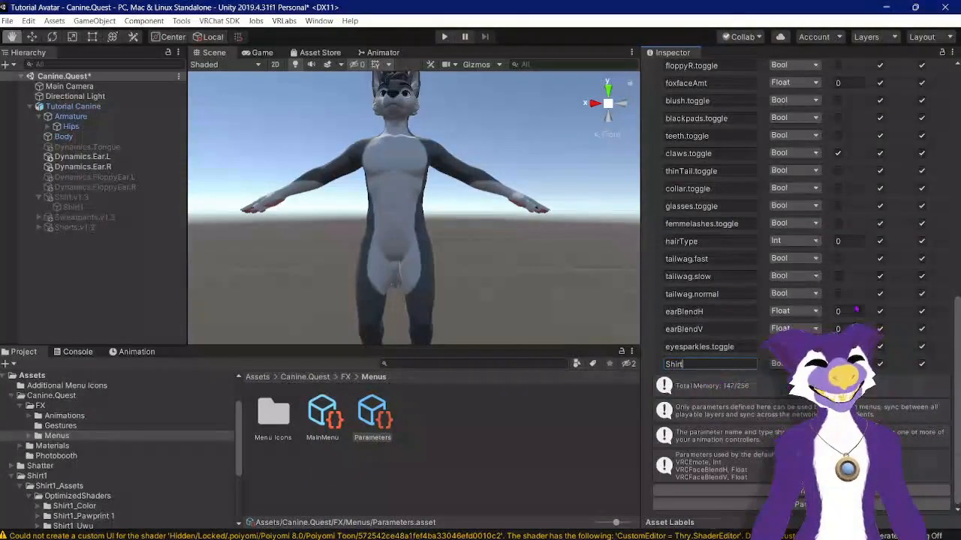
pyautogui.scroll(10, 727, 384)
pyautogui.scroll(-10, 856, 308)
pyautogui.scroll(10, 863, 300)
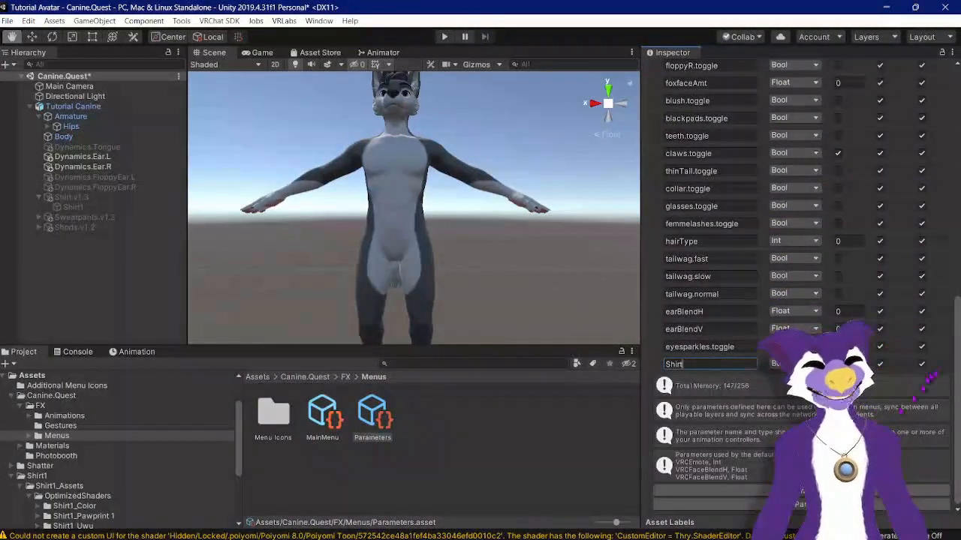
pyautogui.scroll(15, 796, 285)
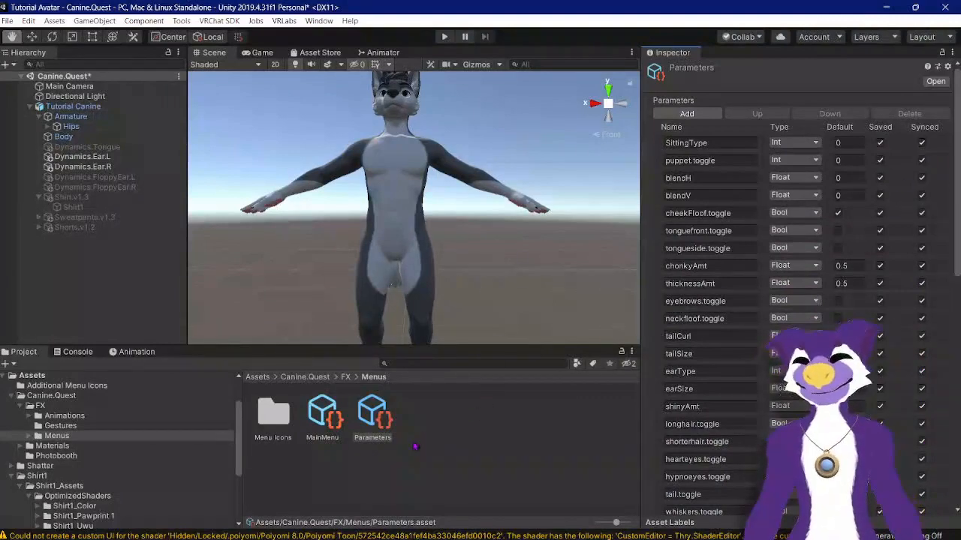
pyautogui.scroll(-15, 695, 398)
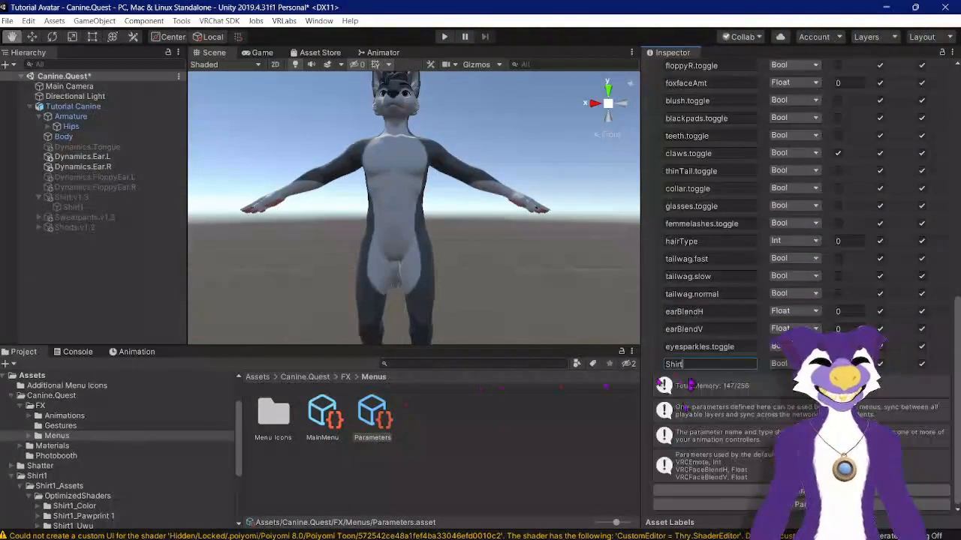
# Step: Open the FX animator controller and add a Bool parameter named Shirt
pyautogui.click(347, 377)
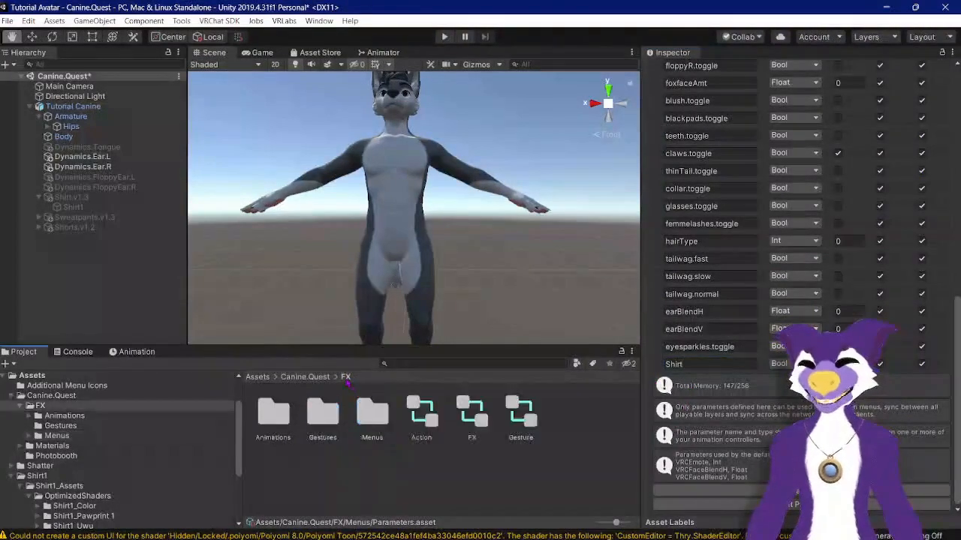
pyautogui.click(473, 415)
pyautogui.doubleClick(473, 416)
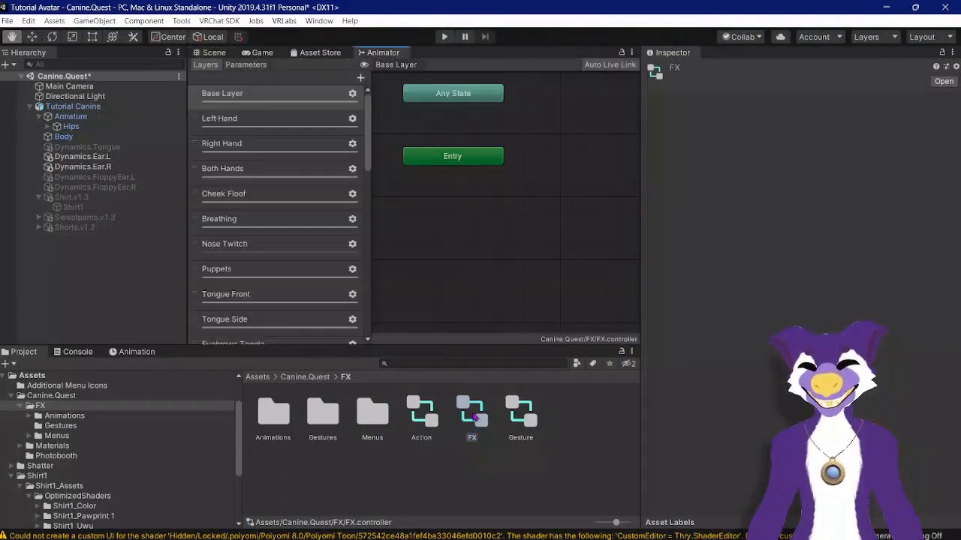
pyautogui.scroll(-15, 286, 173)
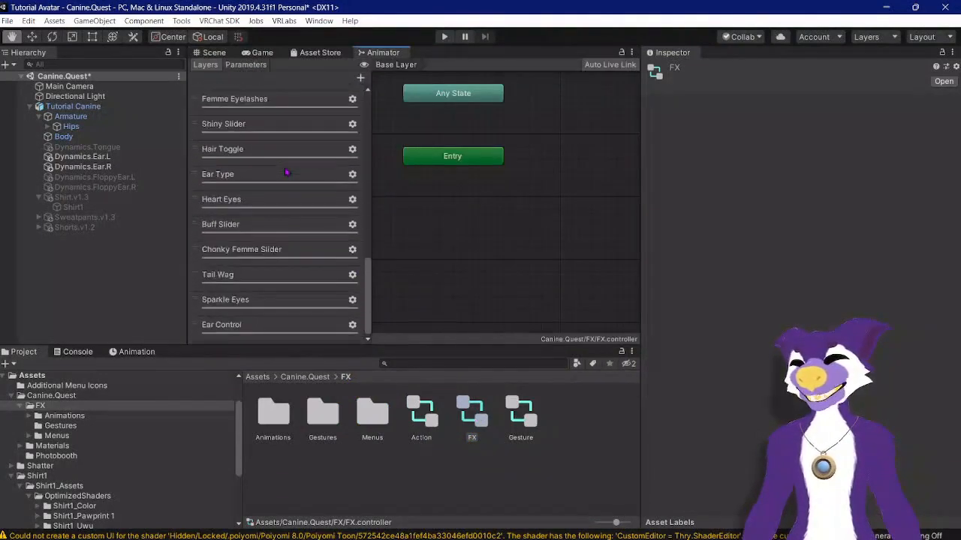
pyautogui.click(251, 66)
pyautogui.scroll(-10, 259, 225)
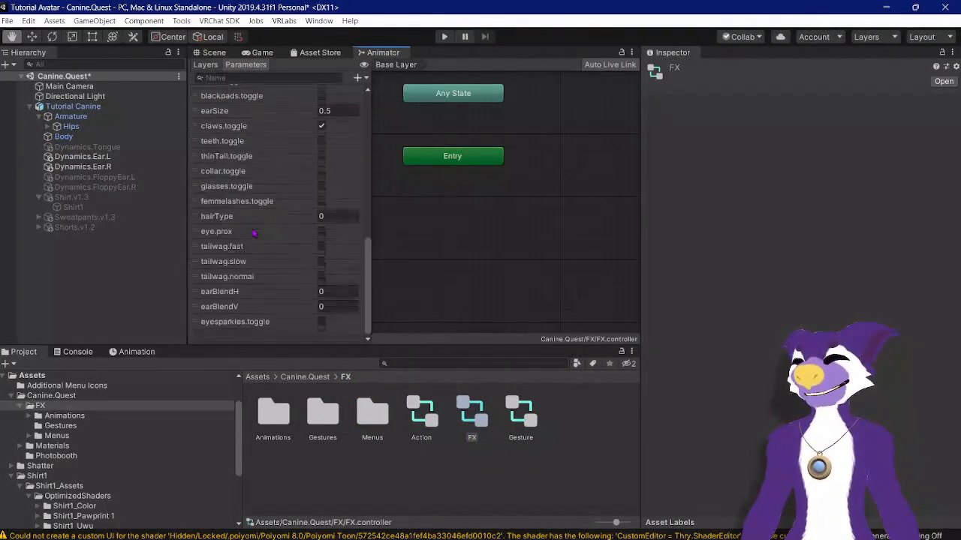
pyautogui.click(359, 79)
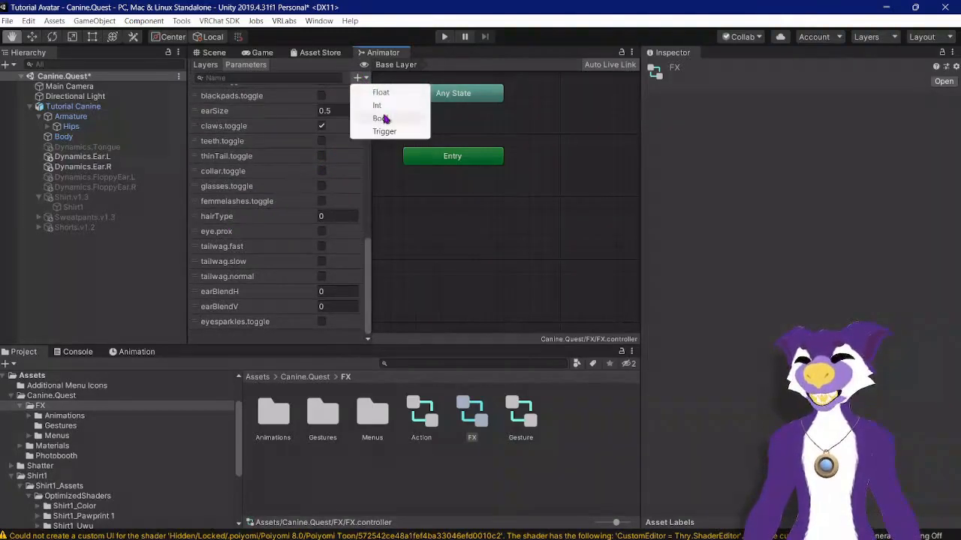
pyautogui.click(380, 118)
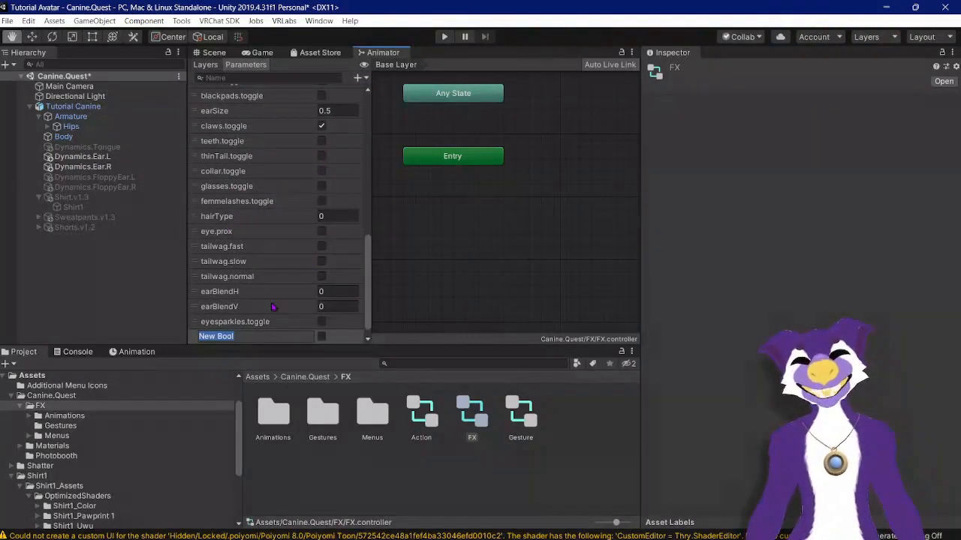
pyautogui.write('Shirt')
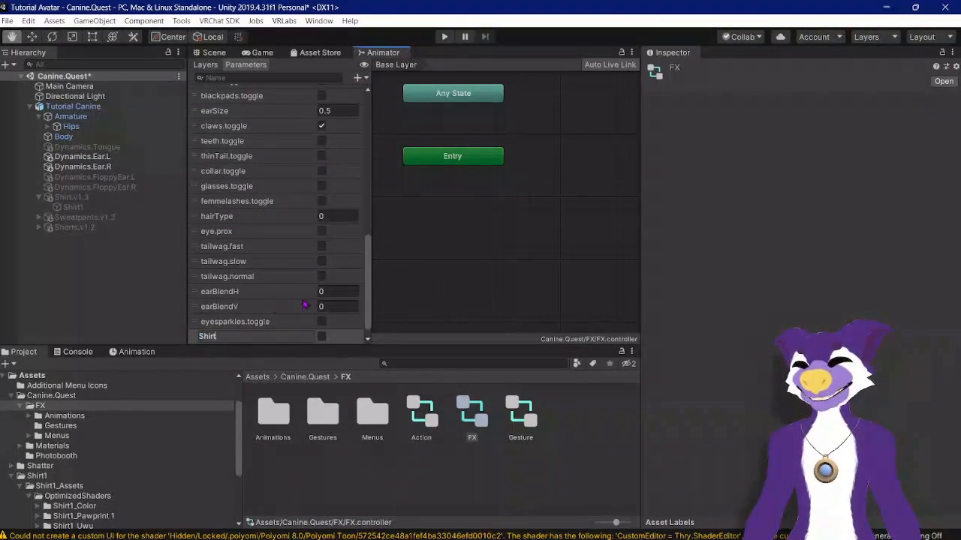
pyautogui.press('Return')
# Step: Add a new layer to the FX controller and name it Shirt
pyautogui.scroll(10, 334, 195)
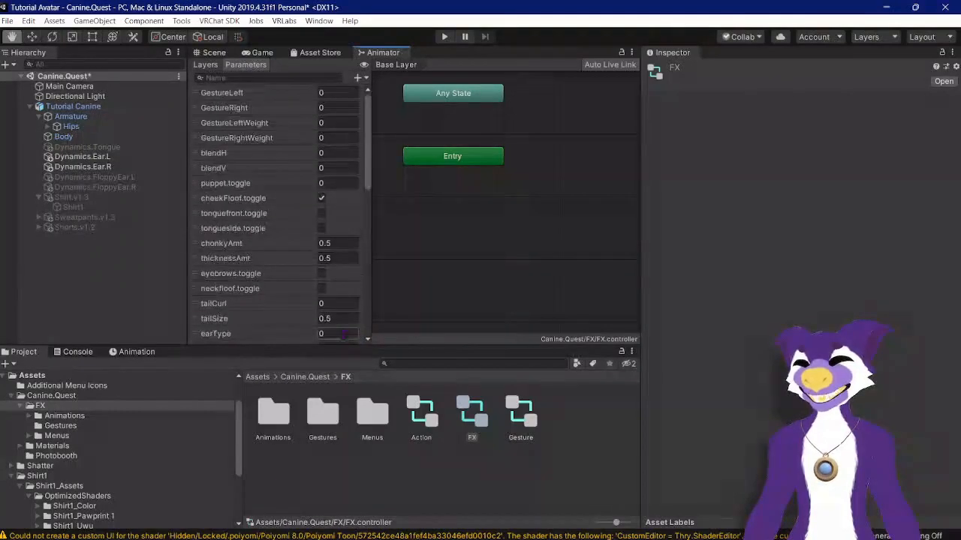
pyautogui.scroll(-10, 334, 180)
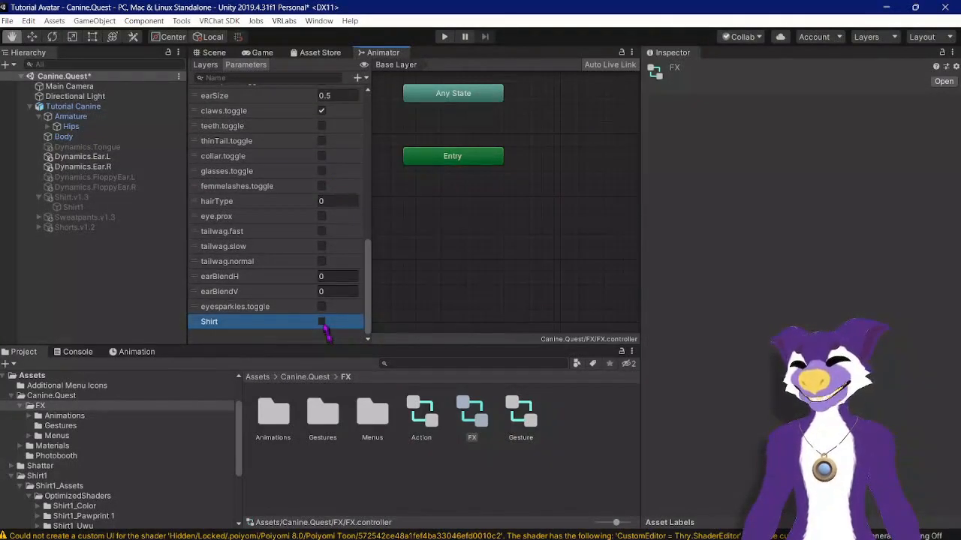
pyautogui.click(205, 65)
pyautogui.scroll(-10, 276, 247)
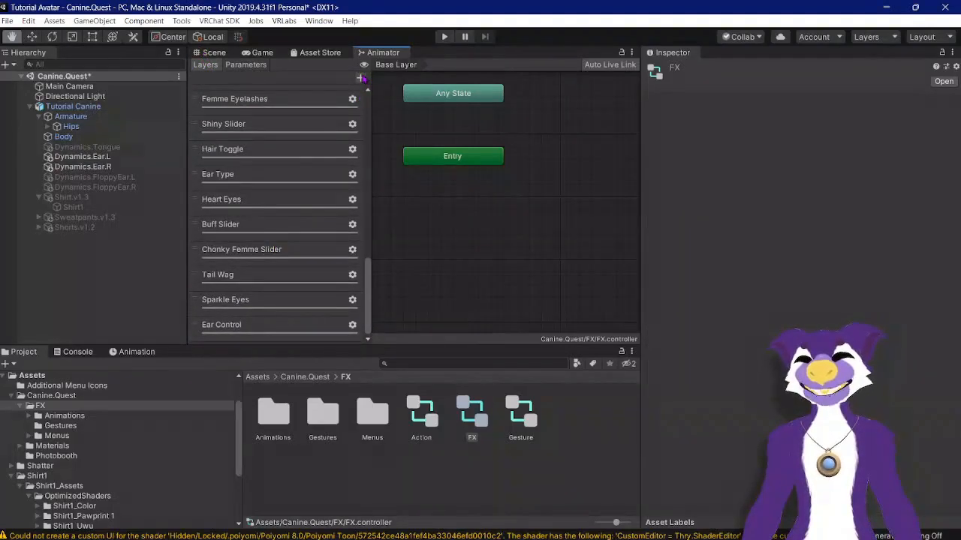
pyautogui.click(360, 78)
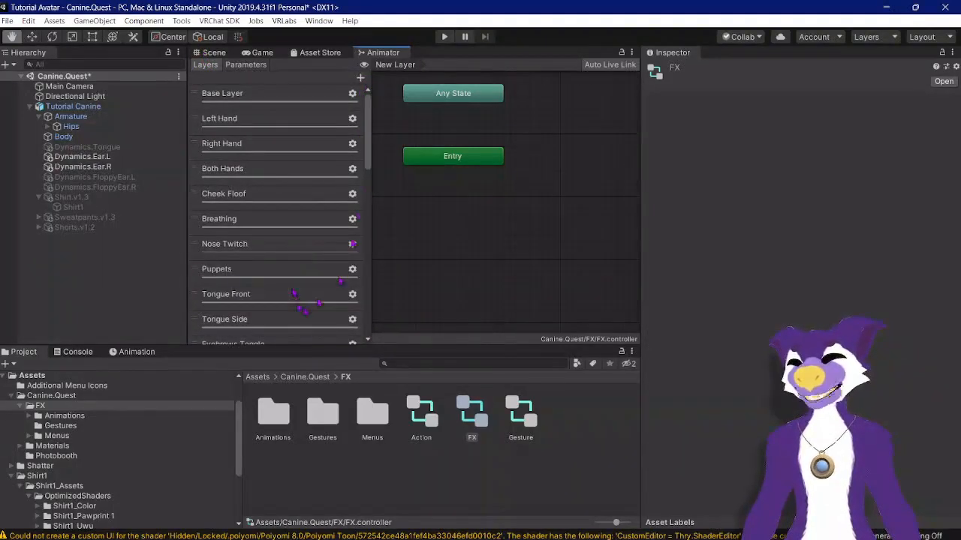
pyautogui.moveTo(367, 158); pyautogui.dragTo(378, 337)
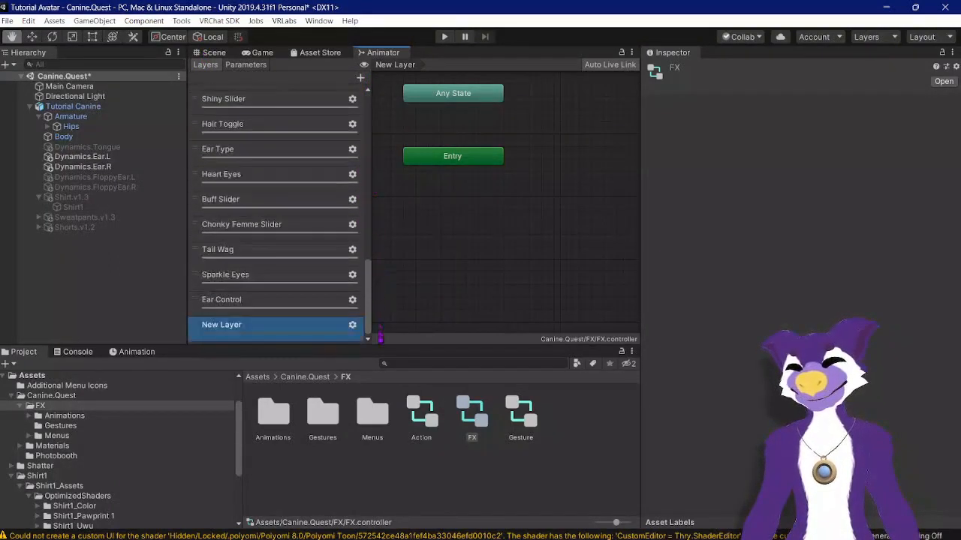
pyautogui.doubleClick(224, 325)
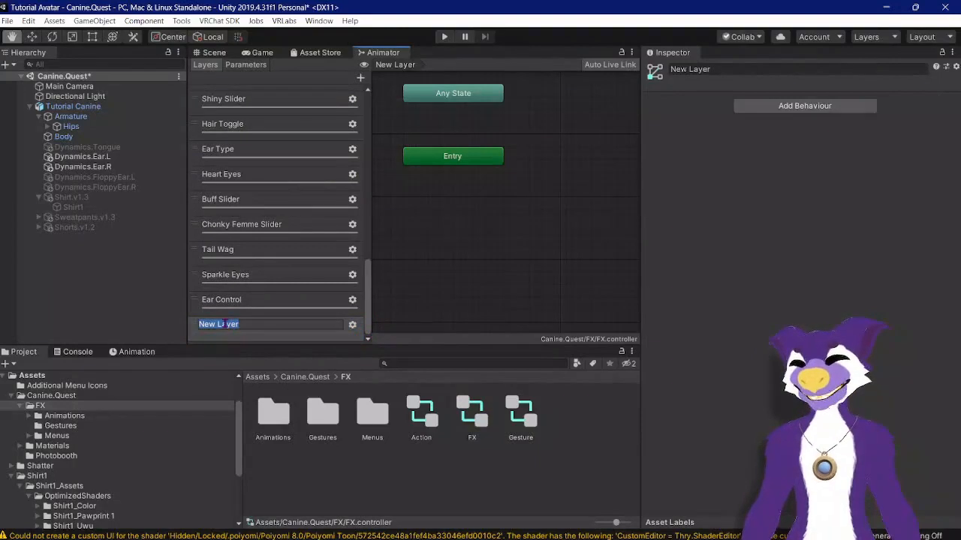
pyautogui.write('Shirt')
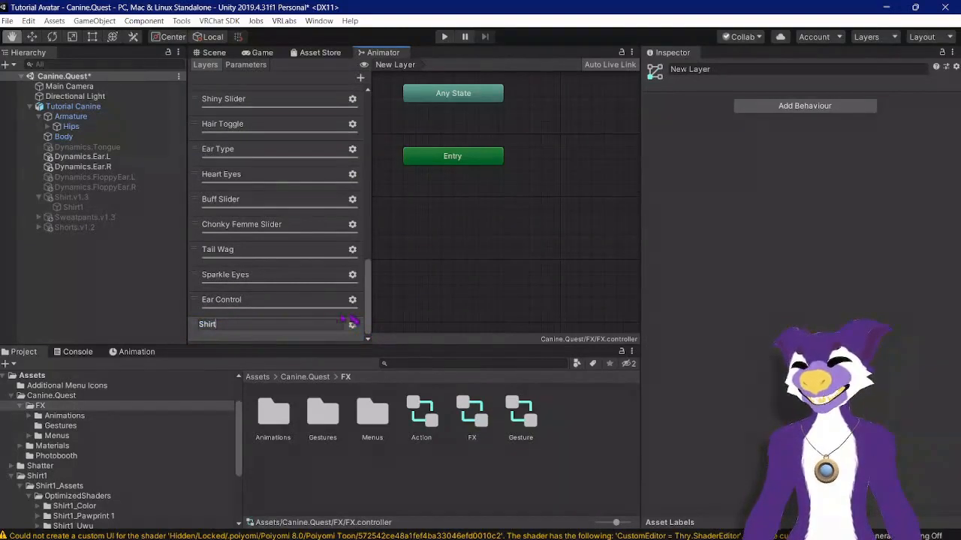
pyautogui.press('Return')
# Step: Set the Shirt layer's weight to 1 in its layer settings
pyautogui.scroll(-12, 353, 329)
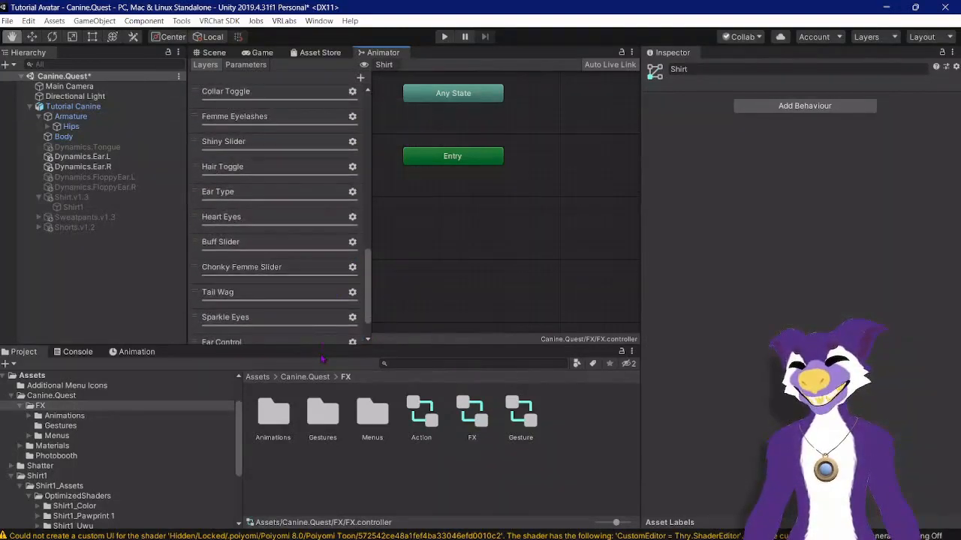
pyautogui.scroll(-2, 338, 308)
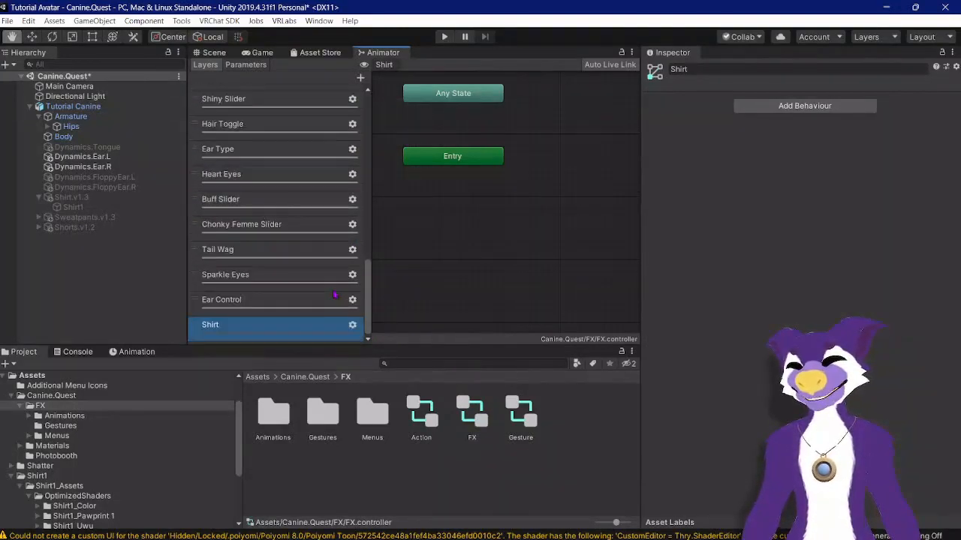
pyautogui.click(353, 326)
pyautogui.moveTo(436, 329); pyautogui.dragTo(501, 342)
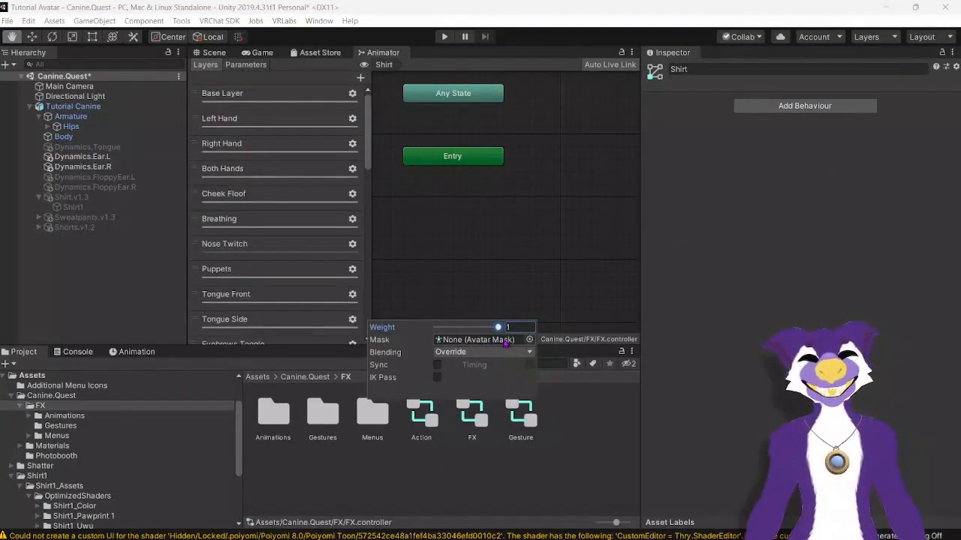
pyautogui.click(510, 218)
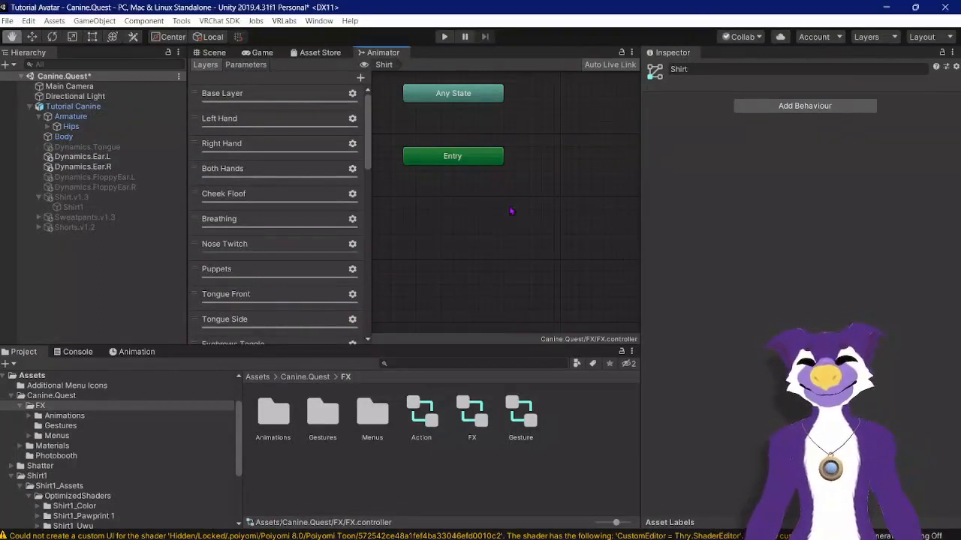
# Step: Create an empty state next to Entry in the Shirt layer and name it Idle
pyautogui.scroll(-2, 514, 192)
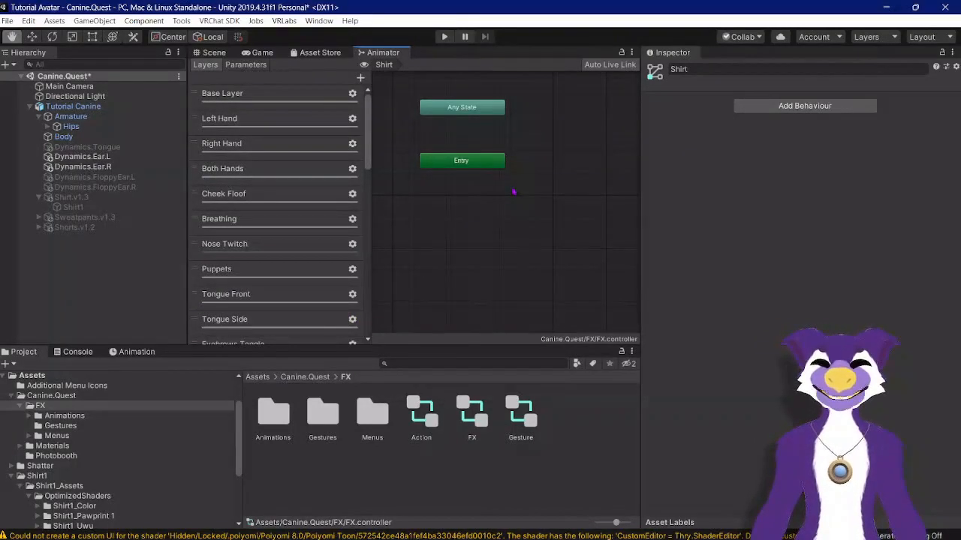
pyautogui.rightClick(500, 195)
pyautogui.moveTo(554, 203)
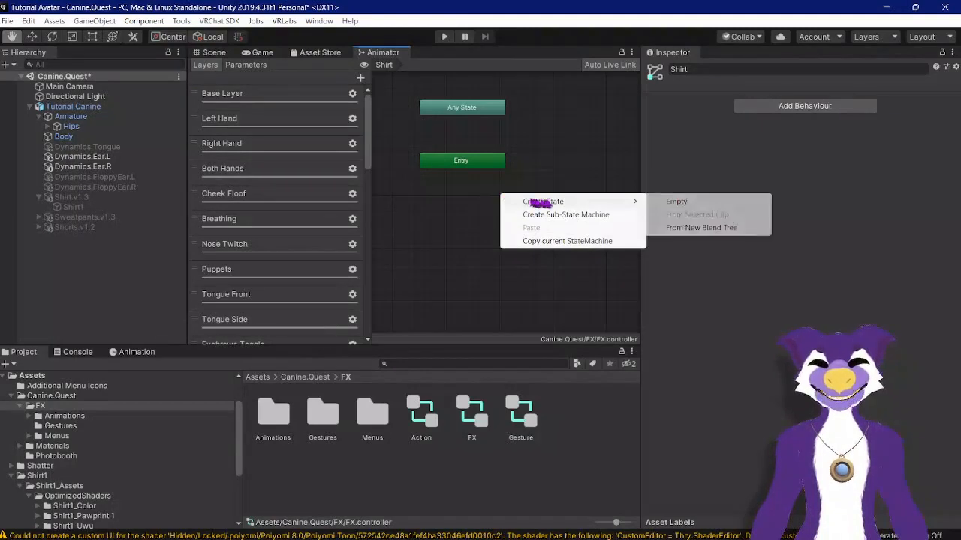
pyautogui.click(658, 202)
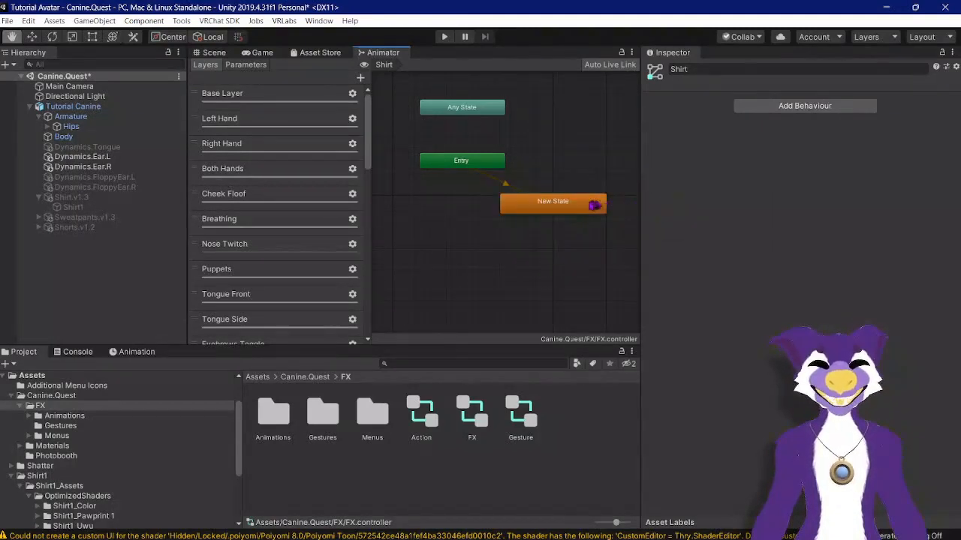
pyautogui.moveTo(558, 197); pyautogui.dragTo(569, 168)
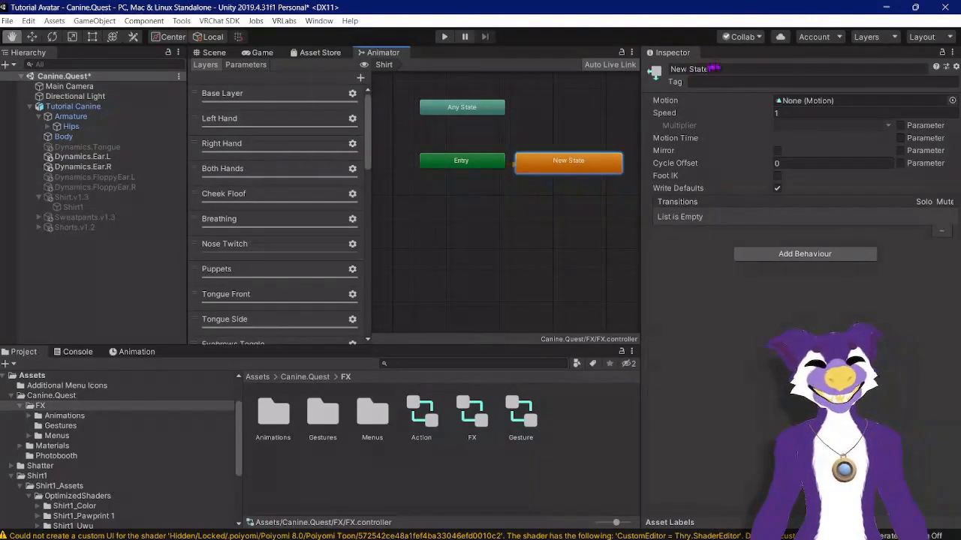
pyautogui.click(717, 68)
pyautogui.write('Idle')
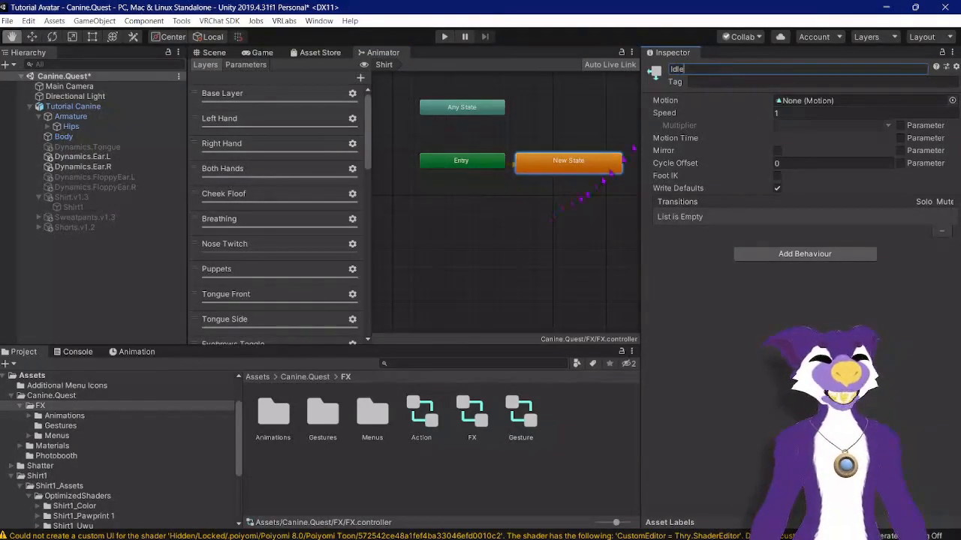
# Step: Create a second empty state to the right of Idle and name it Shirt
pyautogui.click(551, 221)
pyautogui.scroll(-4, 550, 222)
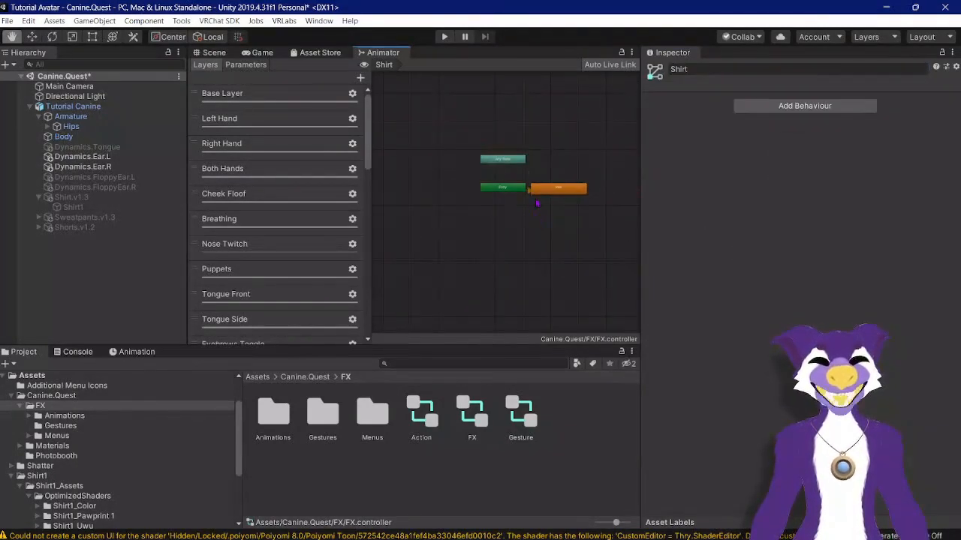
pyautogui.scroll(3, 606, 199)
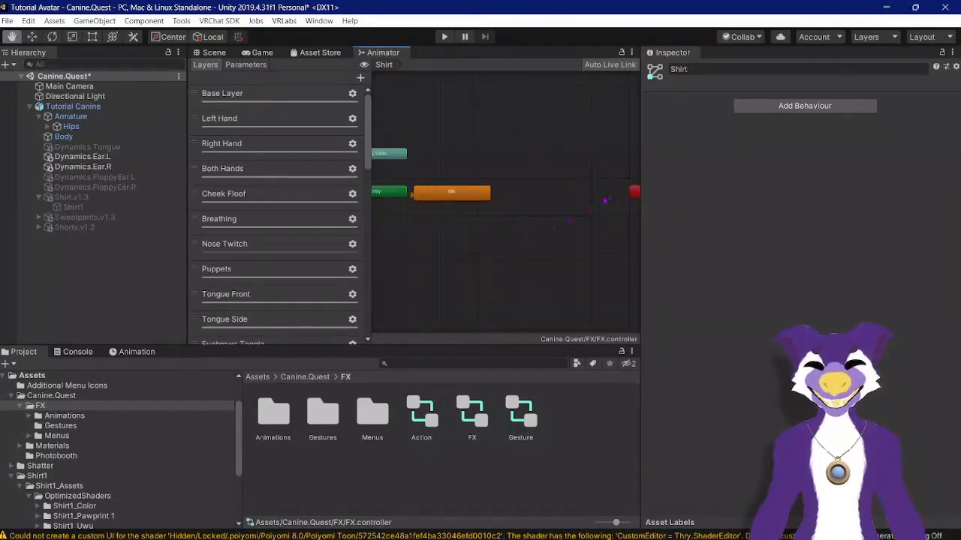
pyautogui.rightClick(512, 240)
pyautogui.moveTo(525, 242)
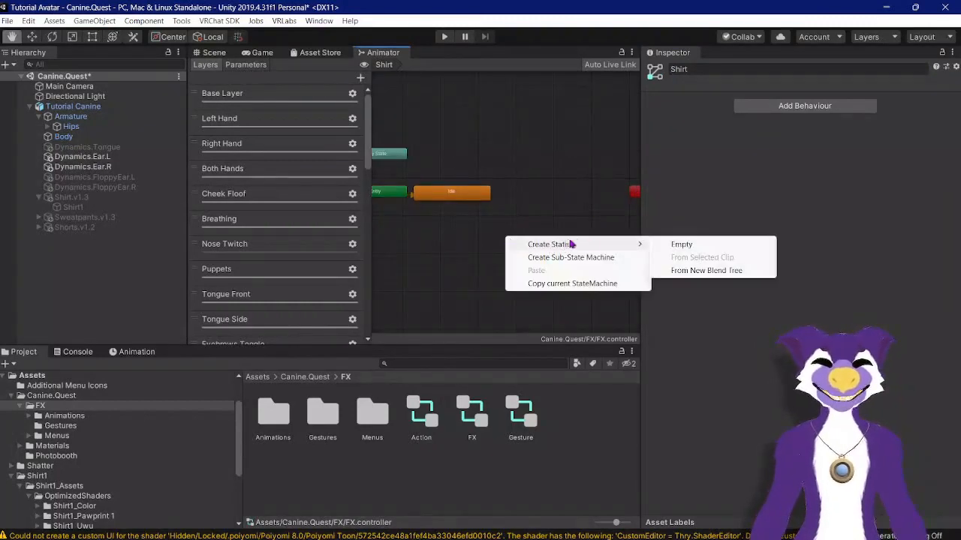
pyautogui.click(643, 243)
pyautogui.moveTo(559, 244); pyautogui.dragTo(570, 205)
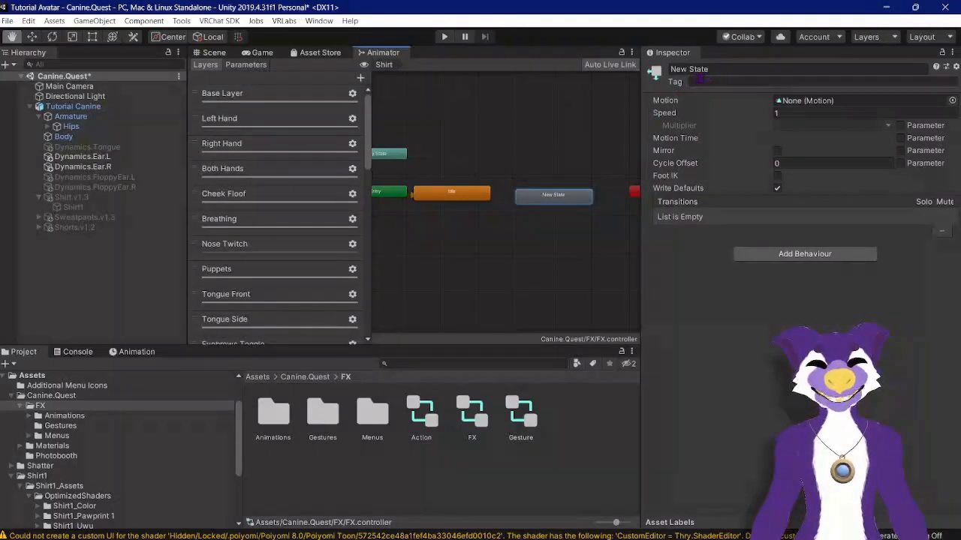
pyautogui.click(709, 69)
pyautogui.write('Shirt')
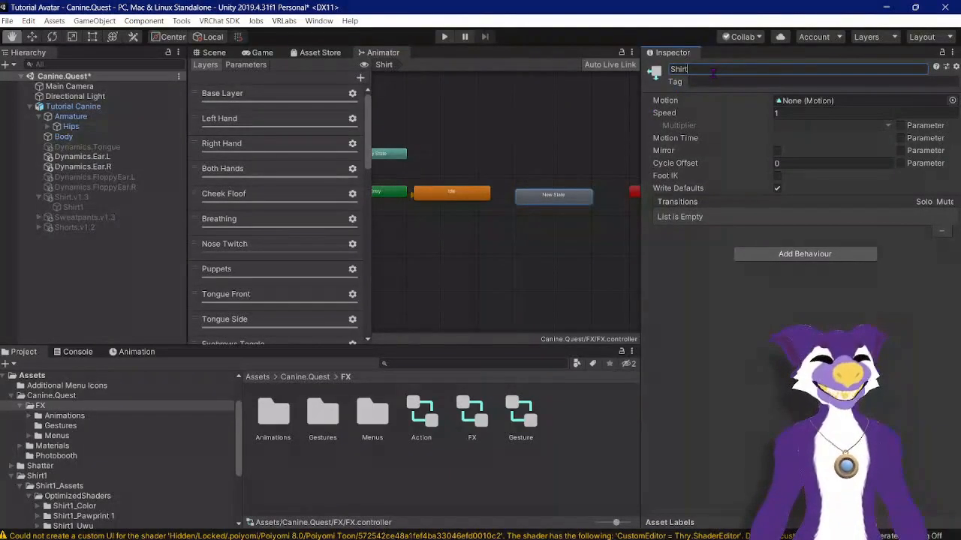
pyautogui.moveTo(570, 200); pyautogui.dragTo(567, 201)
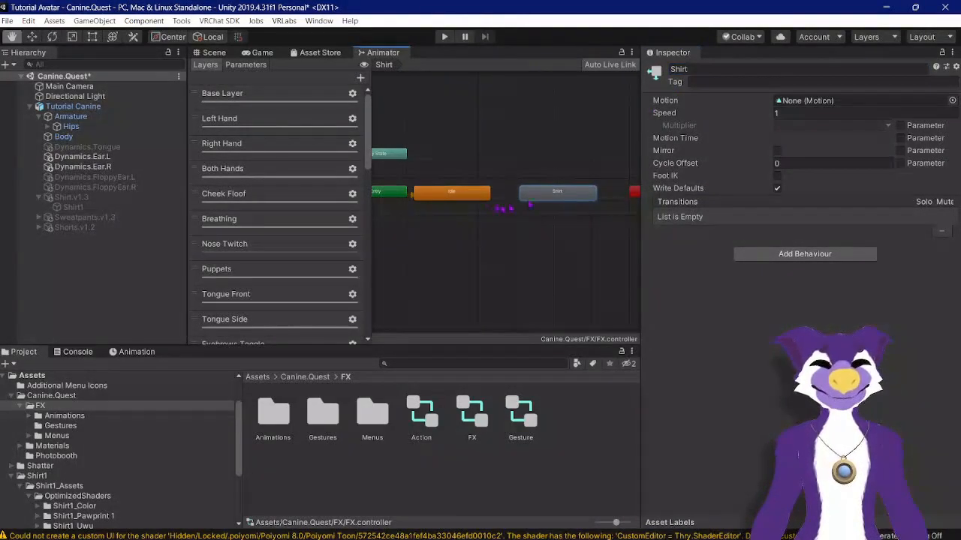
# Step: Assign the Shirt Off animation as the motion of the Idle state
pyautogui.click(474, 196)
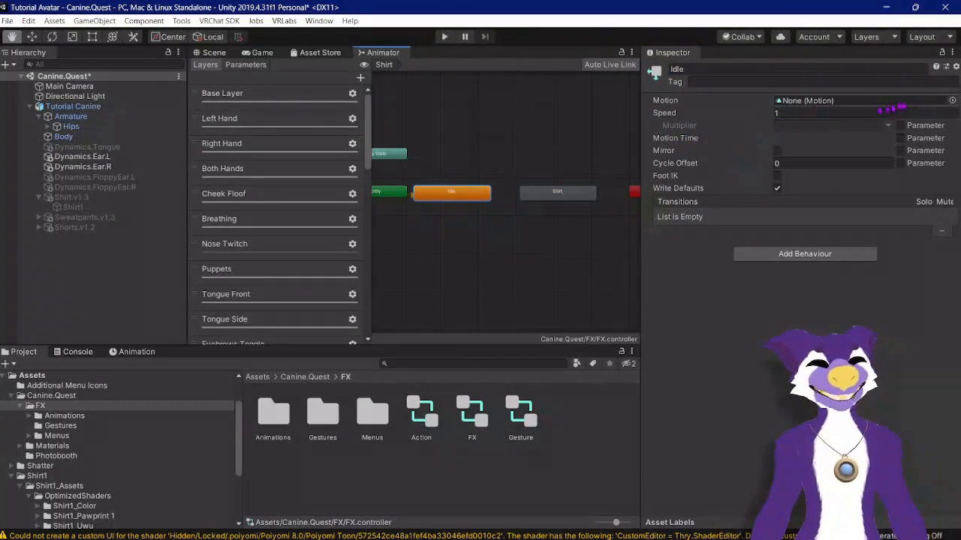
pyautogui.click(951, 100)
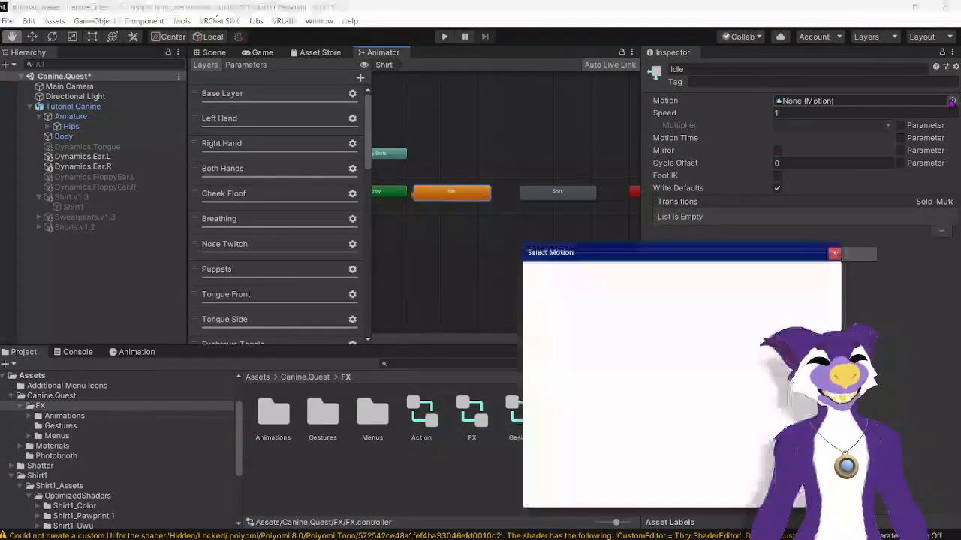
pyautogui.write('shirt')
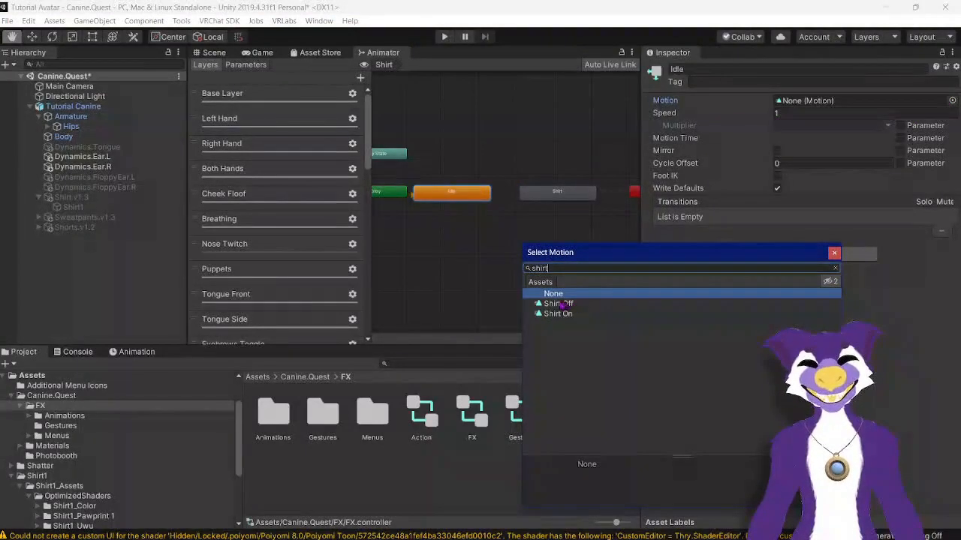
pyautogui.doubleClick(559, 304)
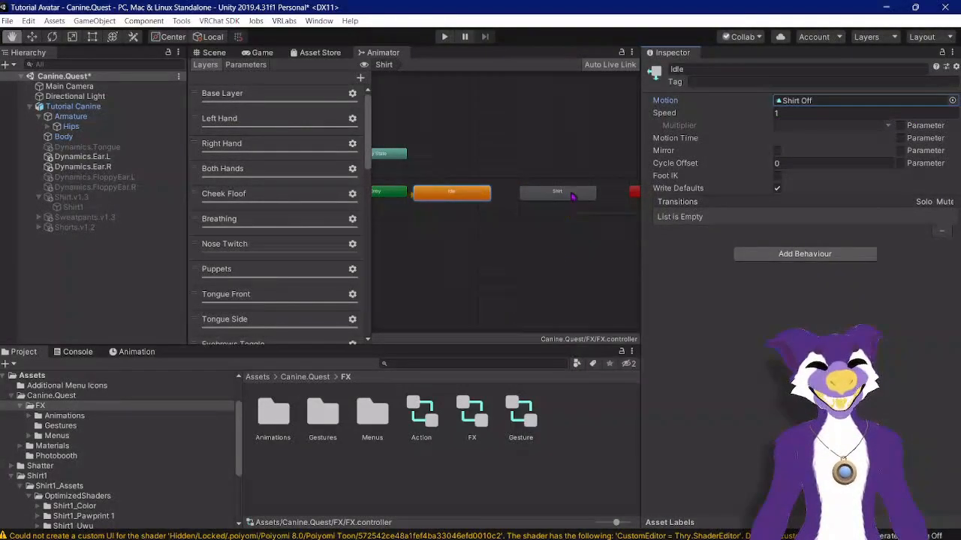
# Step: Assign the Shirt On animation as the motion of the Shirt state
pyautogui.click(572, 194)
pyautogui.click(952, 100)
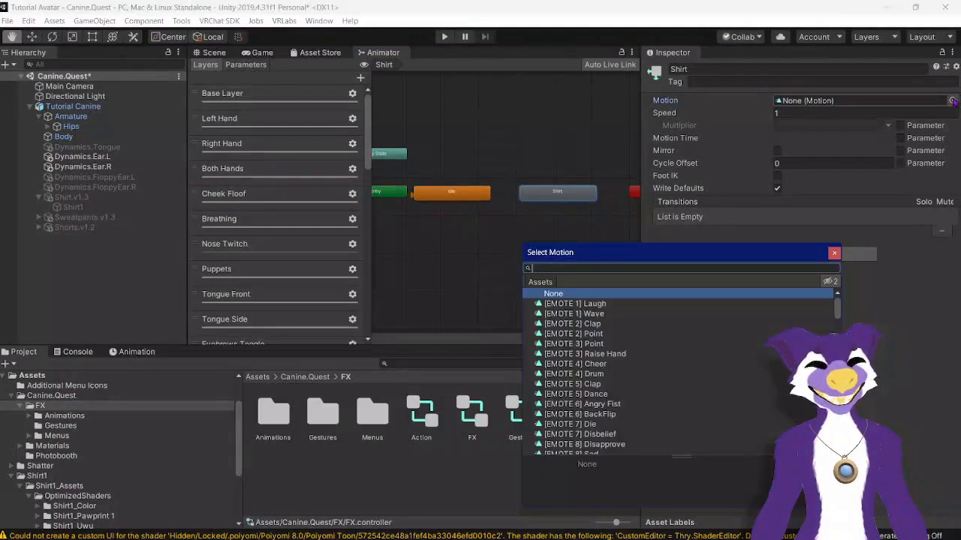
pyautogui.write('shirt')
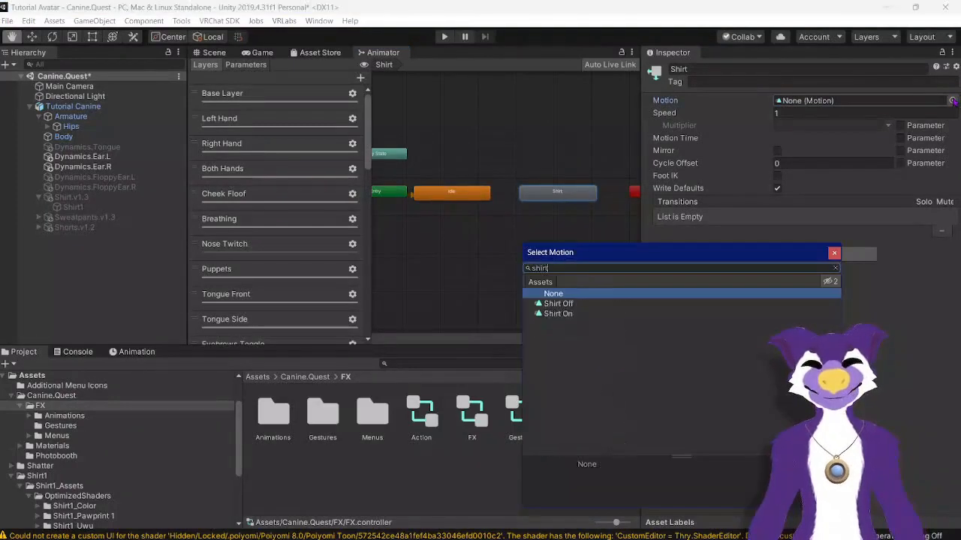
pyautogui.doubleClick(560, 314)
# Step: Make a transition from the Idle state to the Shirt state
pyautogui.click(468, 198)
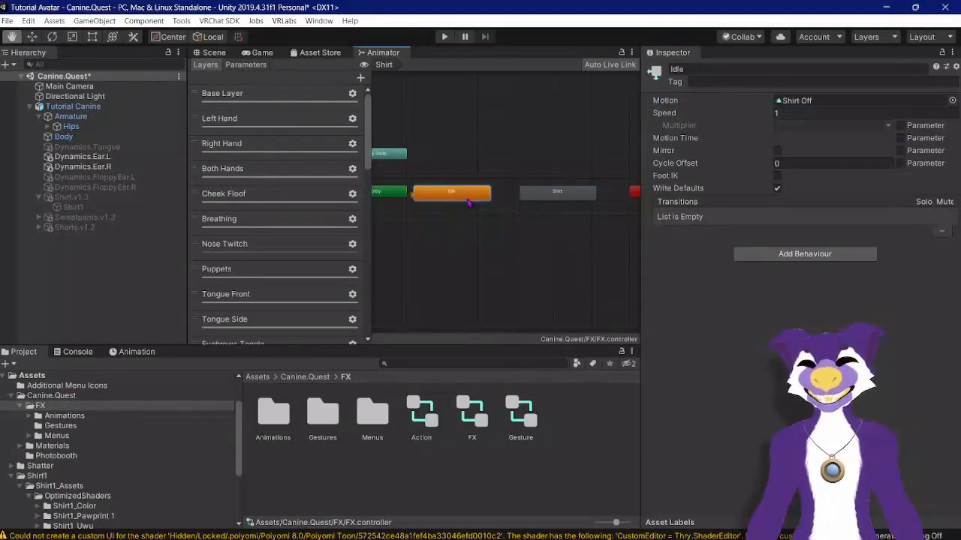
pyautogui.rightClick(468, 201)
pyautogui.click(484, 205)
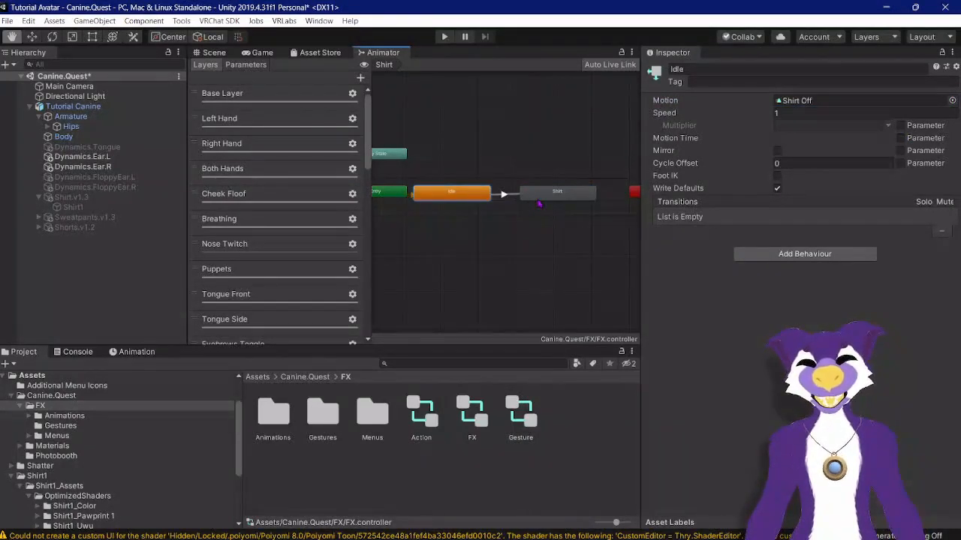
pyautogui.click(539, 203)
# Step: Set the Idle-to-Shirt transition's exit time and transition duration to 0 and turn off Has Exit Time
pyautogui.click(504, 196)
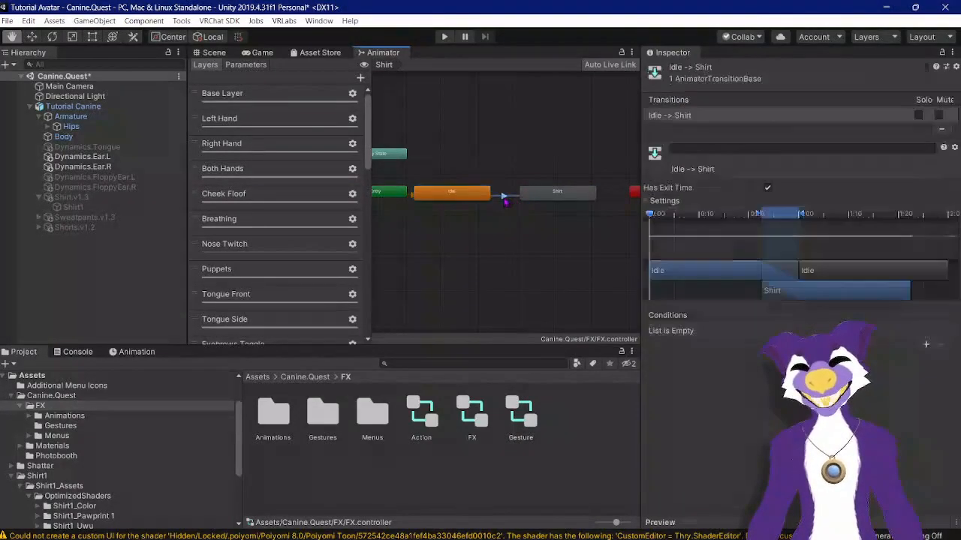
pyautogui.click(646, 200)
pyautogui.click(787, 212)
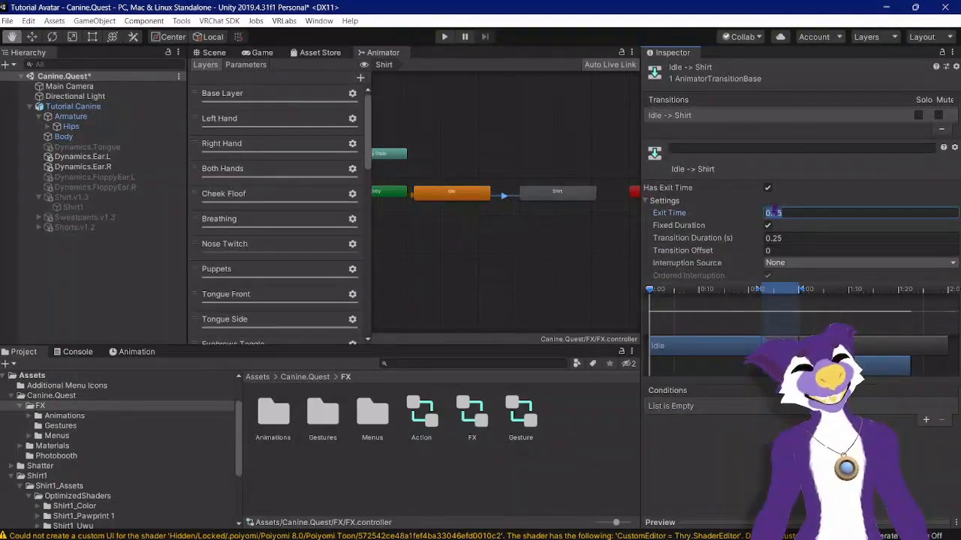
pyautogui.write('0')
pyautogui.click(776, 238)
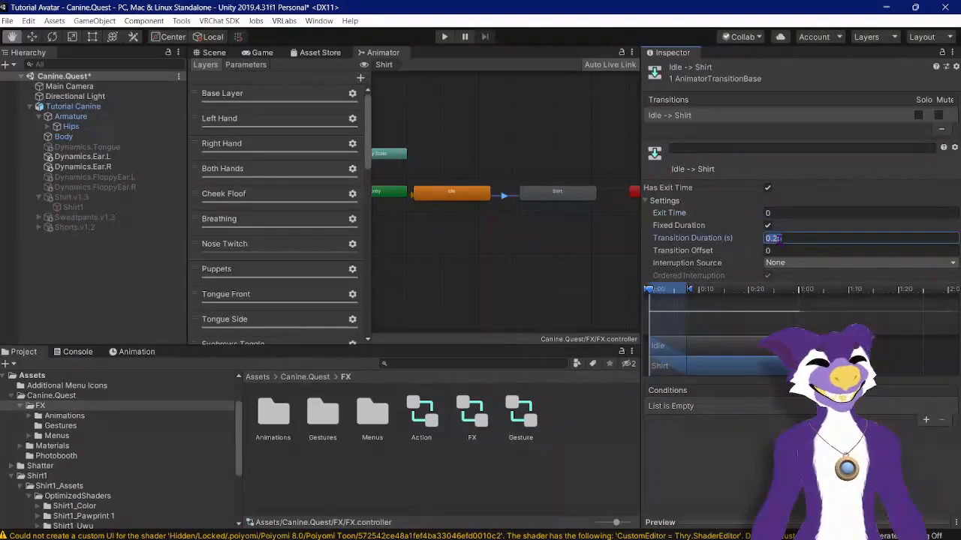
pyautogui.write('0')
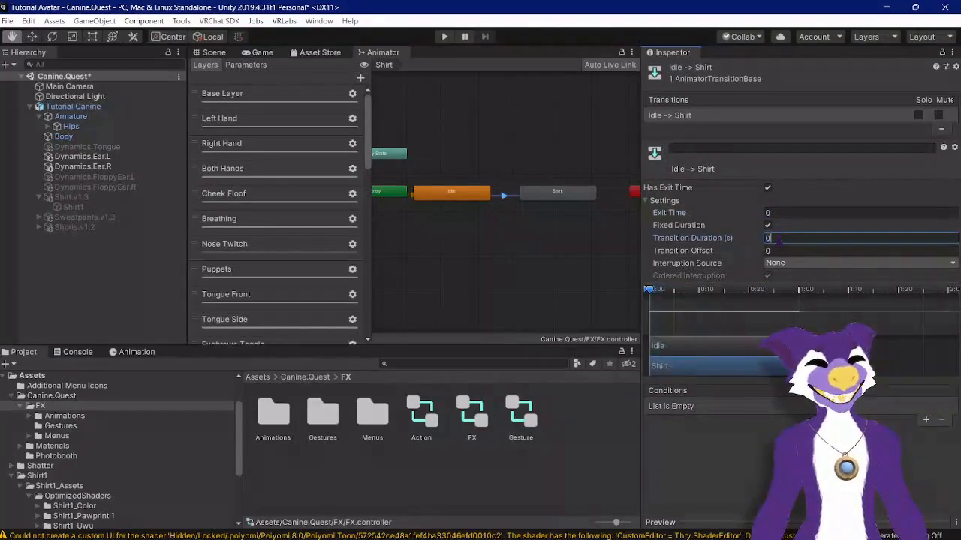
pyautogui.click(767, 189)
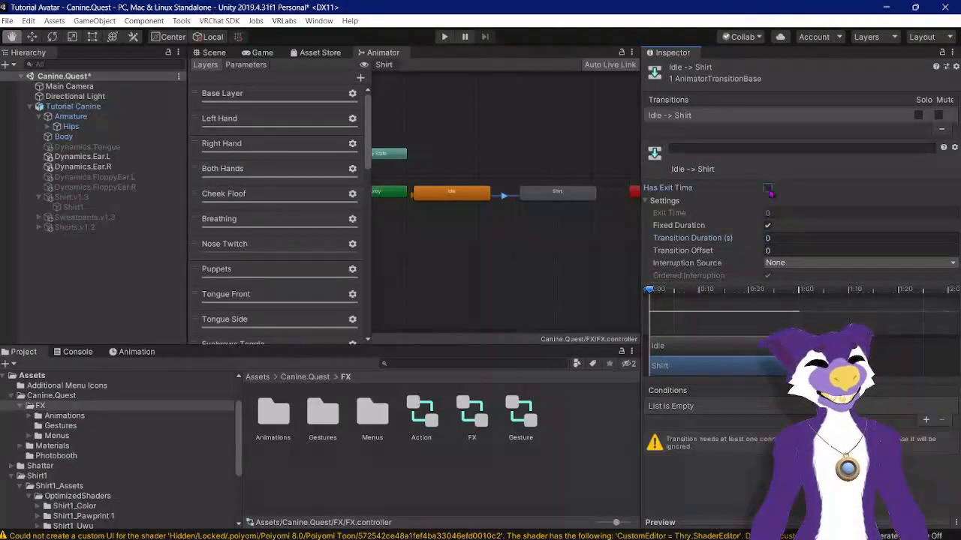
pyautogui.click(646, 200)
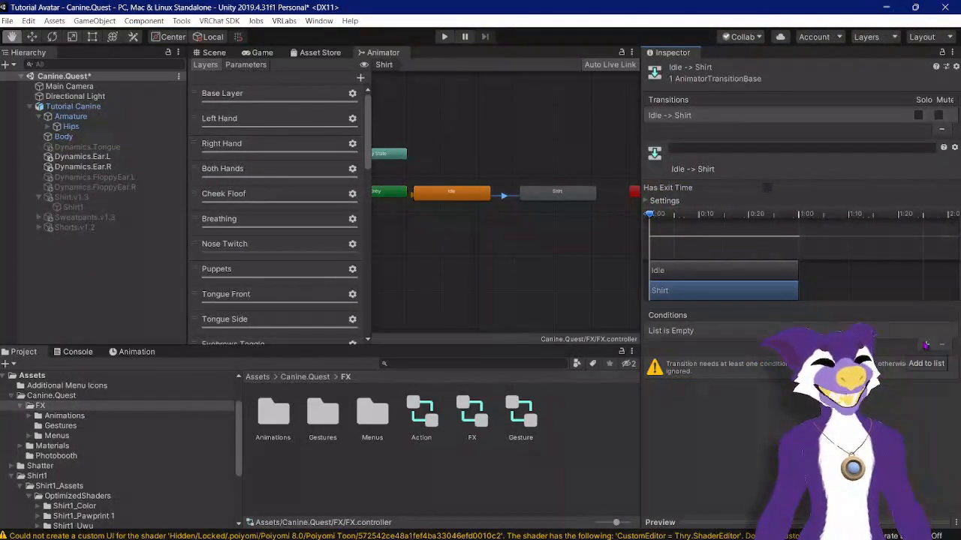
# Step: Add a condition using the Shirt parameter to the Idle-to-Shirt transition
pyautogui.click(926, 346)
pyautogui.click(679, 331)
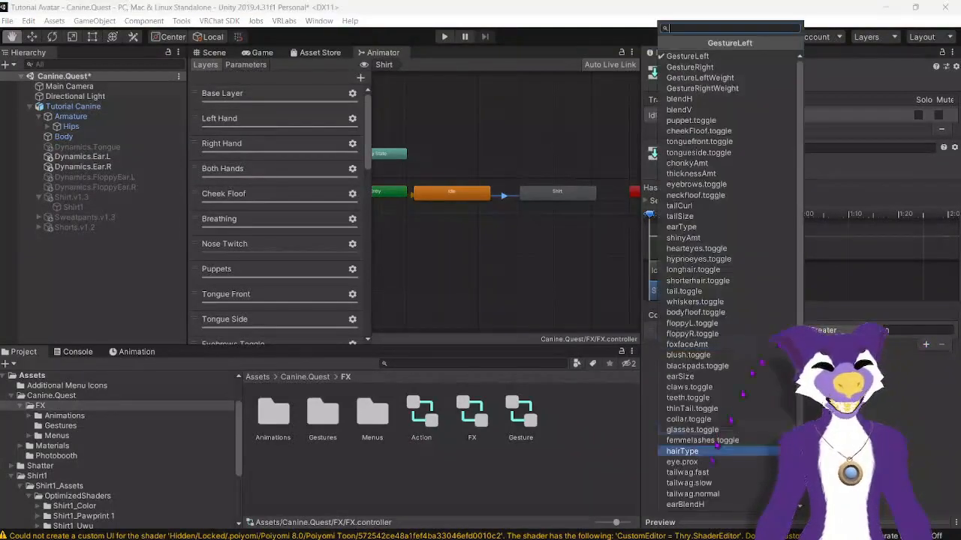
pyautogui.scroll(-2, 690, 450)
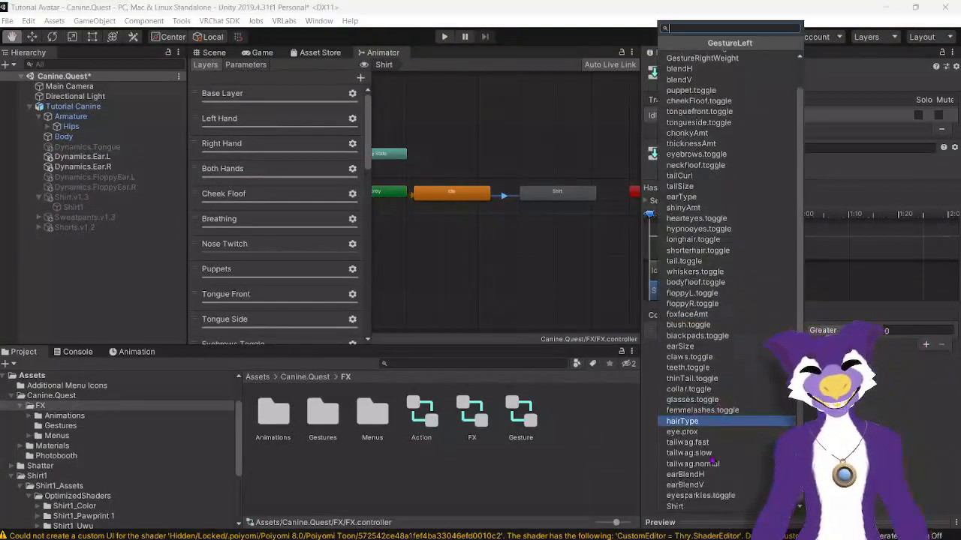
pyautogui.click(680, 506)
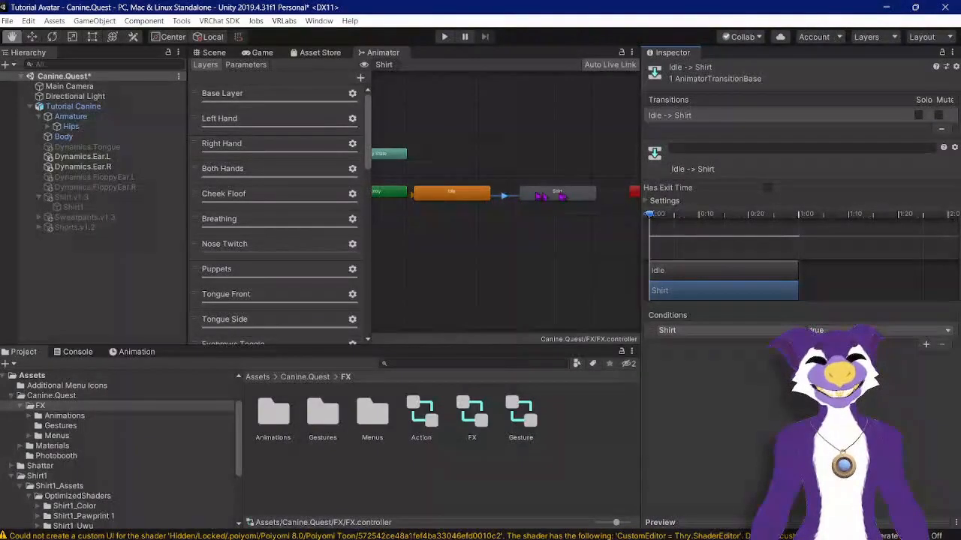
# Step: Make a transition from the Shirt state back to the Idle state
pyautogui.click(542, 195)
pyautogui.rightClick(538, 193)
pyautogui.click(555, 200)
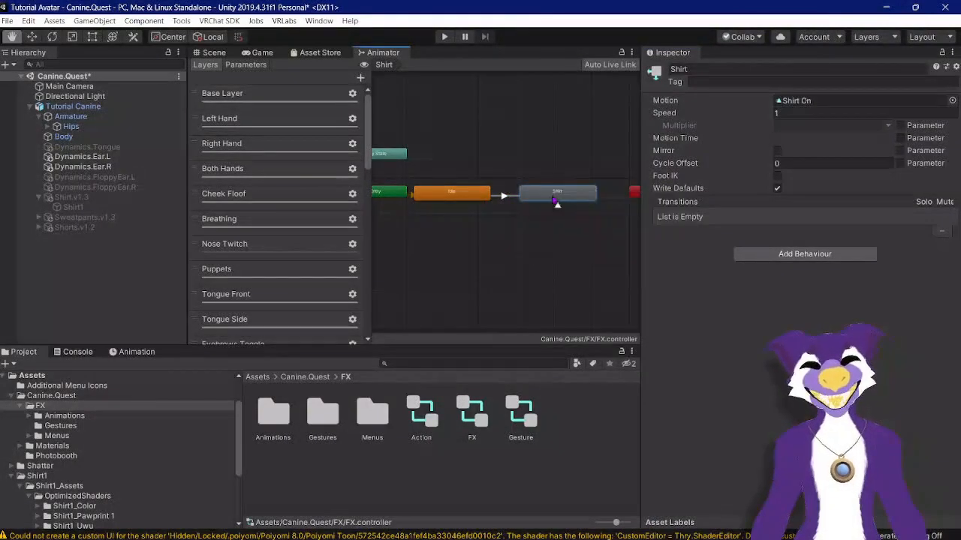
pyautogui.click(484, 194)
# Step: Set the Shirt-to-Idle transition's exit time and transition duration to 0 and turn off Has Exit Time
pyautogui.click(507, 194)
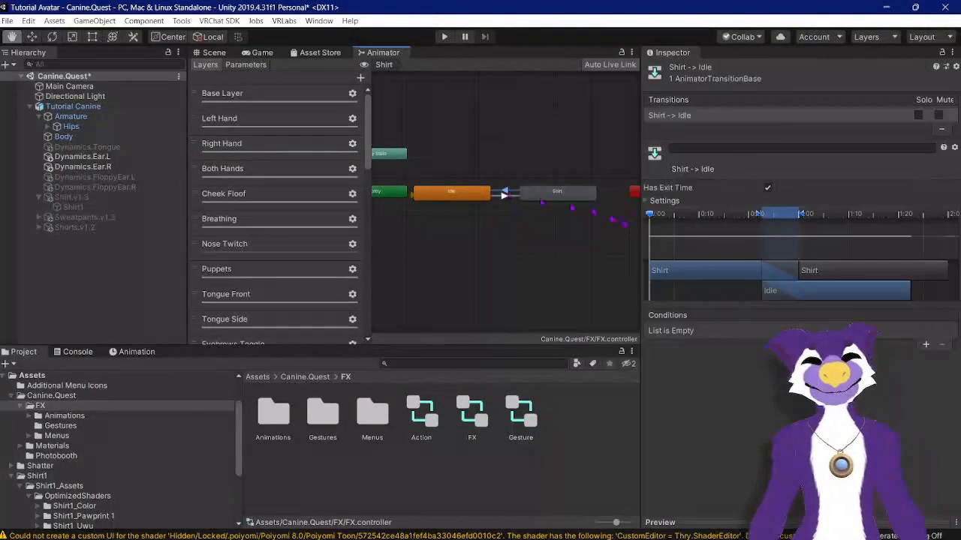
pyautogui.click(645, 200)
pyautogui.click(777, 212)
pyautogui.write('0')
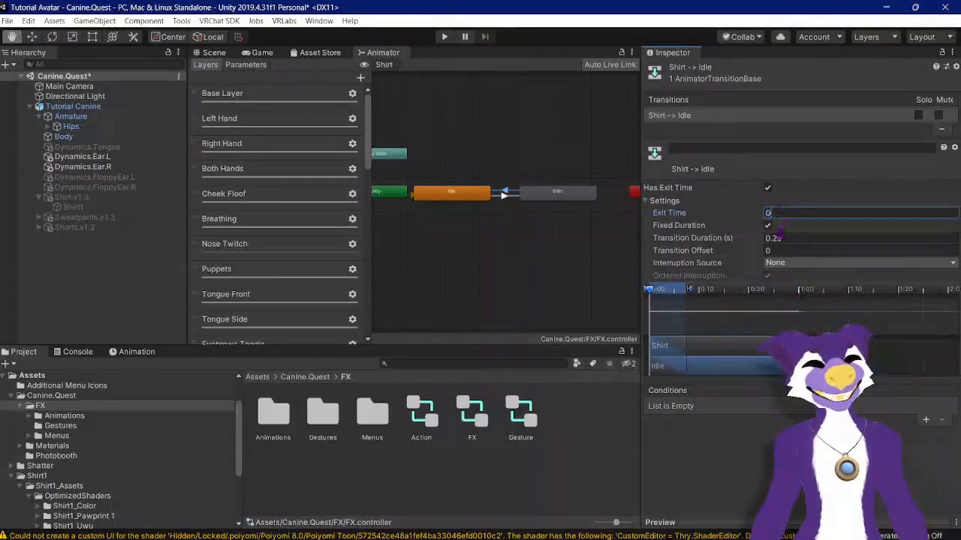
pyautogui.press('Tab')
pyautogui.write('0')
pyautogui.click(767, 188)
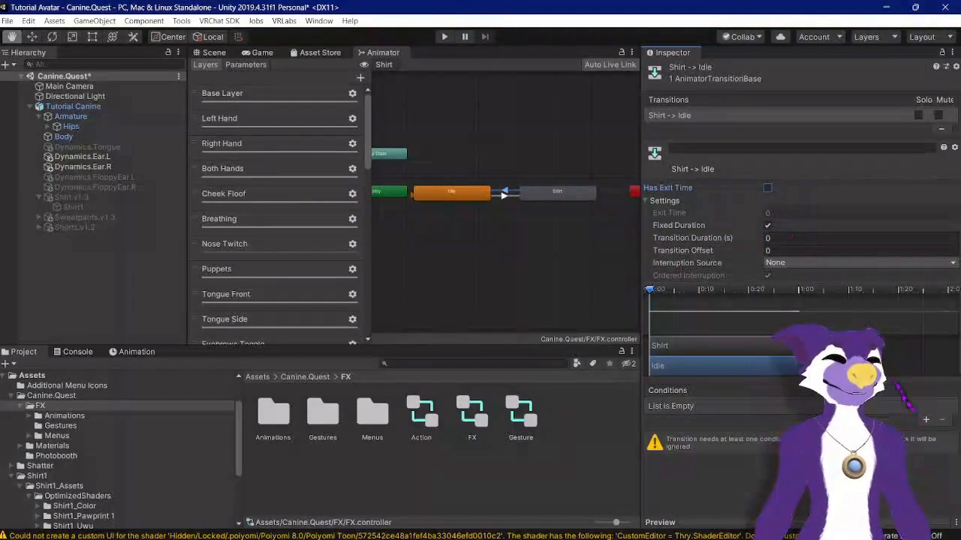
# Step: Add a Shirt parameter condition set to false on the Shirt-to-Idle transition
pyautogui.click(925, 420)
pyautogui.click(726, 405)
pyautogui.scroll(-2, 721, 301)
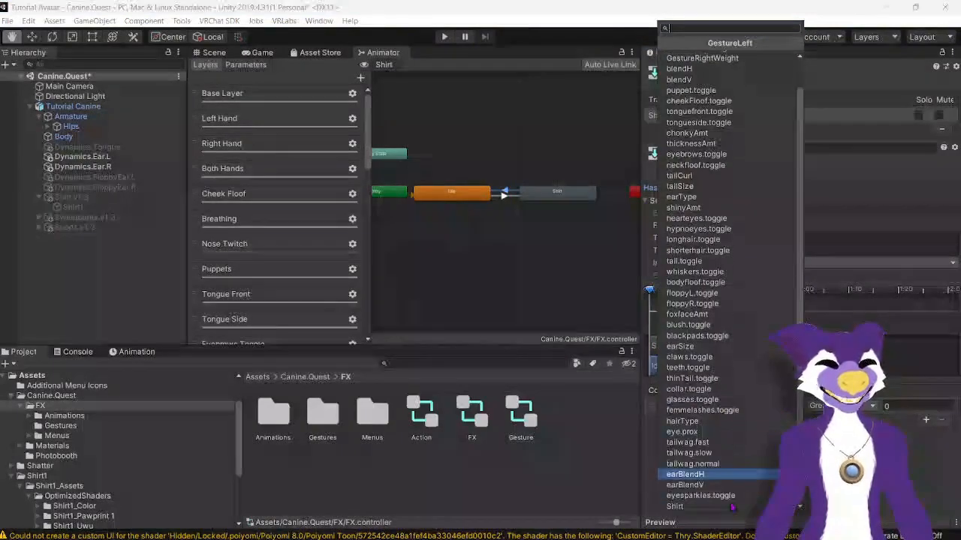
pyautogui.click(721, 506)
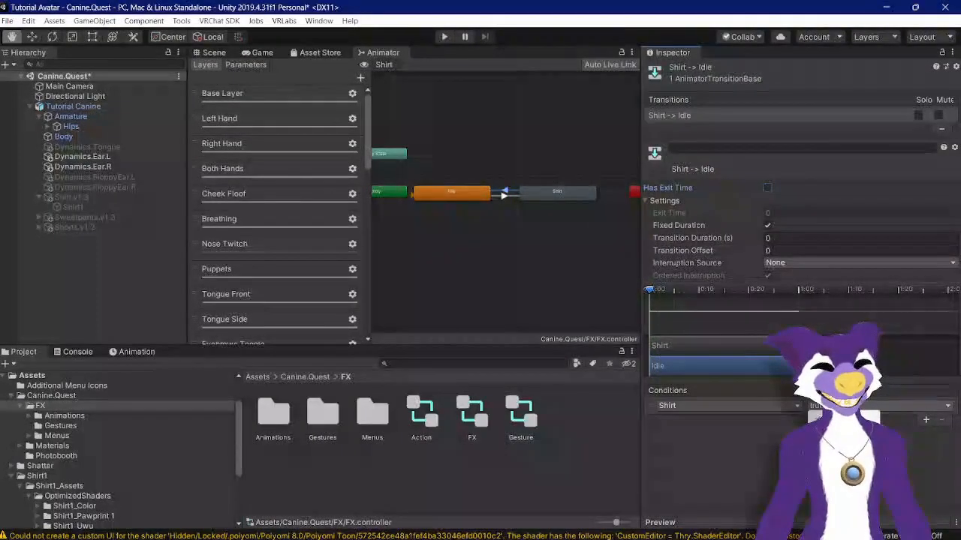
pyautogui.click(833, 430)
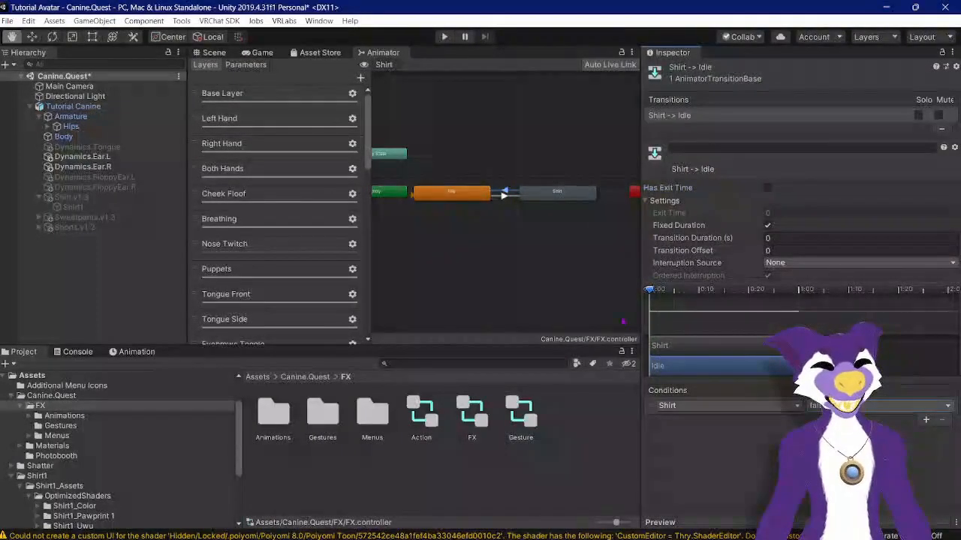
# Step: Open the MainMenu expressions menu in the FX Menus folder and add a toggle control named Shirt
pyautogui.click(323, 376)
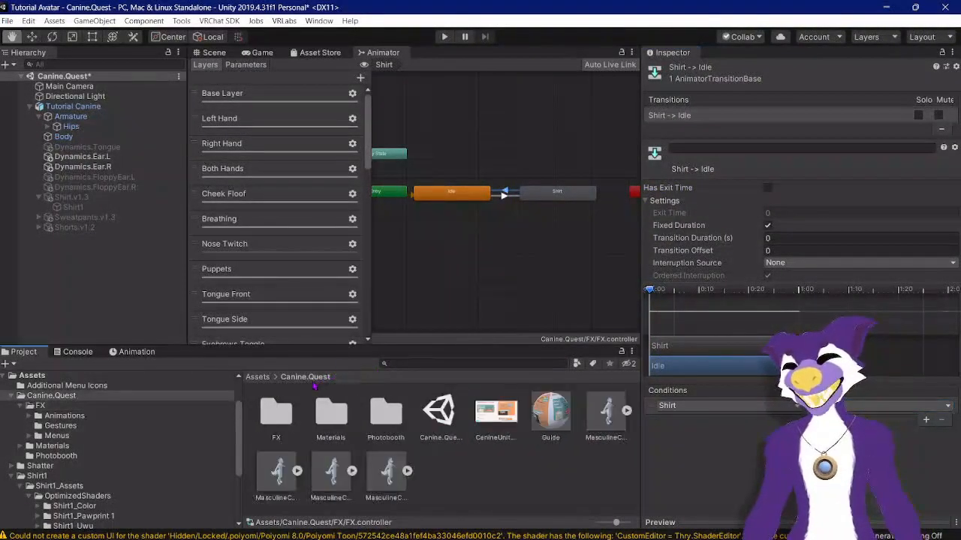
pyautogui.doubleClick(276, 412)
pyautogui.doubleClick(375, 411)
pyautogui.click(323, 413)
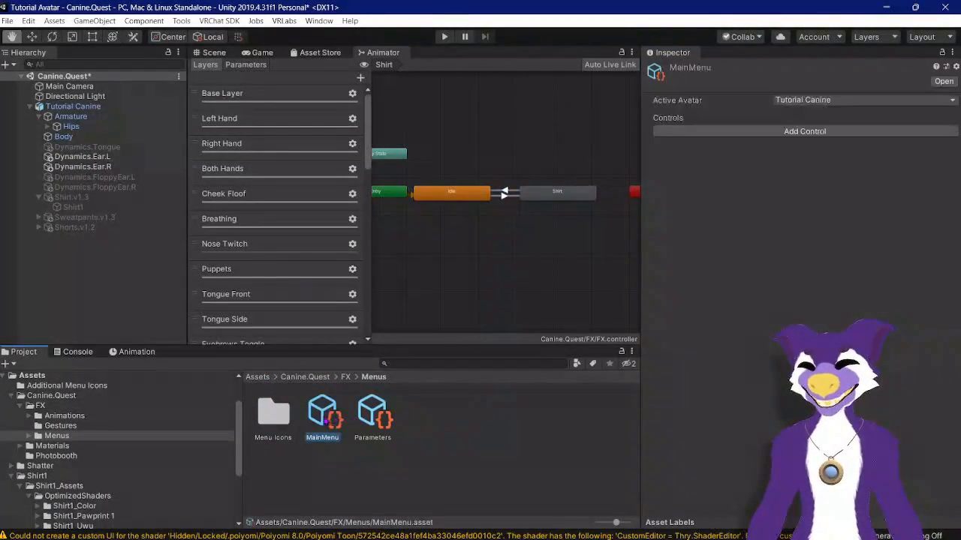
pyautogui.click(823, 130)
pyautogui.click(831, 160)
pyautogui.write('Shirt')
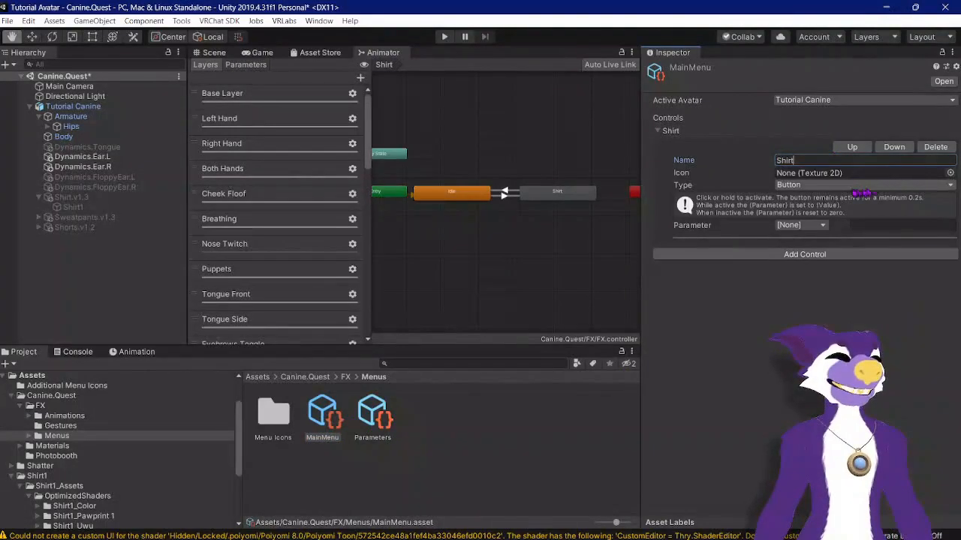
pyautogui.click(855, 185)
pyautogui.click(818, 210)
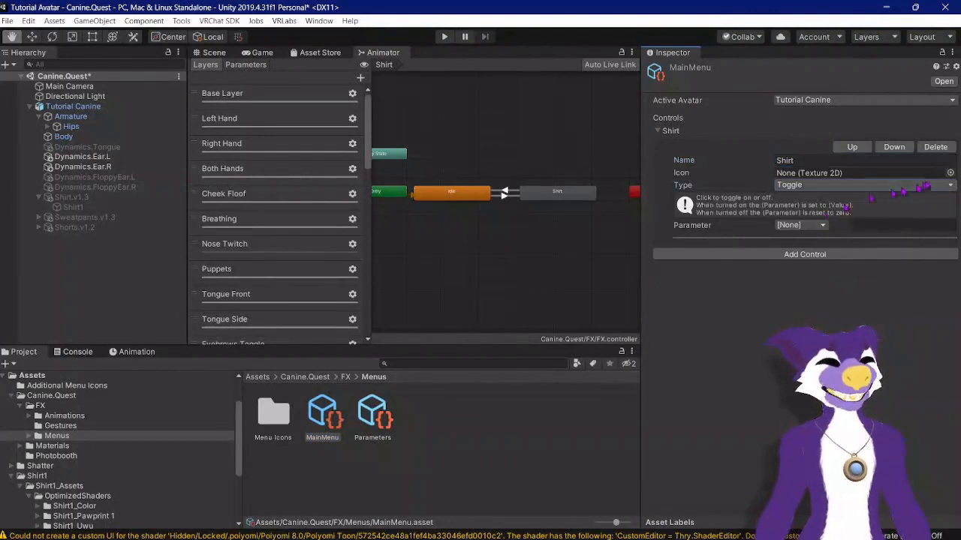
# Step: Set the Shirt control's icon to the Shirt texture
pyautogui.click(949, 173)
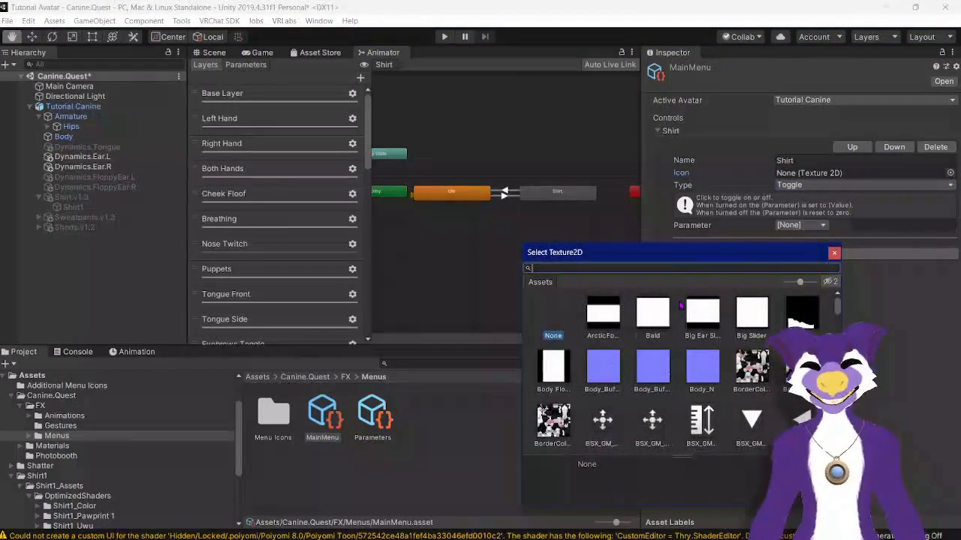
pyautogui.write('shirt')
pyautogui.click(637, 314)
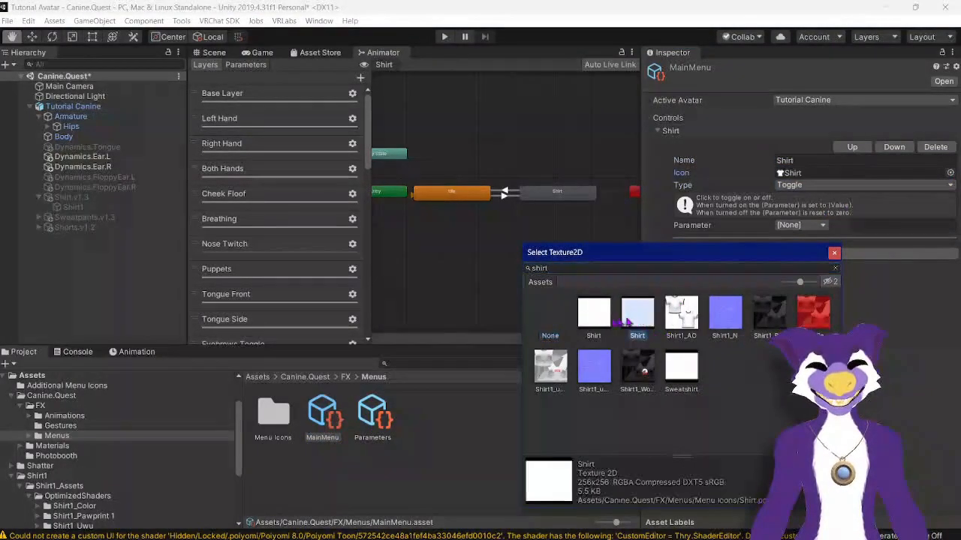
pyautogui.doubleClick(610, 322)
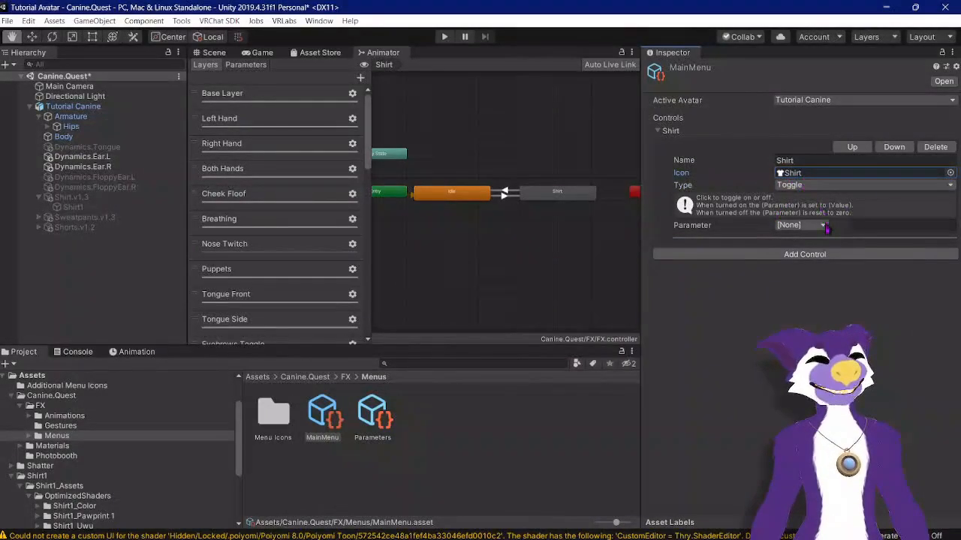
# Step: Set the Shirt control's parameter to the Shirt bool
pyautogui.click(800, 226)
pyautogui.scroll(-3, 834, 180)
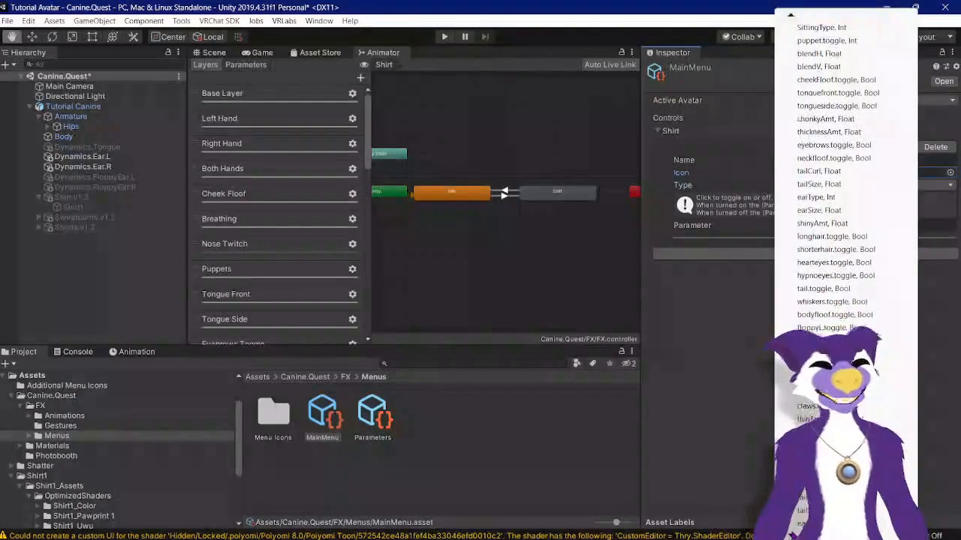
pyautogui.click(800, 525)
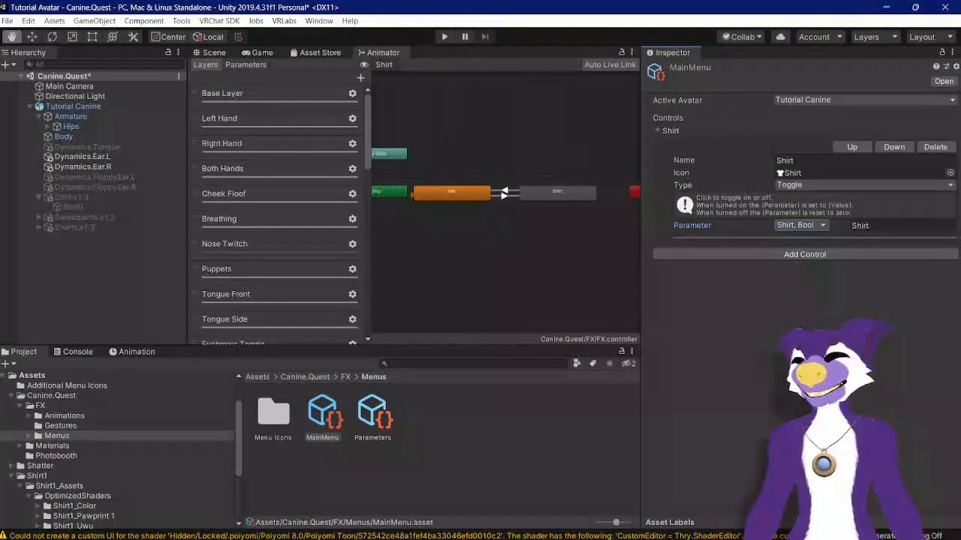
# Step: Add a Gesture Manager object to the scene
pyautogui.click(214, 53)
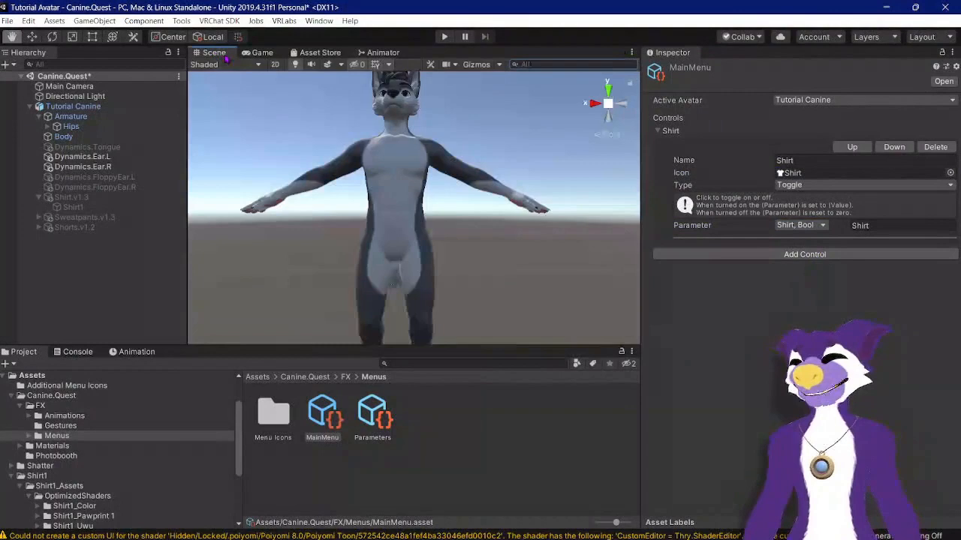
pyautogui.click(183, 21)
pyautogui.click(192, 32)
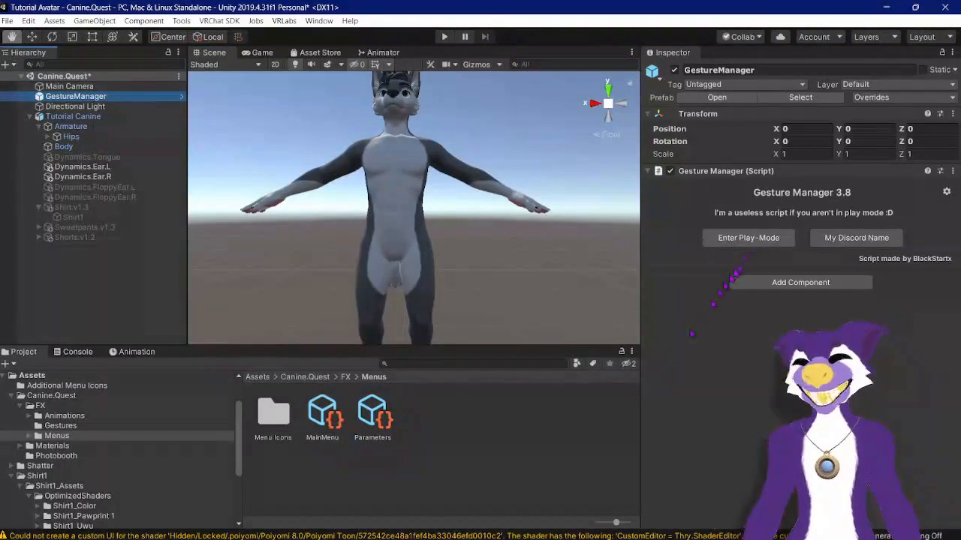
# Step: Enter play mode through the Gesture Manager to test the avatar's radial menu
pyautogui.click(751, 238)
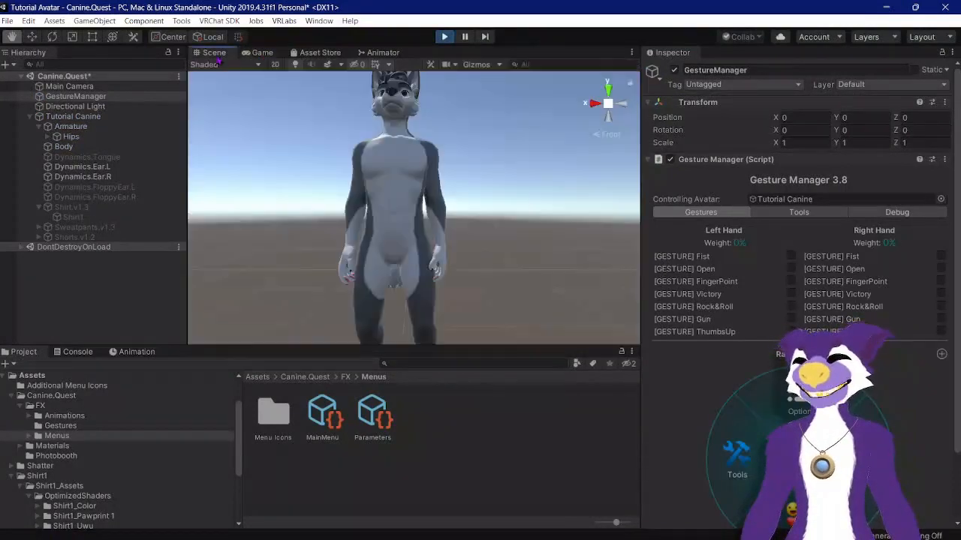
pyautogui.click(216, 52)
pyautogui.scroll(-5, 463, 209)
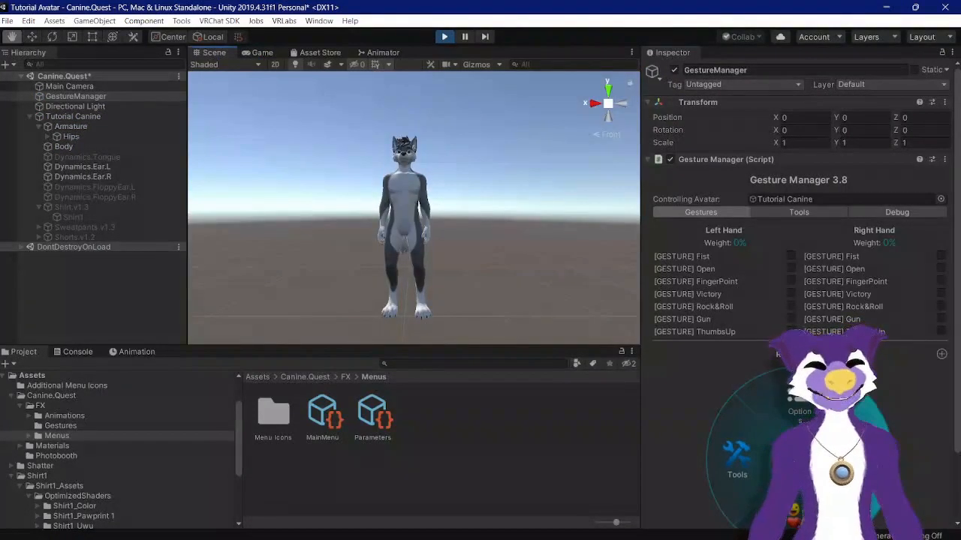
pyautogui.click(858, 458)
pyautogui.scroll(-3, 858, 458)
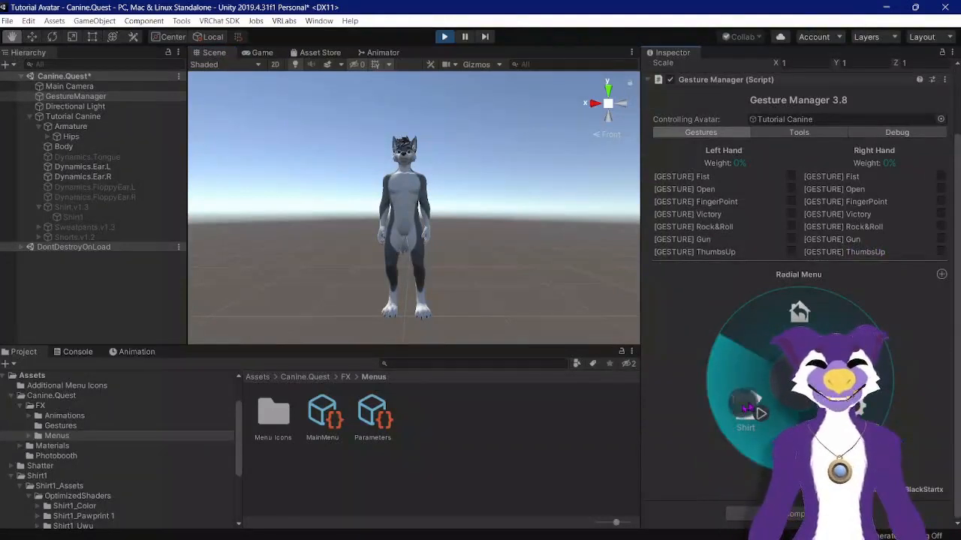
# Step: Toggle the Shirt control on and off several times in the radial menu, then exit play mode
pyautogui.click(747, 410)
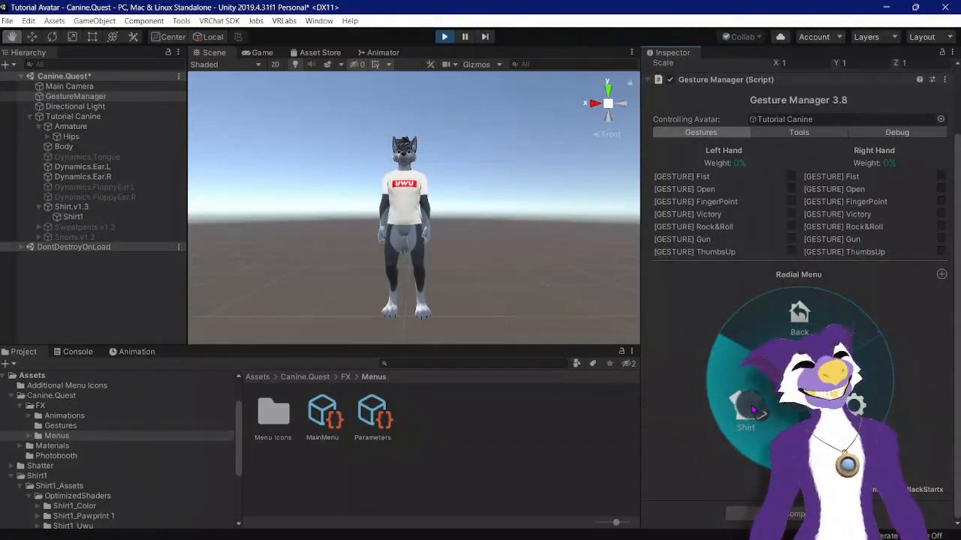
pyautogui.click(755, 410)
pyautogui.click(754, 410)
pyautogui.click(754, 411)
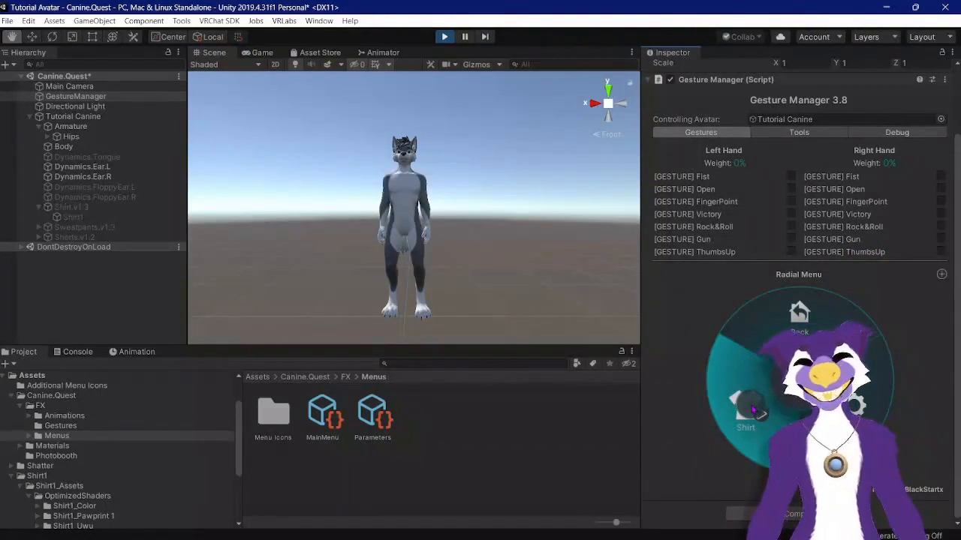
pyautogui.click(755, 411)
pyautogui.click(755, 410)
pyautogui.click(754, 411)
pyautogui.click(754, 411)
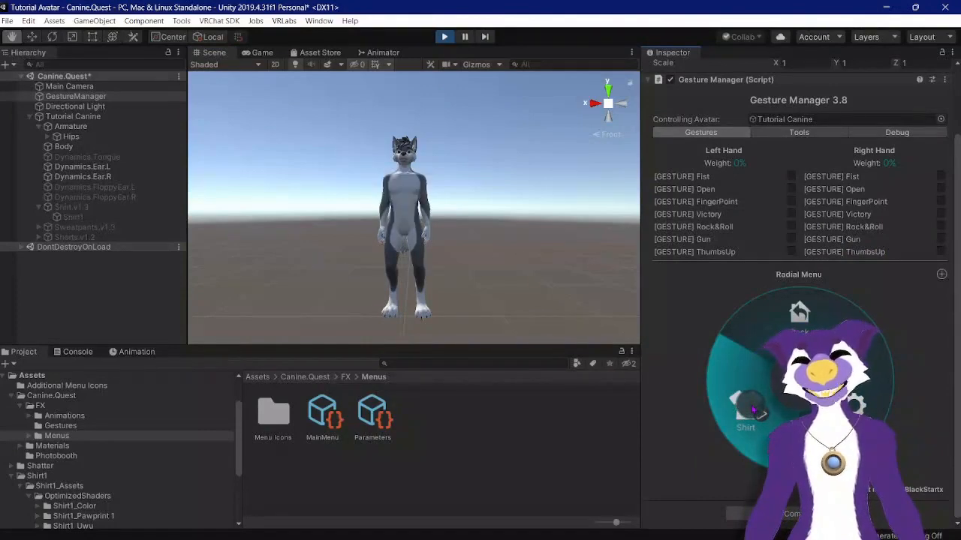
pyautogui.click(798, 316)
pyautogui.click(445, 36)
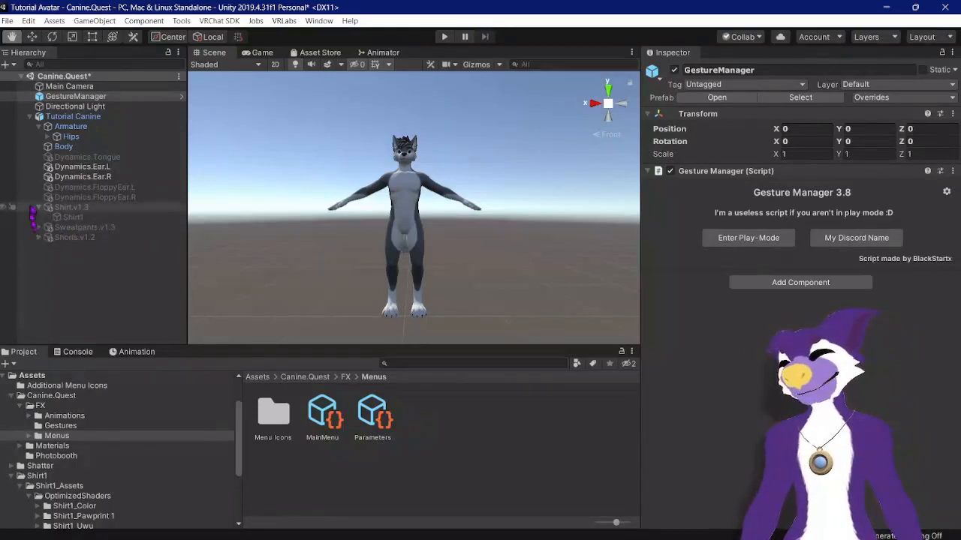
# Step: Select Shirt1 and create a new animation clip named Sweatpants On in the FX Animations Toggles folder
pyautogui.click(60, 217)
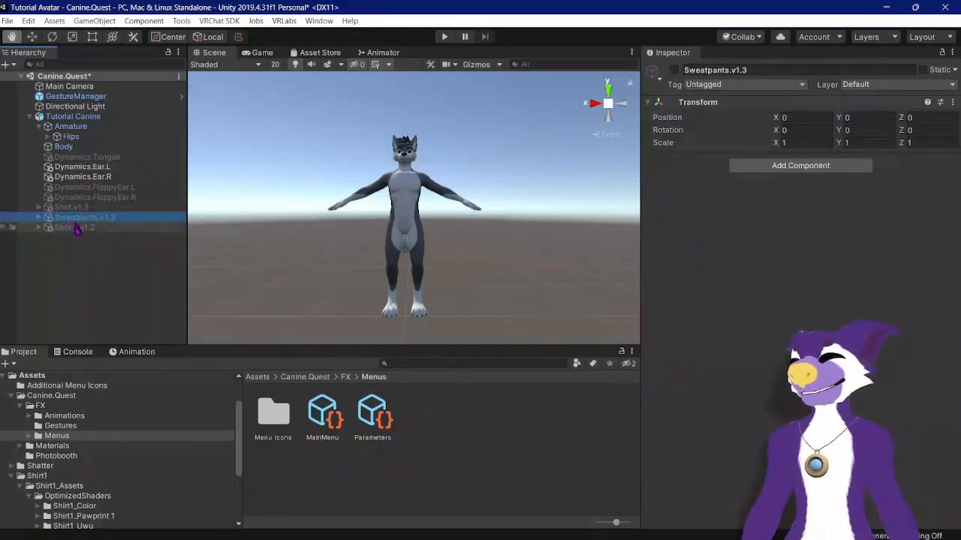
pyautogui.click(79, 227)
pyautogui.press('Up')
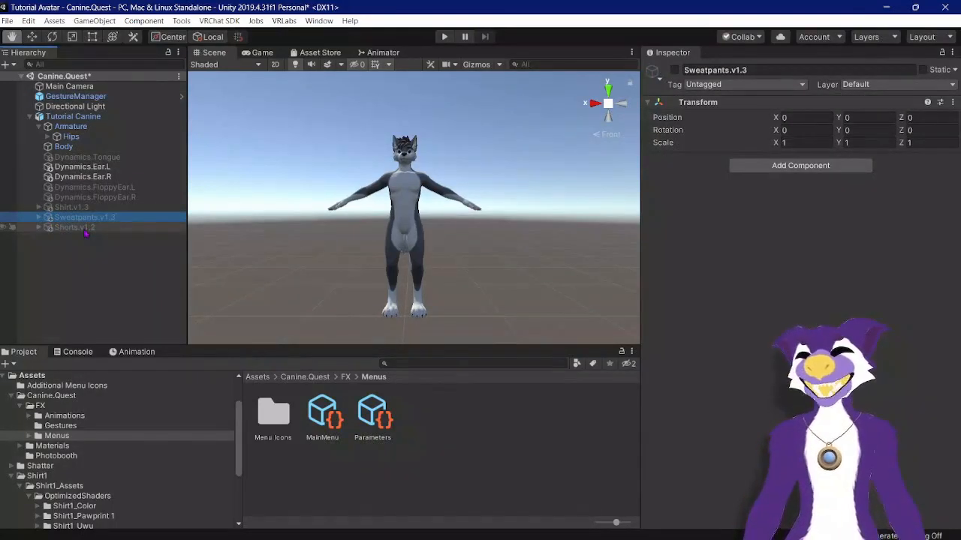
pyautogui.click(88, 228)
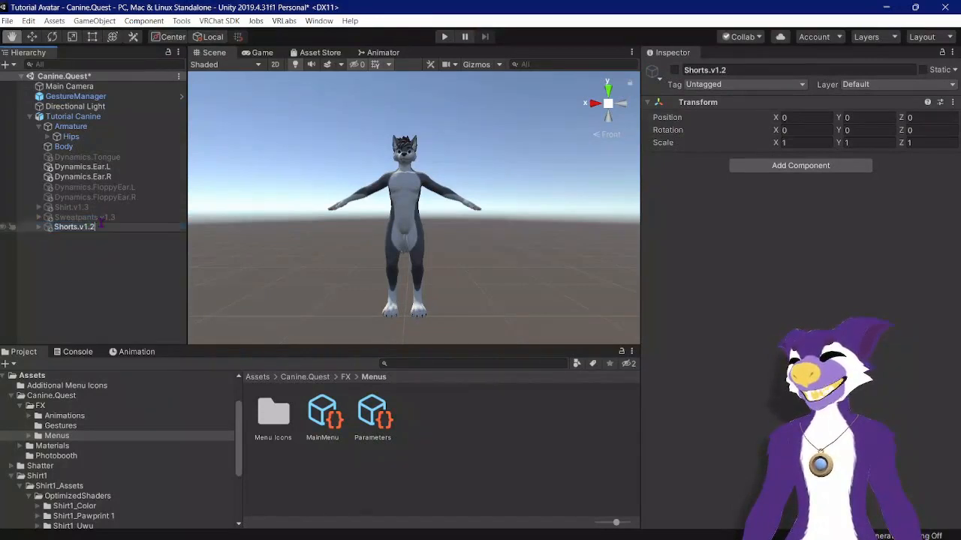
pyautogui.click(111, 217)
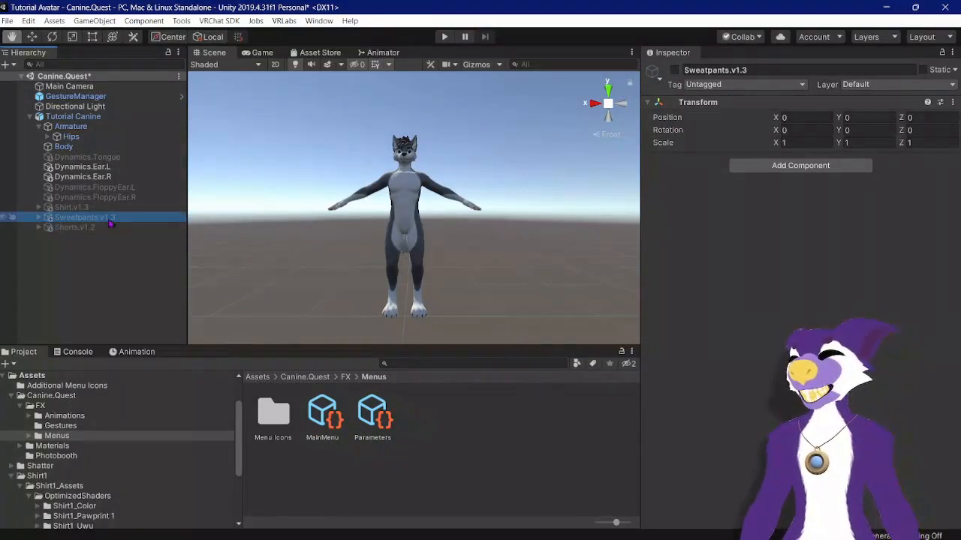
pyautogui.press('Up')
pyautogui.press('Right')
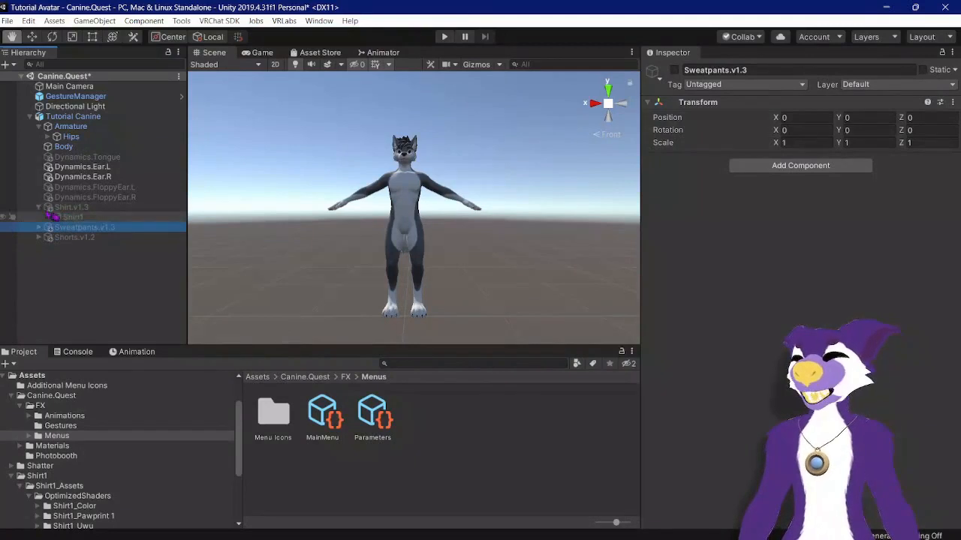
pyautogui.press('Down')
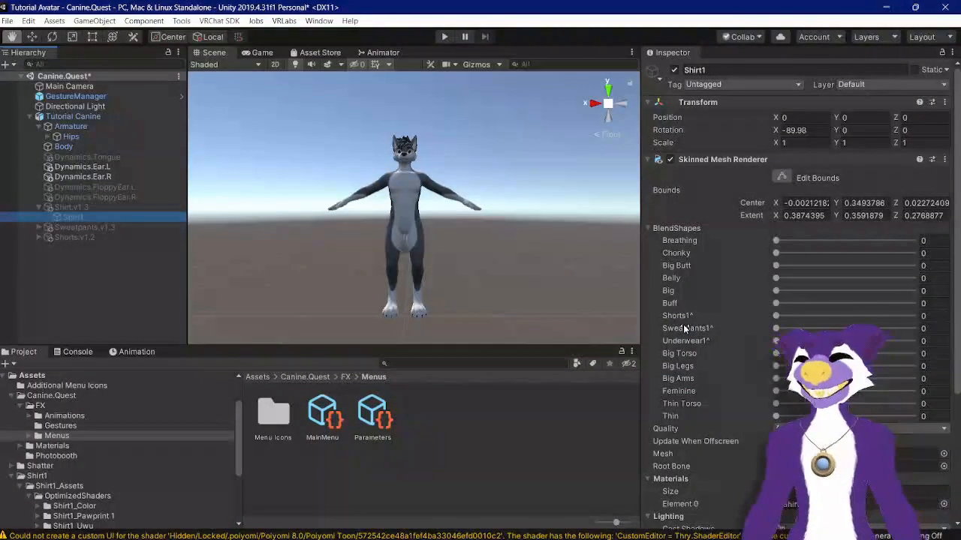
pyautogui.click(132, 351)
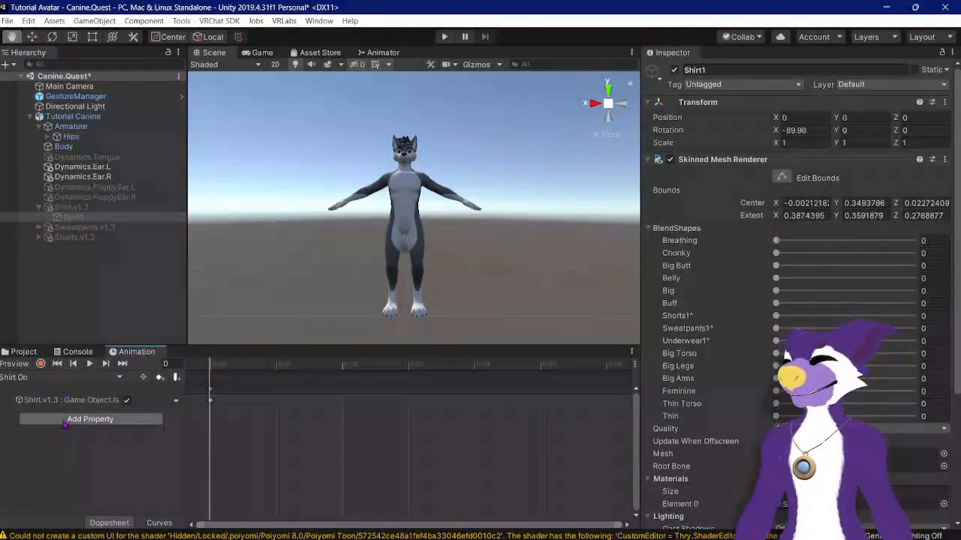
pyautogui.click(75, 378)
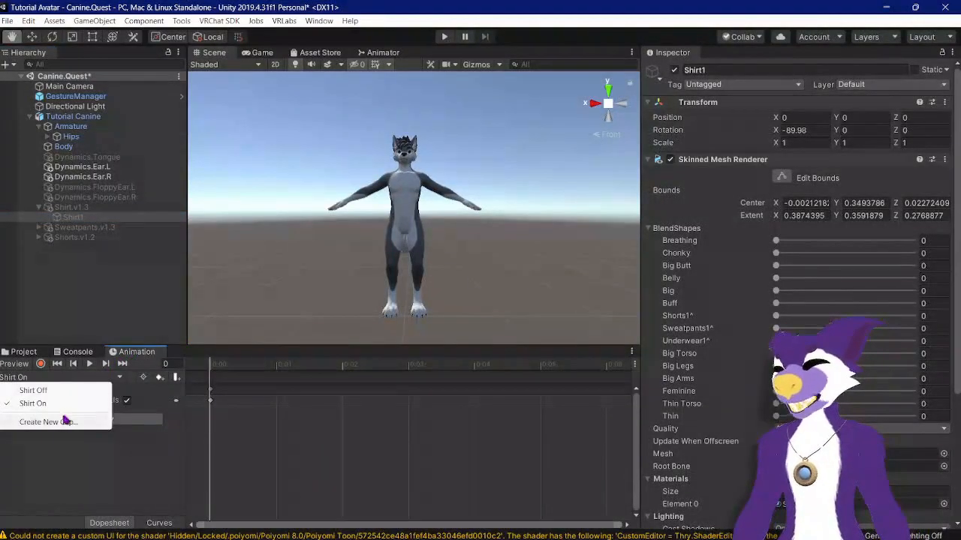
pyautogui.click(70, 422)
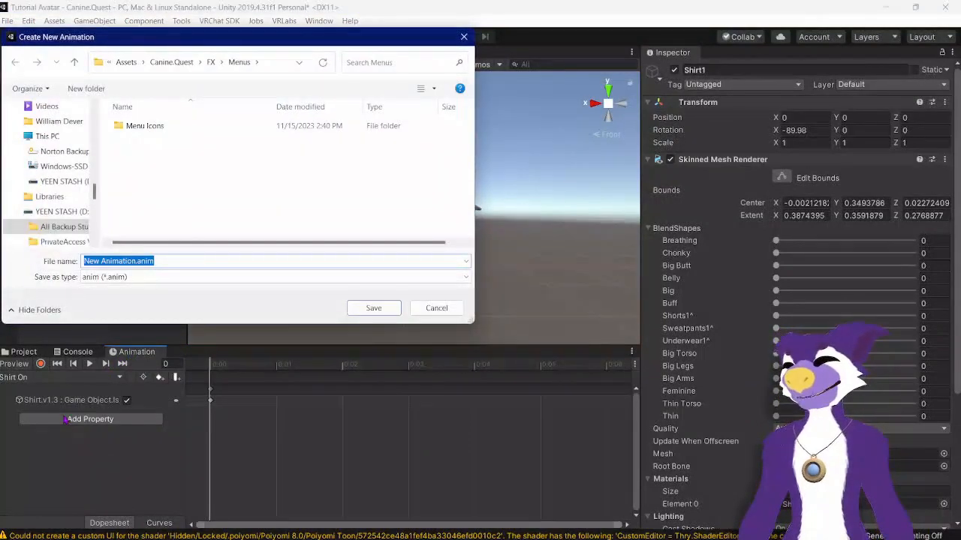
pyautogui.click(211, 63)
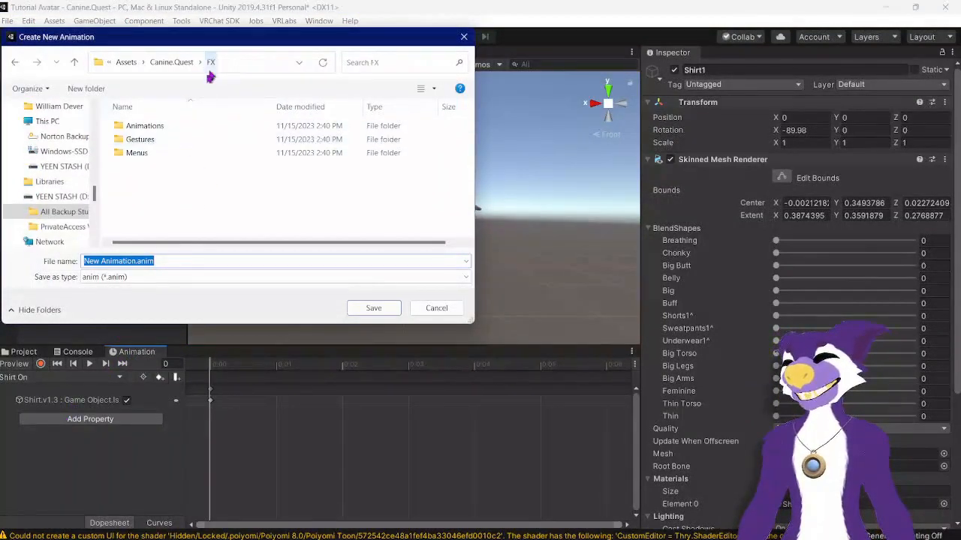
pyautogui.doubleClick(159, 126)
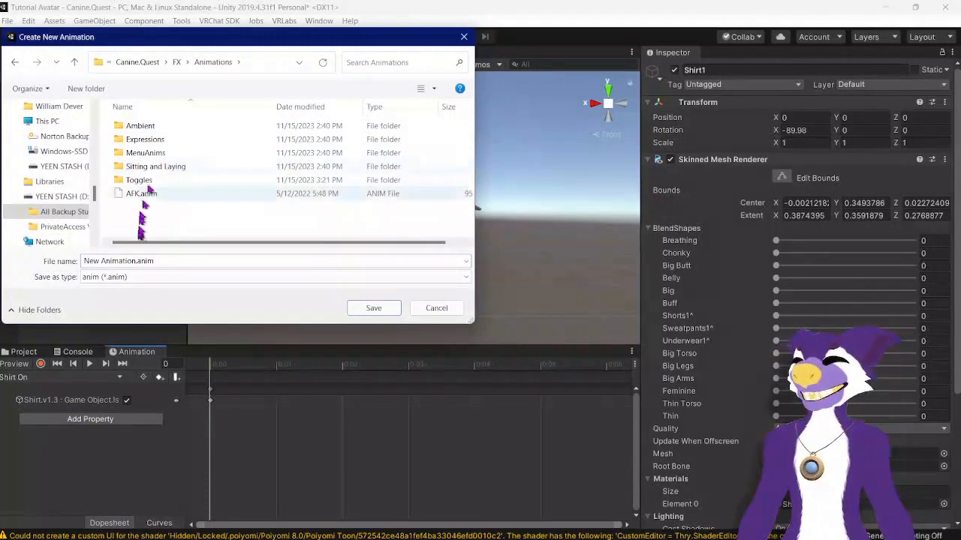
pyautogui.doubleClick(141, 181)
pyautogui.click(121, 261)
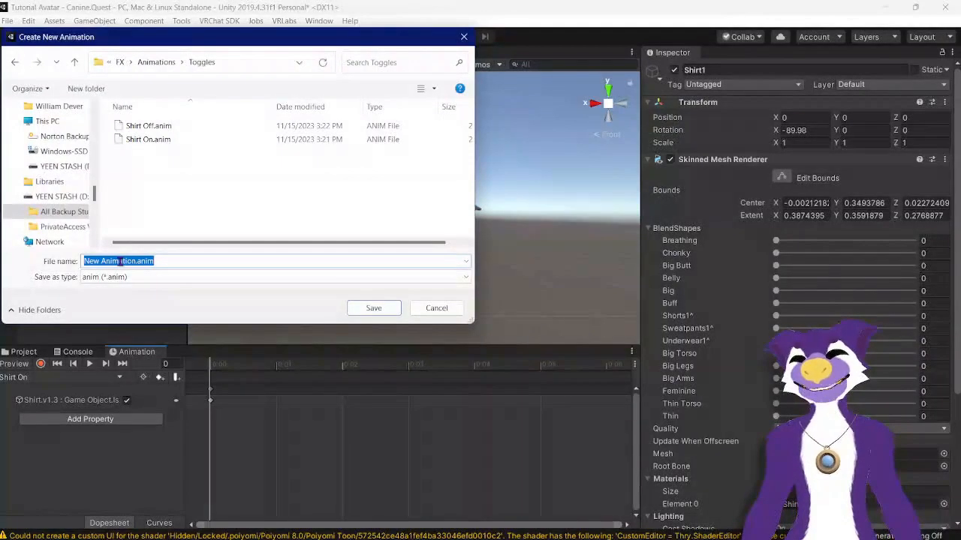
pyautogui.write('Sweatpants On')
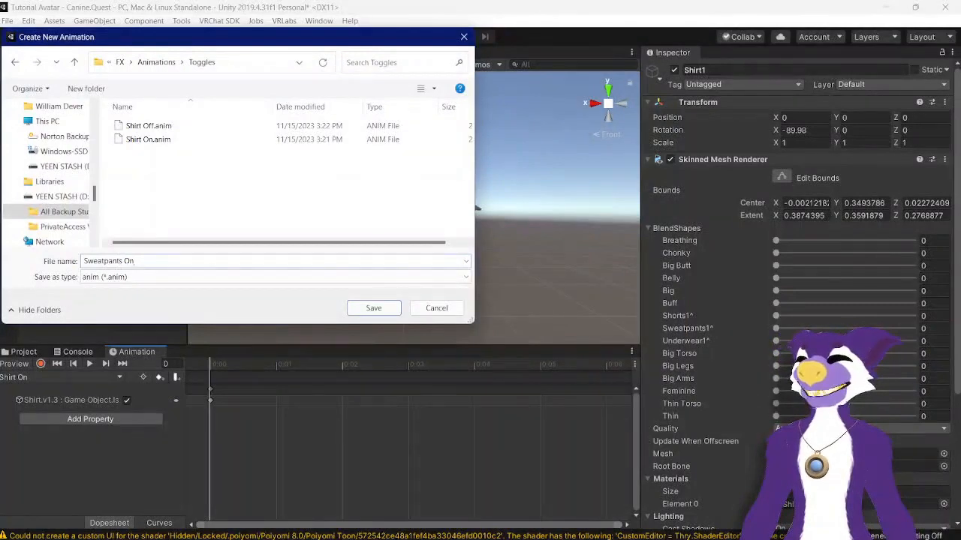
pyautogui.press('Return')
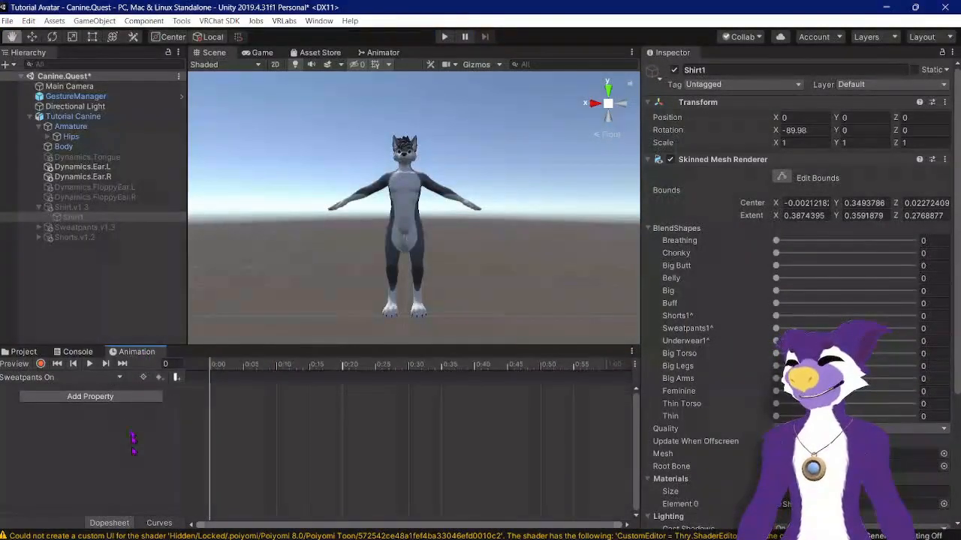
# Step: Record enabling the Sweatpants.v1.3 object in the Sweatpants On clip
pyautogui.click(150, 228)
pyautogui.click(631, 350)
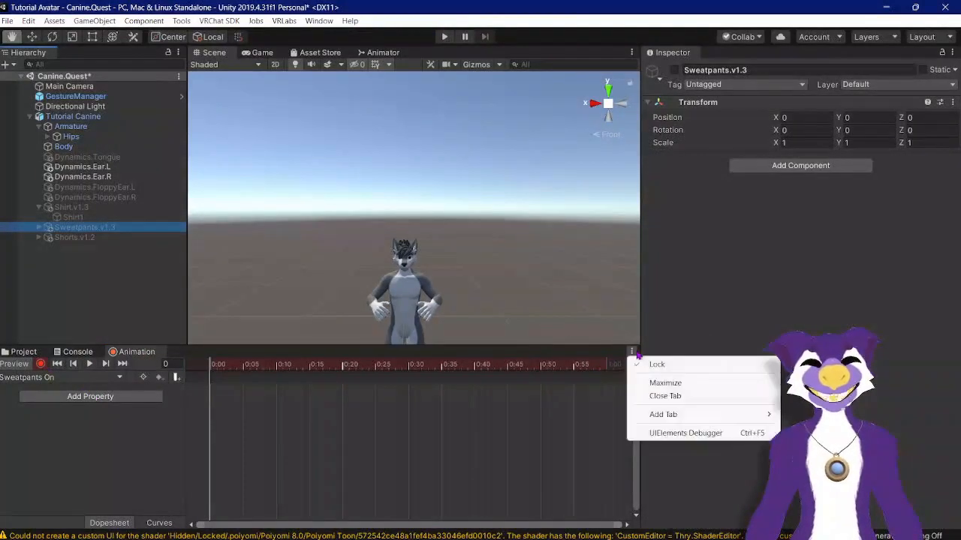
pyautogui.click(622, 360)
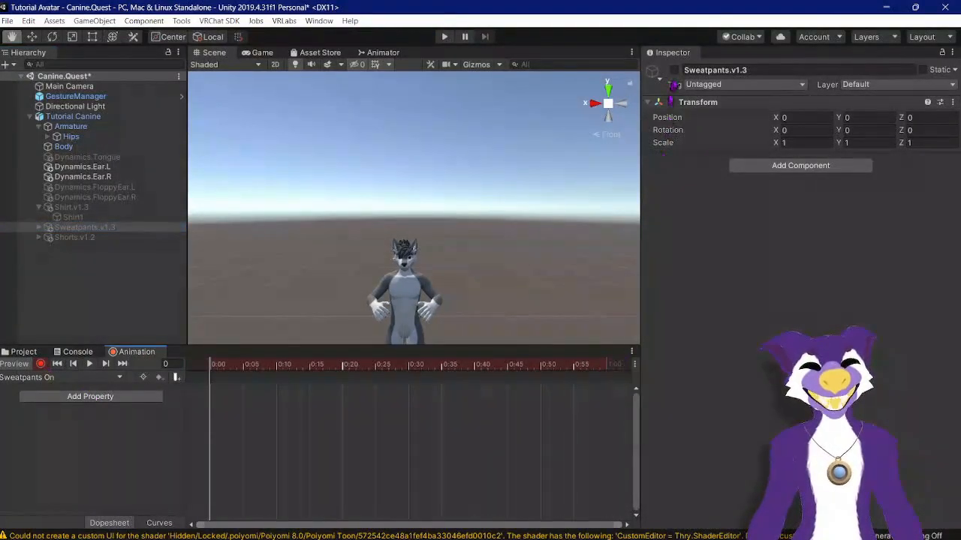
pyautogui.click(674, 70)
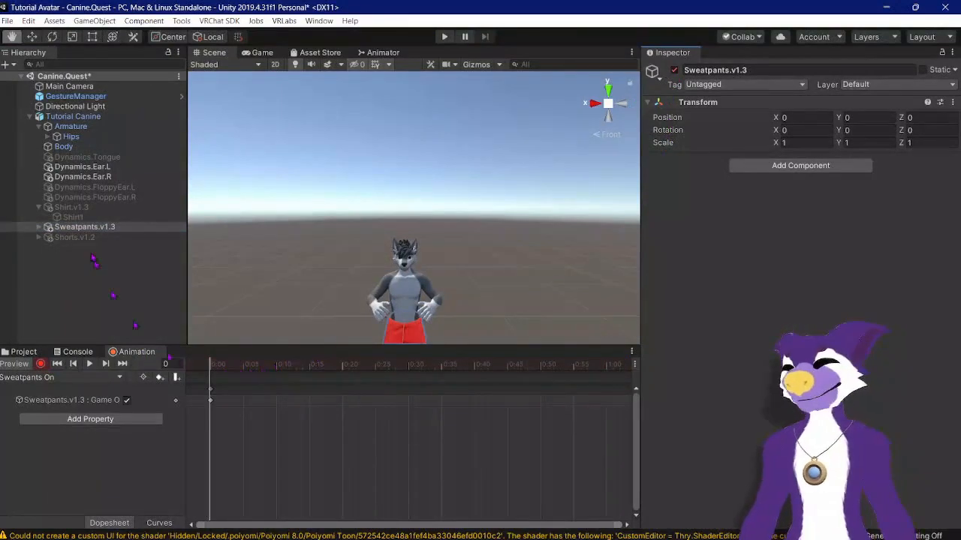
# Step: Record Shirt1's Sweatpants1 blendshape at 100 and stop recording
pyautogui.click(74, 217)
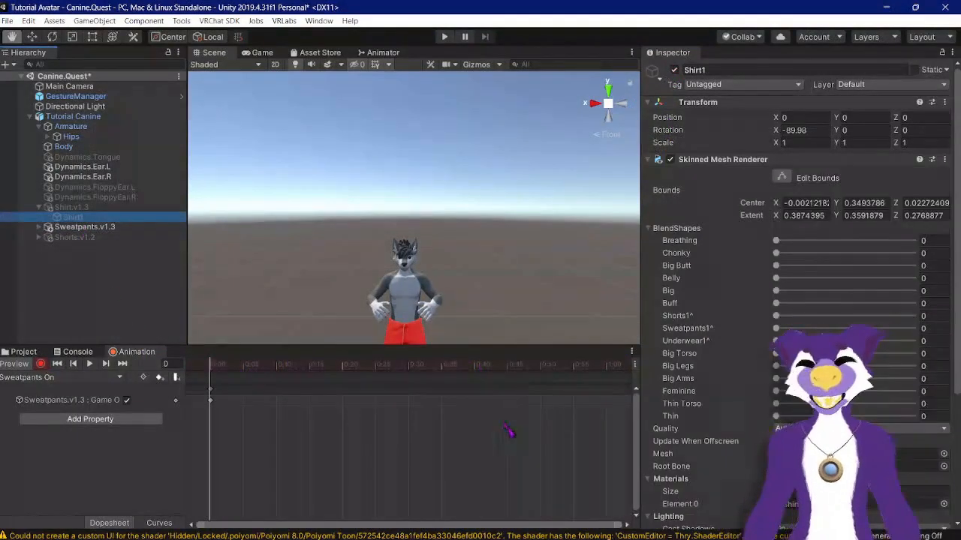
pyautogui.moveTo(776, 330); pyautogui.dragTo(922, 330)
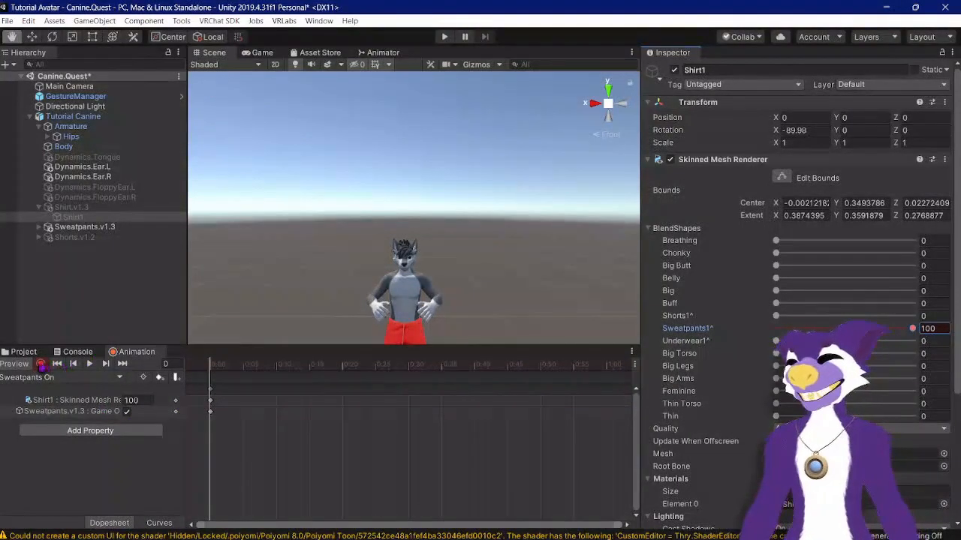
pyautogui.click(41, 363)
# Step: Create a new animation clip named Sweatpants Off in the same Toggles folder
pyautogui.click(111, 378)
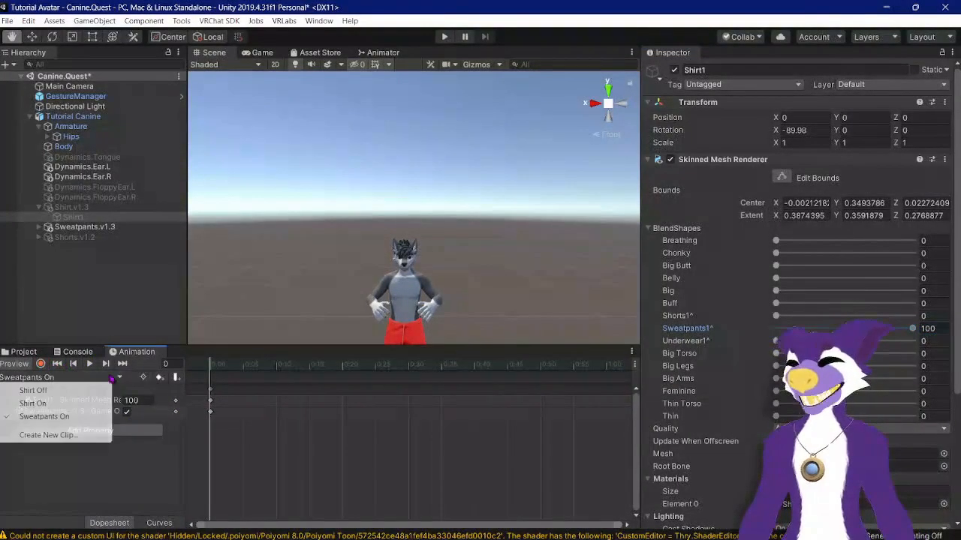
pyautogui.click(76, 432)
pyautogui.write('Sweap')
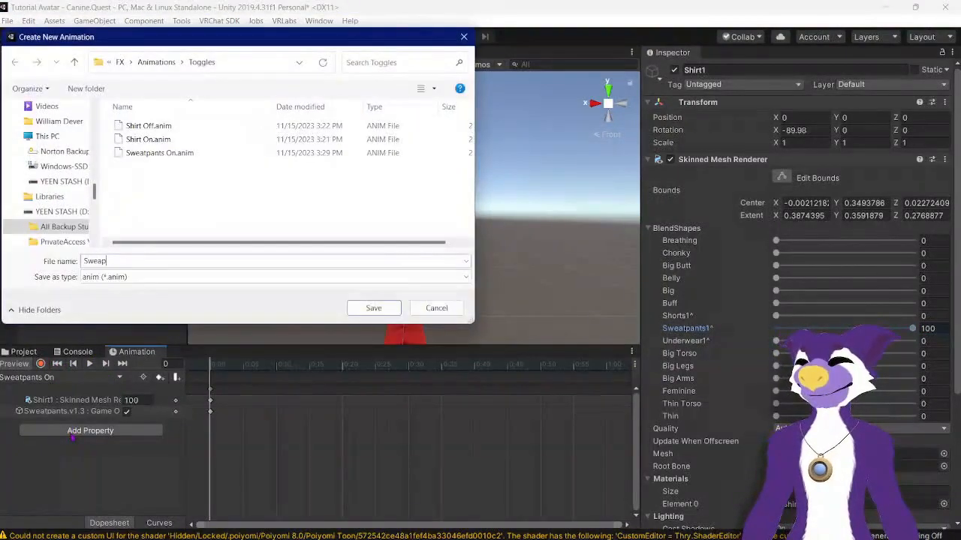
pyautogui.press('BackSpace')
pyautogui.write('tpa')
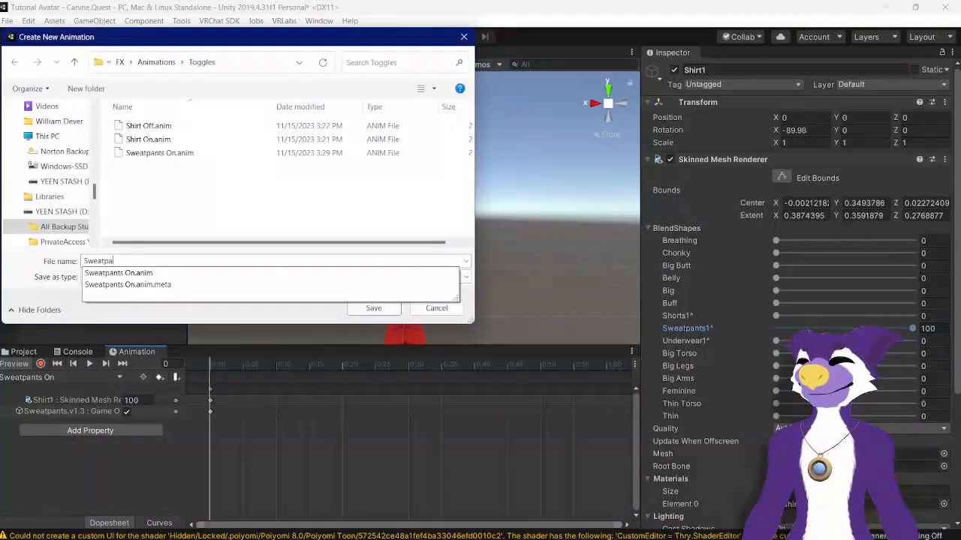
pyautogui.write('nts Off')
pyautogui.press('Return')
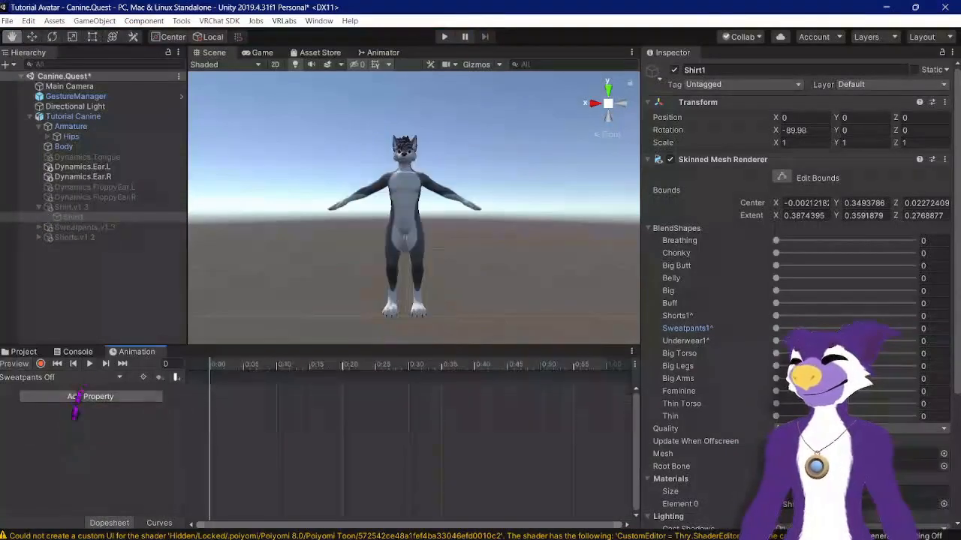
# Step: Enable the Sweatpants.v1.3 object and set Shirt1's Sweatpants1 blendshape to 100 in the scene
pyautogui.click(114, 227)
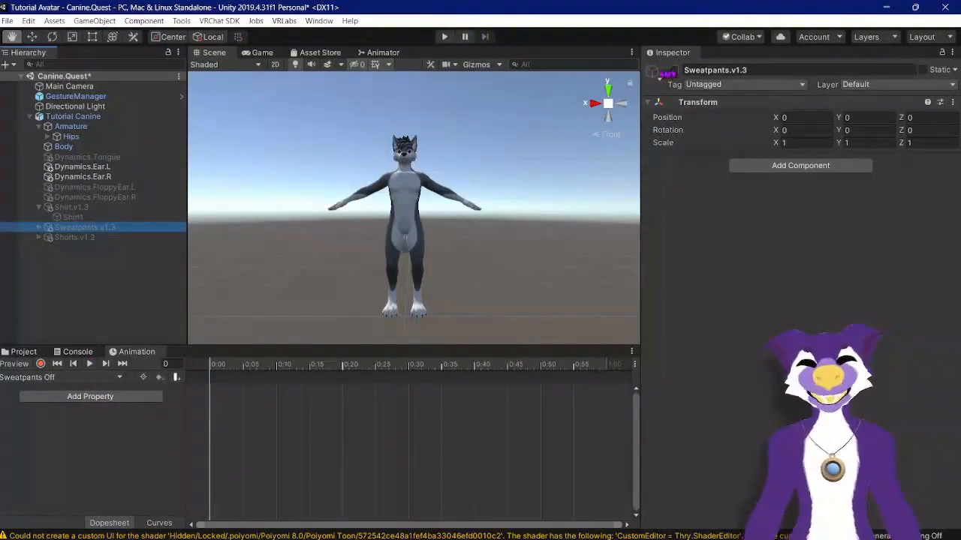
pyautogui.click(674, 69)
pyautogui.click(73, 217)
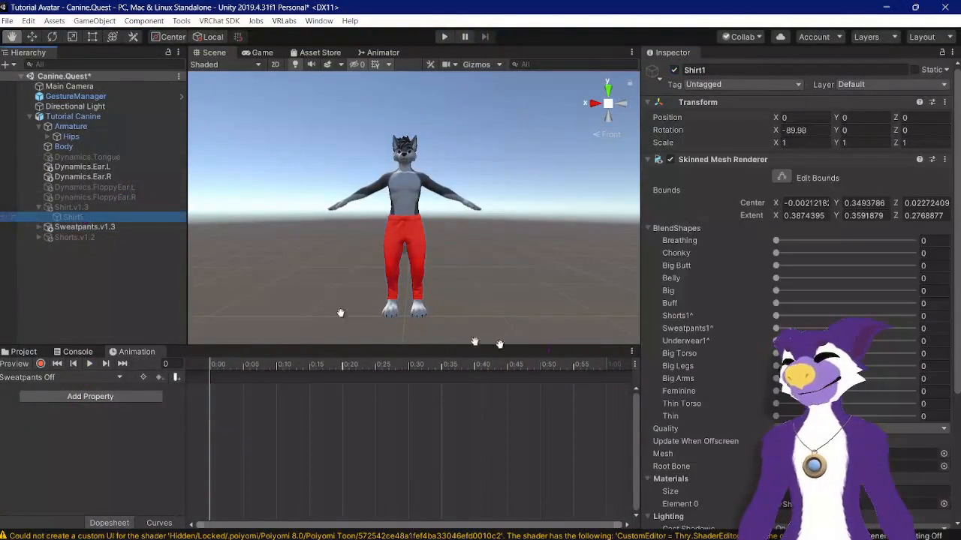
pyautogui.moveTo(777, 328); pyautogui.dragTo(929, 340)
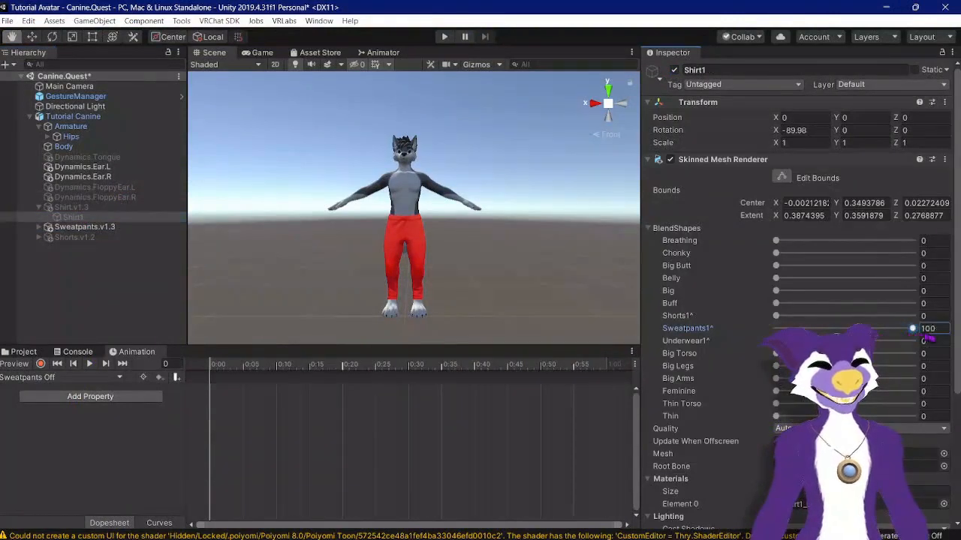
# Step: Record disabling the Sweatpants.v1.3 object and Shirt1's Sweatpants1 blendshape at 0 in the Sweatpants Off clip
pyautogui.click(40, 363)
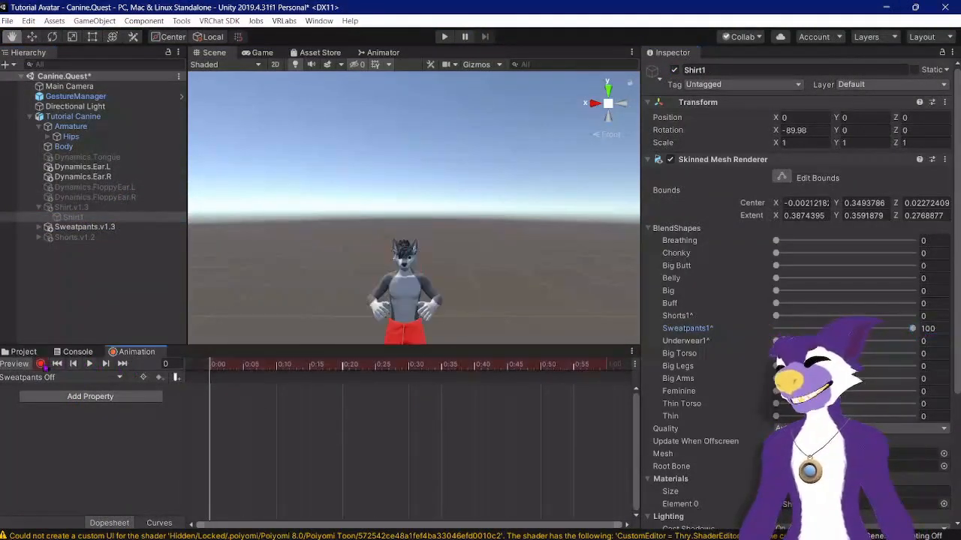
pyautogui.click(109, 229)
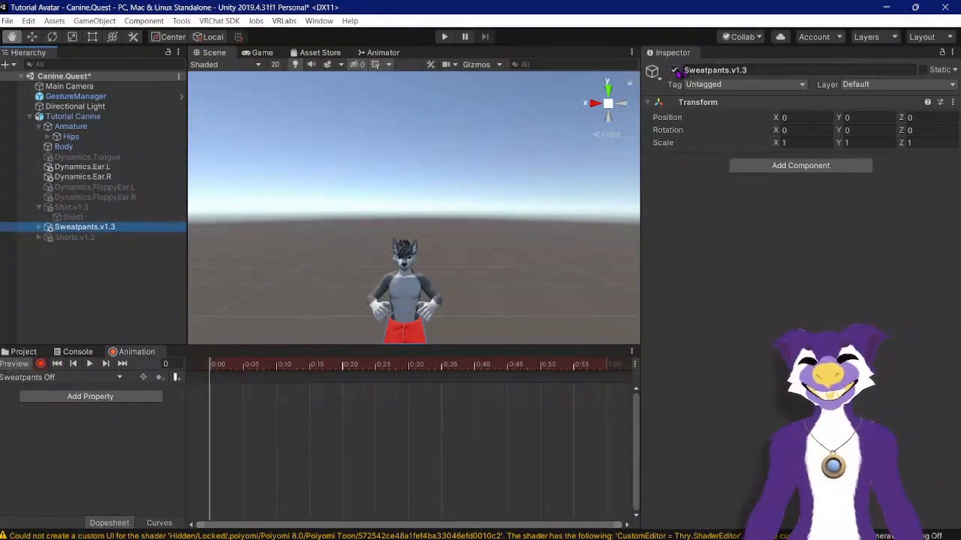
pyautogui.click(674, 70)
pyautogui.click(73, 217)
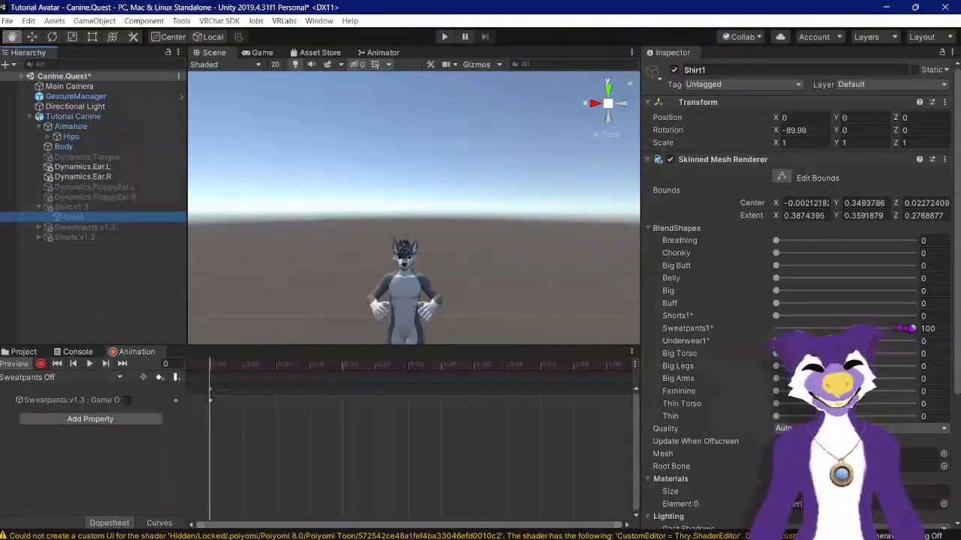
pyautogui.moveTo(910, 328); pyautogui.dragTo(889, 330)
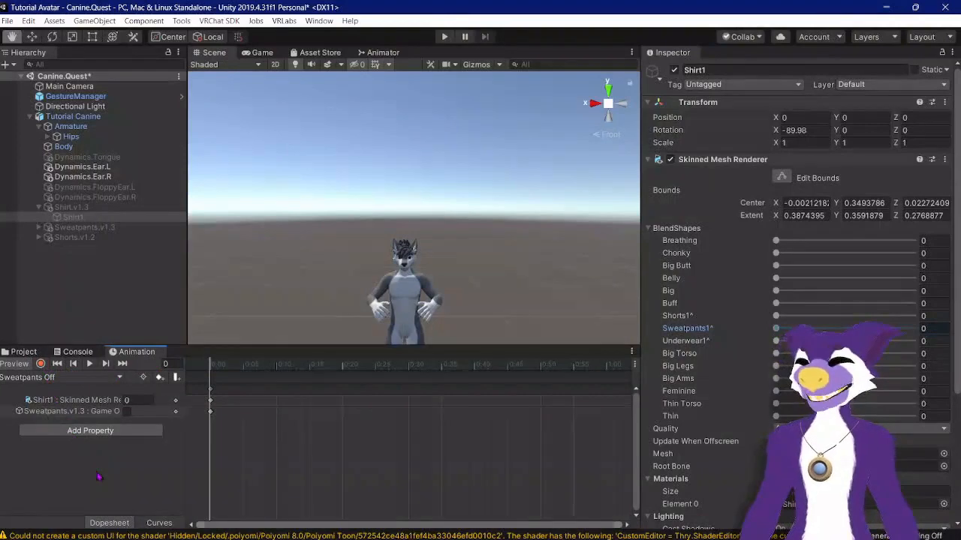
# Step: Create a new animation clip named Shorts On in the Toggles folder
pyautogui.click(97, 378)
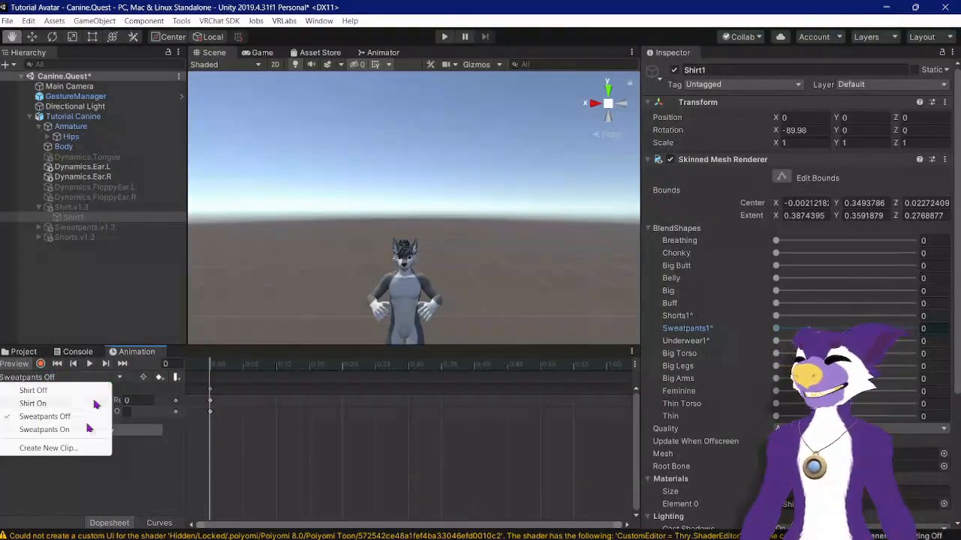
pyautogui.click(67, 449)
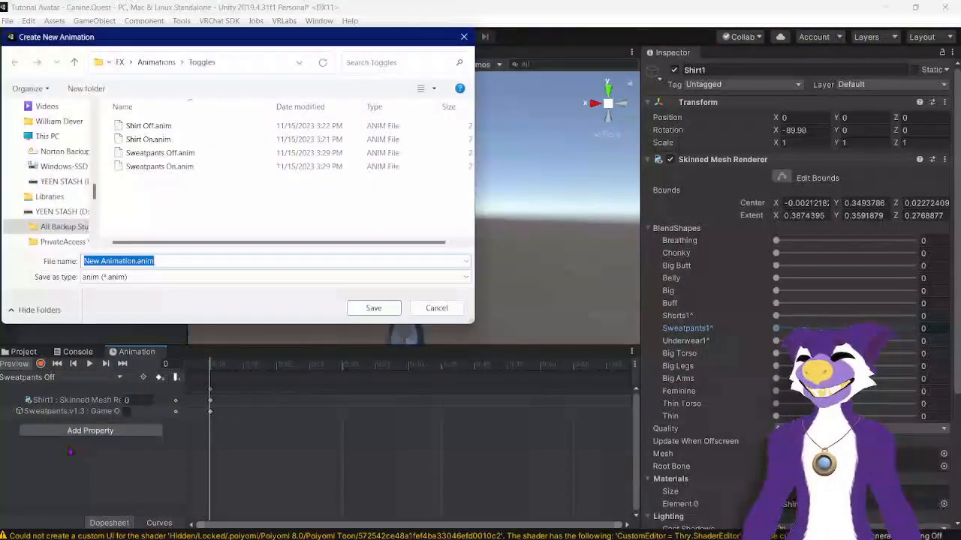
pyautogui.write('Shorts On')
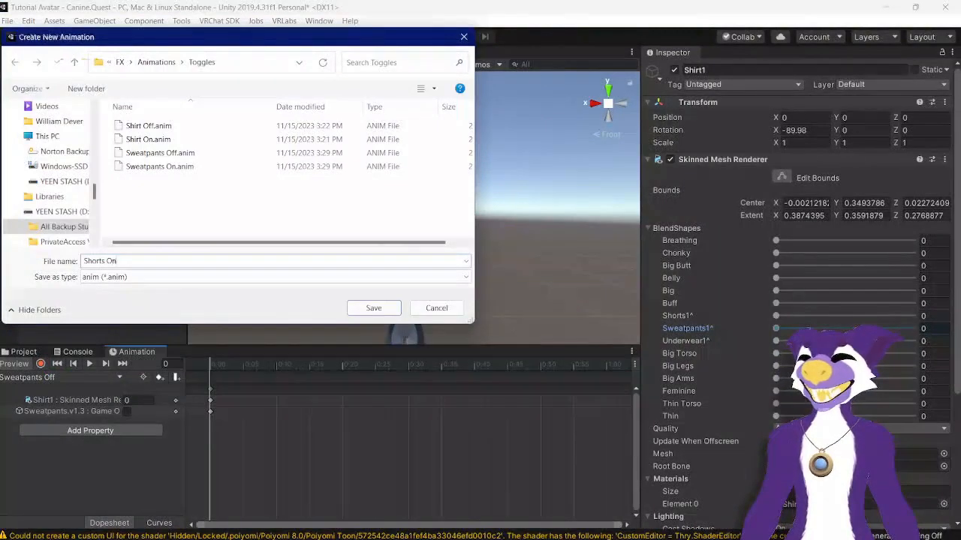
pyautogui.press('Return')
# Step: Disable the Sweatpants.v1.3 object and set Shirt1's Sweatpants1 blendshape to 0 in the scene
pyautogui.click(121, 226)
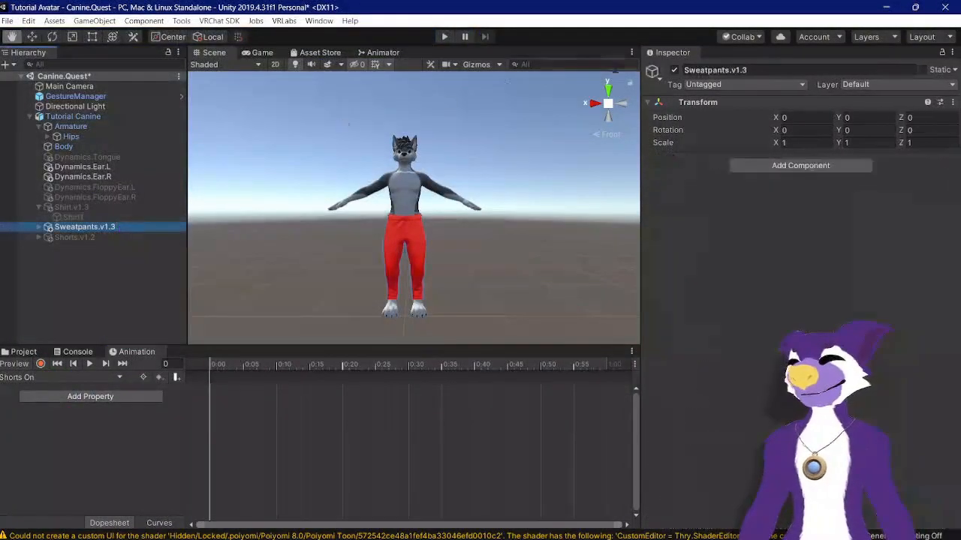
pyautogui.click(674, 70)
pyautogui.click(73, 217)
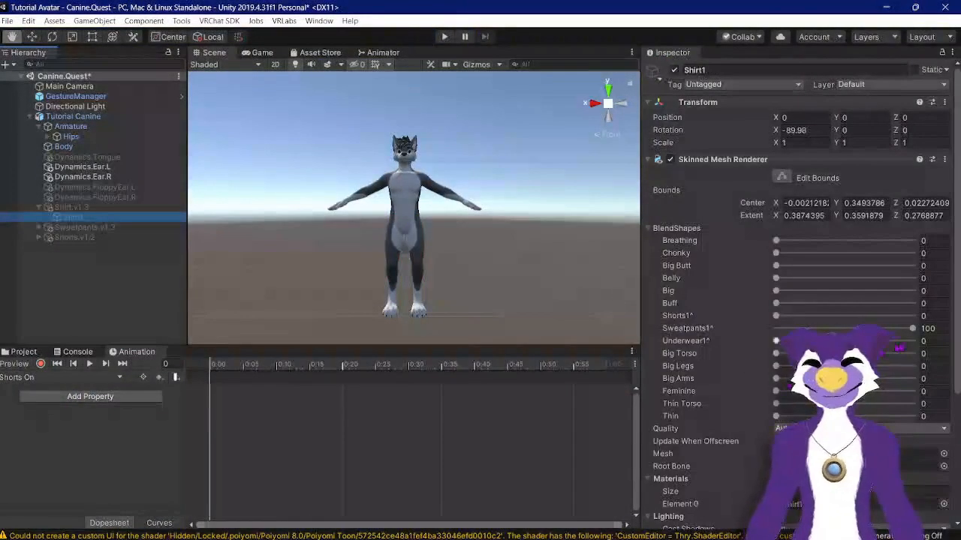
pyautogui.moveTo(912, 328); pyautogui.dragTo(775, 328)
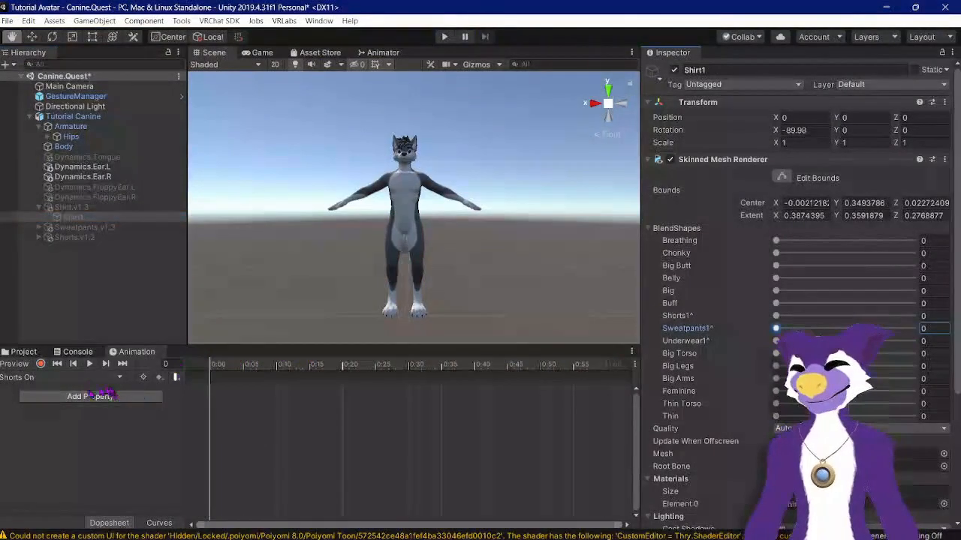
# Step: Record enabling the Shorts.v1.2 object and Shirt1's Shorts1 blendshape at 100 in the Shorts On clip, then stop recording
pyautogui.click(42, 364)
pyautogui.click(93, 237)
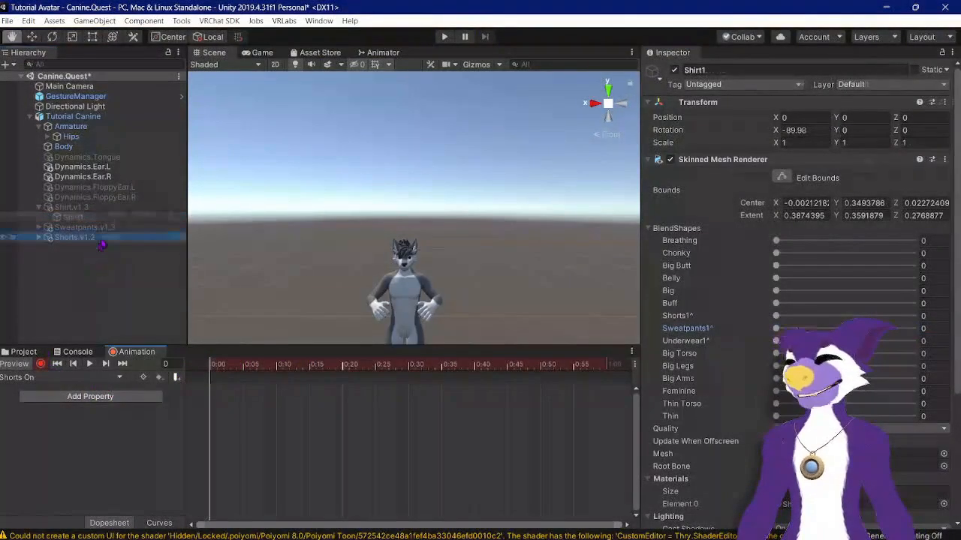
pyautogui.click(675, 70)
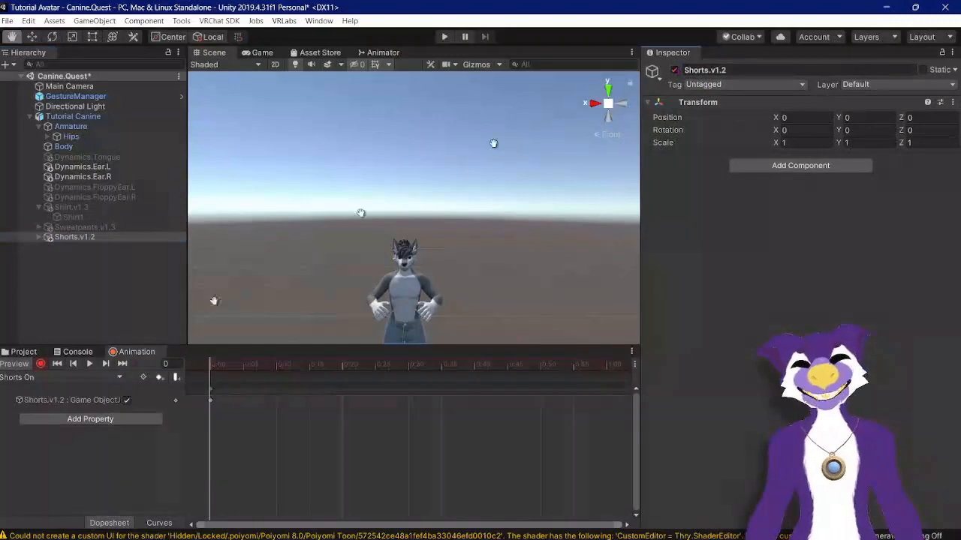
pyautogui.click(73, 217)
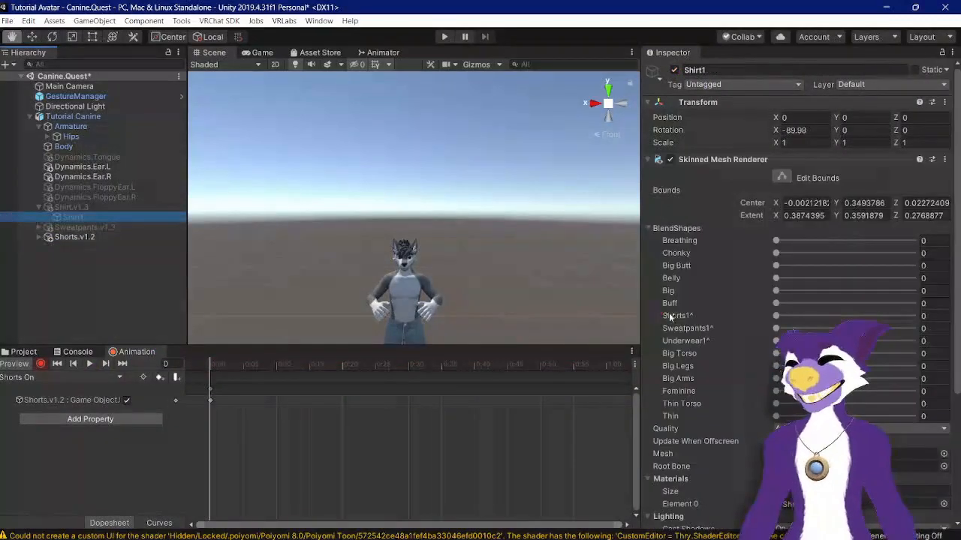
pyautogui.moveTo(779, 320); pyautogui.dragTo(938, 331)
pyautogui.click(41, 363)
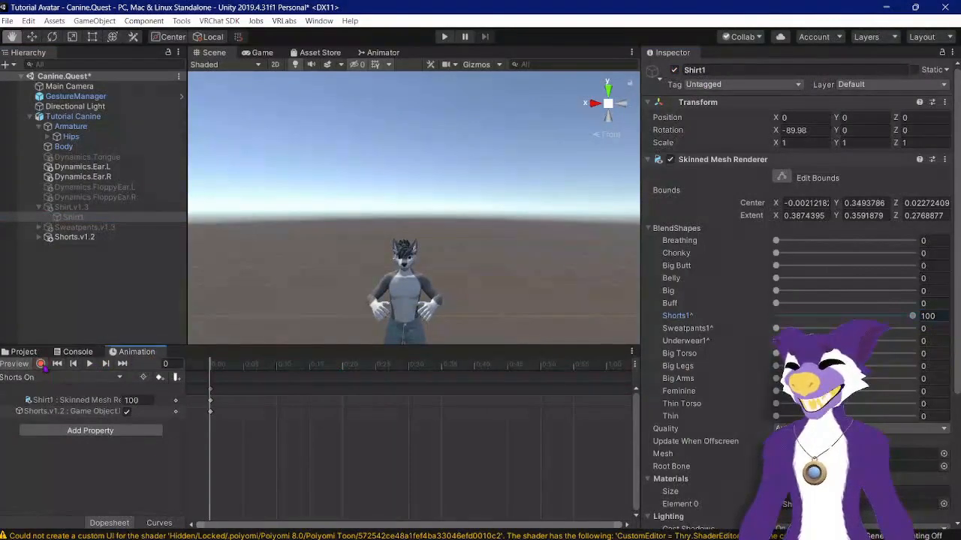
# Step: Create a new animation clip named Shorts Off in the Toggles folder
pyautogui.click(61, 380)
pyautogui.click(49, 461)
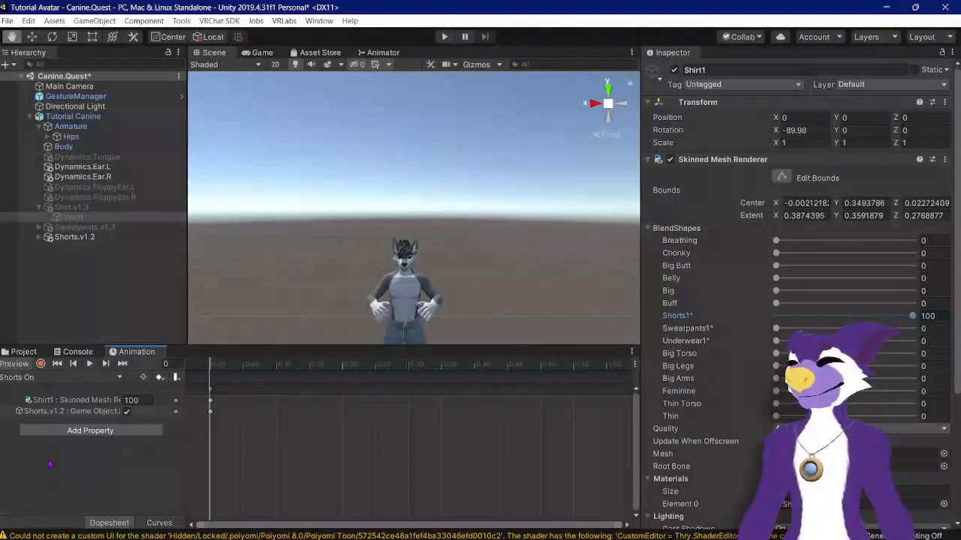
pyautogui.write('Shorts')
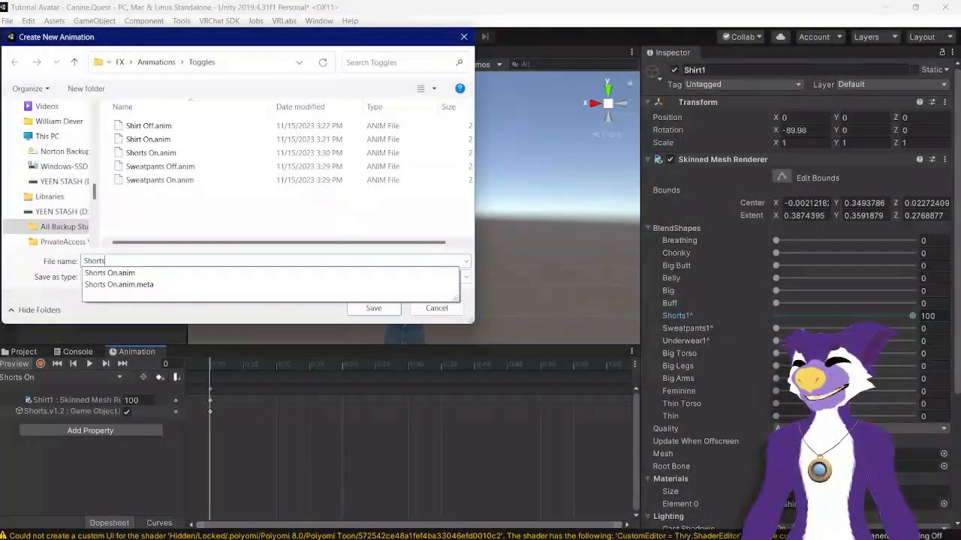
pyautogui.write(' Off')
pyautogui.press('Return')
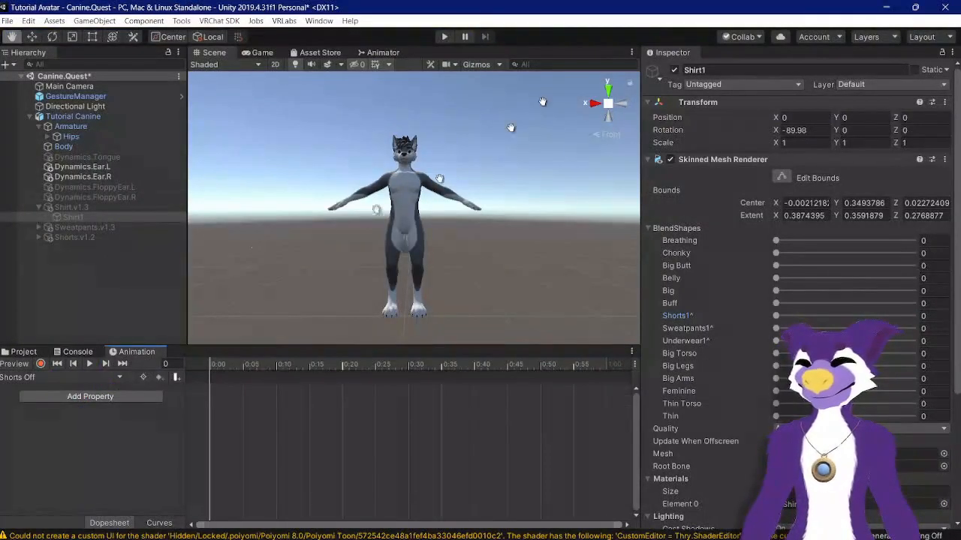
# Step: Enable the Shorts.v1.2 object and set Shirt1's Shorts1 blendshape to 100 in the scene
pyautogui.click(79, 237)
pyautogui.click(674, 70)
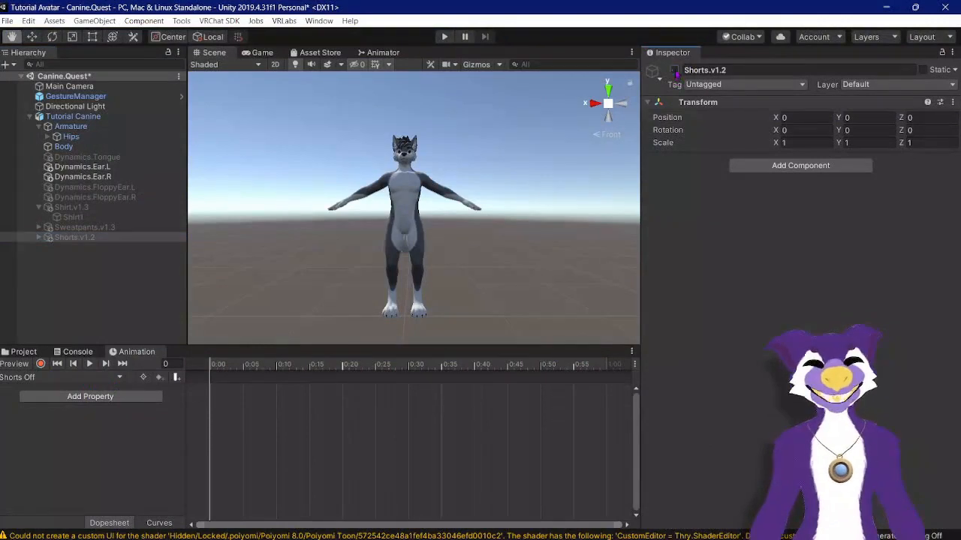
pyautogui.click(134, 207)
pyautogui.click(120, 219)
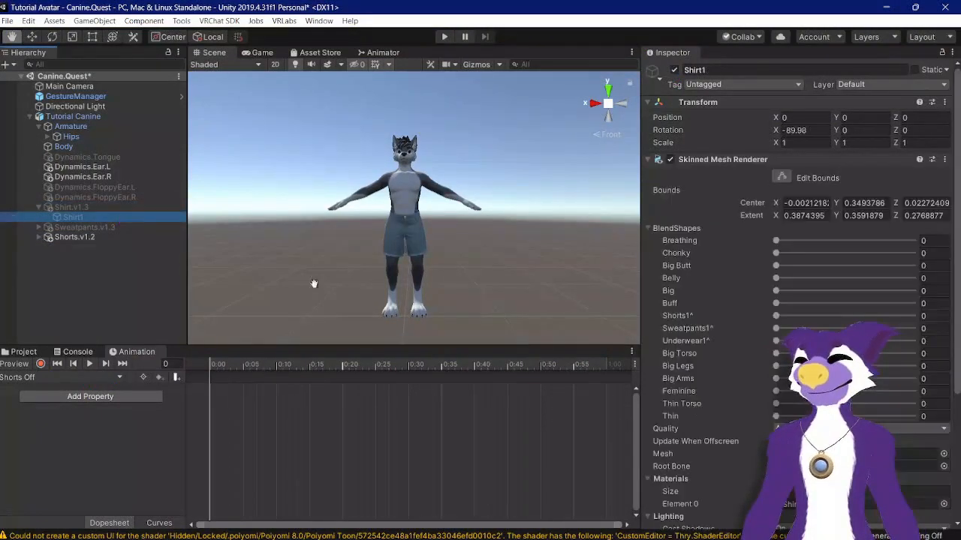
pyautogui.moveTo(776, 316); pyautogui.dragTo(912, 316)
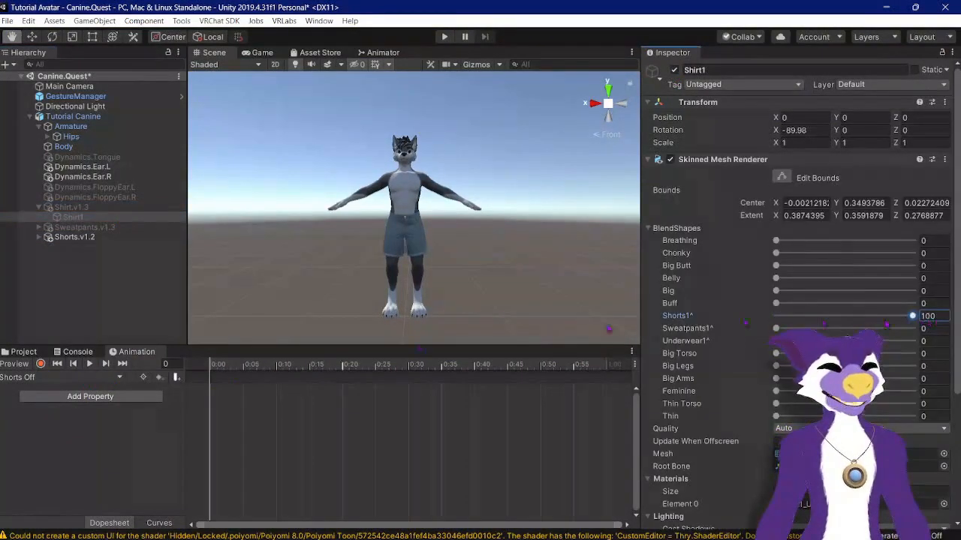
# Step: Record disabling the Shorts.v1.2 object and Shirt1's Shorts1 blendshape at 0 in the Shorts Off clip, then stop recording
pyautogui.click(41, 364)
pyautogui.click(74, 238)
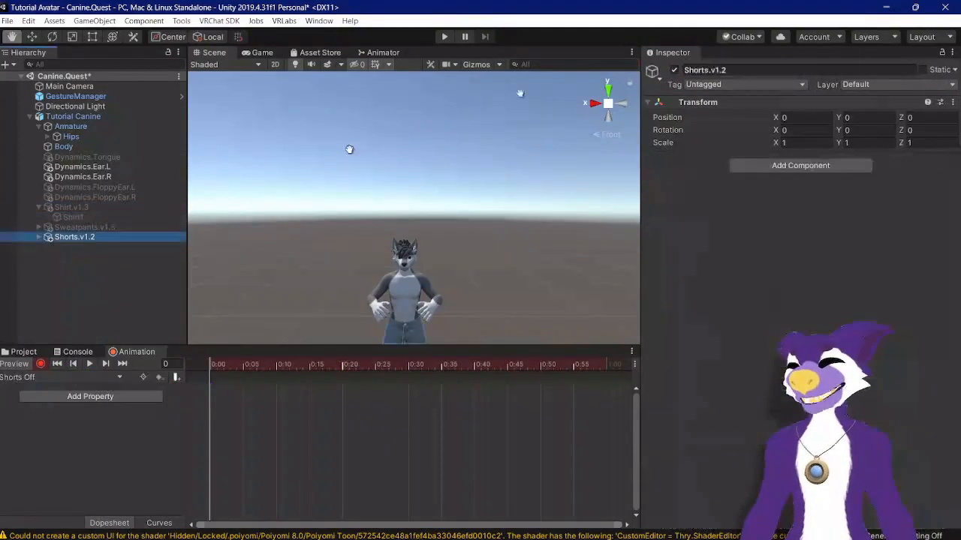
pyautogui.click(674, 69)
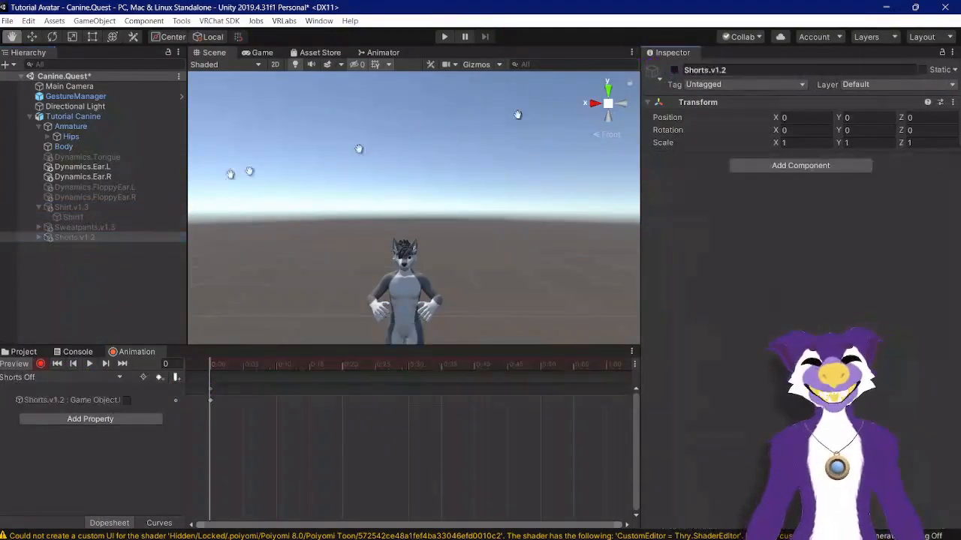
pyautogui.click(73, 217)
pyautogui.moveTo(911, 316); pyautogui.dragTo(741, 322)
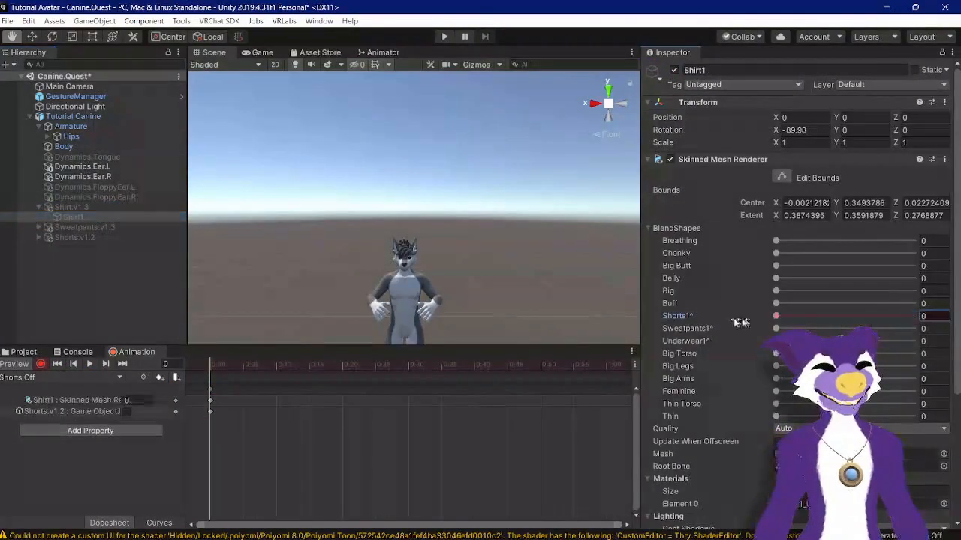
pyautogui.click(41, 364)
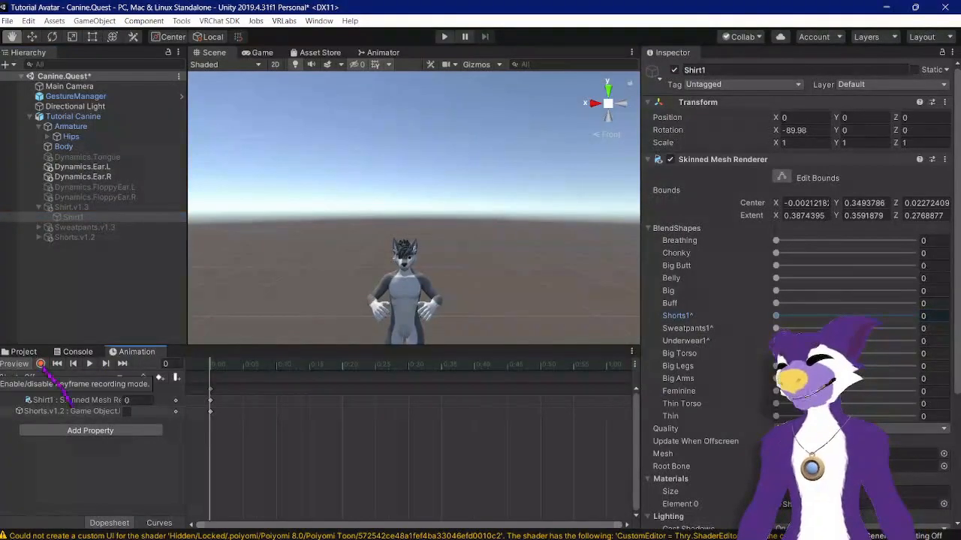
# Step: Switch to the project browser and open the Canine.Quest FX folder
pyautogui.click(89, 208)
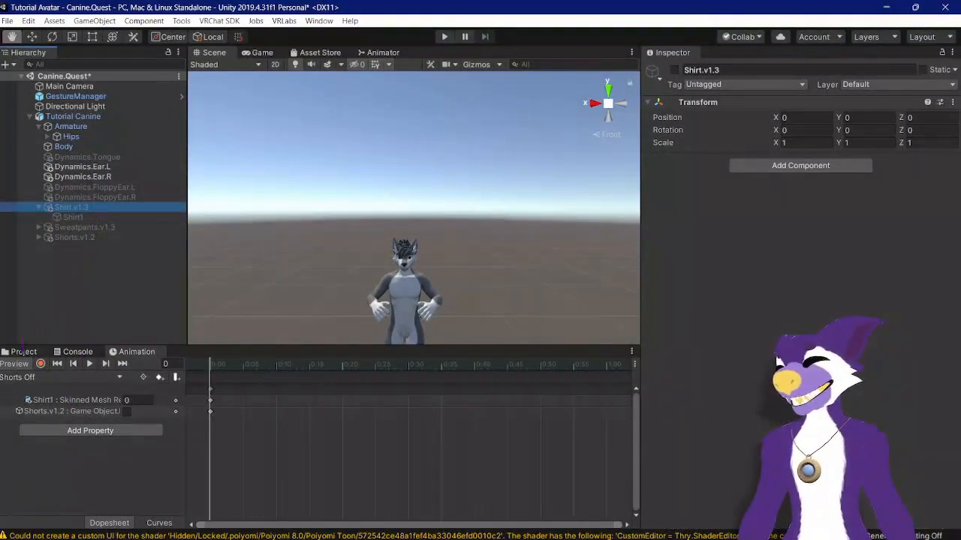
pyautogui.click(23, 352)
pyautogui.click(105, 237)
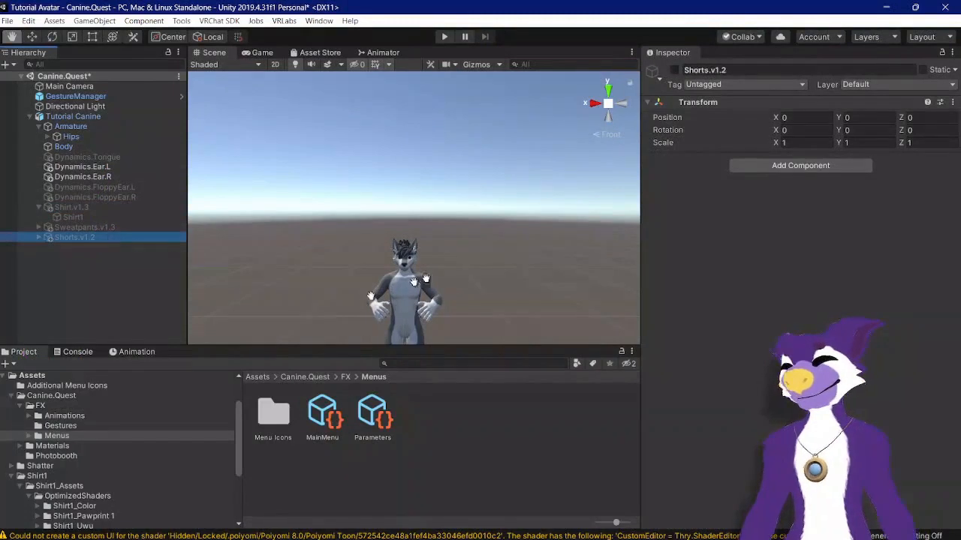
pyautogui.click(112, 217)
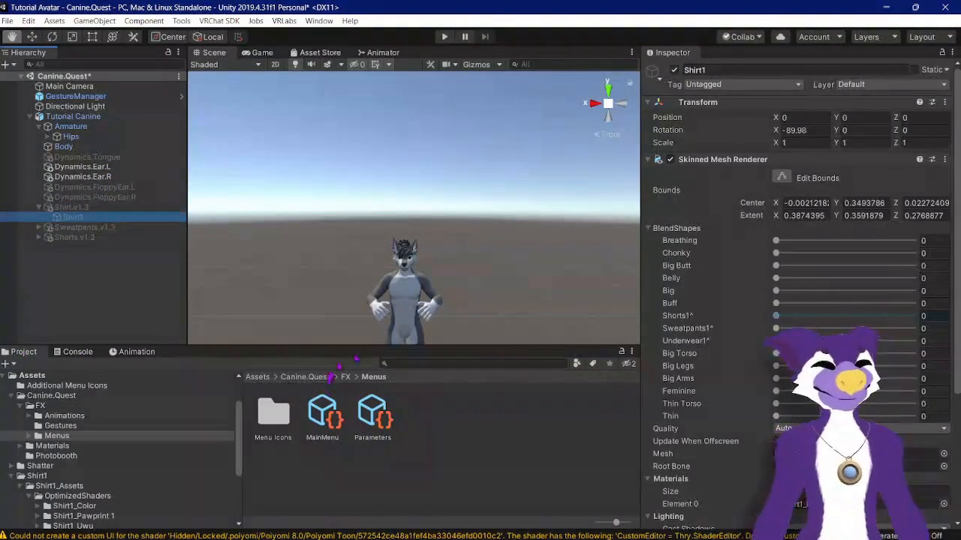
pyautogui.click(259, 377)
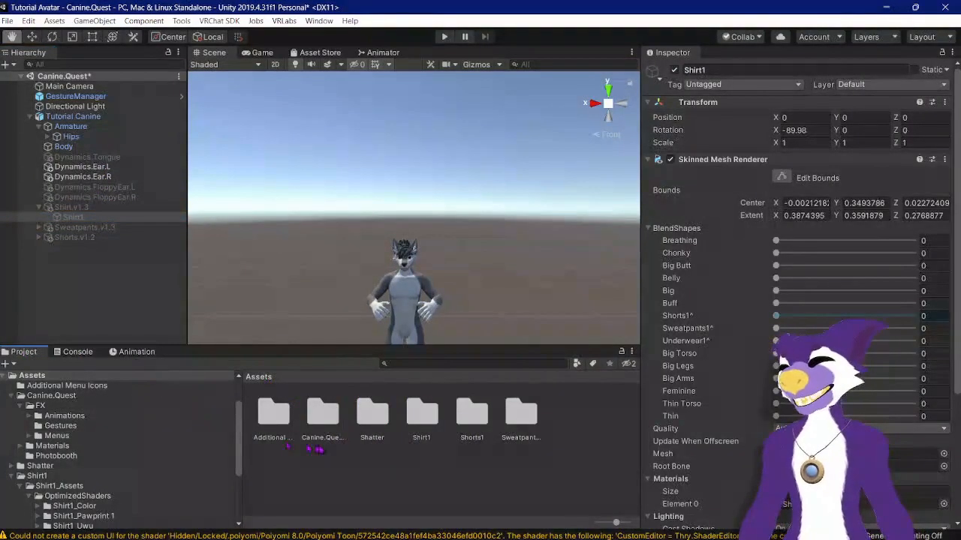
pyautogui.doubleClick(328, 420)
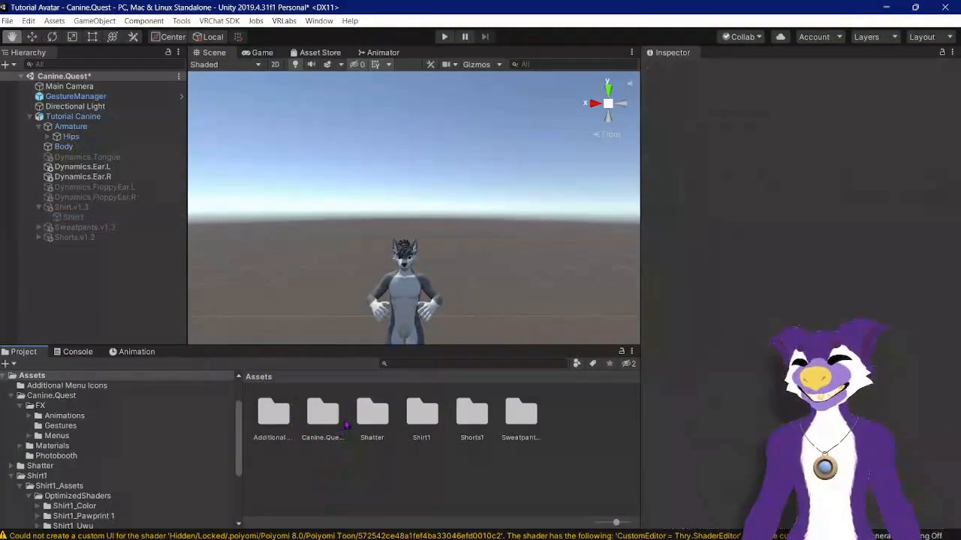
pyautogui.doubleClick(330, 418)
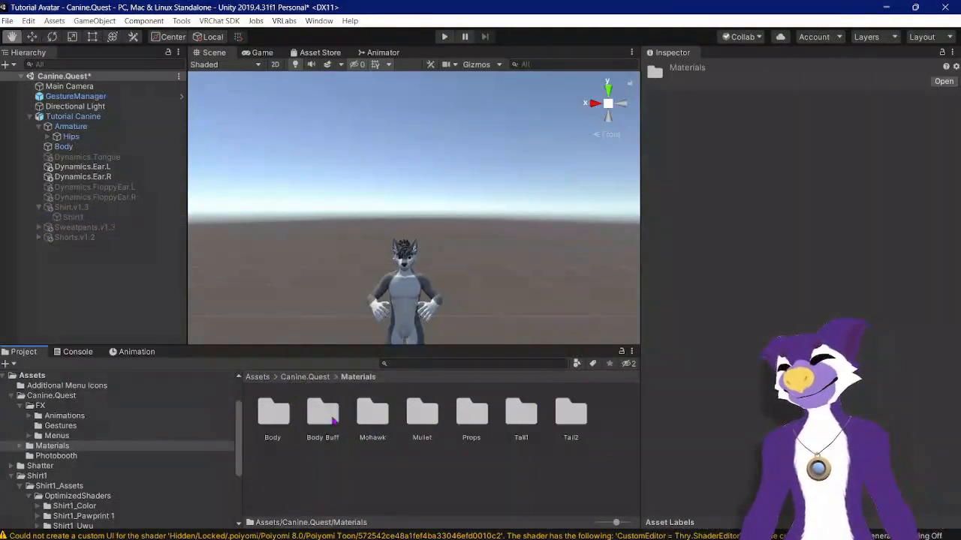
pyautogui.click(313, 380)
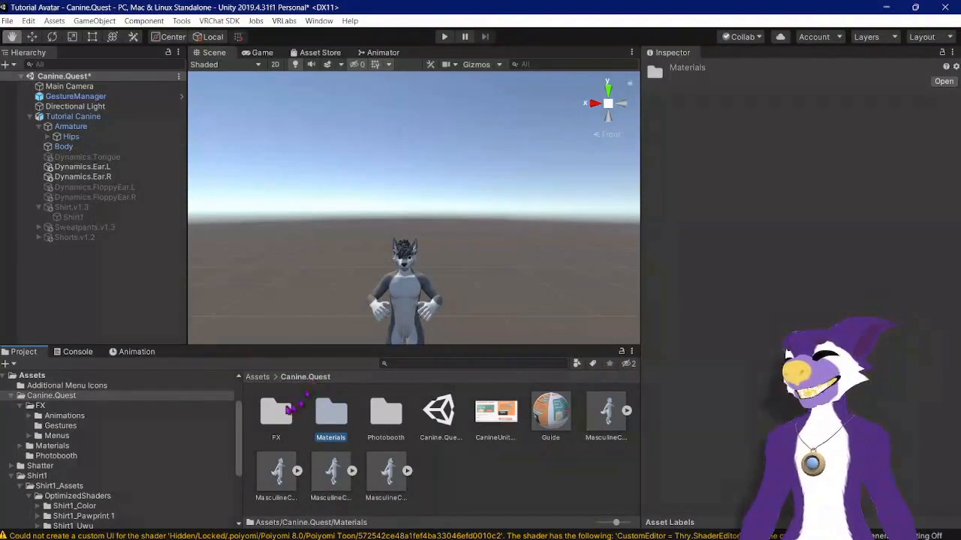
pyautogui.doubleClick(289, 409)
# Step: Open the Parameters asset in the FX Menus folder and scroll through its parameter list
pyautogui.scroll(-3, 310, 237)
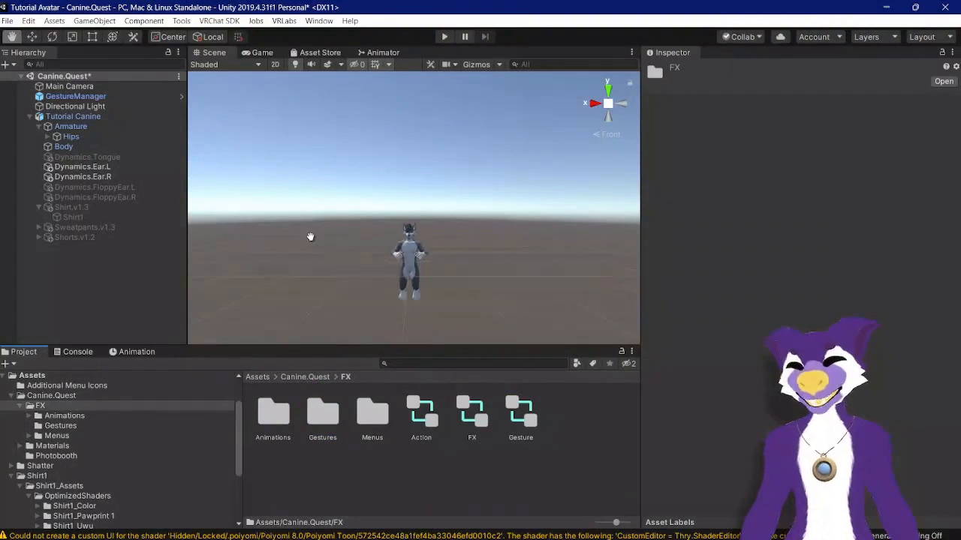
pyautogui.scroll(2, 310, 237)
pyautogui.moveTo(367, 238); pyautogui.dragTo(370, 183)
pyautogui.scroll(3, 369, 183)
pyautogui.scroll(-2, 369, 185)
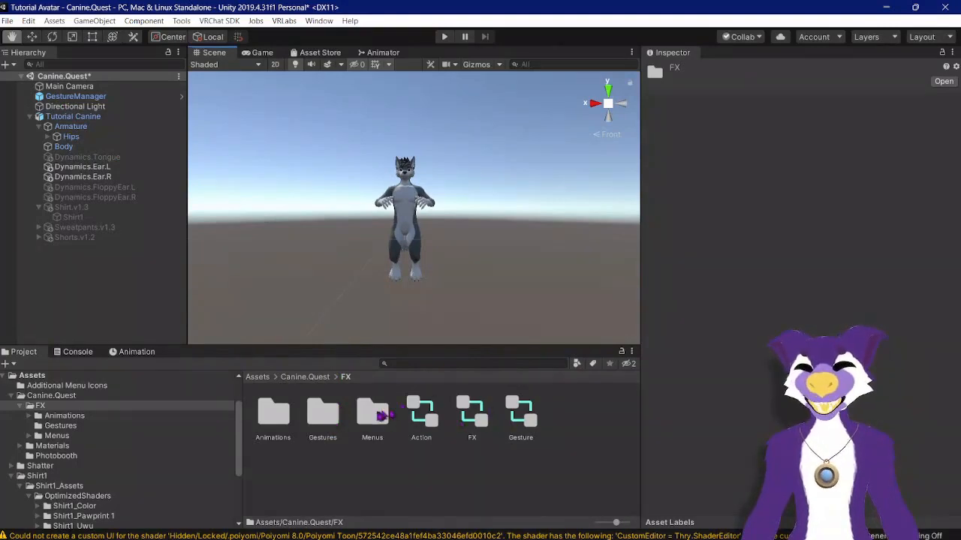
pyautogui.doubleClick(372, 415)
pyautogui.click(373, 415)
pyautogui.scroll(-10, 734, 405)
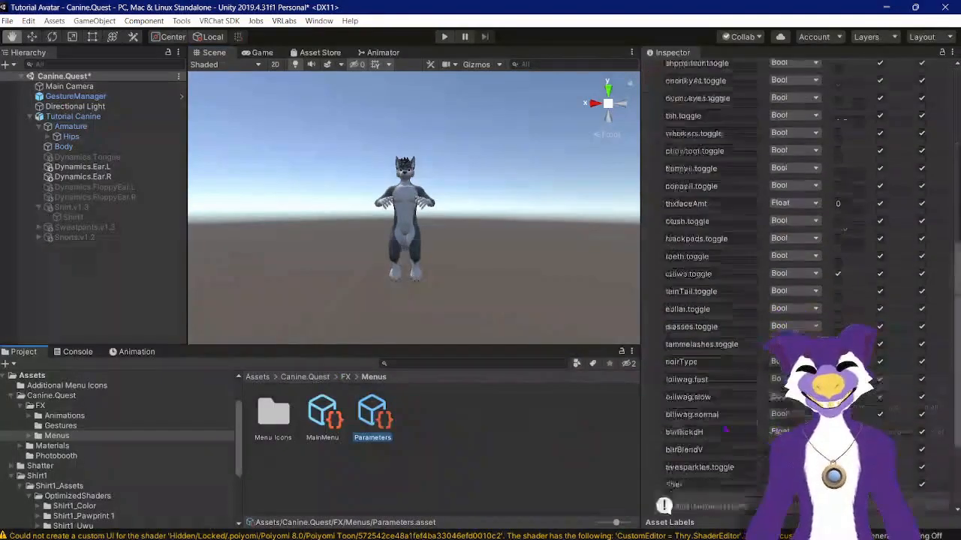
pyautogui.scroll(10, 751, 316)
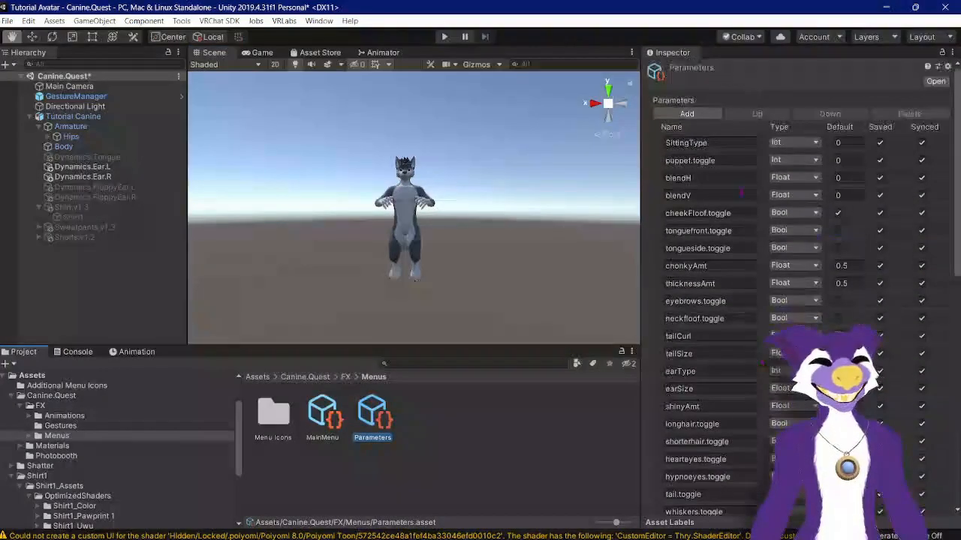
# Step: Add a new parameter named Pants of type Int to the Parameters asset
pyautogui.click(713, 114)
pyautogui.scroll(-10, 714, 120)
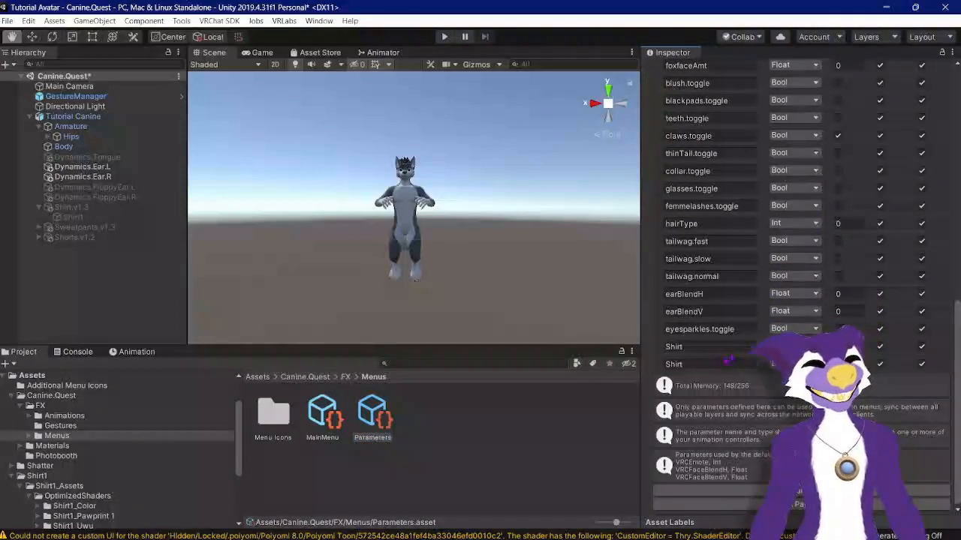
pyautogui.click(714, 364)
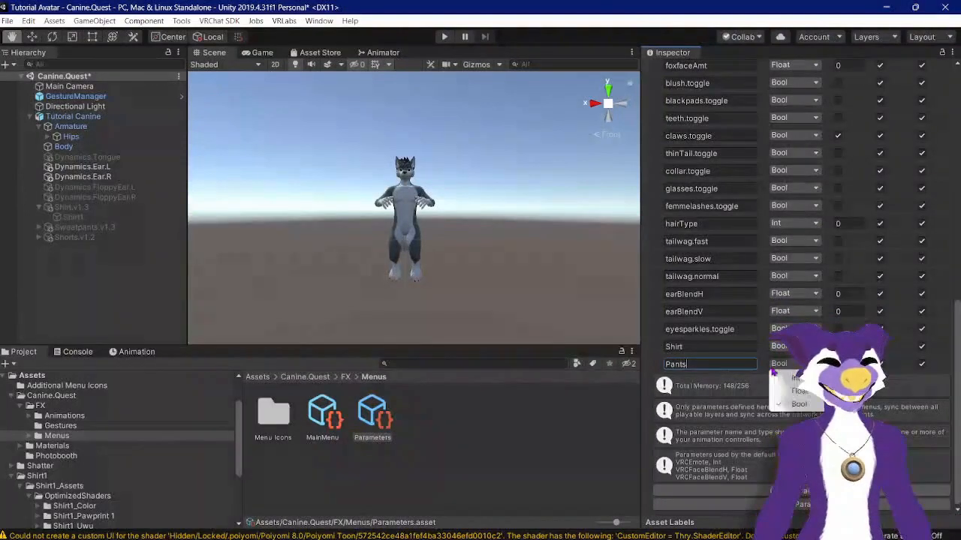
pyautogui.click(783, 380)
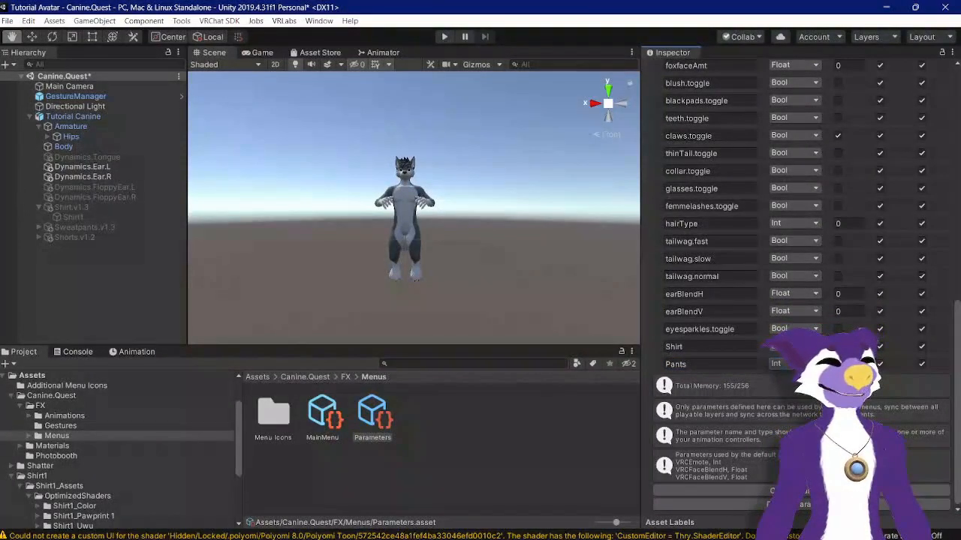
# Step: Open the FX animator controller in the Animator and show its parameters list
pyautogui.click(345, 376)
pyautogui.click(470, 414)
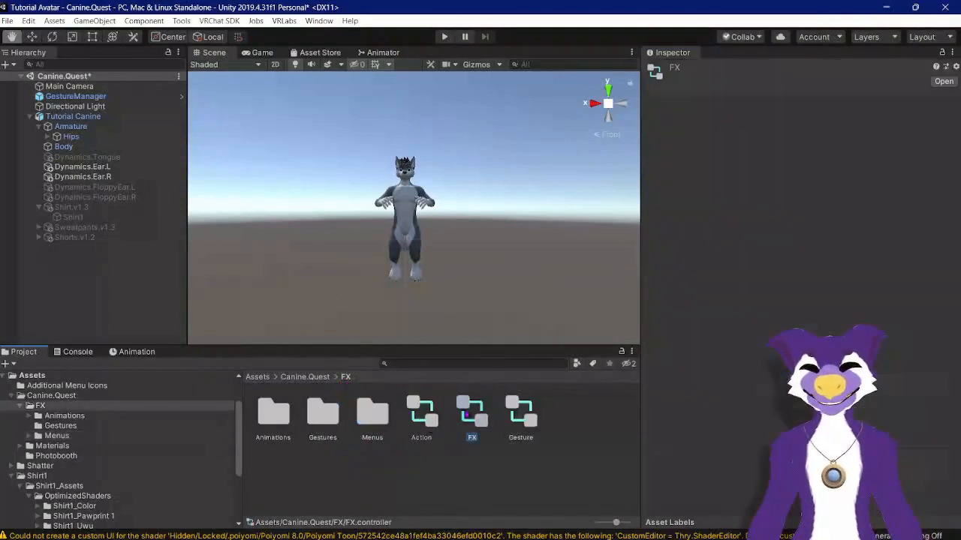
pyautogui.click(384, 52)
pyautogui.click(246, 64)
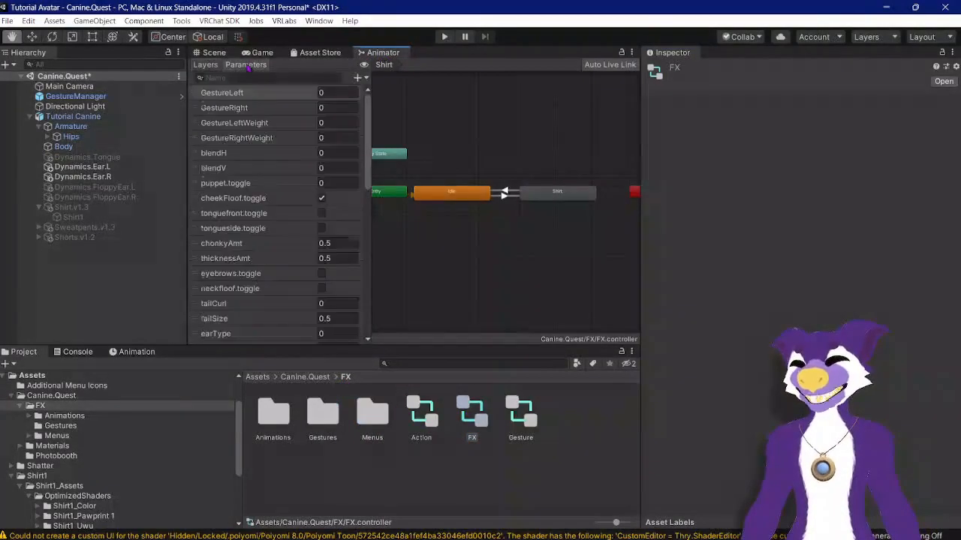
# Step: Add an Int parameter named Pants to the FX controller
pyautogui.scroll(-10, 300, 225)
pyautogui.click(359, 78)
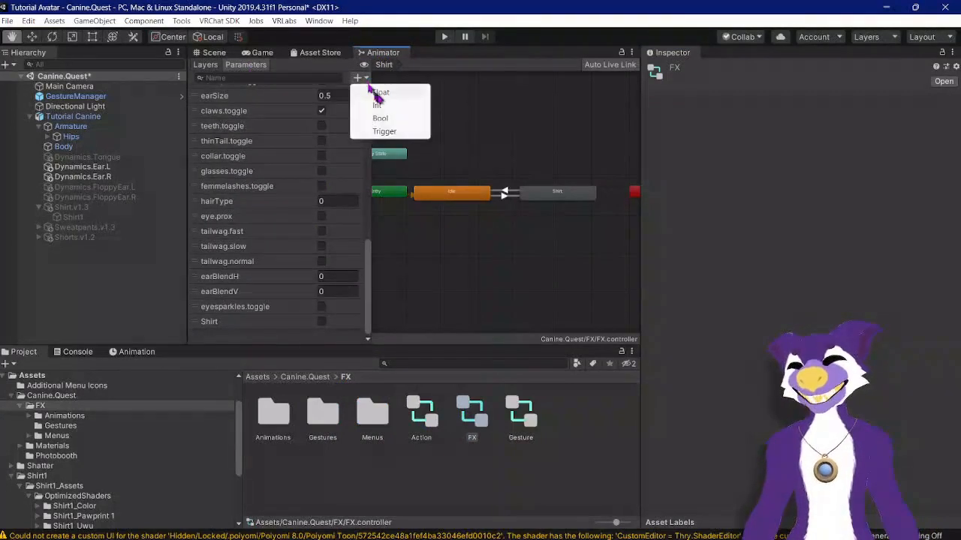
pyautogui.click(390, 109)
pyautogui.write('P')
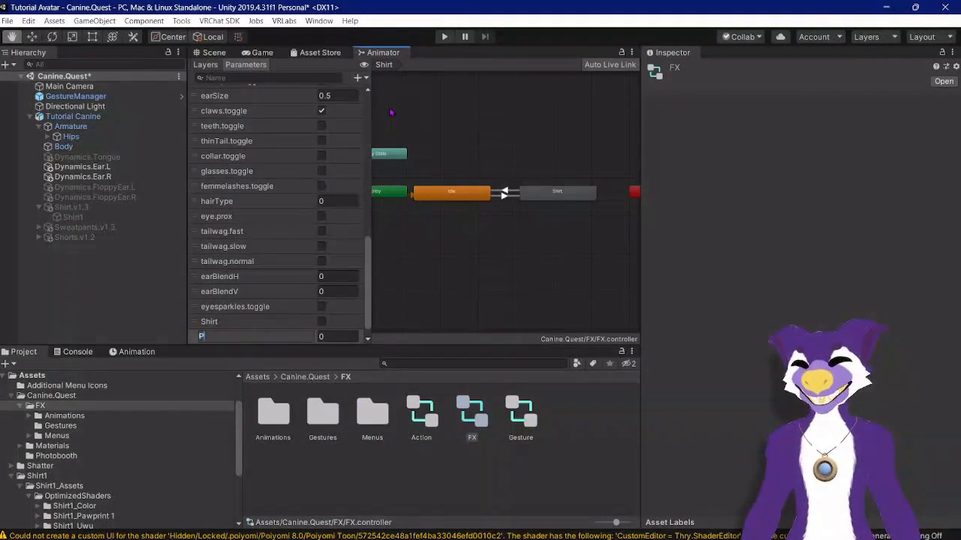
pyautogui.write('ants')
pyautogui.click(194, 337)
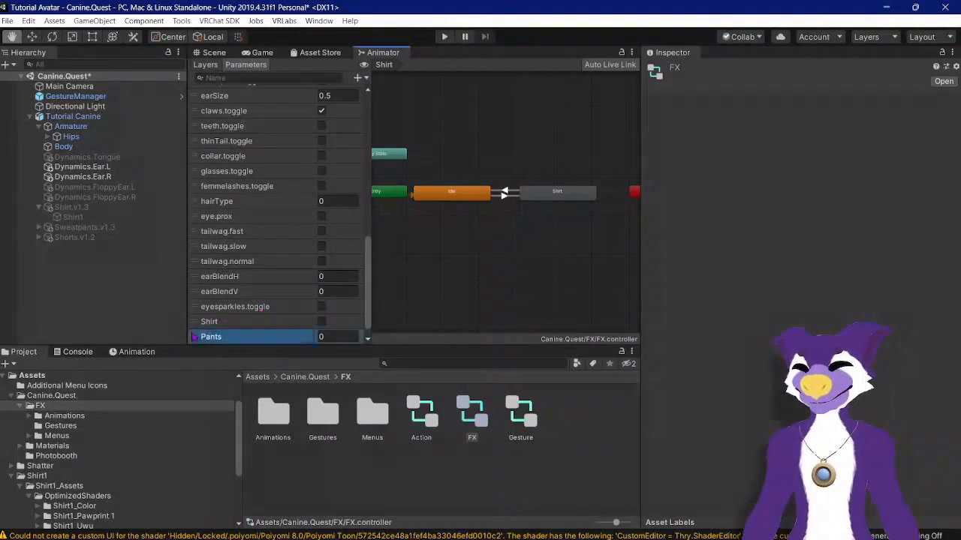
# Step: Add a new layer to the FX controller and name it Sweatpants
pyautogui.click(206, 65)
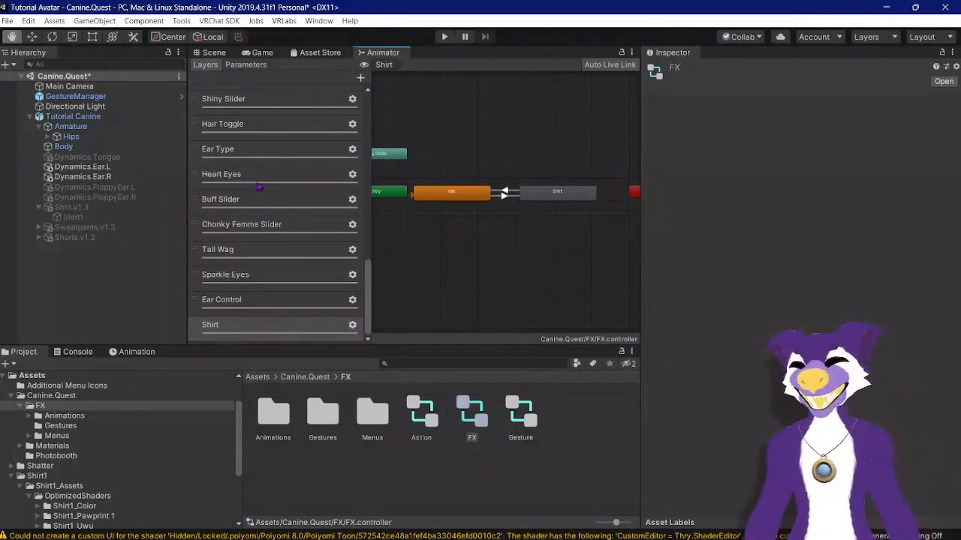
pyautogui.click(362, 79)
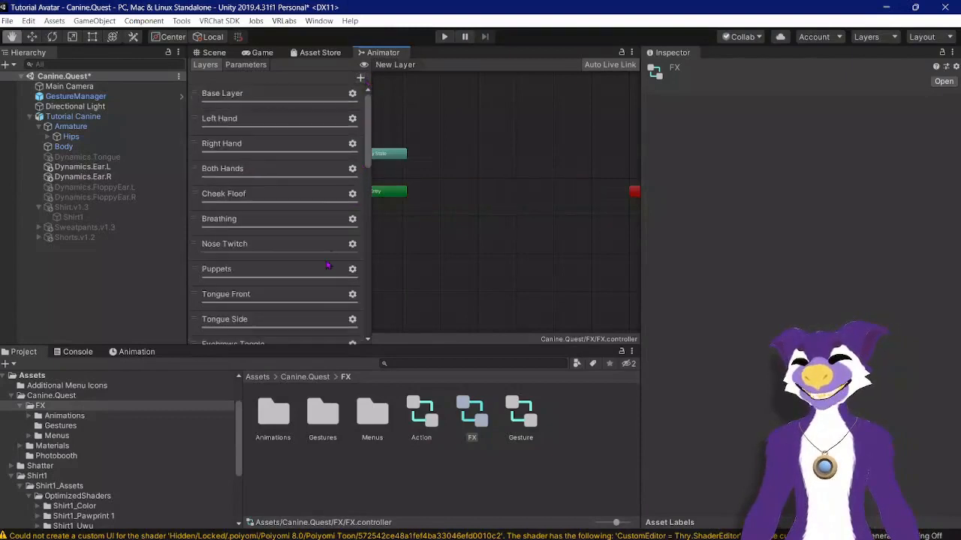
pyautogui.moveTo(372, 202); pyautogui.dragTo(377, 209)
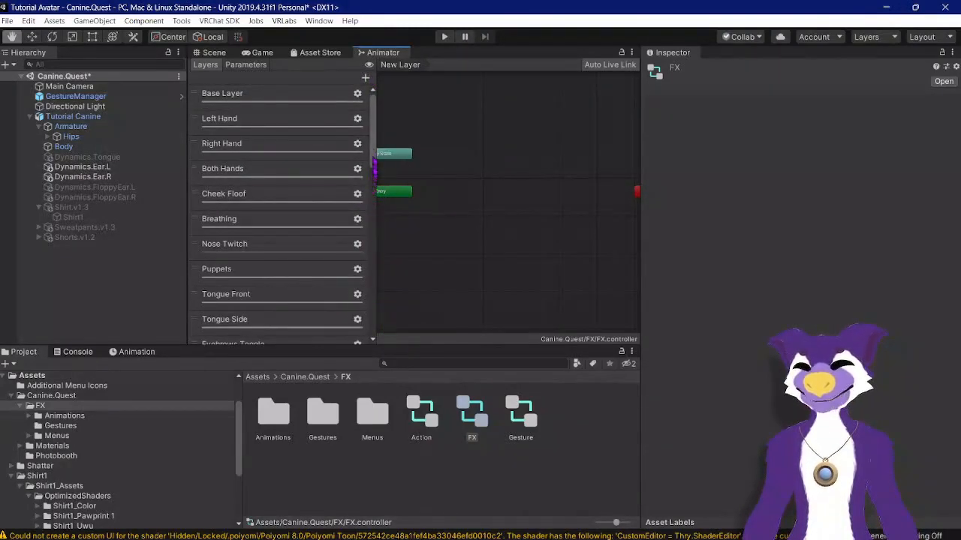
pyautogui.moveTo(373, 168); pyautogui.dragTo(393, 326)
pyautogui.doubleClick(229, 324)
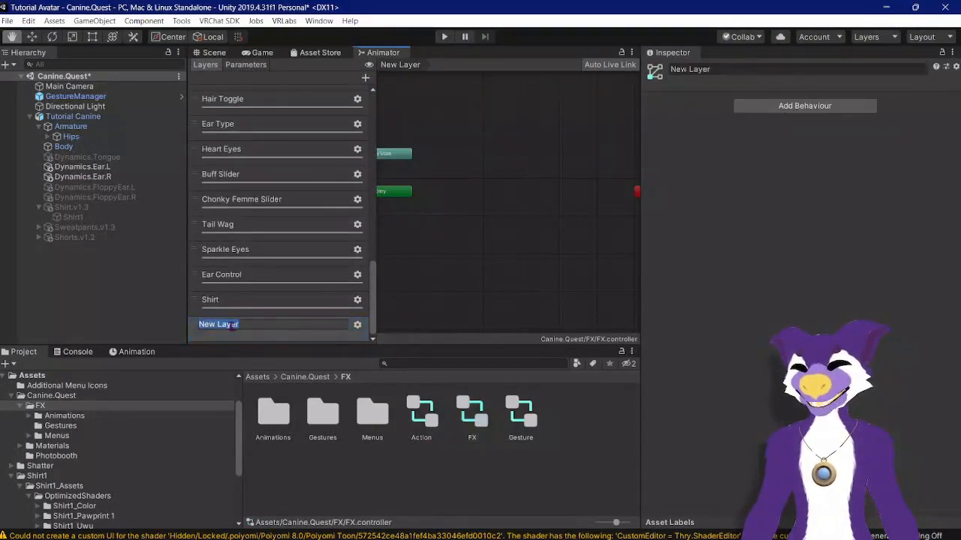
pyautogui.write('Sweatpants')
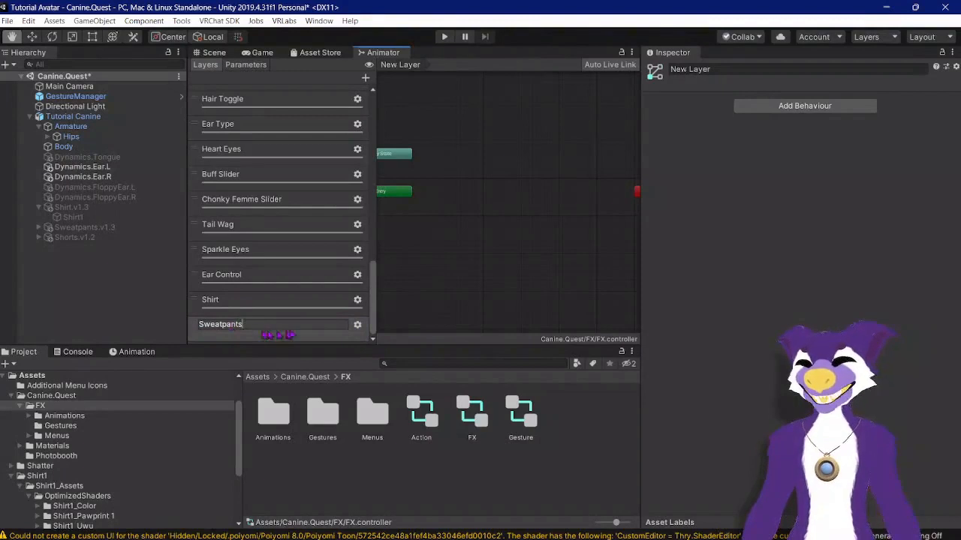
# Step: Set the Sweatpants layer's weight to 1
pyautogui.click(357, 327)
pyautogui.scroll(-10, 342, 310)
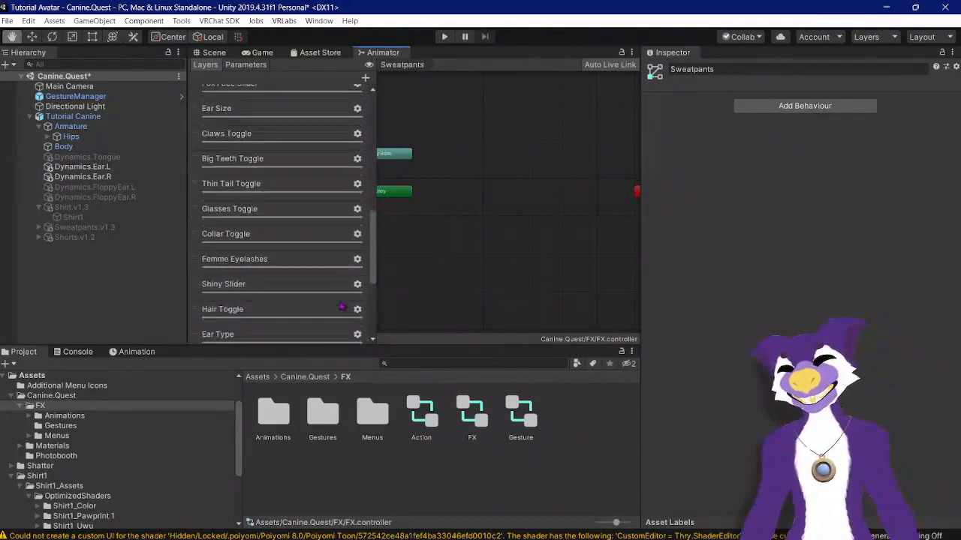
pyautogui.click(357, 326)
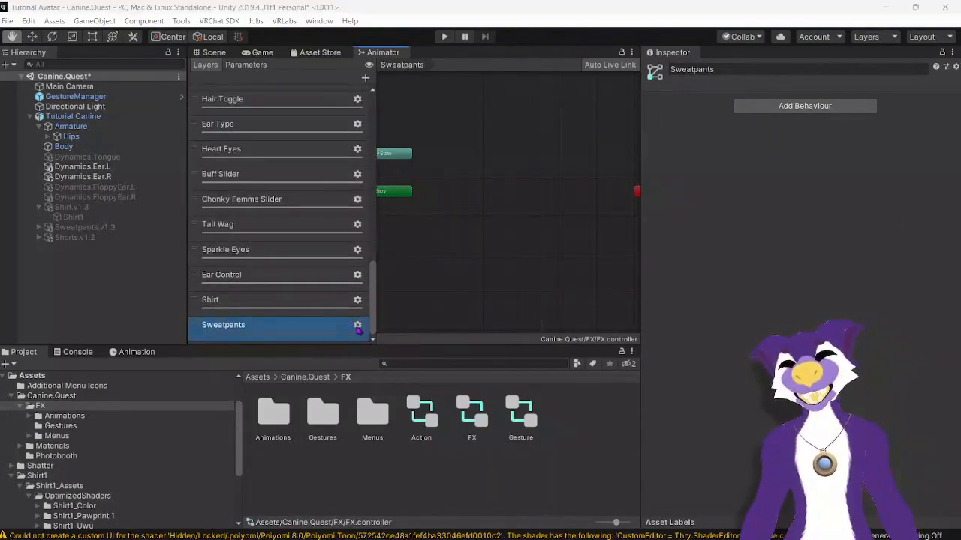
pyautogui.moveTo(441, 328); pyautogui.dragTo(511, 337)
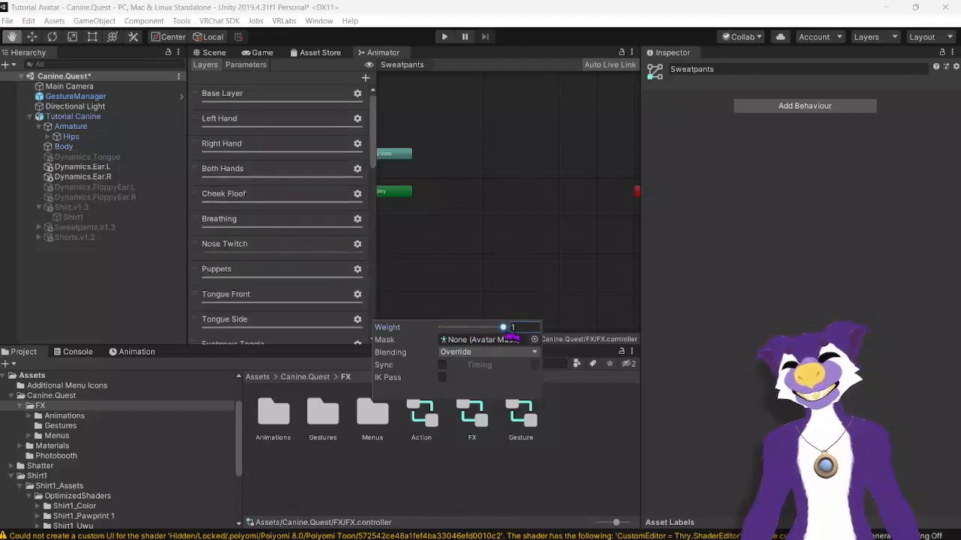
# Step: Create two empty states in the Sweatpants layer and place them side by side
pyautogui.moveTo(373, 141); pyautogui.dragTo(383, 307)
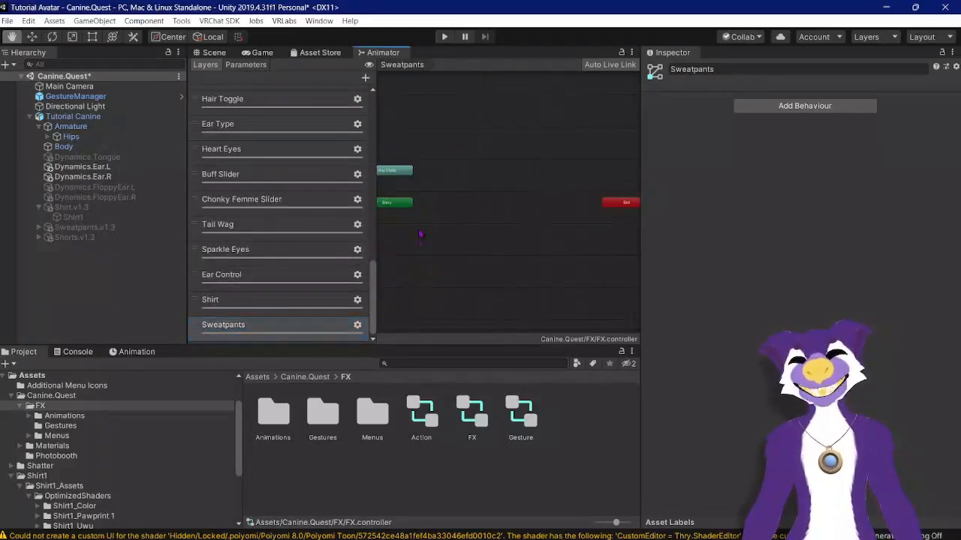
pyautogui.rightClick(419, 231)
pyautogui.click(572, 237)
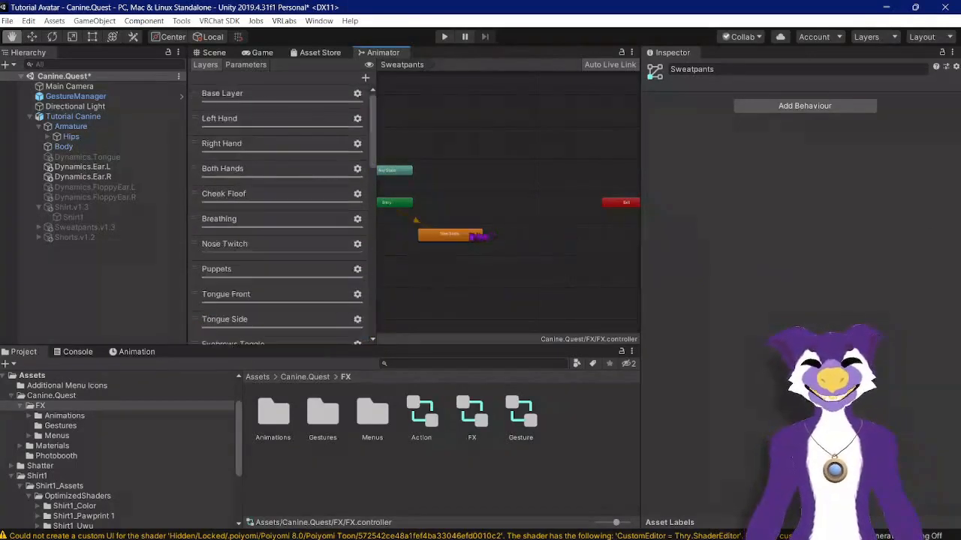
pyautogui.moveTo(478, 236); pyautogui.dragTo(479, 207)
pyautogui.rightClick(521, 237)
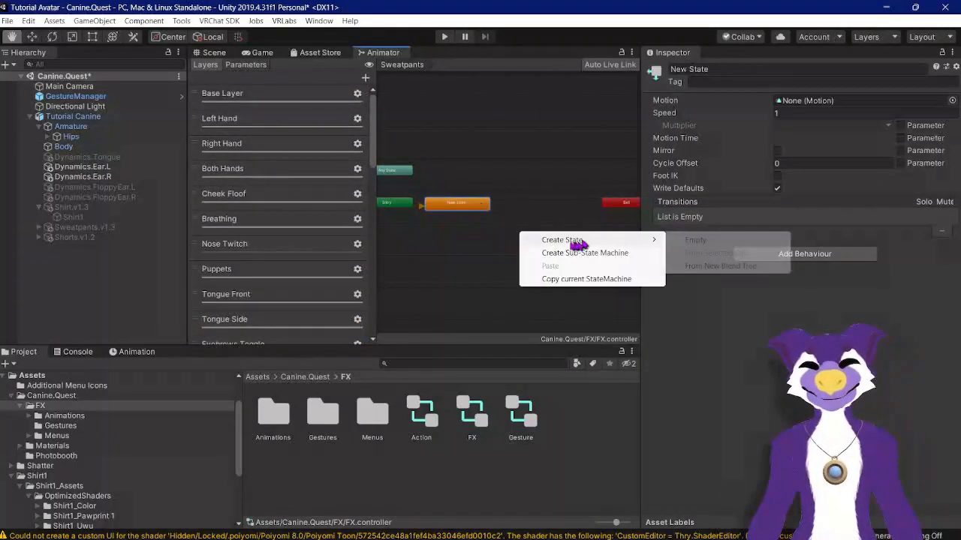
pyautogui.moveTo(571, 239)
pyautogui.click(684, 240)
pyautogui.moveTo(571, 237); pyautogui.dragTo(562, 206)
# Step: Rename the default state Idle and the second state Sweatpants
pyautogui.click(735, 69)
pyautogui.hotkey('ctrl', 'a')
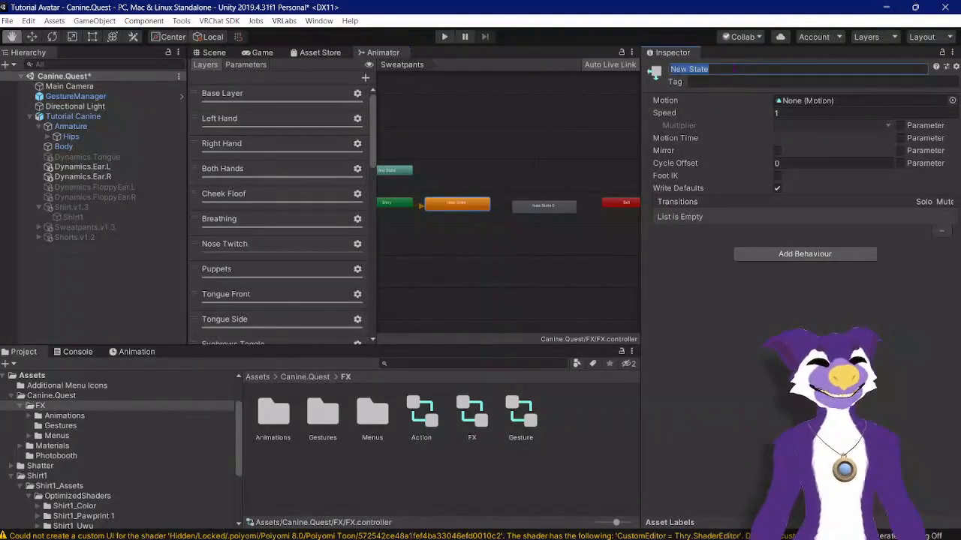
pyautogui.write('Idle')
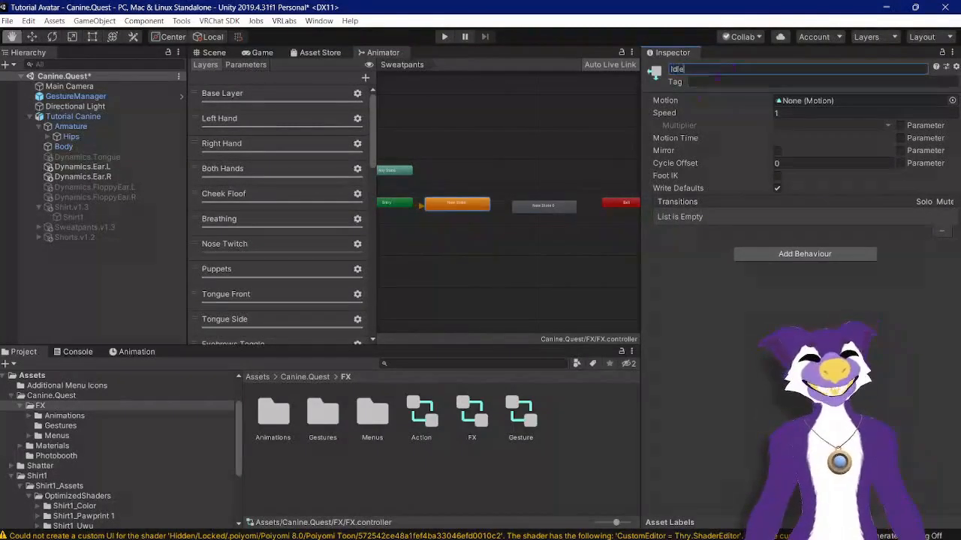
pyautogui.click(555, 216)
pyautogui.click(559, 208)
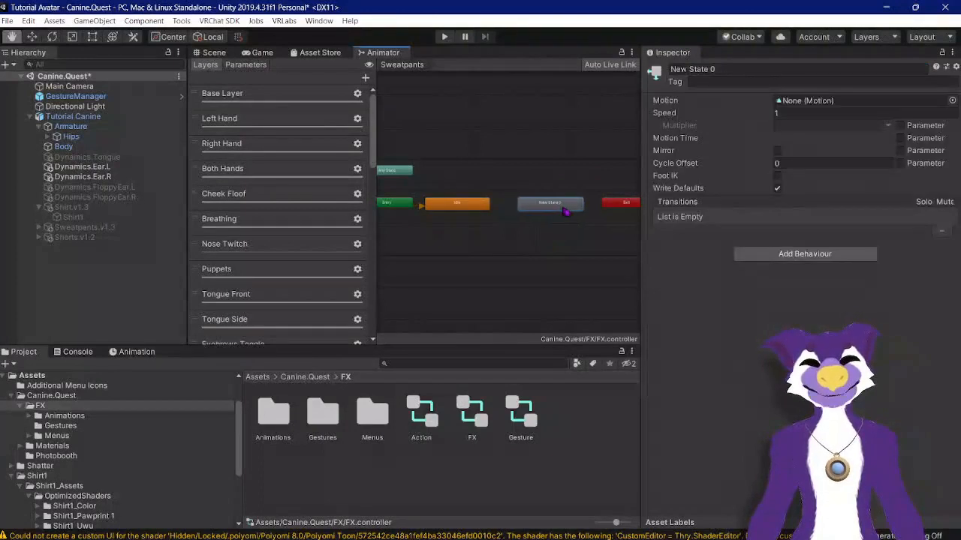
pyautogui.click(734, 68)
pyautogui.hotkey('ctrl', 'a')
pyautogui.write('Swe')
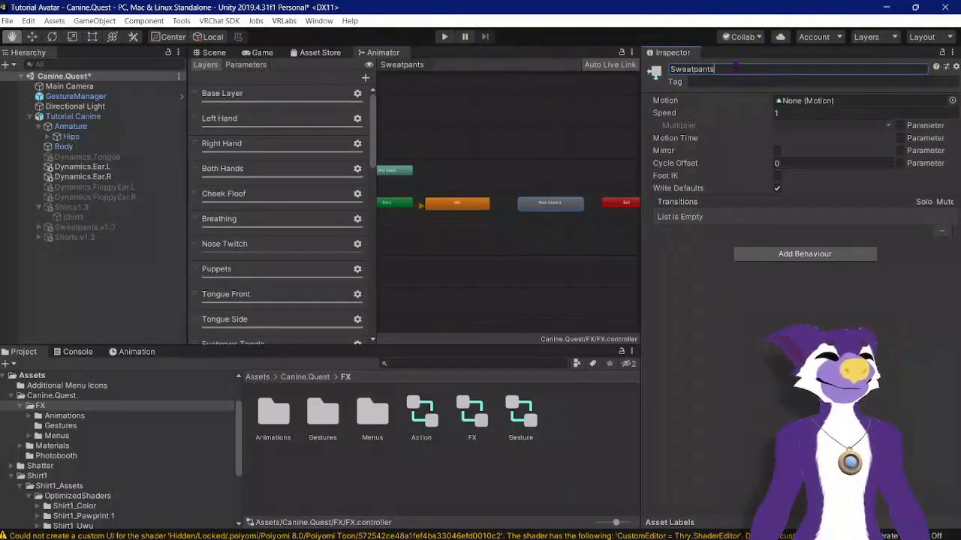
# Step: Assign the Sweatpants Off clip as the Idle state's motion
pyautogui.click(475, 218)
pyautogui.click(465, 206)
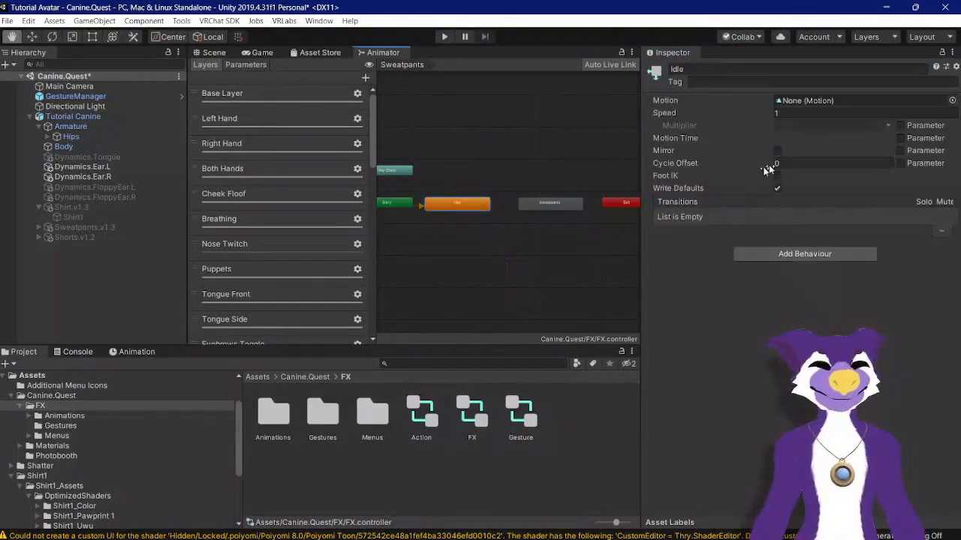
pyautogui.rightClick(437, 204)
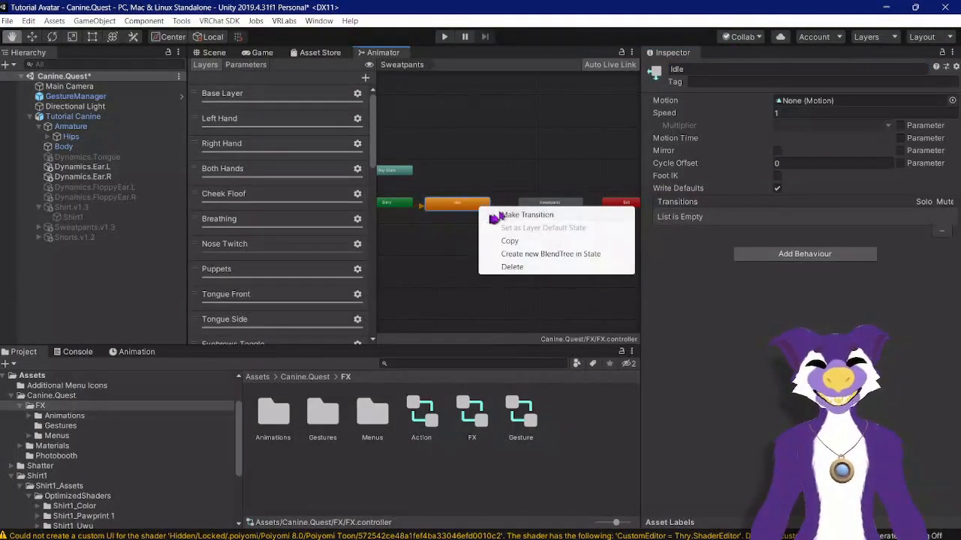
pyautogui.click(451, 216)
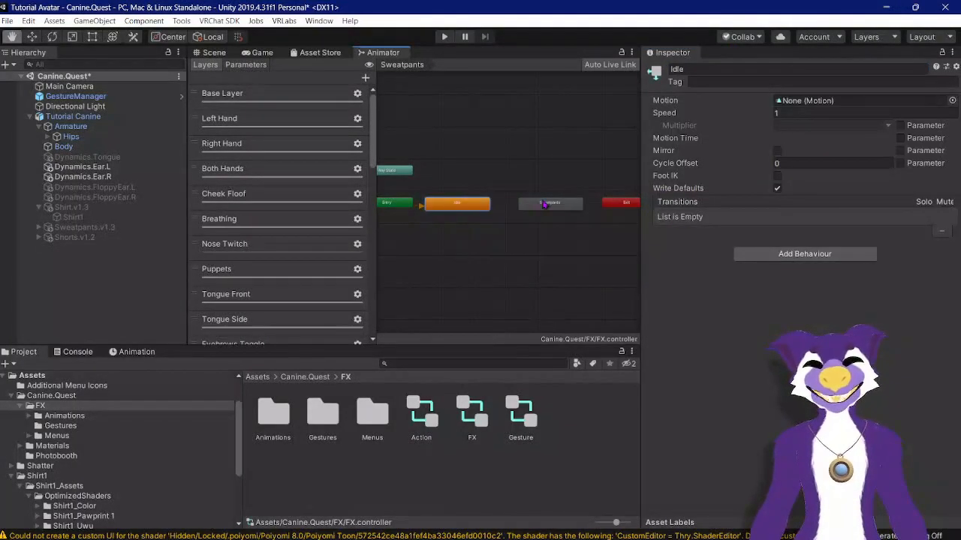
pyautogui.click(952, 100)
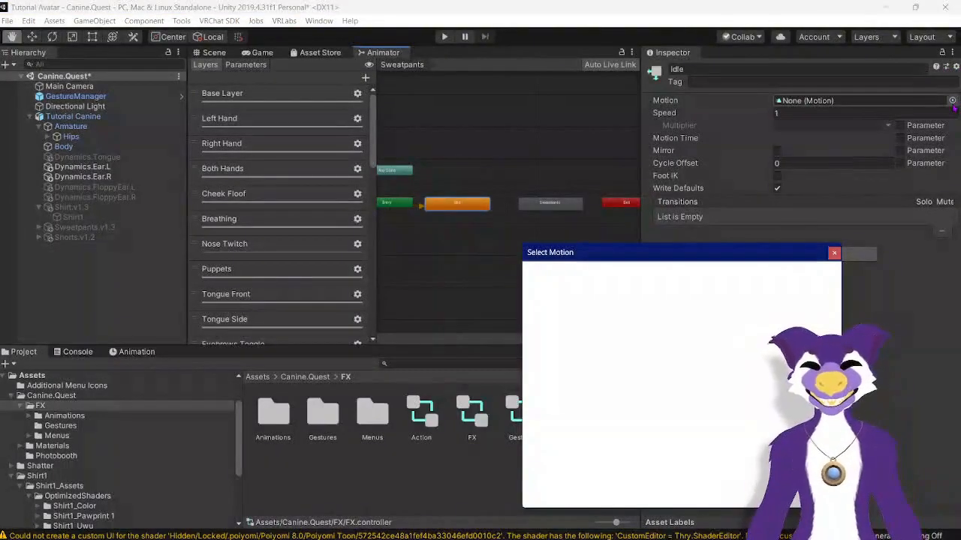
pyautogui.write('sweat')
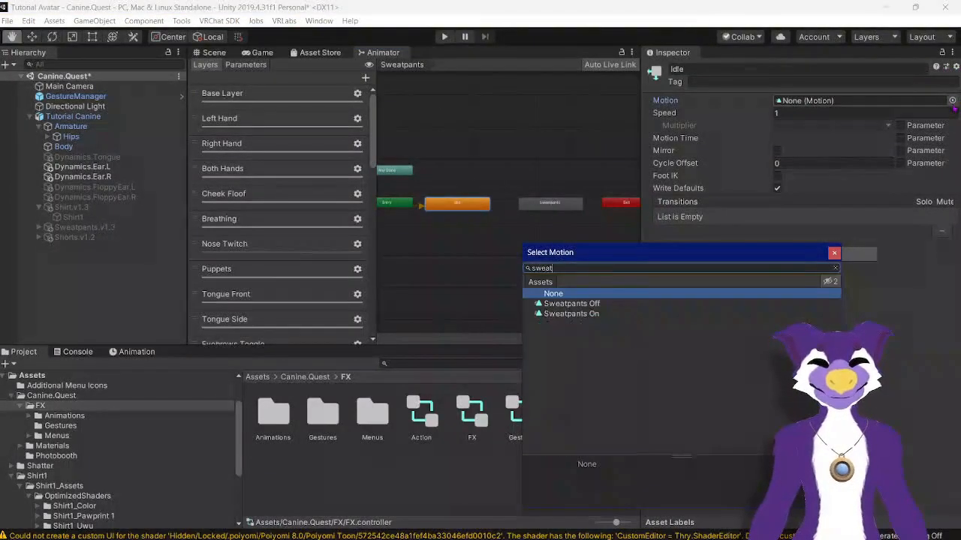
pyautogui.doubleClick(586, 303)
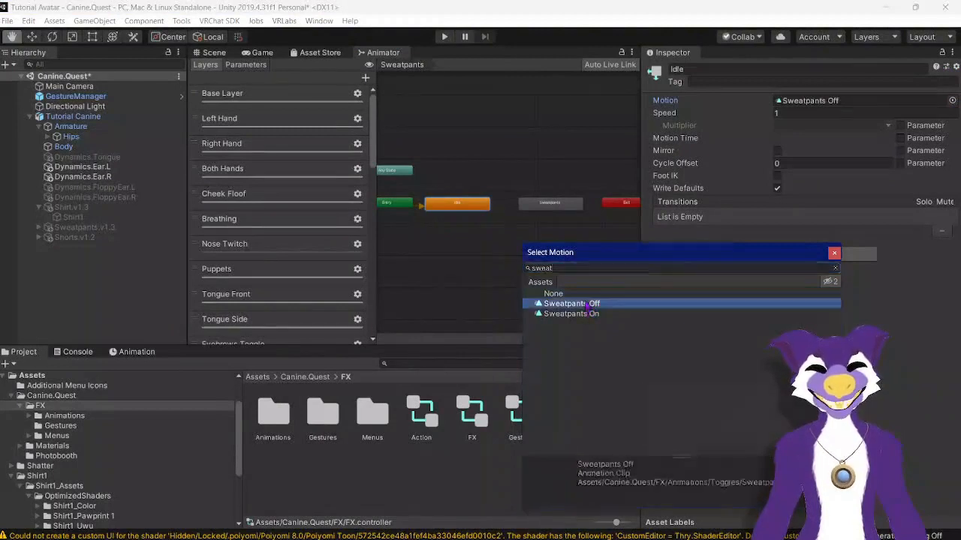
# Step: Assign the Sweatpants On clip as the Sweatpants state's motion
pyautogui.click(553, 207)
pyautogui.click(952, 100)
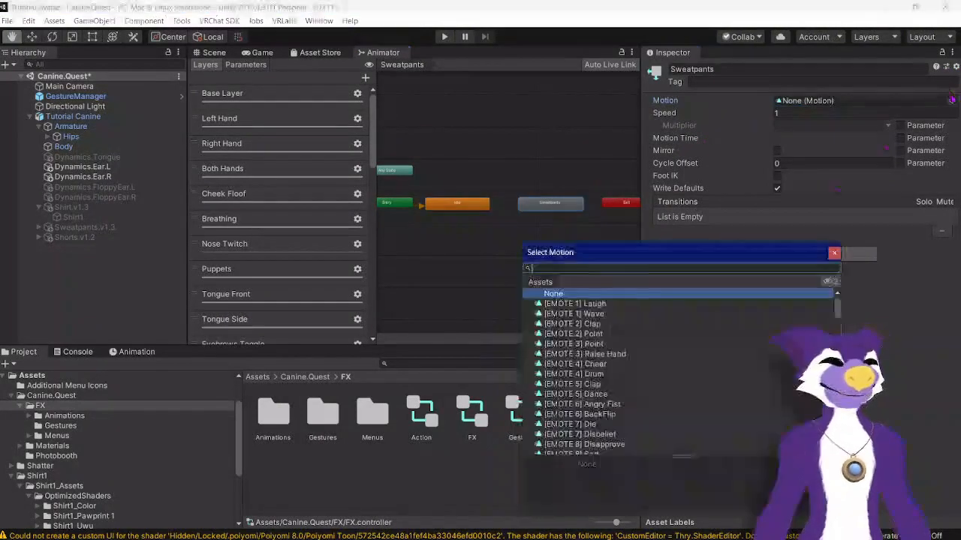
pyautogui.write('sweat')
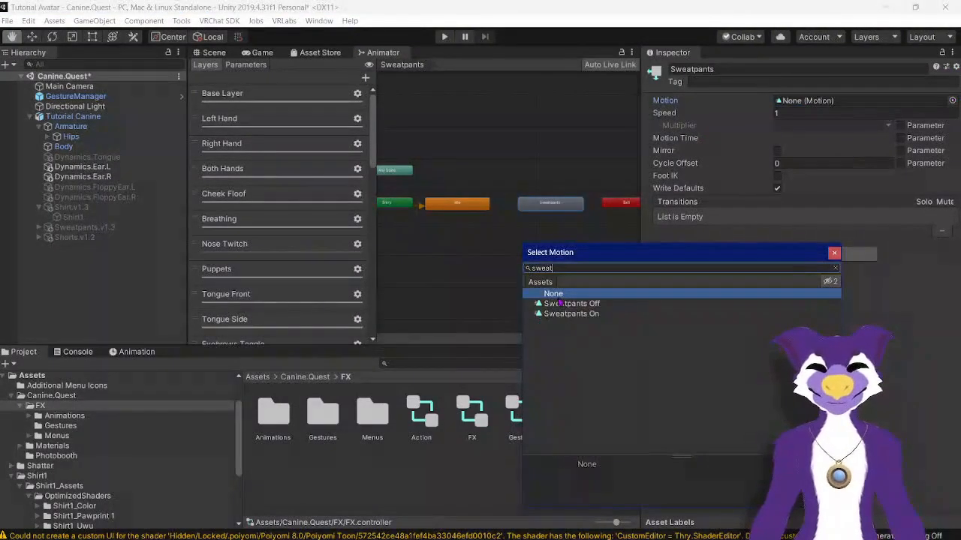
pyautogui.doubleClick(565, 313)
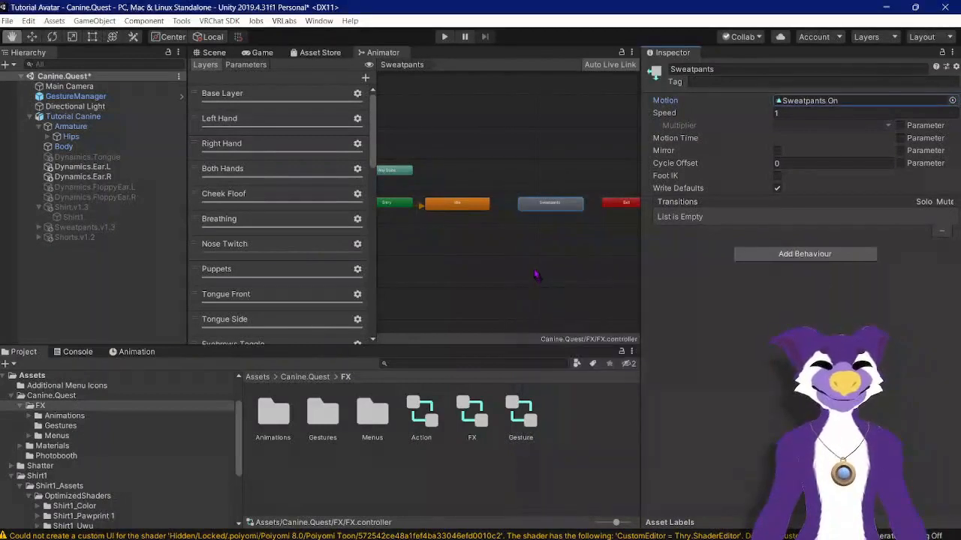
# Step: Make a transition from the Idle state to the Sweatpants state
pyautogui.rightClick(466, 205)
pyautogui.click(469, 209)
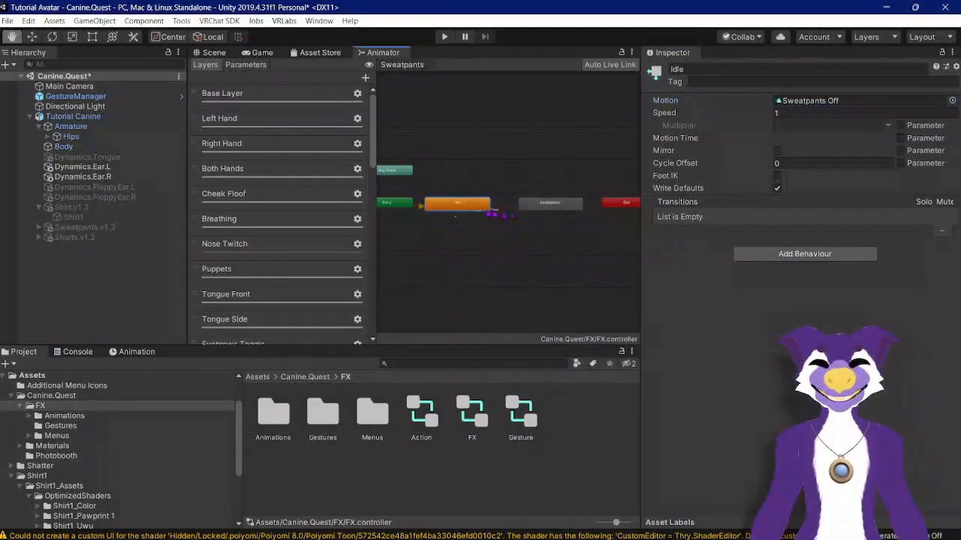
pyautogui.click(535, 209)
# Step: Open the Idle to Sweatpants transition's settings and set its exit time to 0
pyautogui.click(507, 206)
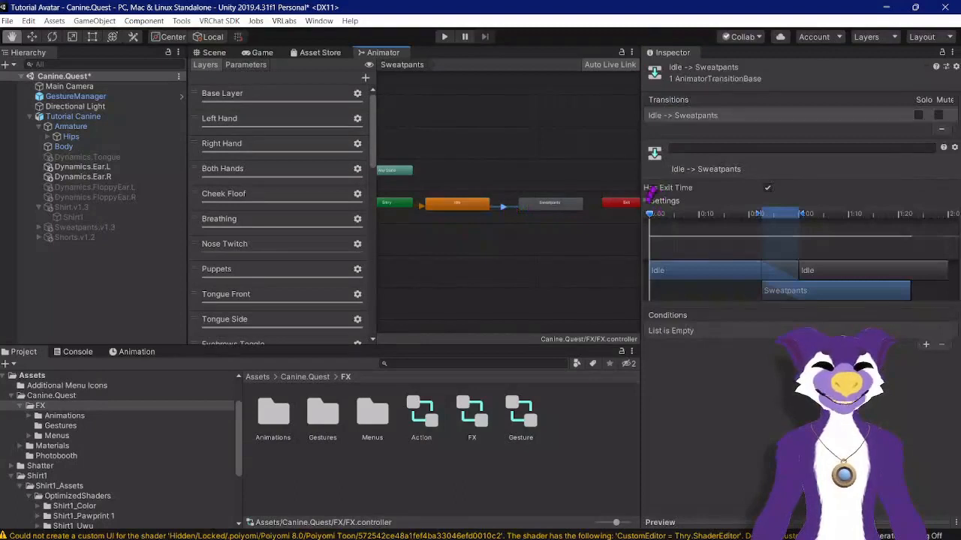
pyautogui.click(646, 200)
pyautogui.click(788, 212)
pyautogui.write('0')
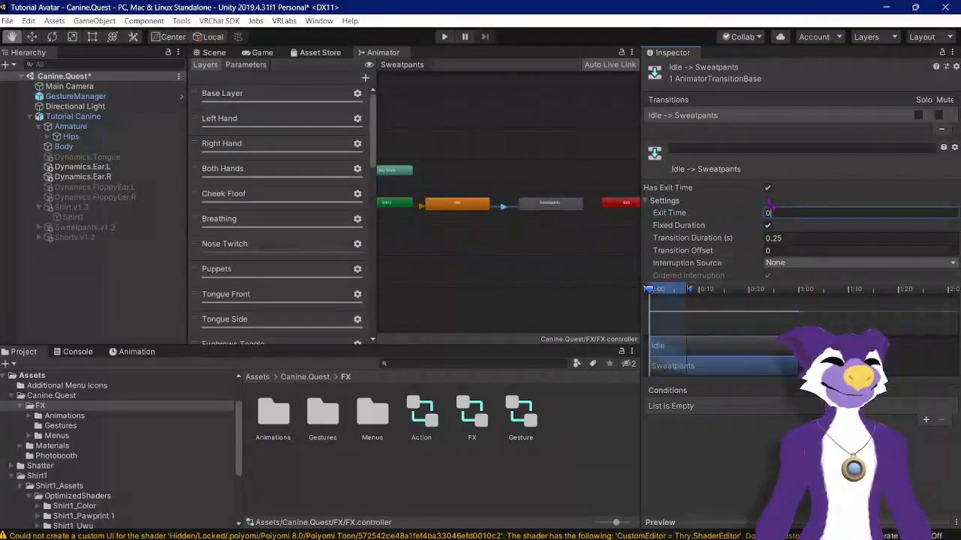
# Step: Set the Idle to Sweatpants transition's duration to 0 and turn off Fixed Duration and Has Exit Time
pyautogui.press('Return')
pyautogui.click(781, 238)
pyautogui.write('0')
pyautogui.press('Return')
pyautogui.click(767, 225)
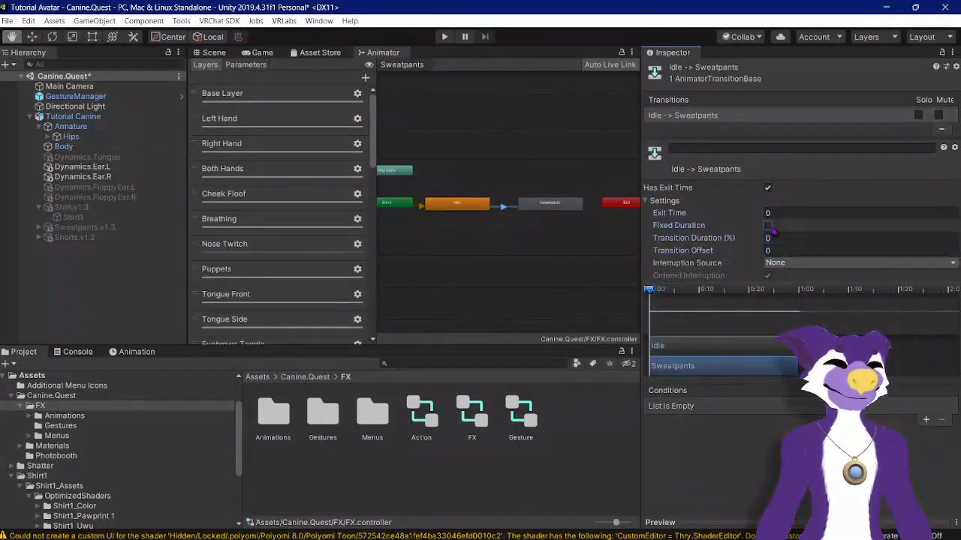
pyautogui.click(767, 188)
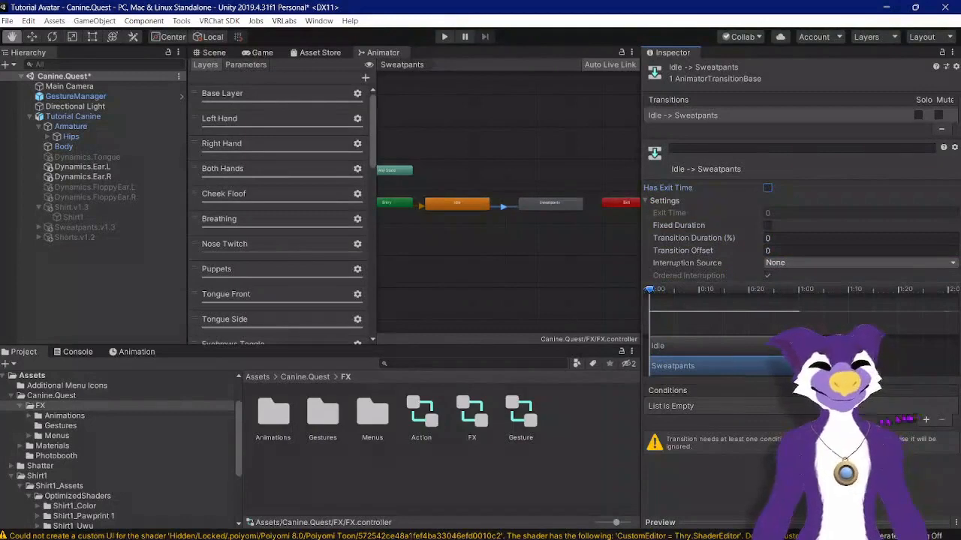
# Step: Add a condition to the Idle to Sweatpants transition requiring the Pants parameter to equal 1
pyautogui.click(926, 420)
pyautogui.click(706, 406)
pyautogui.scroll(-2, 720, 410)
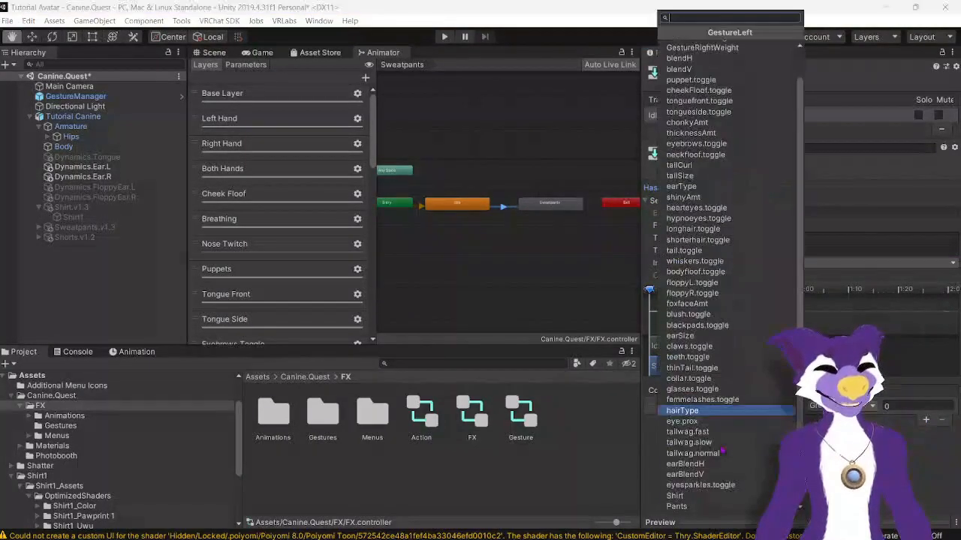
pyautogui.click(698, 507)
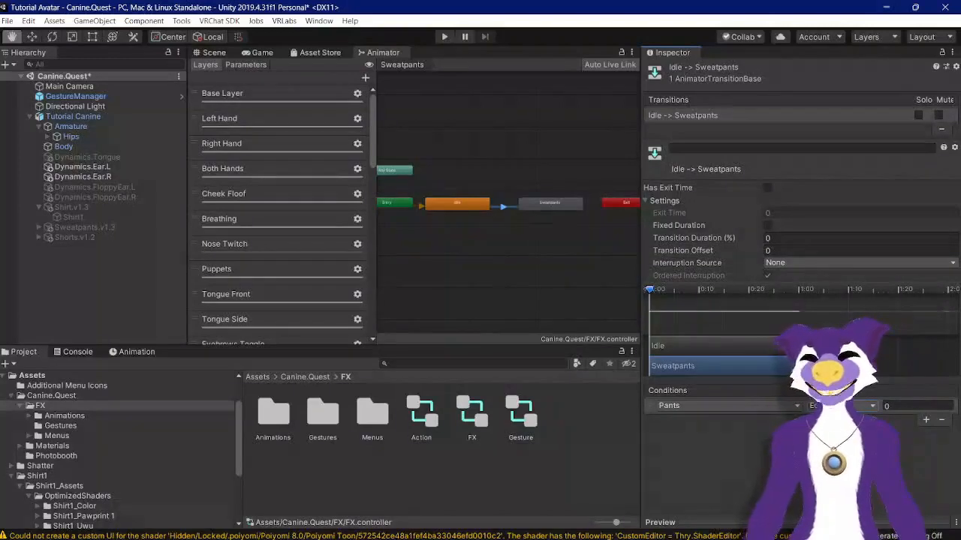
pyautogui.click(894, 409)
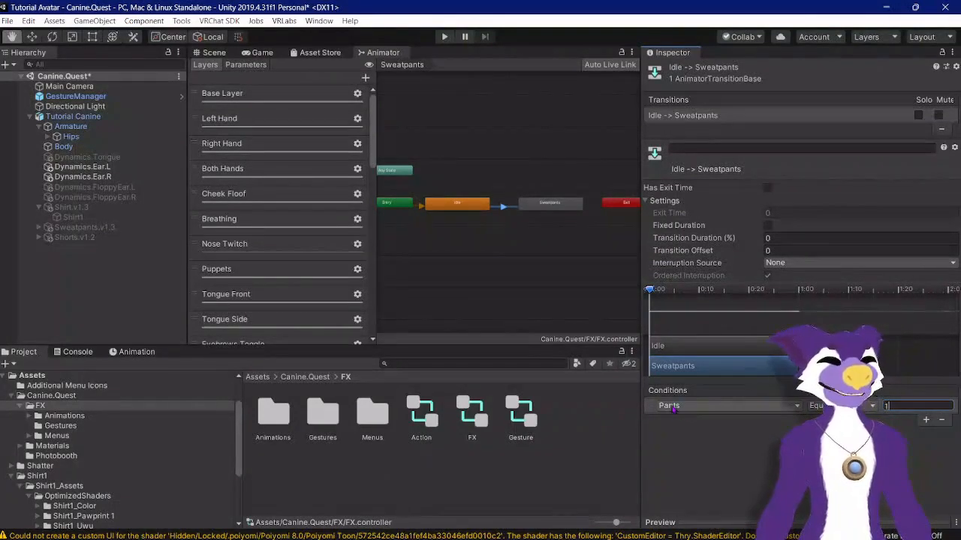
# Step: Make a transition from the Sweatpants state back to the Idle state
pyautogui.rightClick(530, 205)
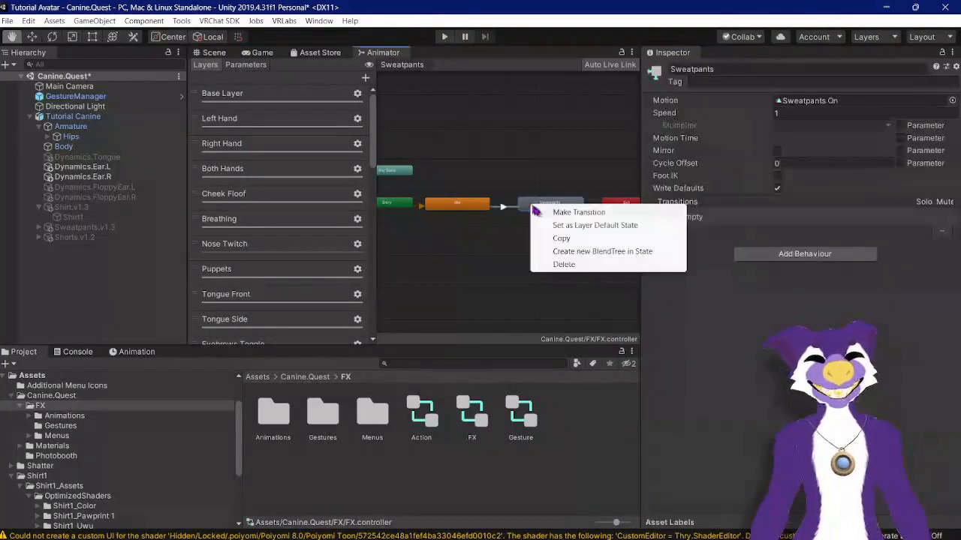
pyautogui.click(556, 209)
pyautogui.click(473, 204)
pyautogui.click(508, 205)
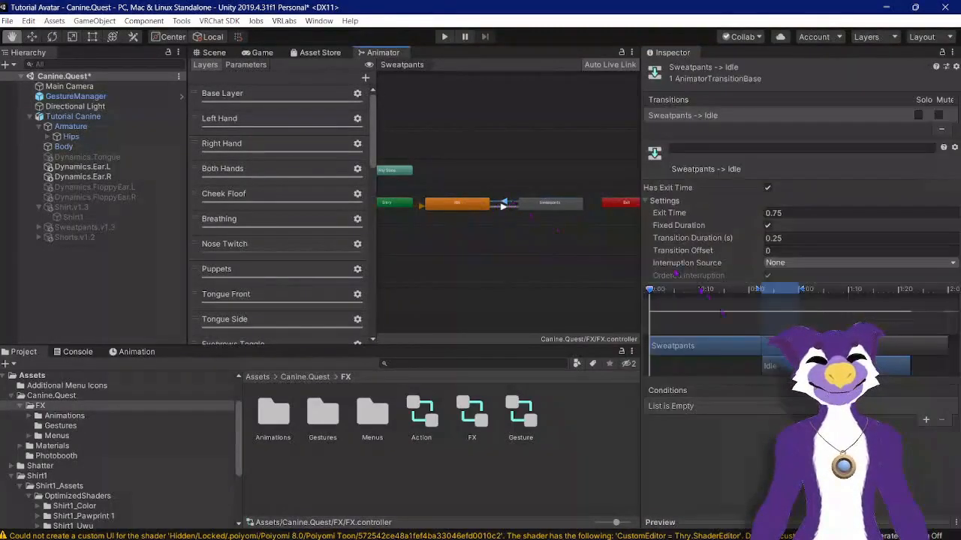
# Step: Set the Sweatpants to Idle transition's exit time and duration to 0 and turn off Has Exit Time and Fixed Duration
pyautogui.click(777, 213)
pyautogui.write('0')
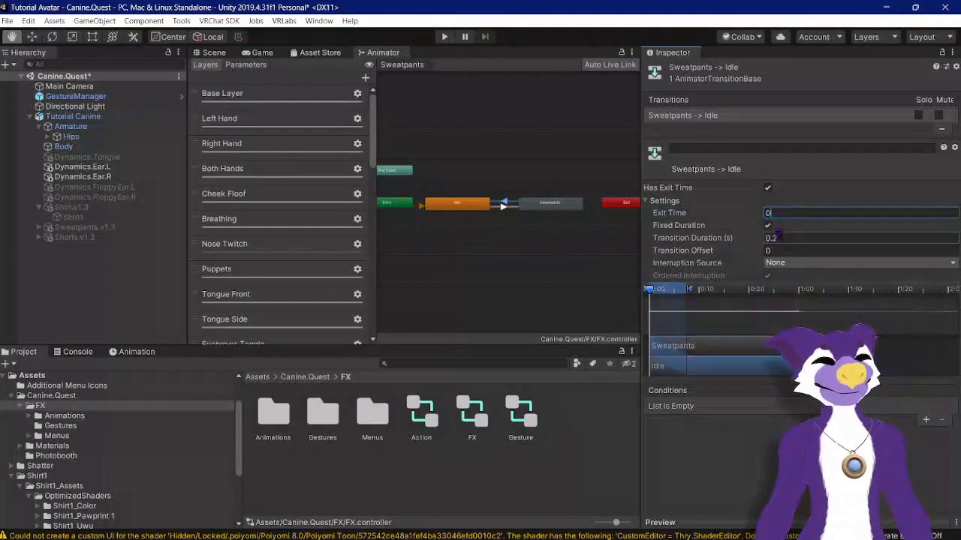
pyautogui.click(773, 238)
pyautogui.write('0')
pyautogui.press('Return')
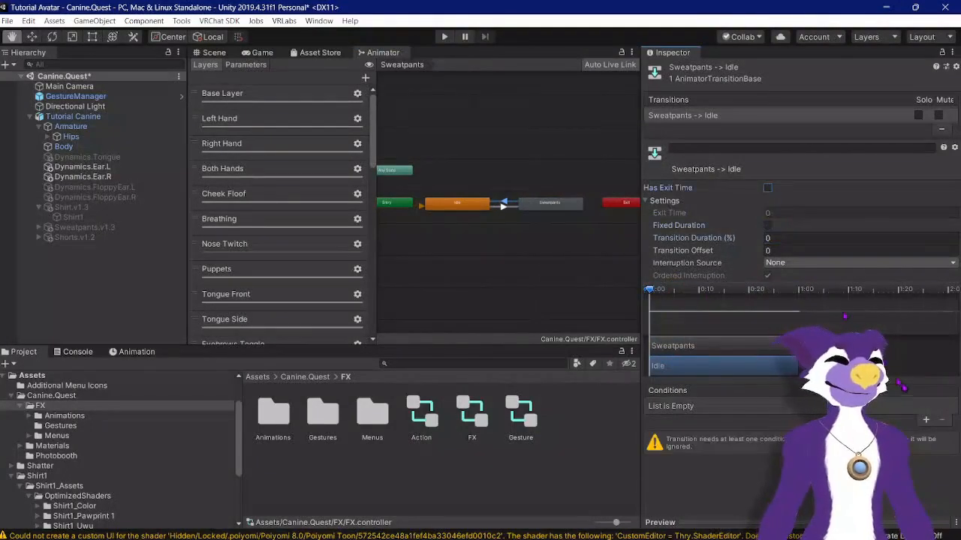
# Step: Add a condition to the Sweatpants to Idle transition requiring Pants to be not equal to 1
pyautogui.click(926, 420)
pyautogui.click(720, 407)
pyautogui.scroll(-1, 750, 447)
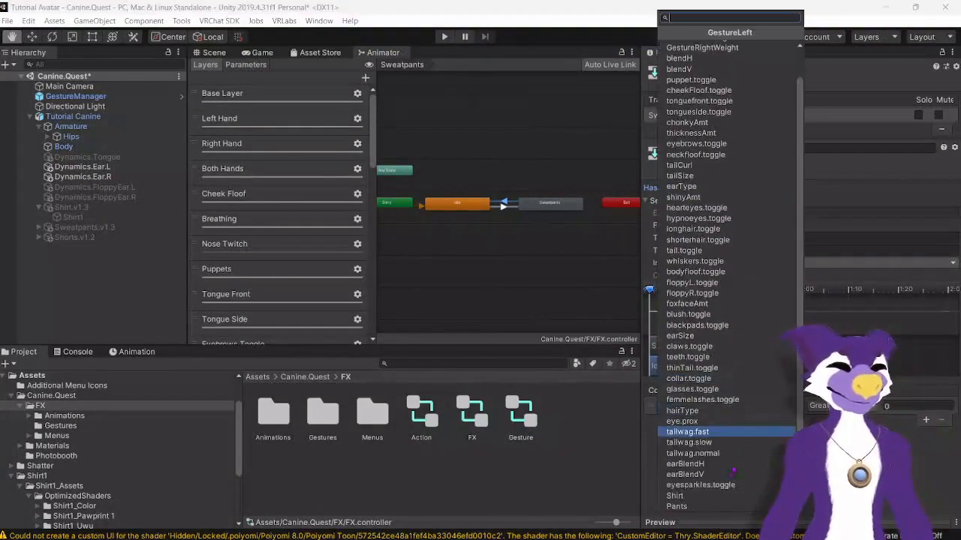
pyautogui.click(702, 502)
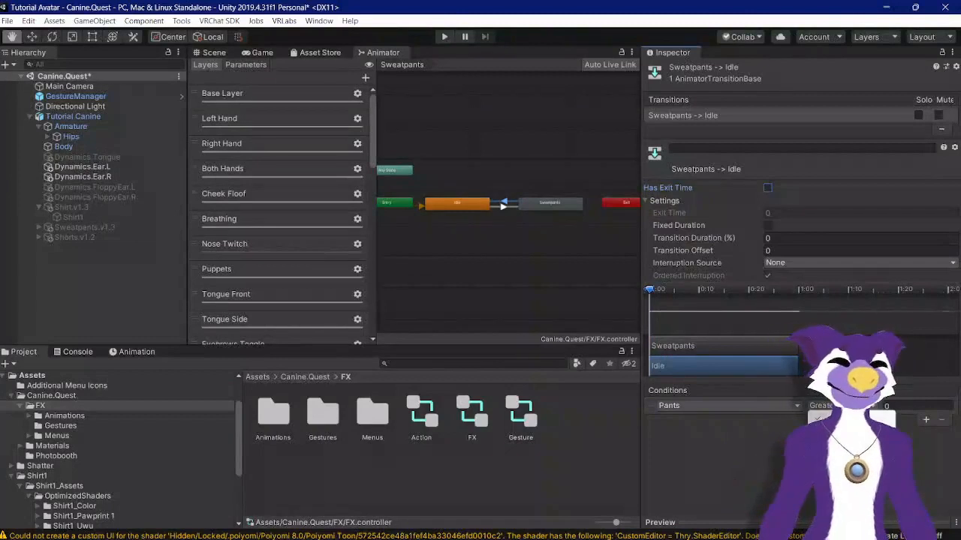
pyautogui.click(894, 405)
pyautogui.write('1')
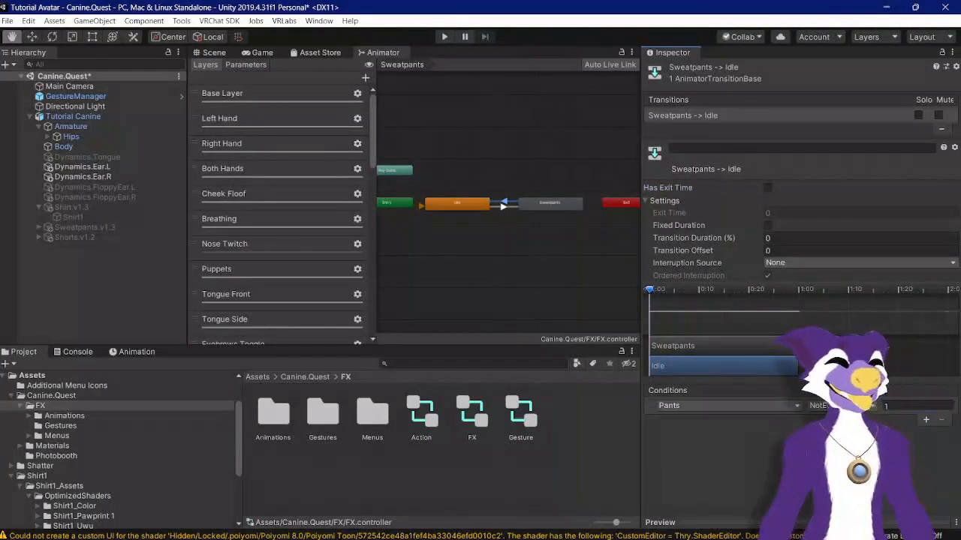
pyautogui.click(457, 205)
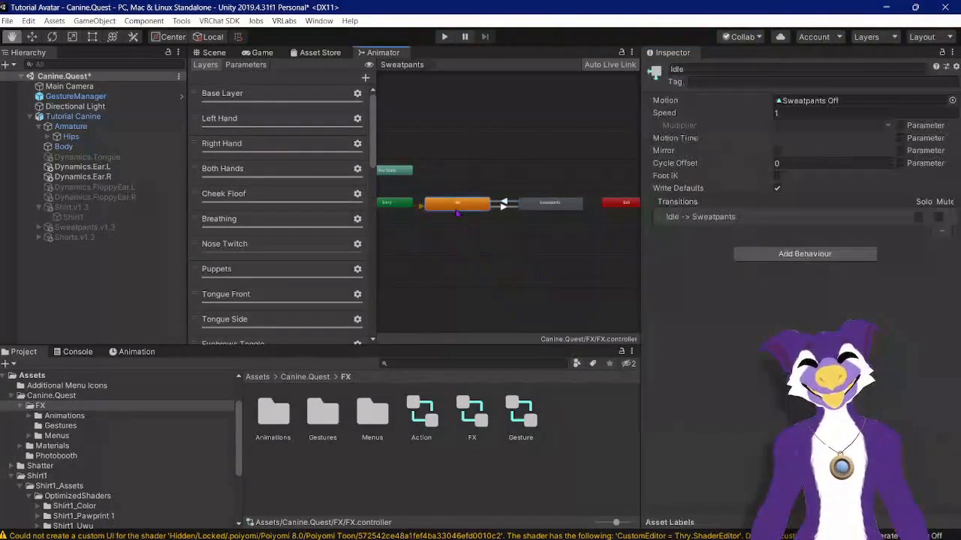
pyautogui.click(503, 204)
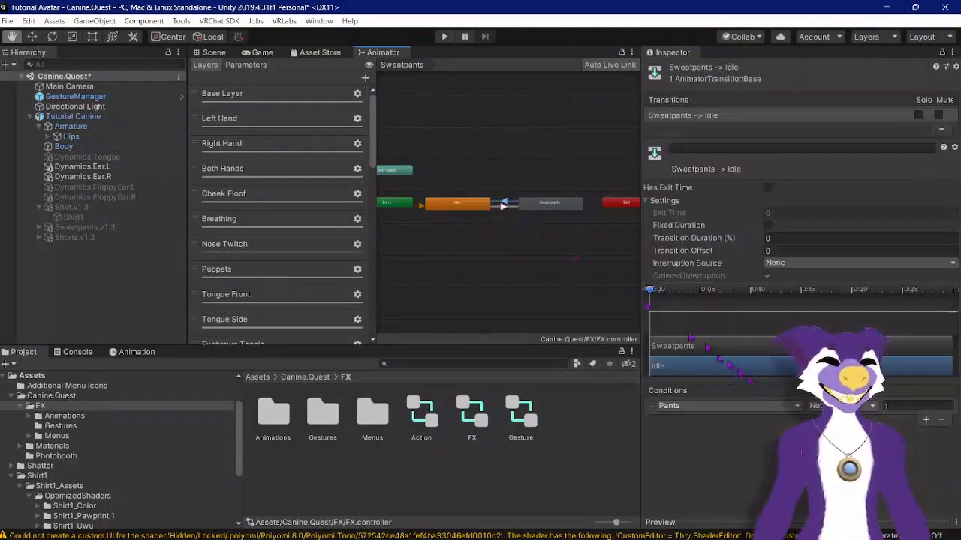
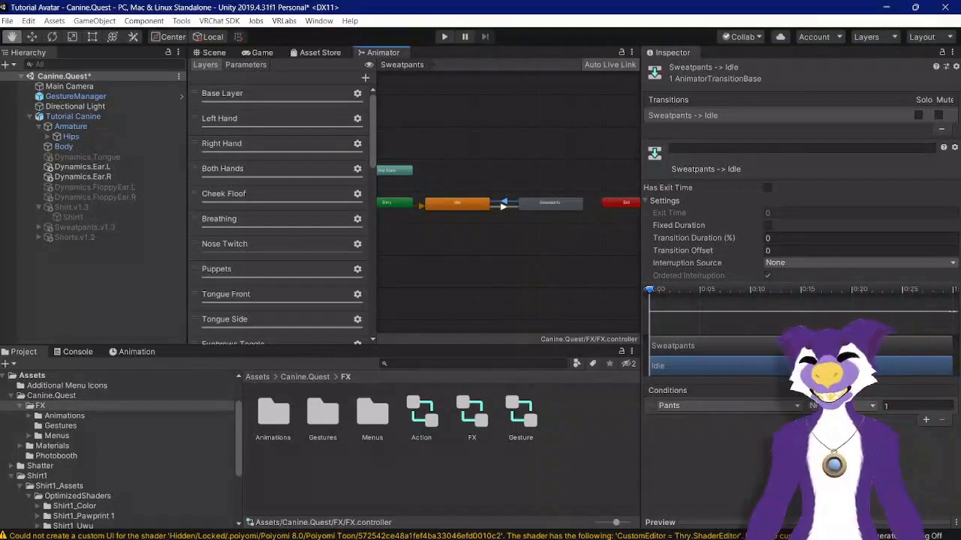
# Step: Add a new animator layer named Shorts at the end of the layer list
pyautogui.click(450, 206)
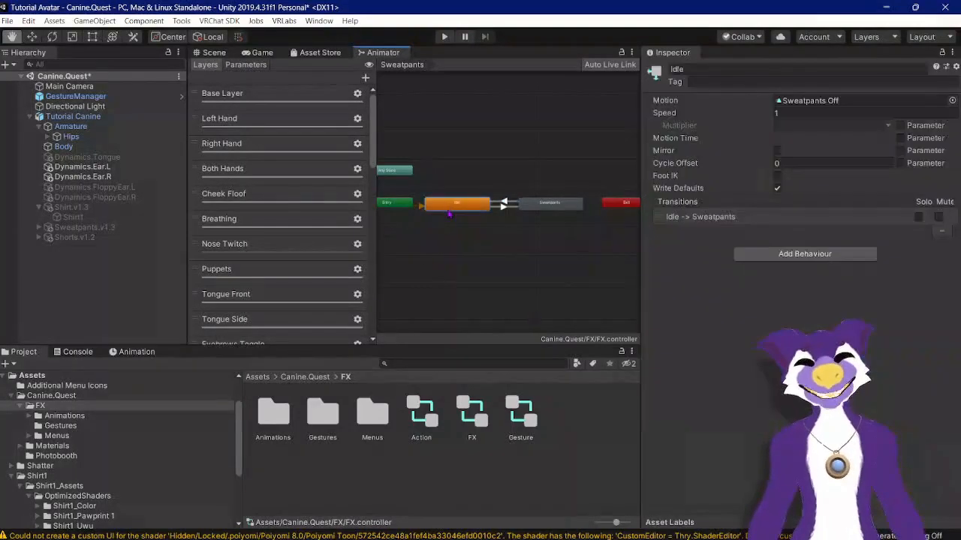
pyautogui.scroll(-10, 225, 255)
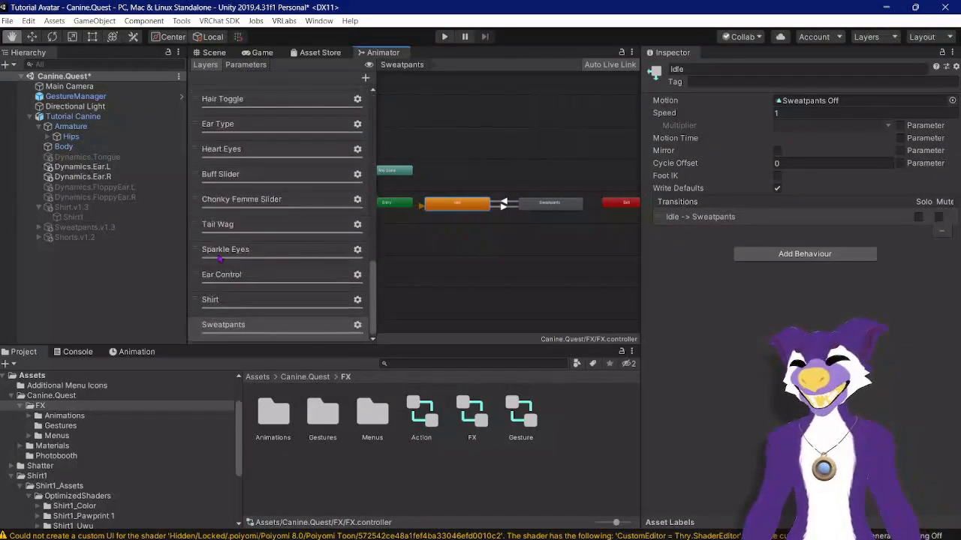
pyautogui.click(365, 77)
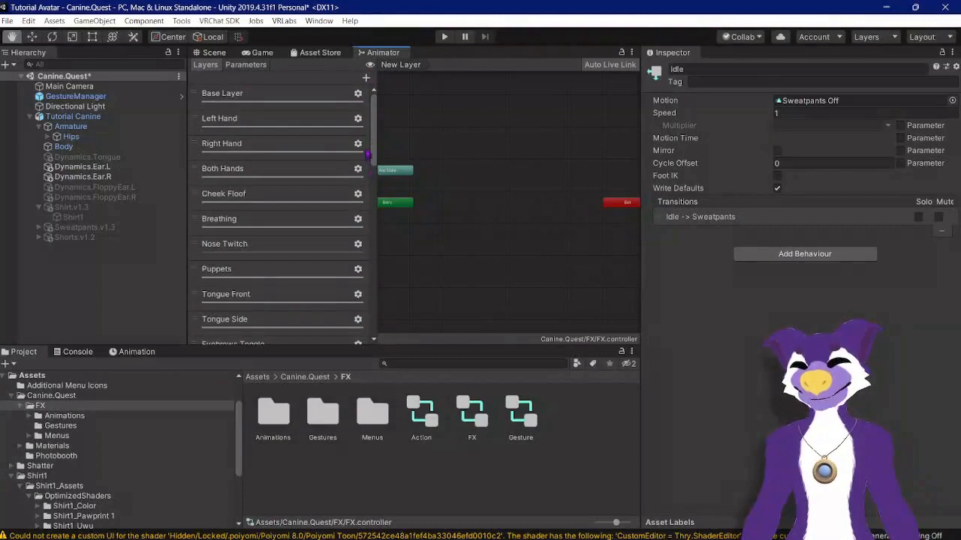
pyautogui.moveTo(372, 147); pyautogui.dragTo(394, 334)
pyautogui.doubleClick(242, 324)
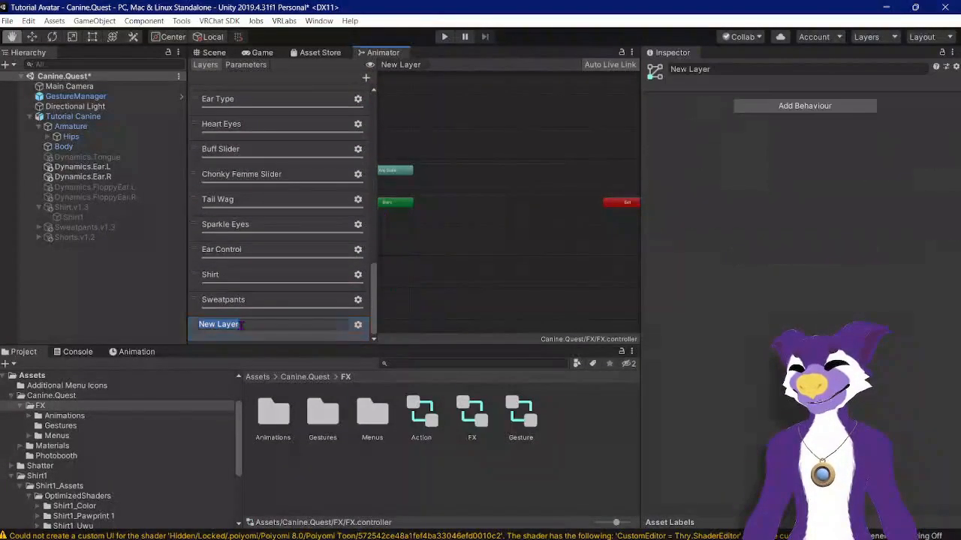
pyautogui.write('Shot')
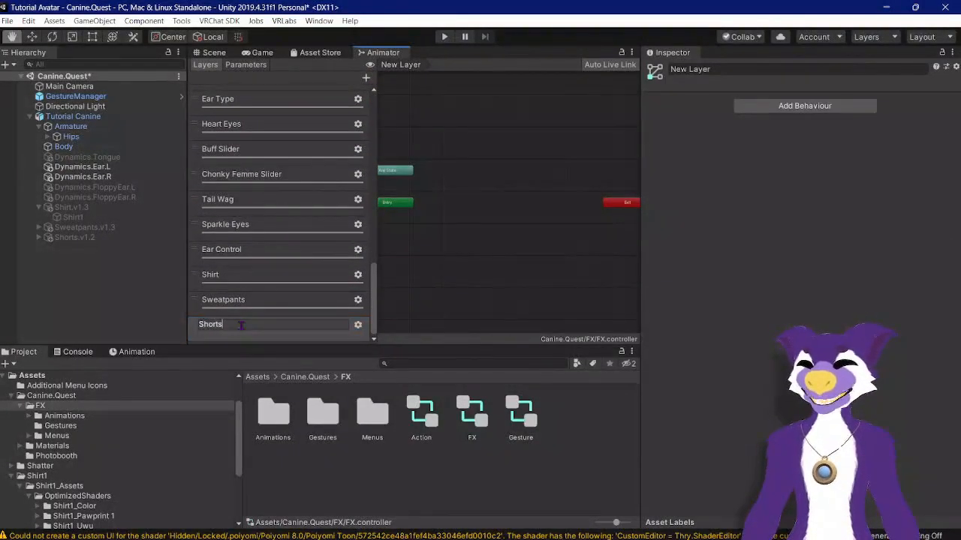
pyautogui.press('Return')
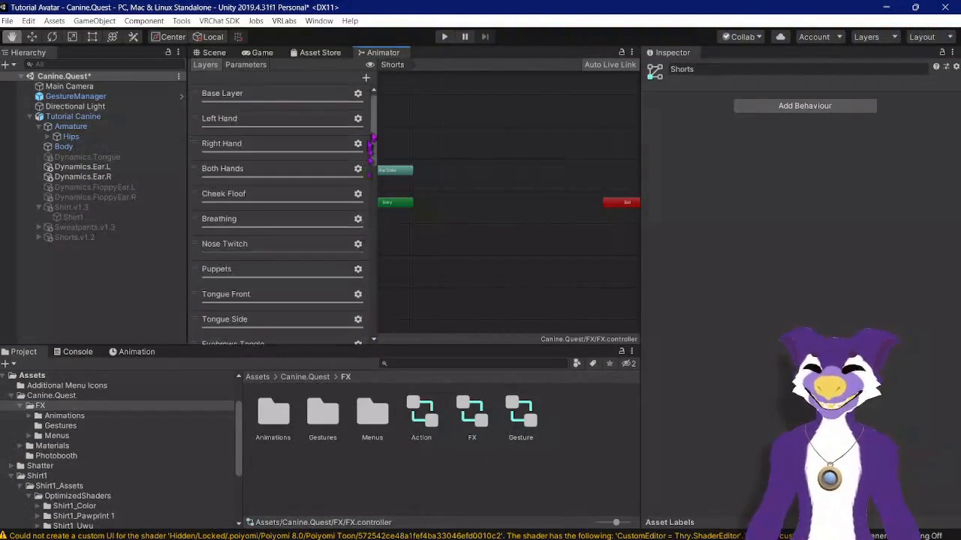
# Step: Set the Shorts layer's weight to 1 in its layer settings
pyautogui.moveTo(373, 148); pyautogui.dragTo(504, 328)
pyautogui.click(359, 325)
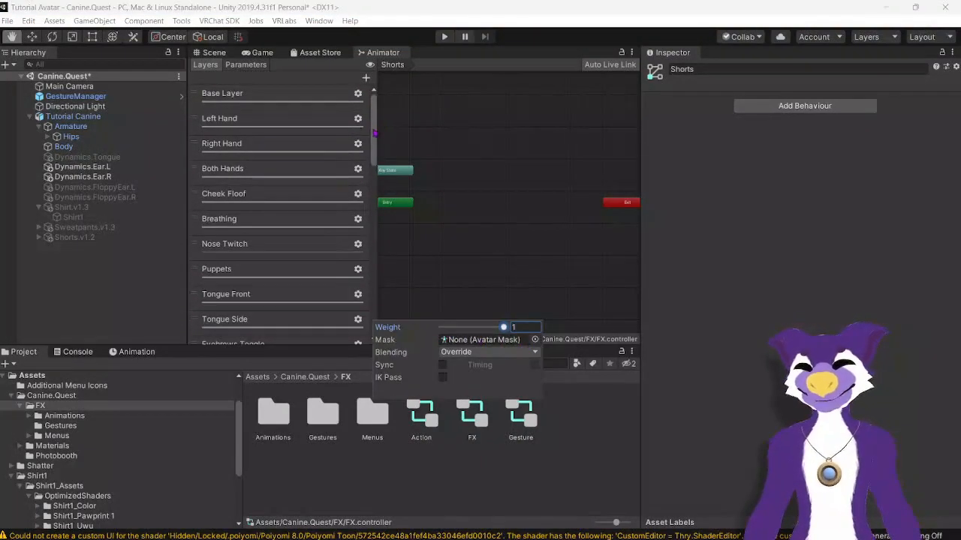
pyautogui.moveTo(375, 133); pyautogui.dragTo(384, 319)
pyautogui.click(358, 300)
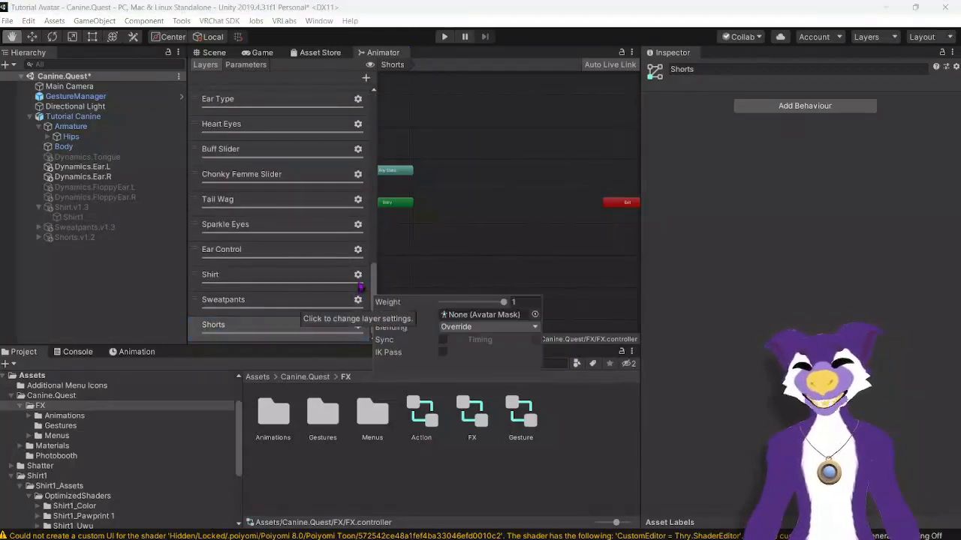
pyautogui.click(358, 325)
pyautogui.click(358, 325)
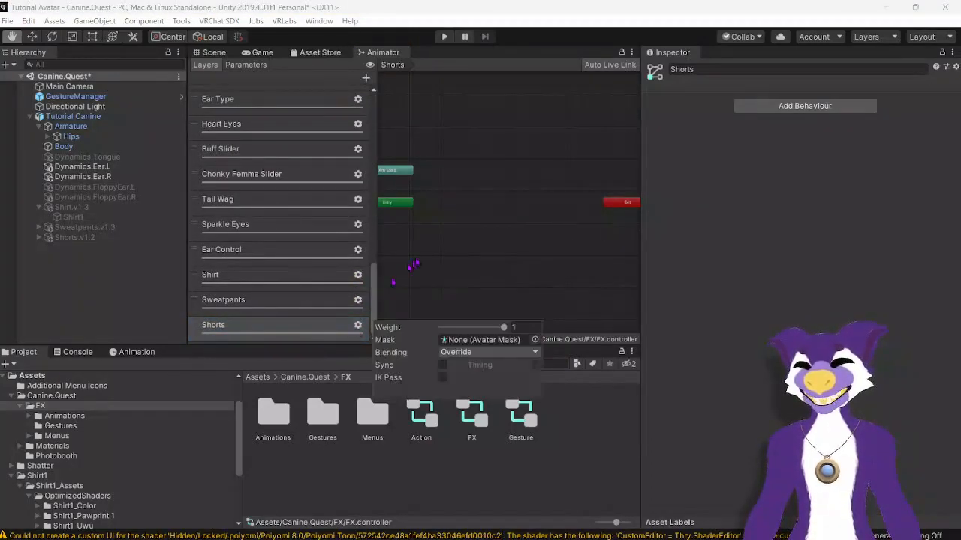
# Step: Create an empty state next to Entry in the Shorts layer and rename it Idle
pyautogui.click(412, 265)
pyautogui.rightClick(415, 262)
pyautogui.moveTo(443, 262)
pyautogui.click(579, 263)
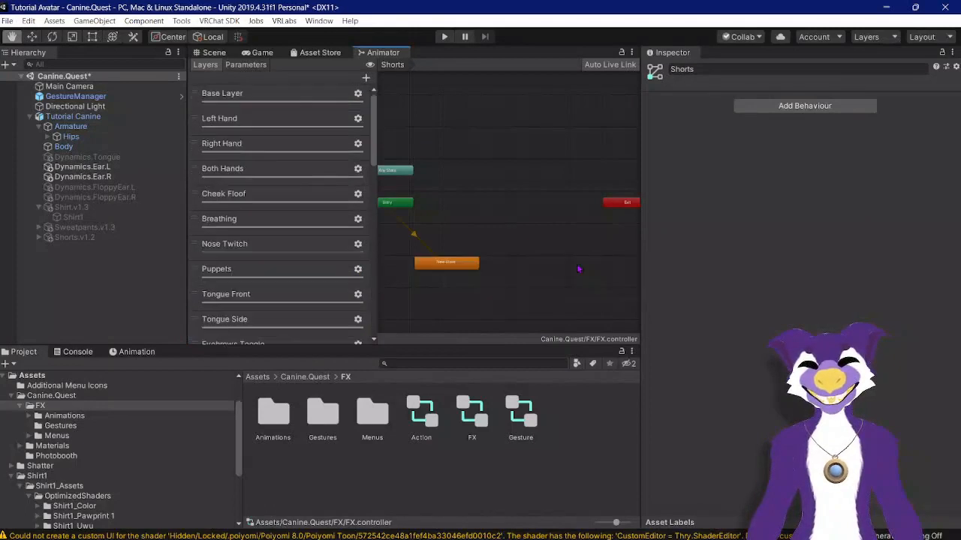
pyautogui.moveTo(460, 262); pyautogui.dragTo(471, 204)
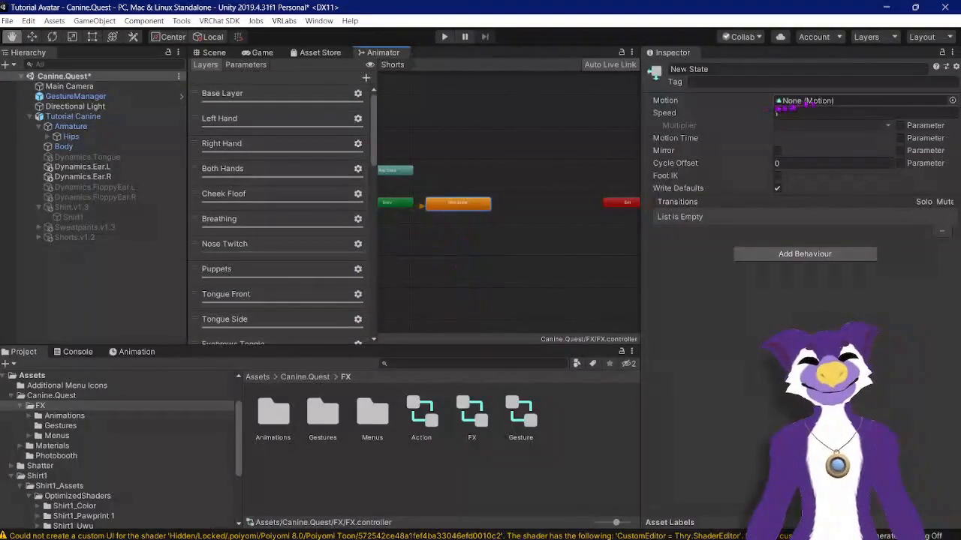
pyautogui.click(764, 70)
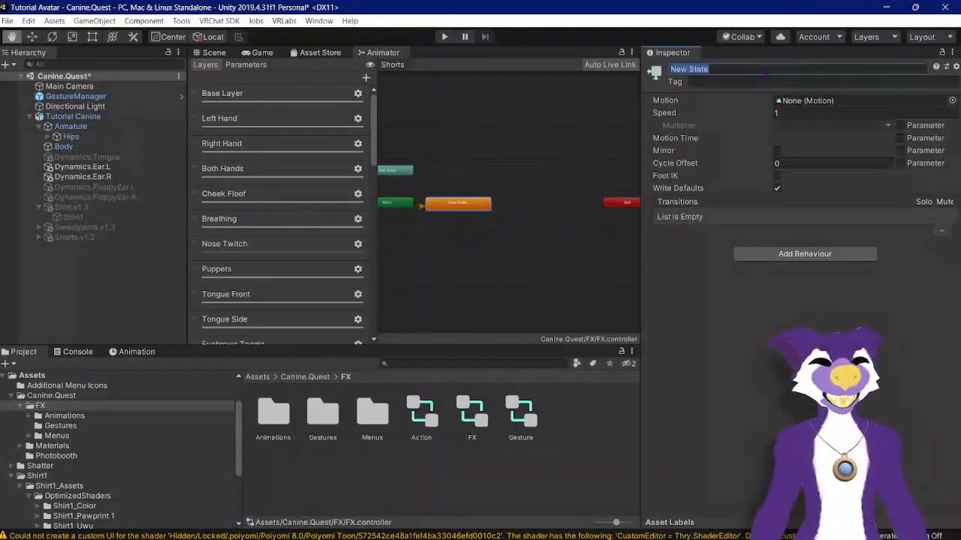
pyautogui.write('Idle')
pyautogui.press('Return')
# Step: Create a second empty state to the right of Idle and name it Shorts
pyautogui.rightClick(517, 271)
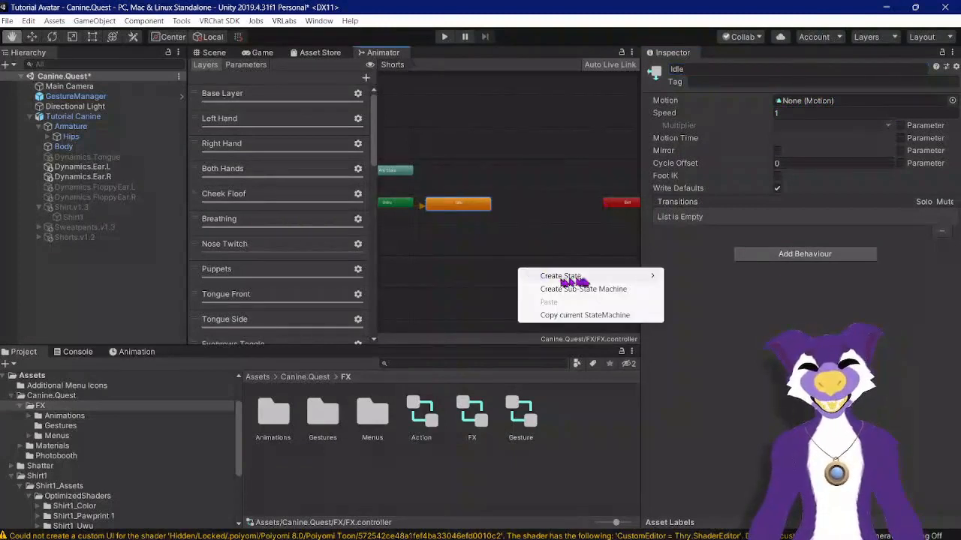
pyautogui.moveTo(548, 276)
pyautogui.click(675, 281)
pyautogui.moveTo(556, 271); pyautogui.dragTo(563, 203)
pyautogui.click(716, 69)
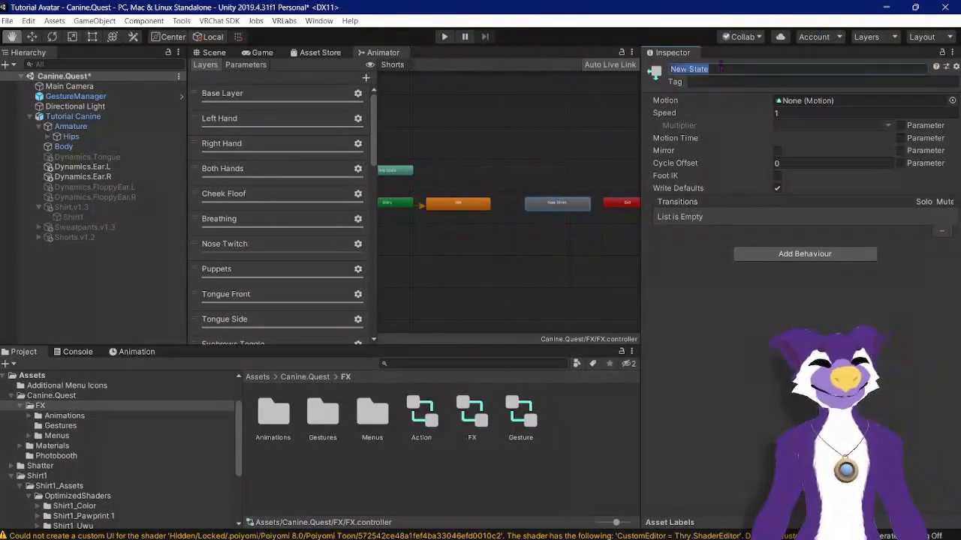
pyautogui.write('Shorts')
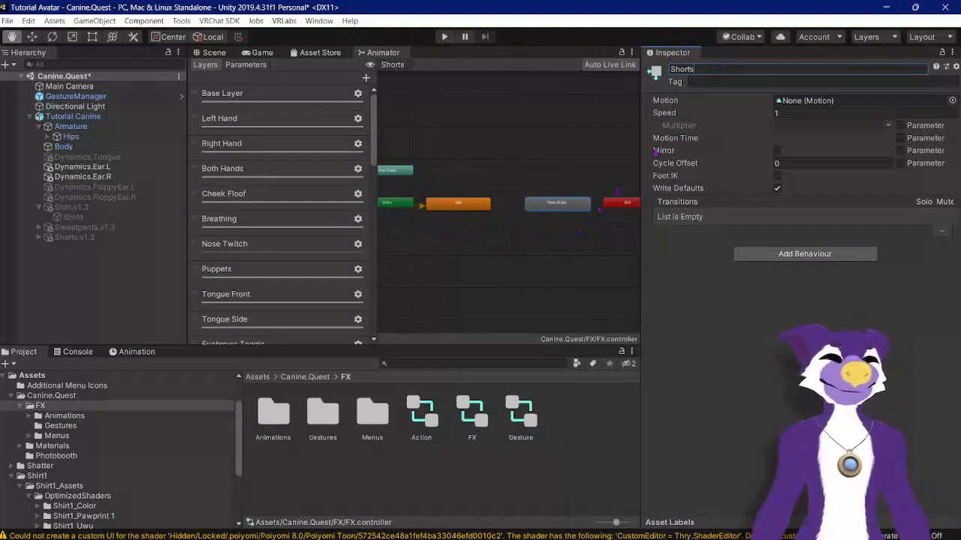
pyautogui.press('Return')
# Step: Assign the Shorts On animation as the Shorts state's motion
pyautogui.click(951, 101)
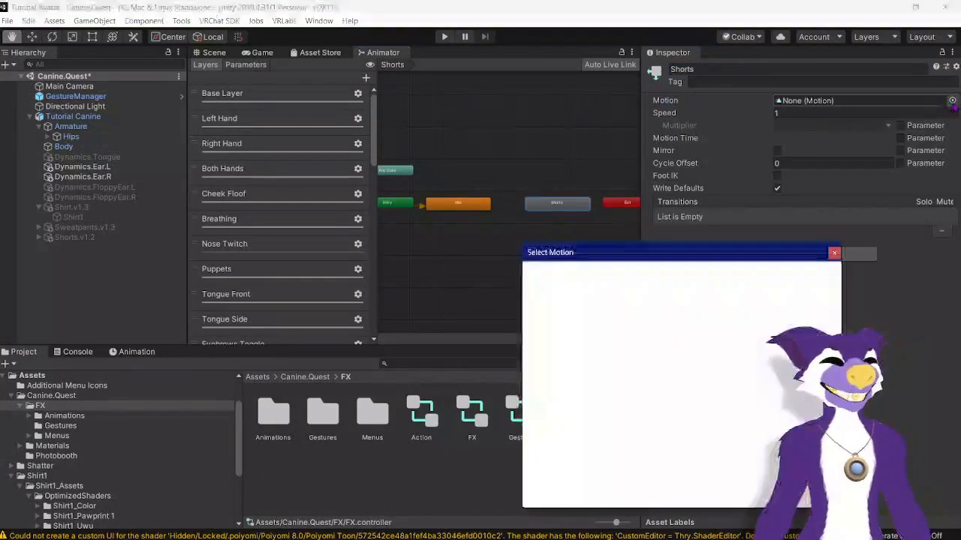
pyautogui.write('short')
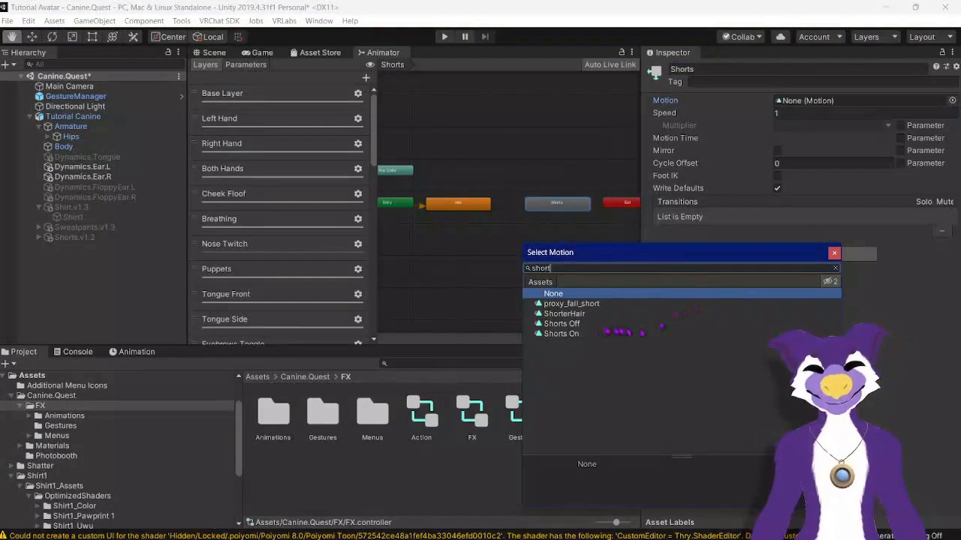
pyautogui.doubleClick(561, 334)
# Step: Assign the Shorts Off animation as the Idle state's motion
pyautogui.click(466, 208)
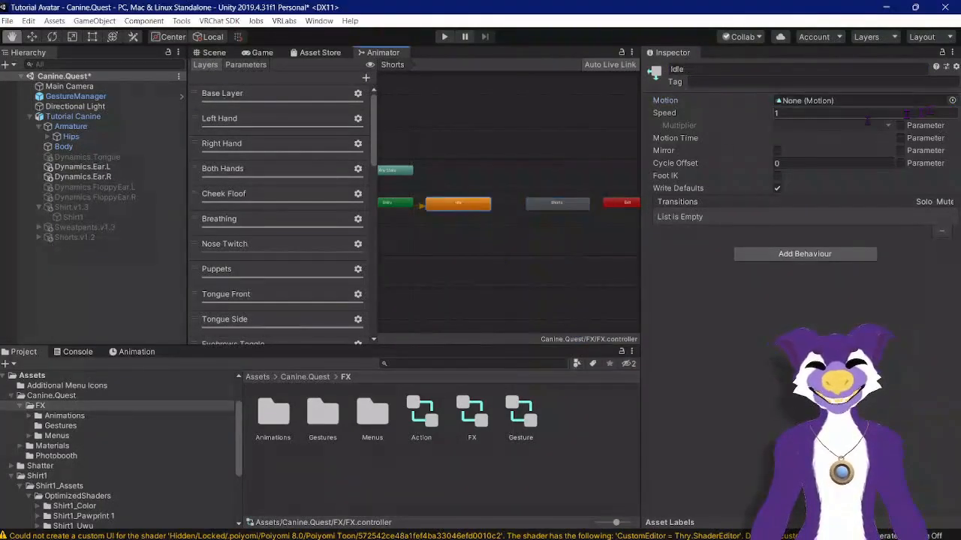
pyautogui.click(952, 101)
pyautogui.write('short')
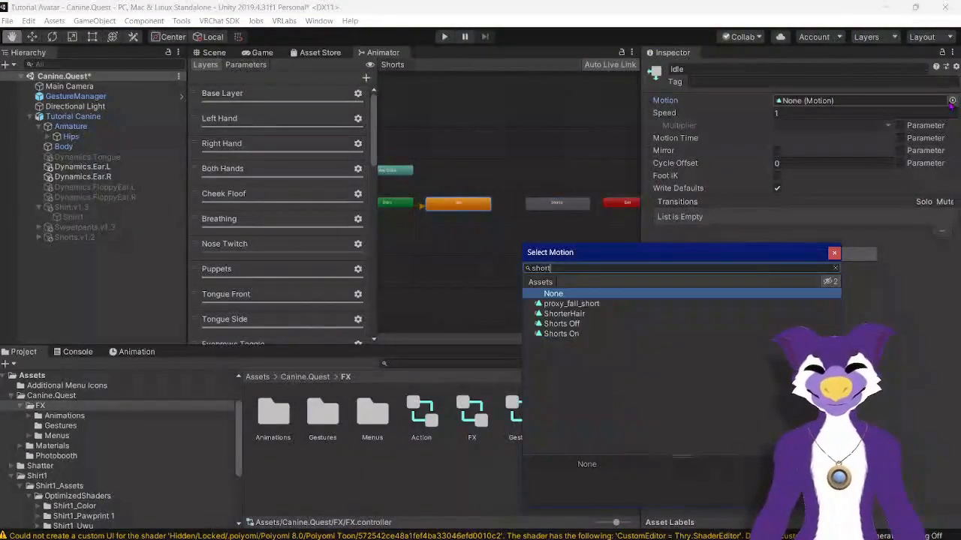
pyautogui.doubleClick(572, 334)
# Step: Make a transition from the Idle state to the Shorts state
pyautogui.click(537, 208)
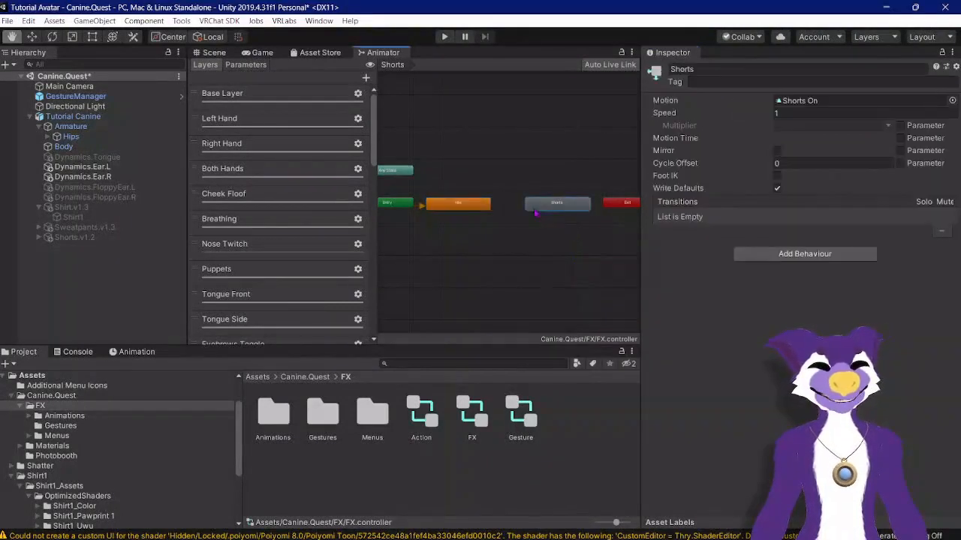
pyautogui.click(466, 204)
pyautogui.rightClick(467, 207)
pyautogui.click(495, 214)
pyautogui.click(538, 207)
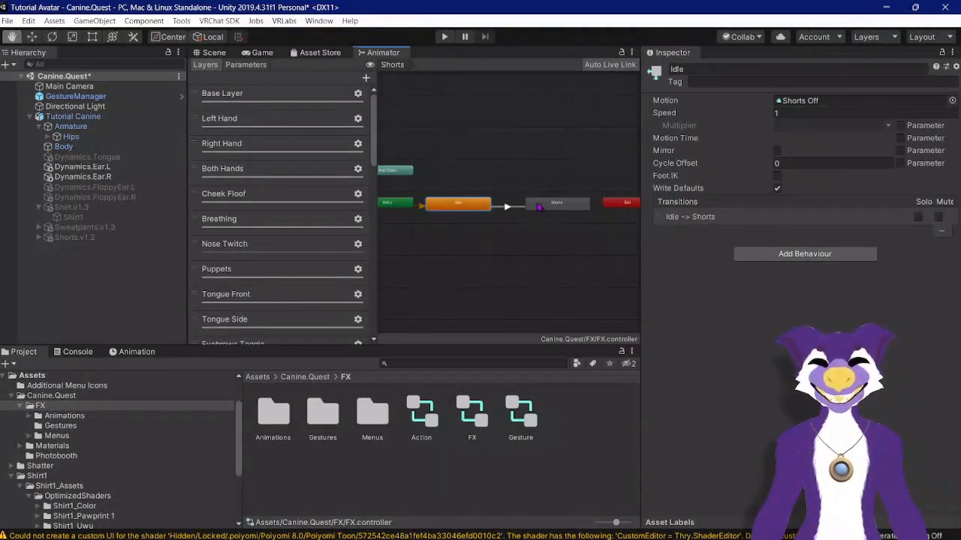
# Step: Make a transition from the Shorts state back to the Idle state
pyautogui.rightClick(539, 207)
pyautogui.click(548, 207)
pyautogui.rightClick(556, 207)
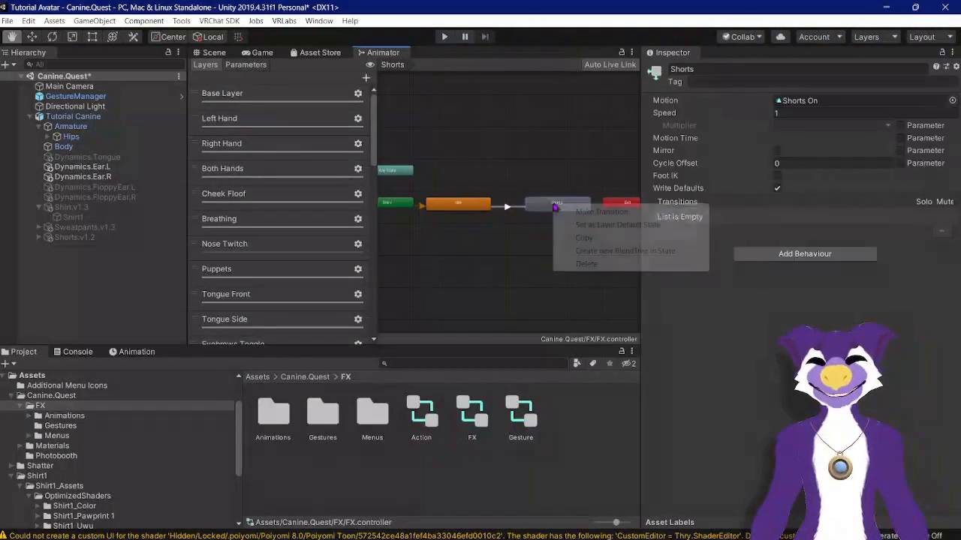
pyautogui.click(596, 211)
pyautogui.click(479, 204)
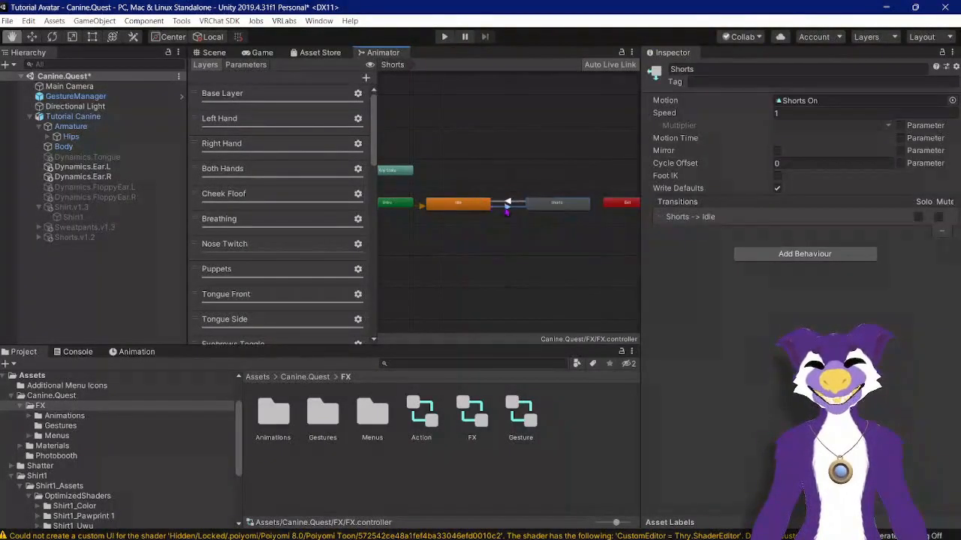
# Step: Set the Idle to Shorts transition's exit time and duration to 0 and turn off Has Exit Time
pyautogui.click(508, 207)
pyautogui.click(781, 212)
pyautogui.write('0')
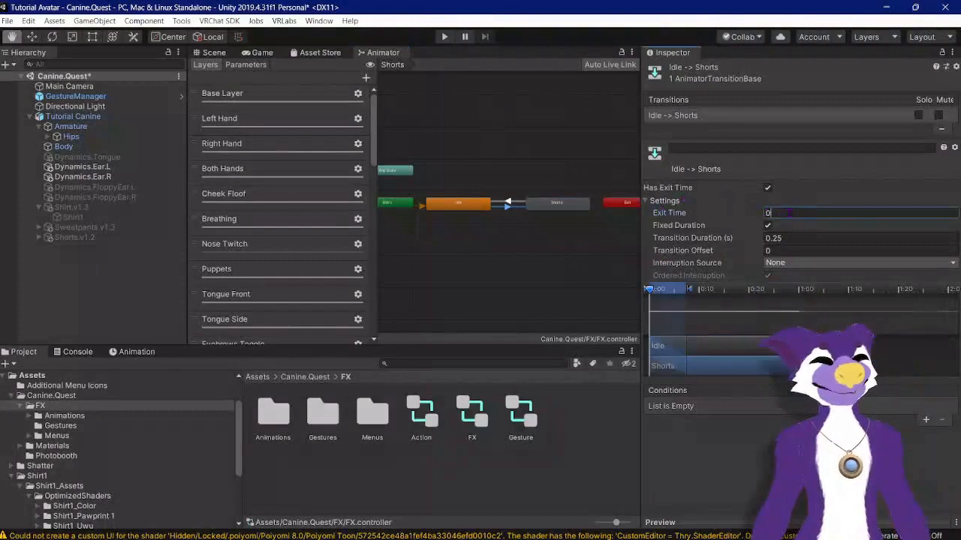
pyautogui.click(780, 238)
pyautogui.write('0')
pyautogui.click(768, 186)
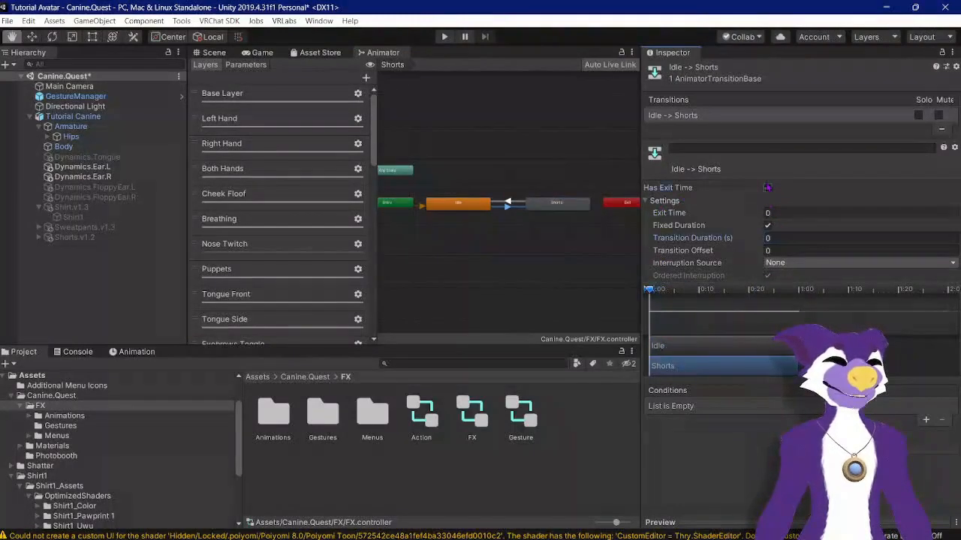
pyautogui.click(646, 200)
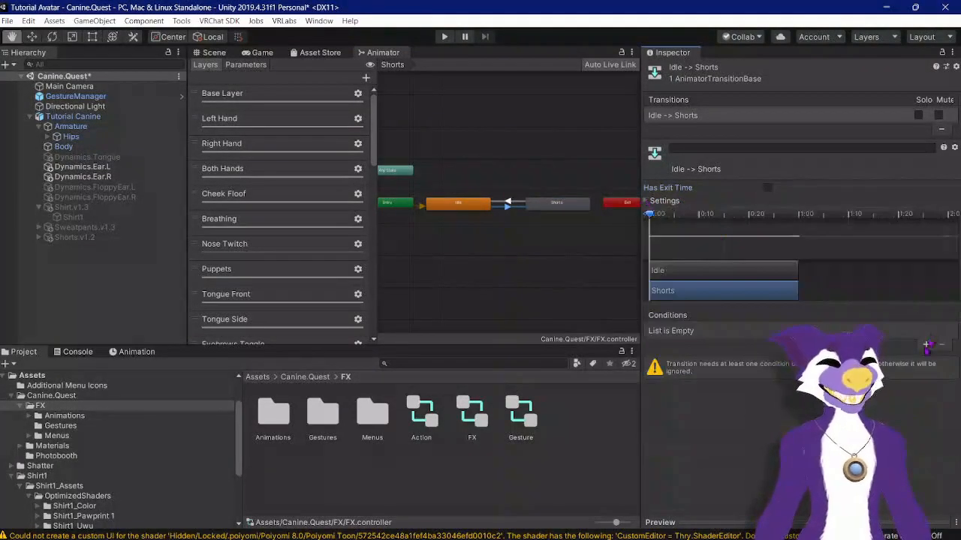
# Step: Add a condition to the Idle to Shorts transition requiring the Pants parameter to equal 2
pyautogui.click(925, 344)
pyautogui.click(758, 330)
pyautogui.scroll(-2, 676, 420)
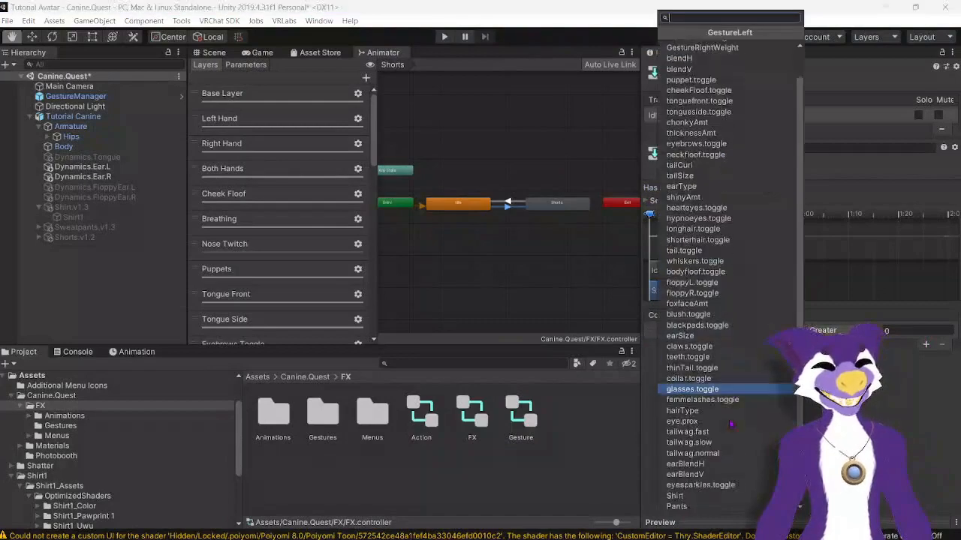
pyautogui.click(681, 515)
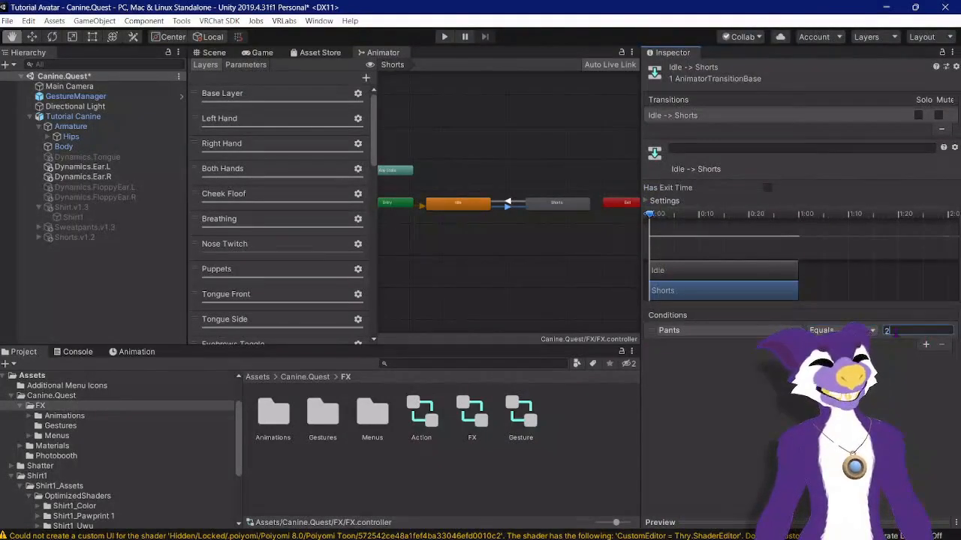
pyautogui.press('BackSpace')
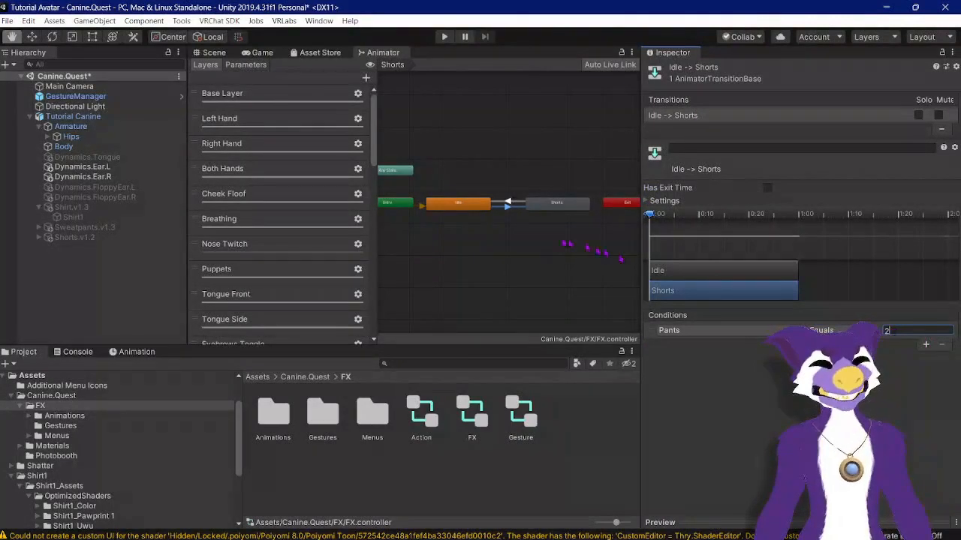
# Step: Set the Shorts to Idle transition's exit time and duration to 0 and turn off Has Exit Time
pyautogui.click(507, 202)
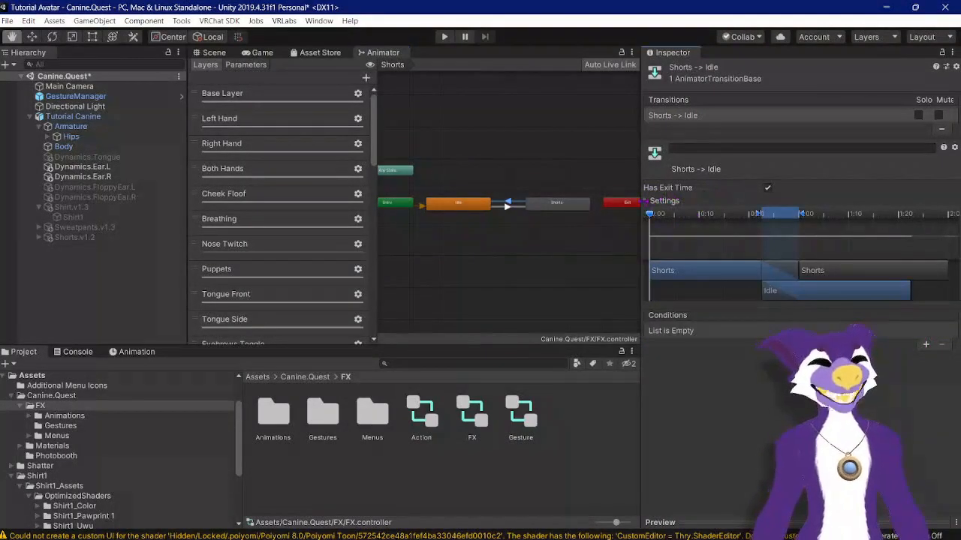
pyautogui.click(646, 201)
pyautogui.click(793, 214)
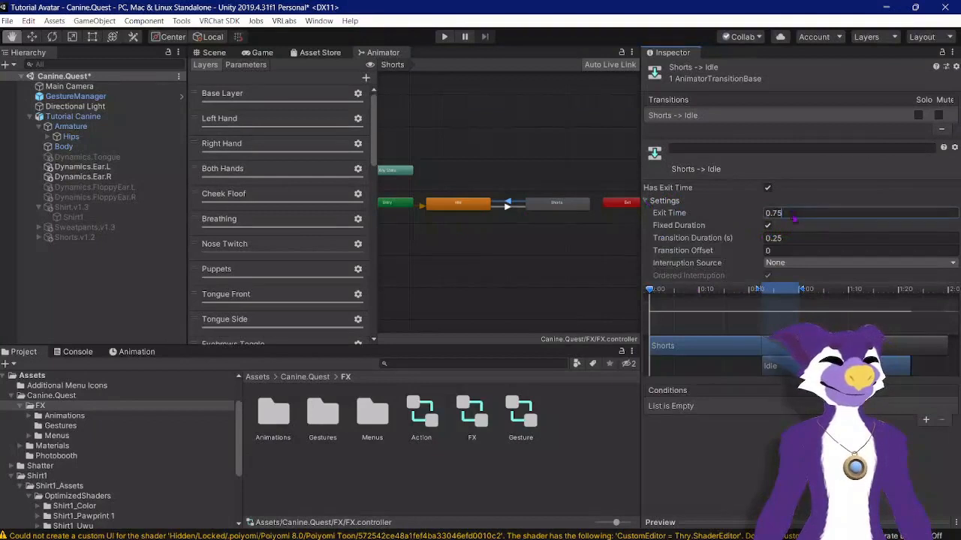
pyautogui.write('0')
pyautogui.click(791, 237)
pyautogui.write('0')
pyautogui.click(767, 189)
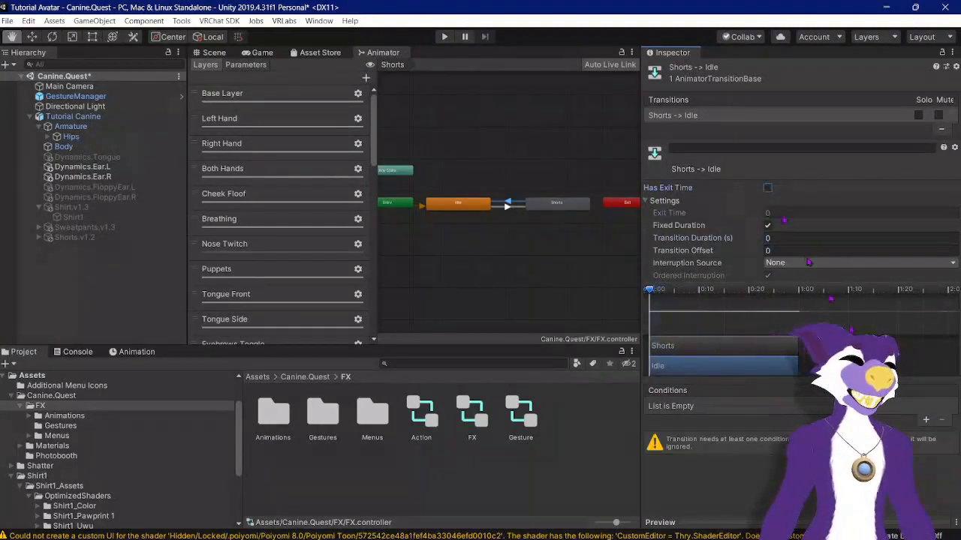
# Step: Add a Pants parameter condition with value 2 to the Shorts to Idle transition
pyautogui.click(924, 419)
pyautogui.click(719, 406)
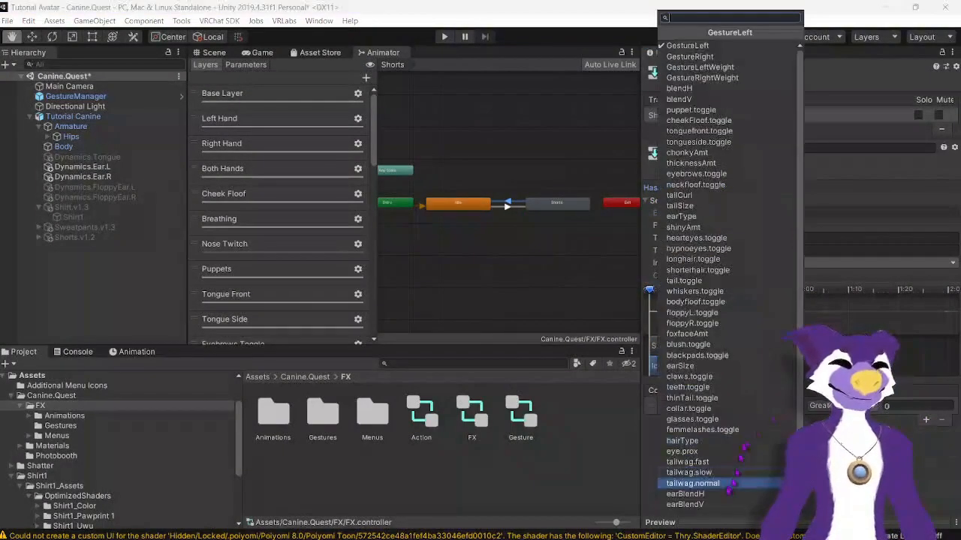
pyautogui.scroll(-2, 726, 488)
pyautogui.click(676, 507)
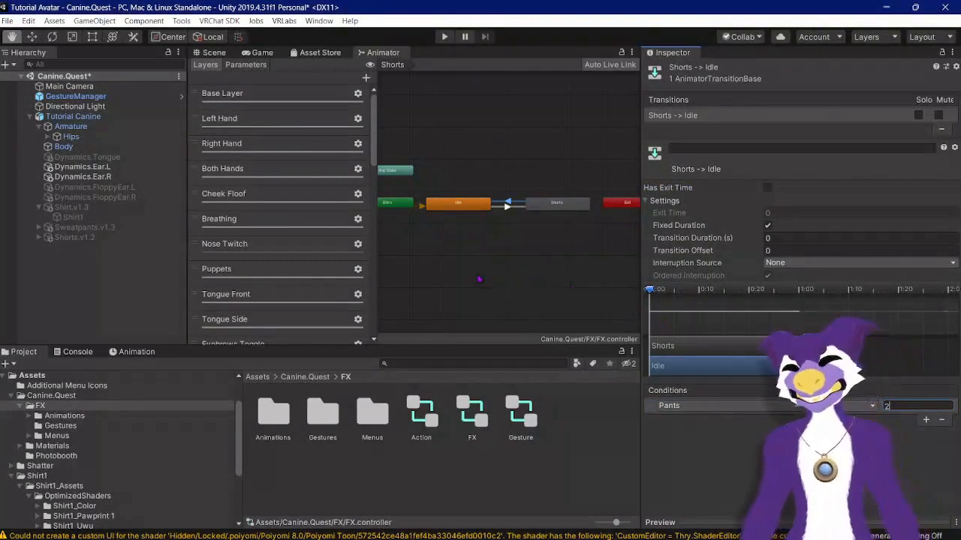
# Step: Open the MainMenu expressions menu, add a new control and move it above the Shirt control
pyautogui.doubleClick(369, 413)
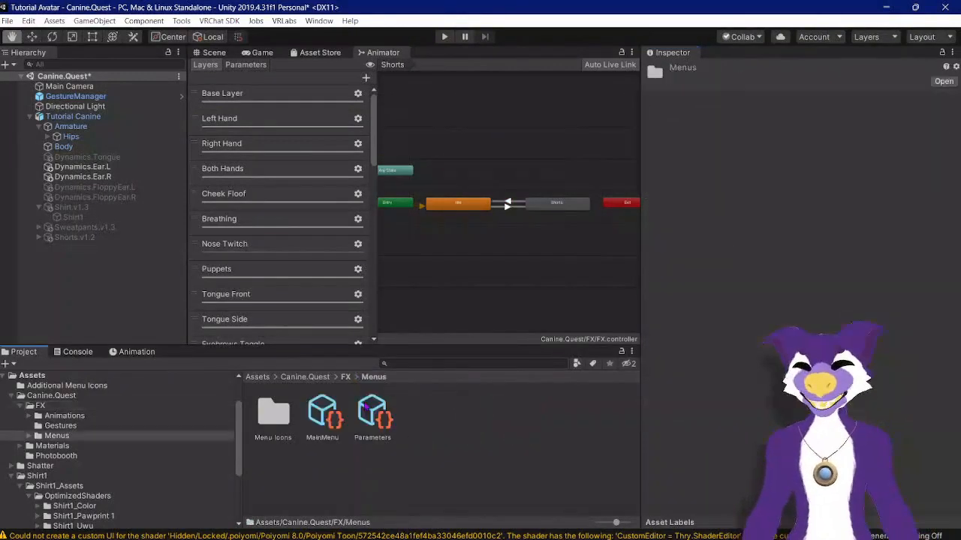
pyautogui.click(322, 413)
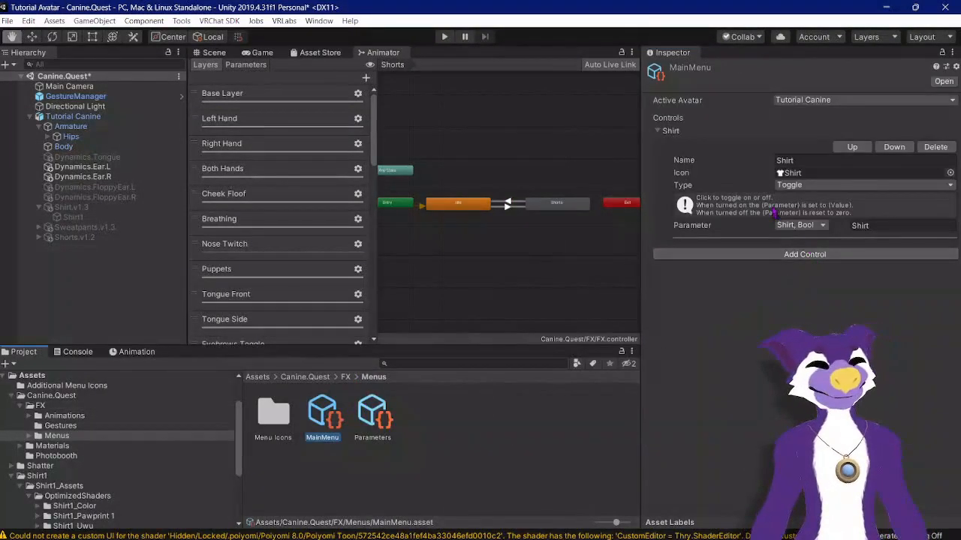
pyautogui.click(777, 253)
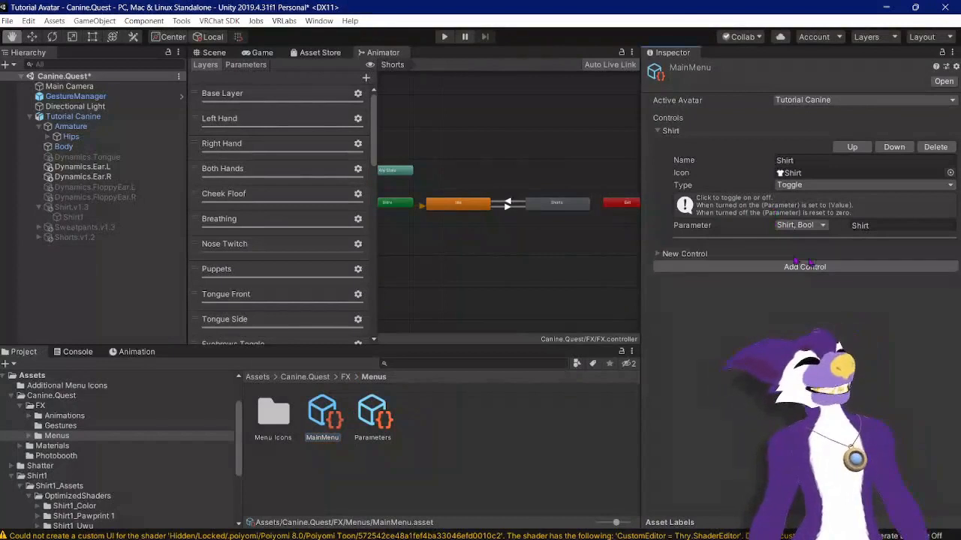
pyautogui.click(679, 253)
pyautogui.click(852, 270)
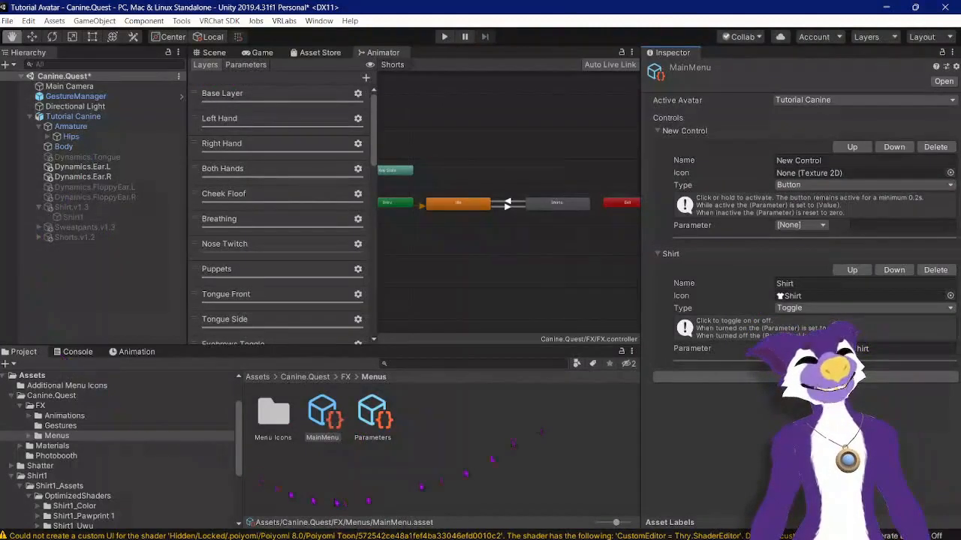
# Step: Name the new control Sweatpants and assign the Sweatpants icon texture
pyautogui.click(781, 160)
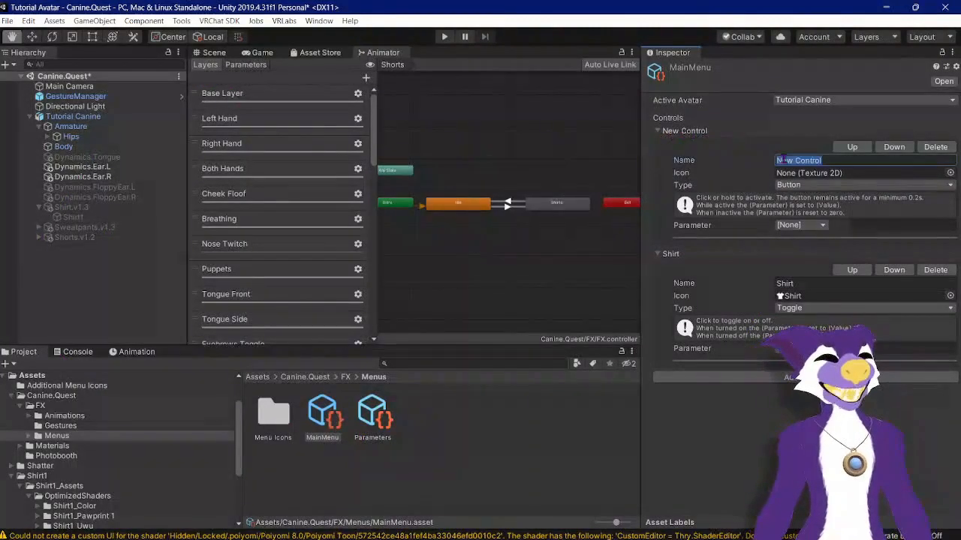
pyautogui.write('Sweatpa')
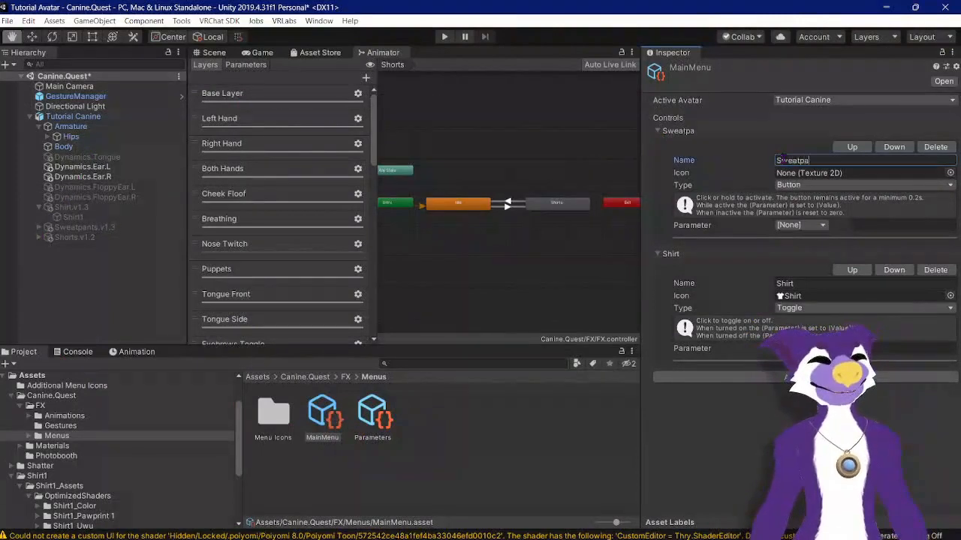
pyautogui.write('nts')
pyautogui.click(950, 173)
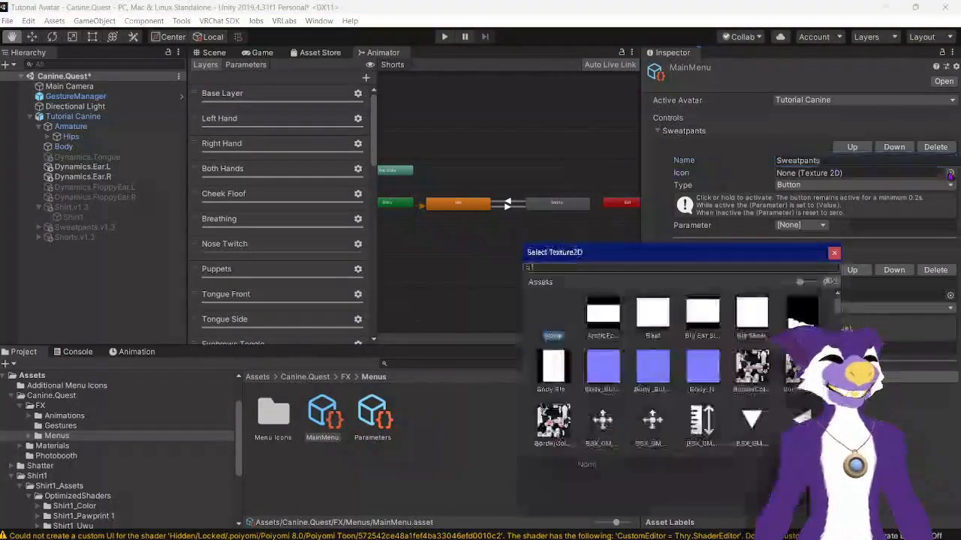
pyautogui.write('swea')
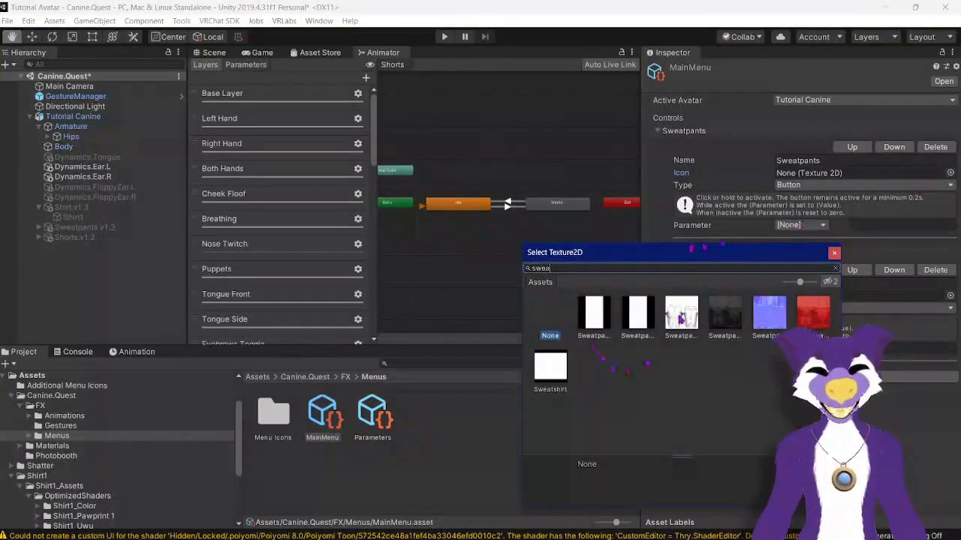
pyautogui.click(598, 308)
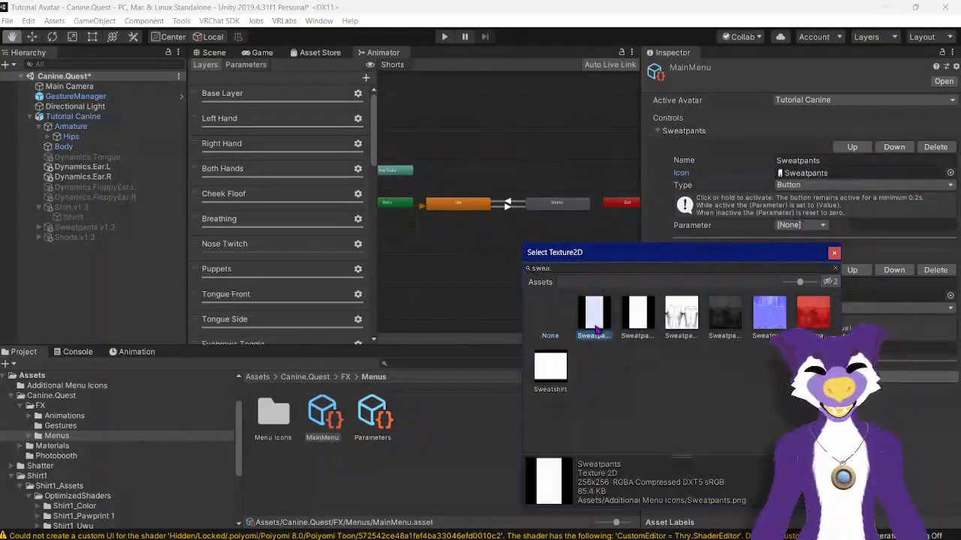
pyautogui.doubleClick(599, 330)
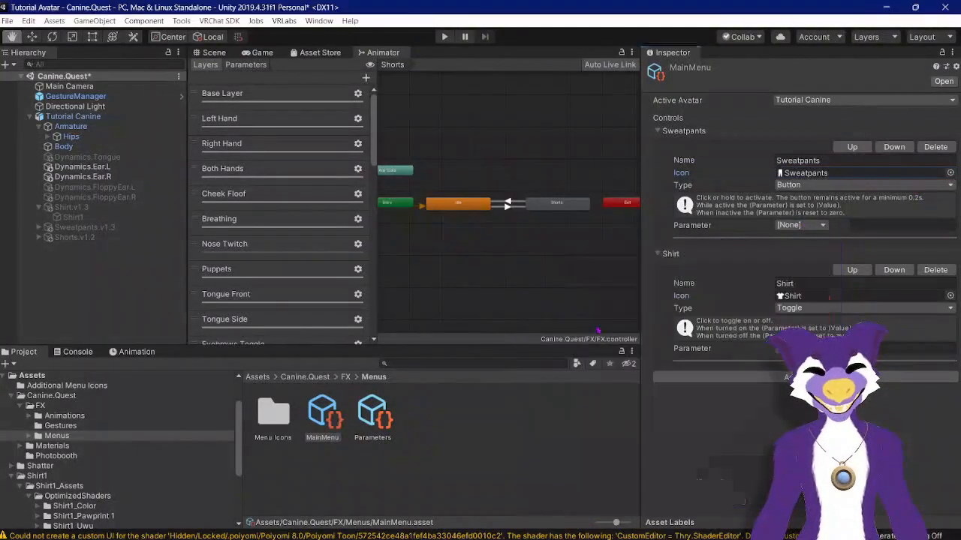
# Step: Set the Sweatpants control's type to Toggle and its parameter to Pants
pyautogui.click(825, 186)
pyautogui.click(801, 216)
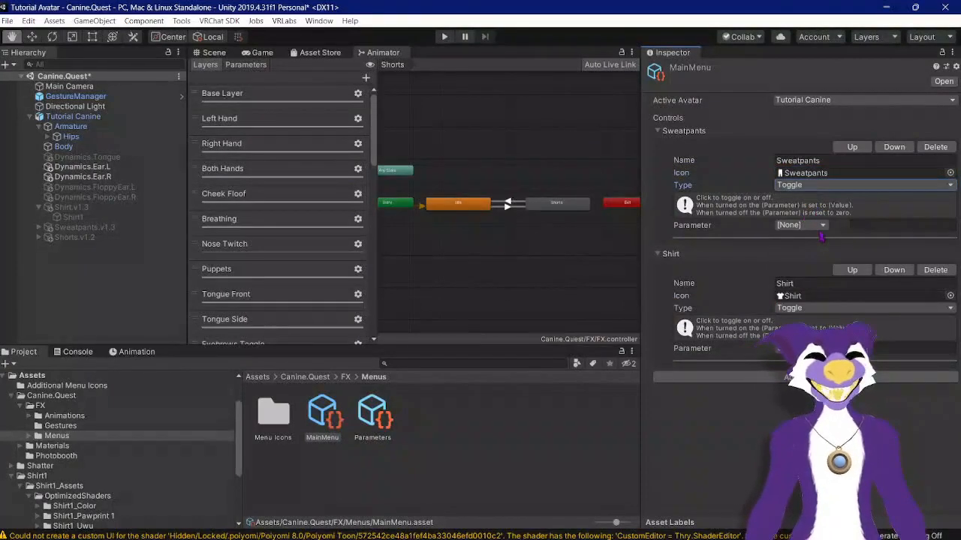
pyautogui.click(818, 226)
pyautogui.scroll(-2, 833, 276)
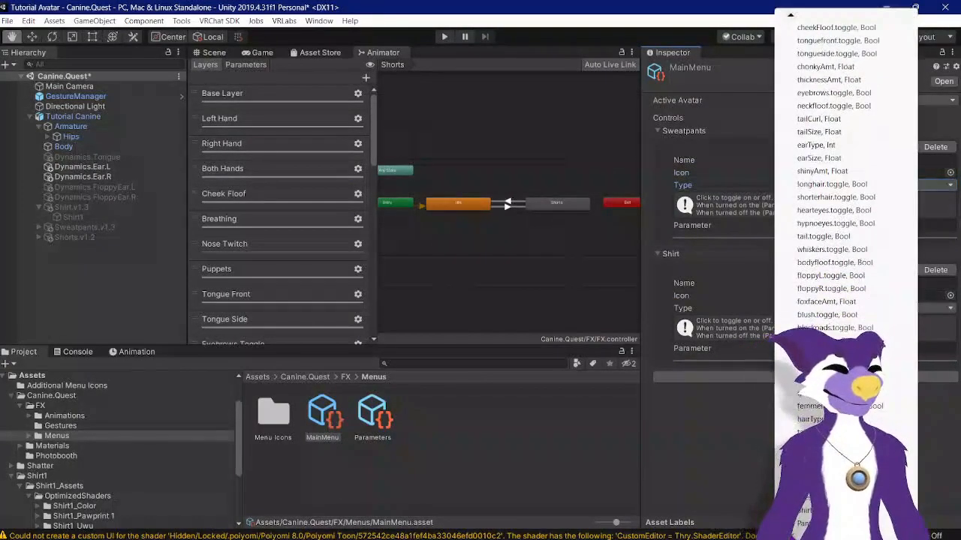
pyautogui.click(810, 237)
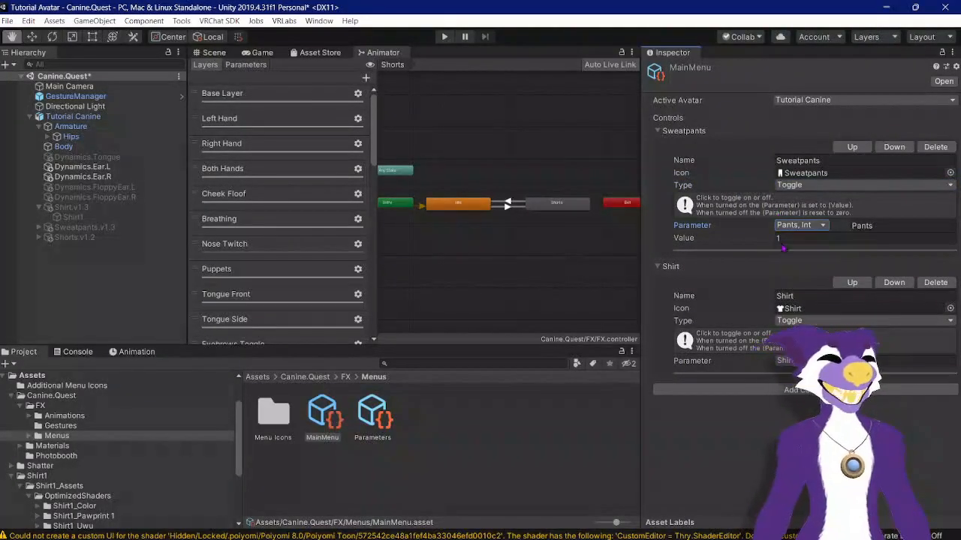
# Step: Add another control to the menu and move it to the top of the list
pyautogui.click(782, 390)
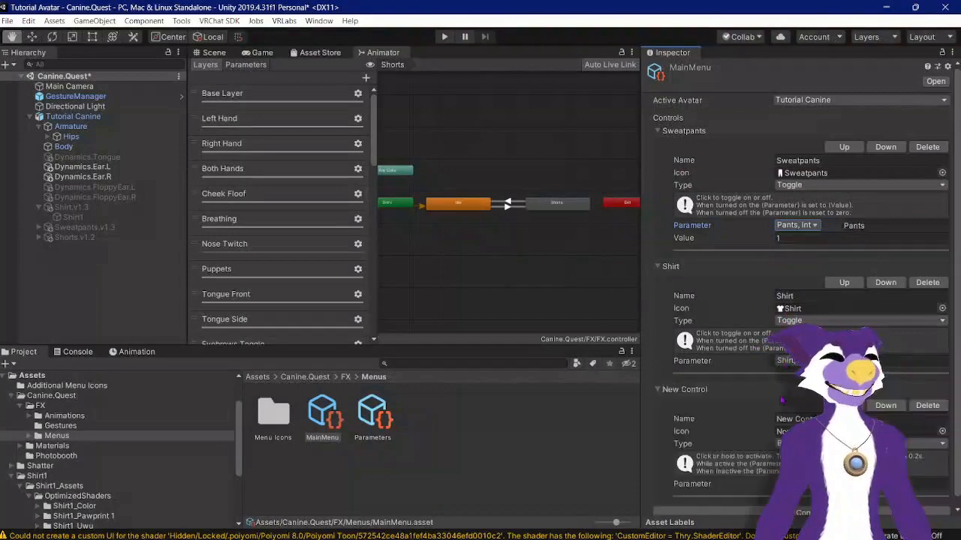
pyautogui.click(843, 405)
pyautogui.click(844, 283)
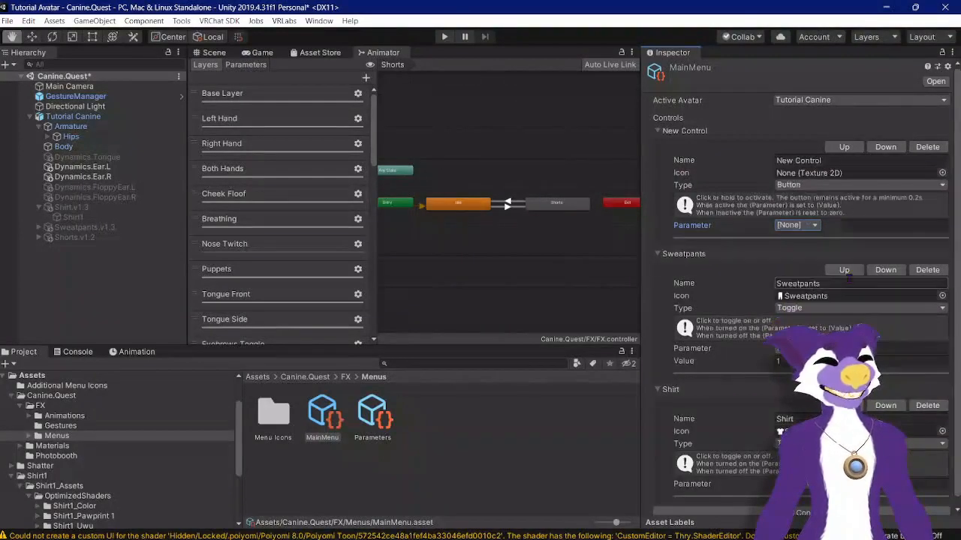
# Step: Name the new control Shorts and assign the Shorts icon texture
pyautogui.click(804, 161)
pyautogui.write('Shorts')
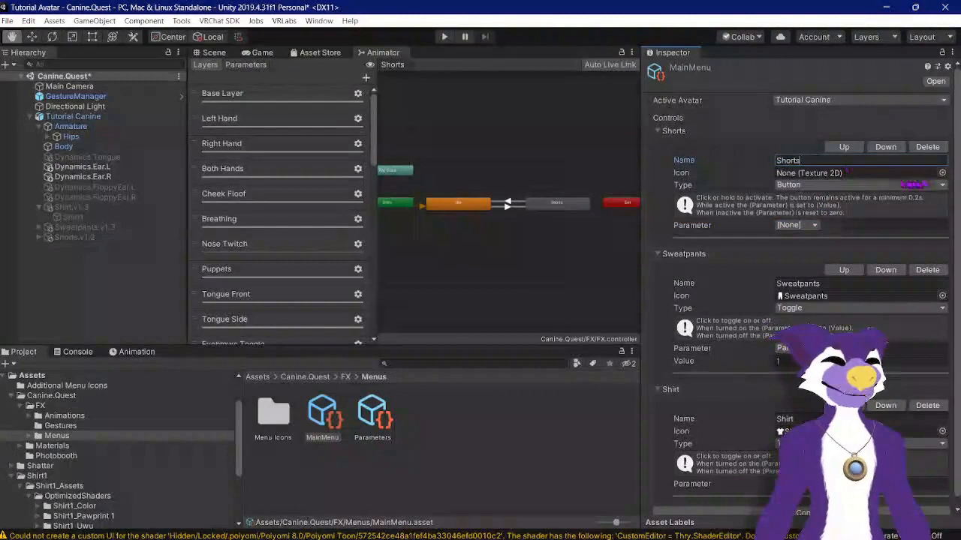
pyautogui.click(940, 174)
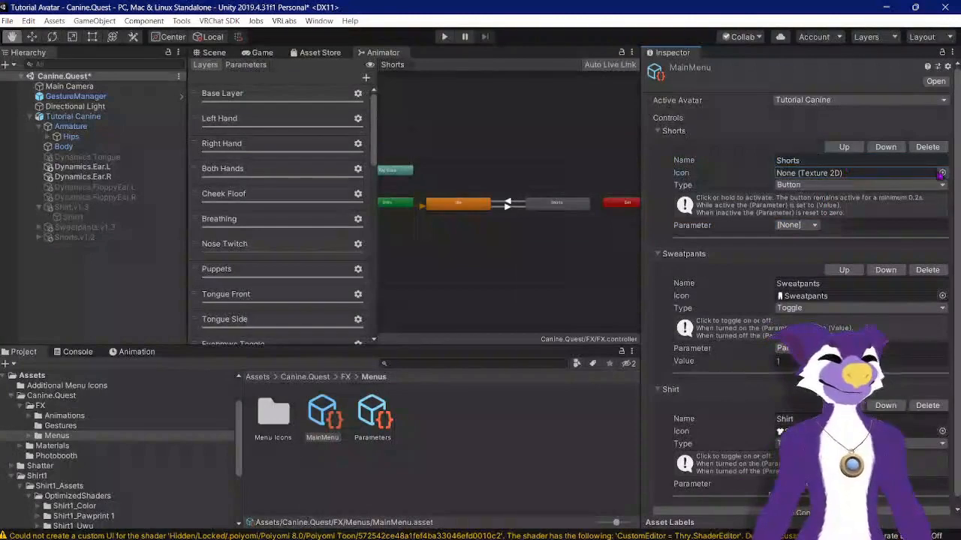
pyautogui.write('sho')
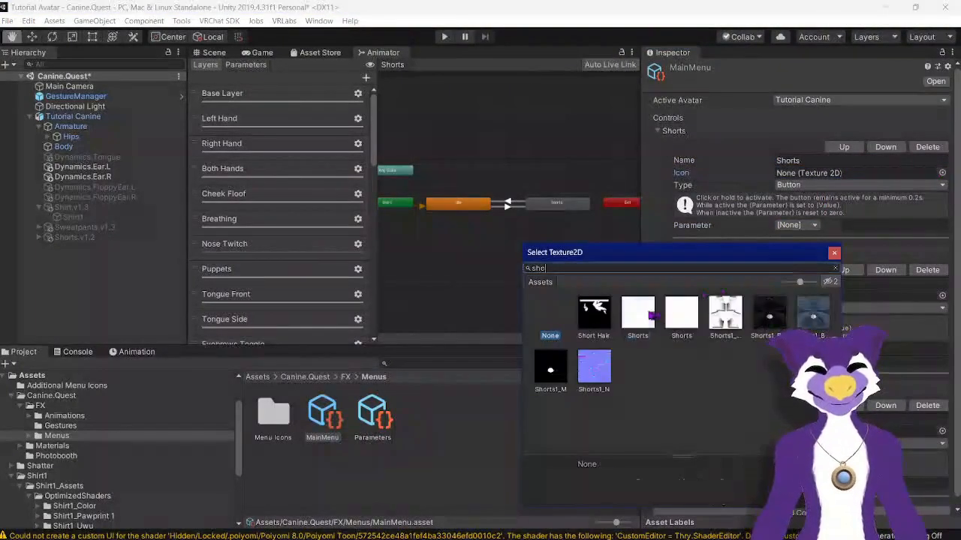
pyautogui.doubleClick(648, 315)
# Step: Set the Shorts control's parameter to Pants with a value of 2
pyautogui.click(808, 227)
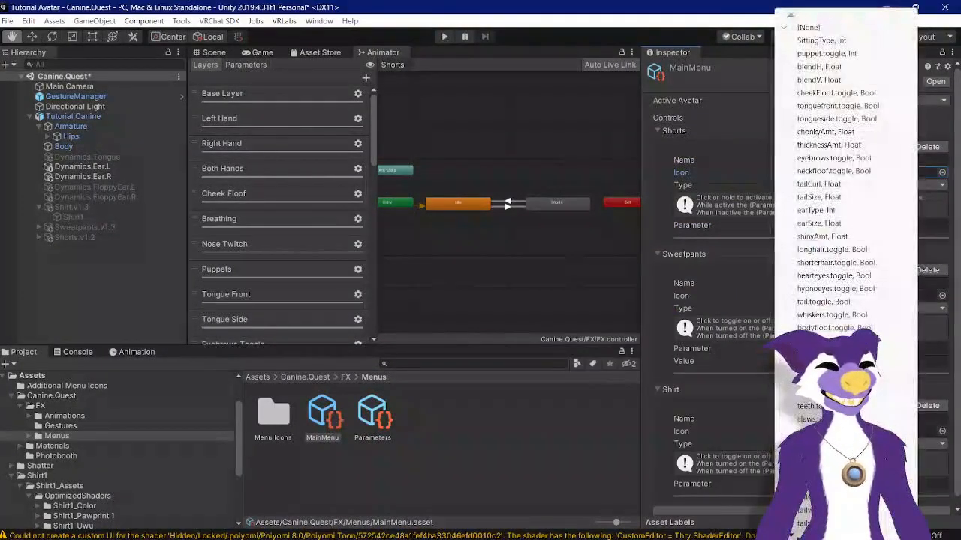
pyautogui.scroll(-5, 837, 173)
pyautogui.click(808, 524)
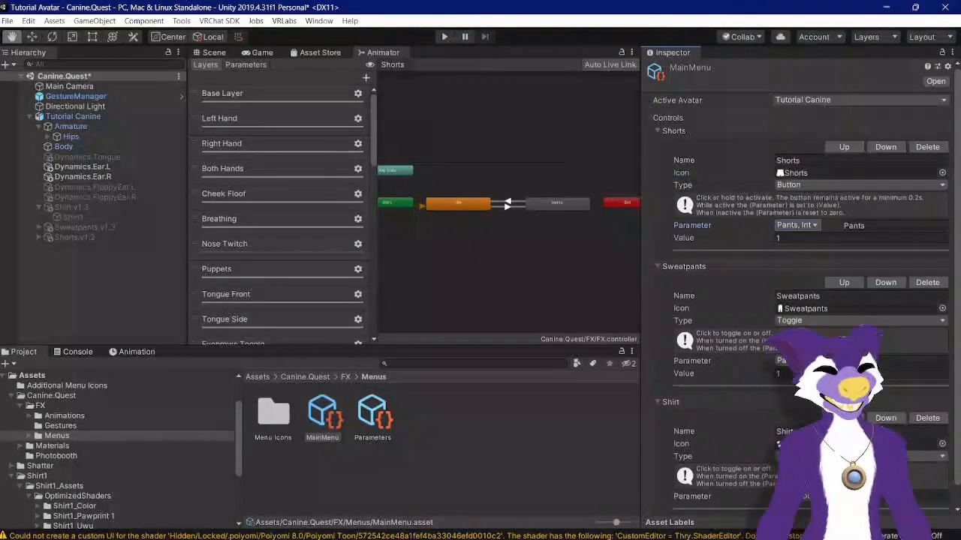
pyautogui.click(796, 239)
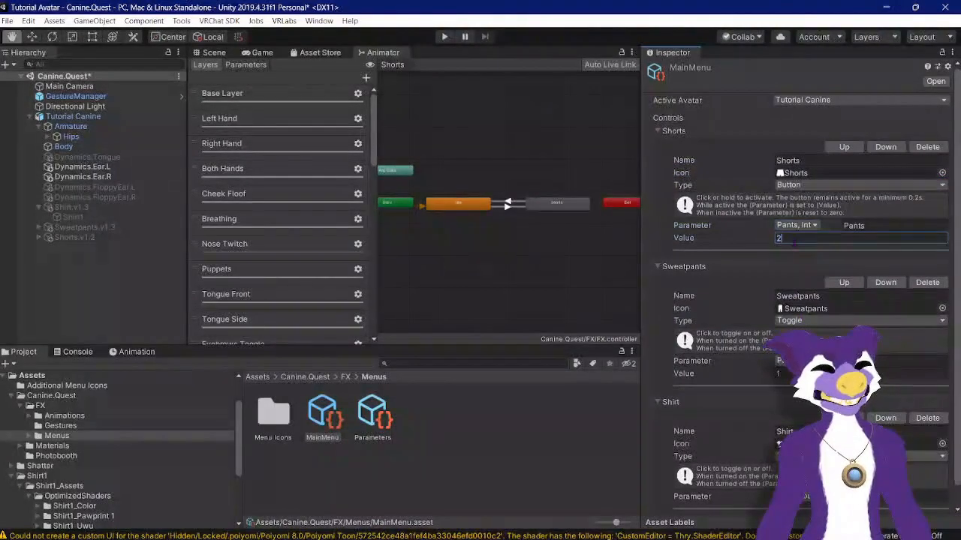
pyautogui.press('Return')
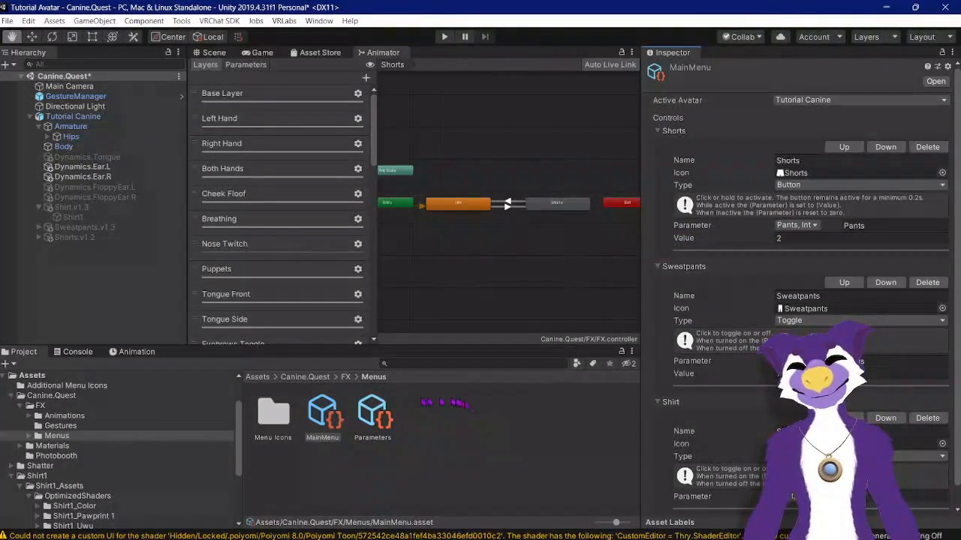
# Step: Enter play mode through Gesture Manager to preview the radial menu, then exit play mode
pyautogui.click(301, 471)
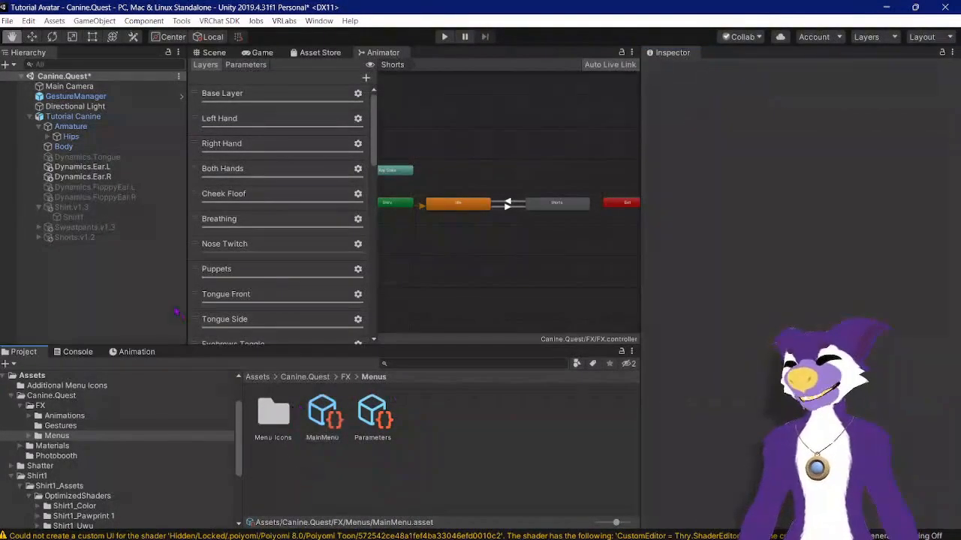
pyautogui.click(101, 101)
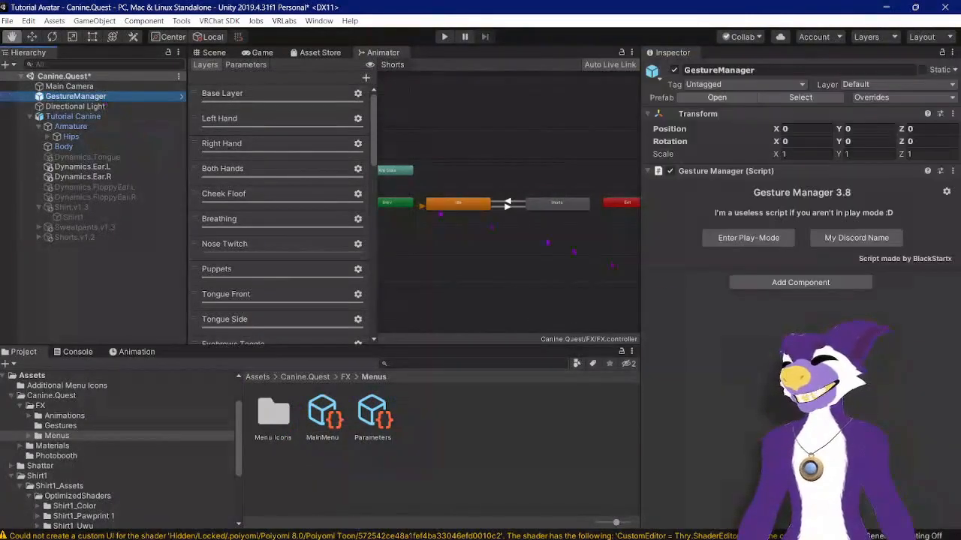
pyautogui.click(734, 239)
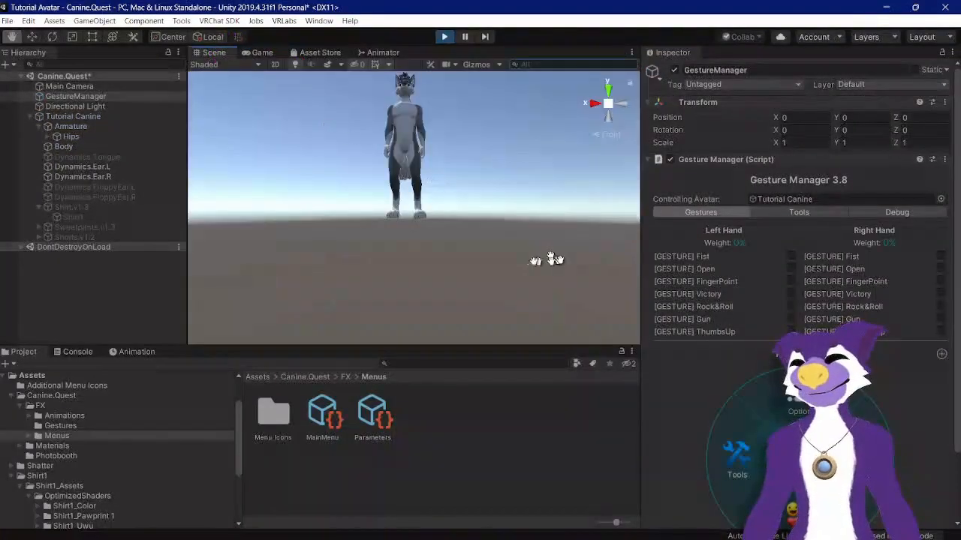
pyautogui.moveTo(264, 135); pyautogui.dragTo(302, 186, button='middle')
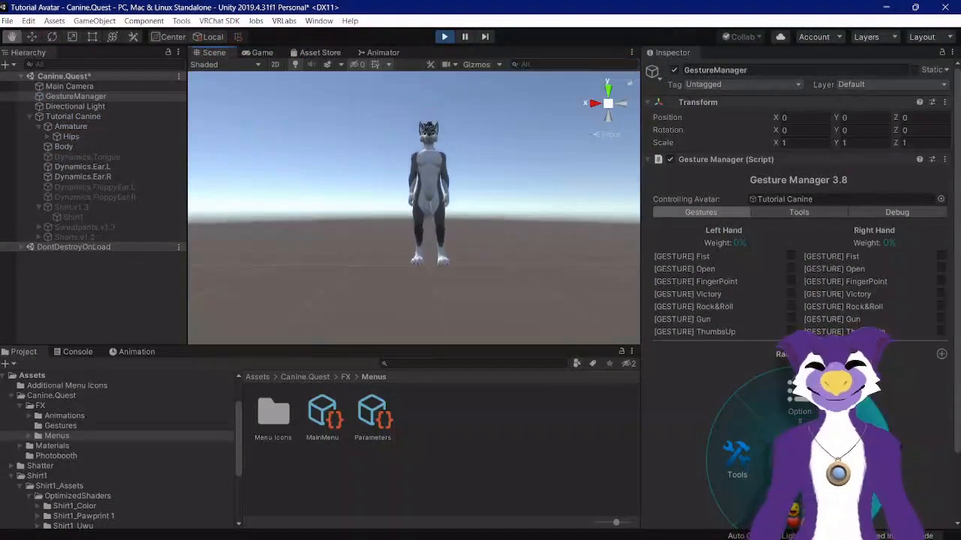
pyautogui.click(796, 512)
pyautogui.scroll(-3, 799, 510)
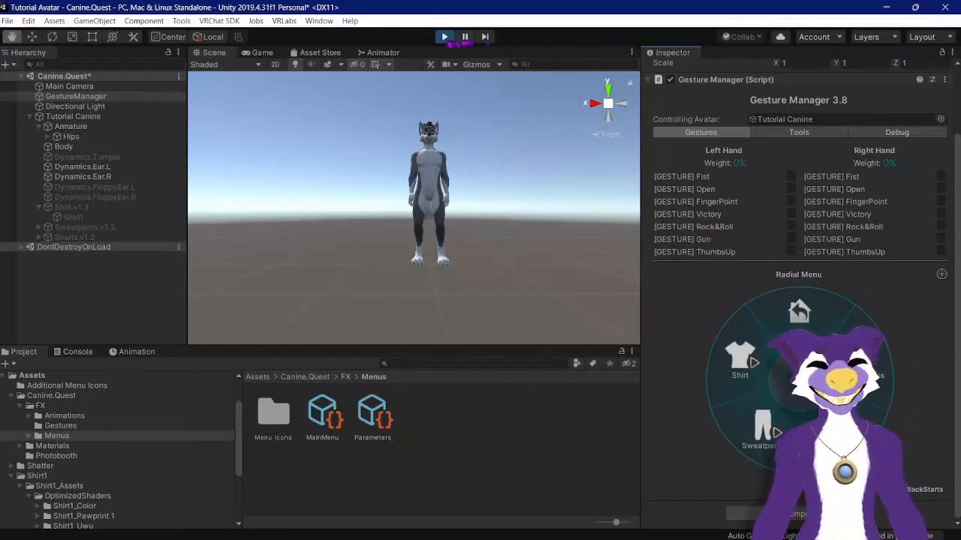
pyautogui.click(444, 36)
# Step: Change the Shorts control's type to Toggle in MainMenu
pyautogui.click(322, 414)
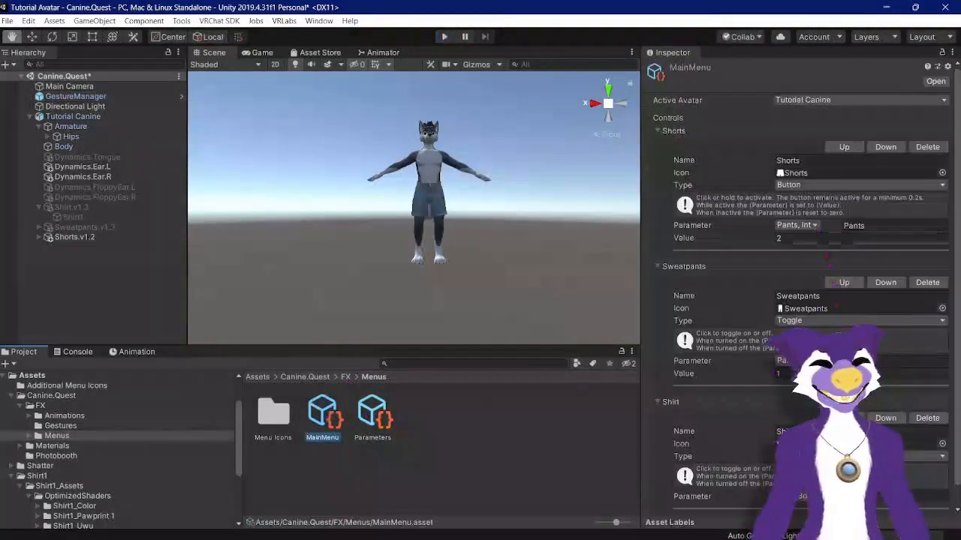
pyautogui.click(817, 187)
pyautogui.click(813, 214)
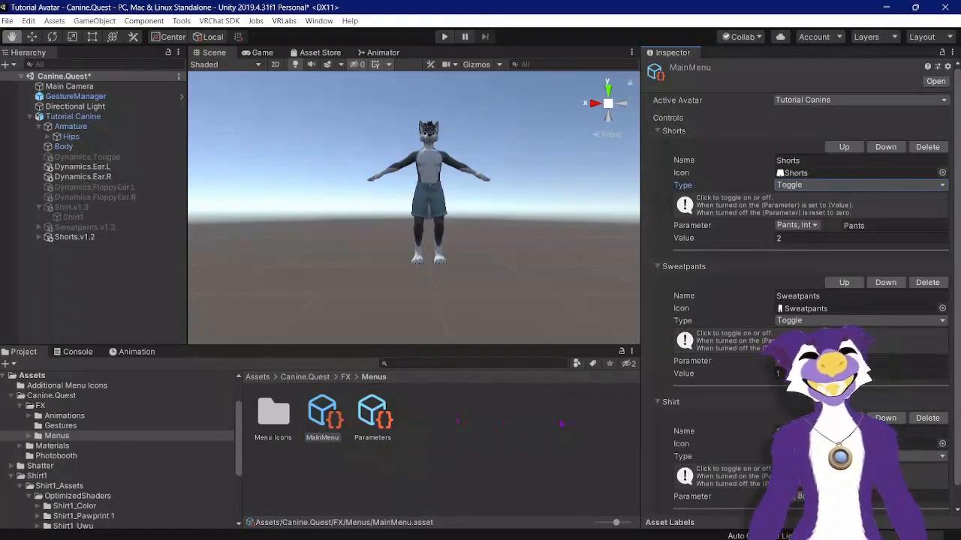
# Step: Enter play mode through Gesture Manager and return to the Scene view
pyautogui.click(102, 107)
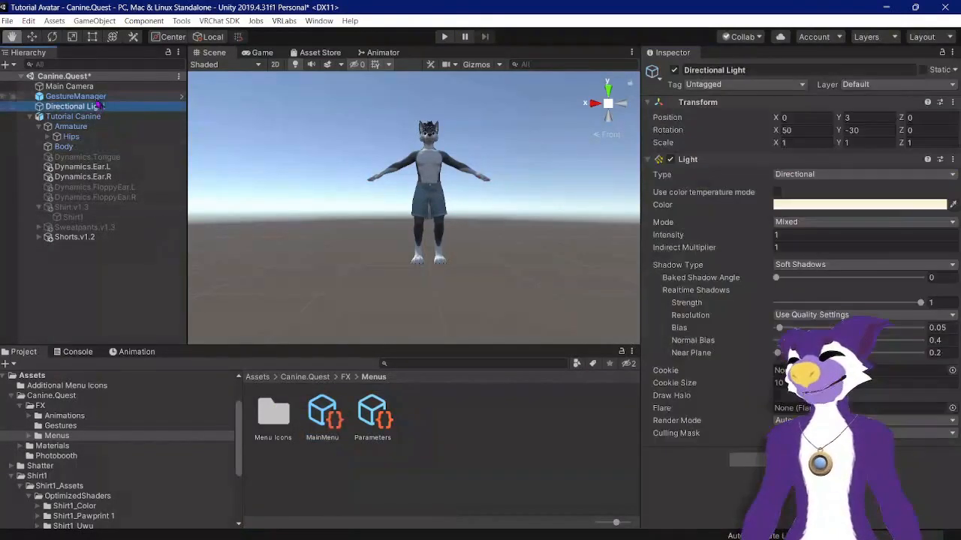
pyautogui.click(98, 96)
pyautogui.click(709, 238)
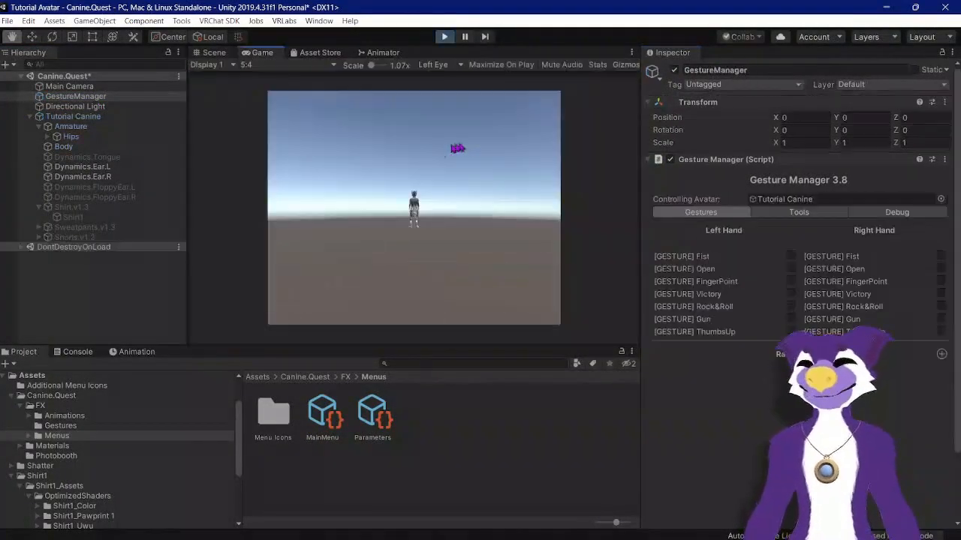
pyautogui.click(213, 54)
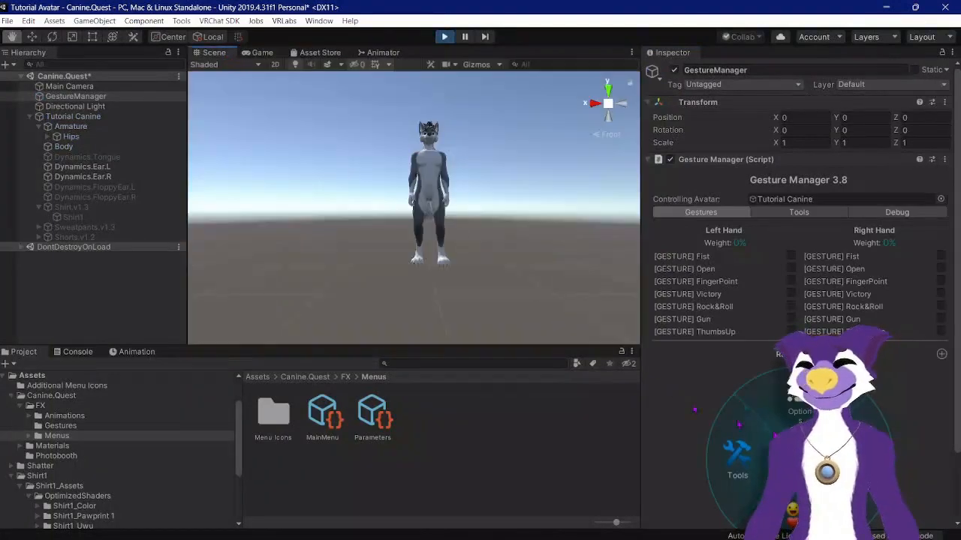
# Step: Open the radial menu options and toggle Sweatpants and Shorts alternately to test the clothing switches
pyautogui.click(859, 450)
pyautogui.scroll(-2, 797, 338)
pyautogui.click(775, 440)
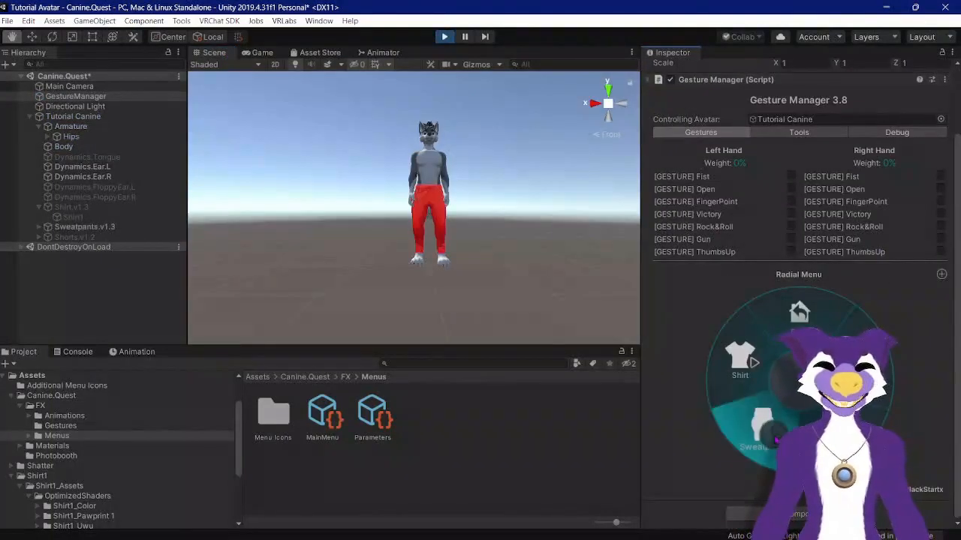
pyautogui.click(837, 429)
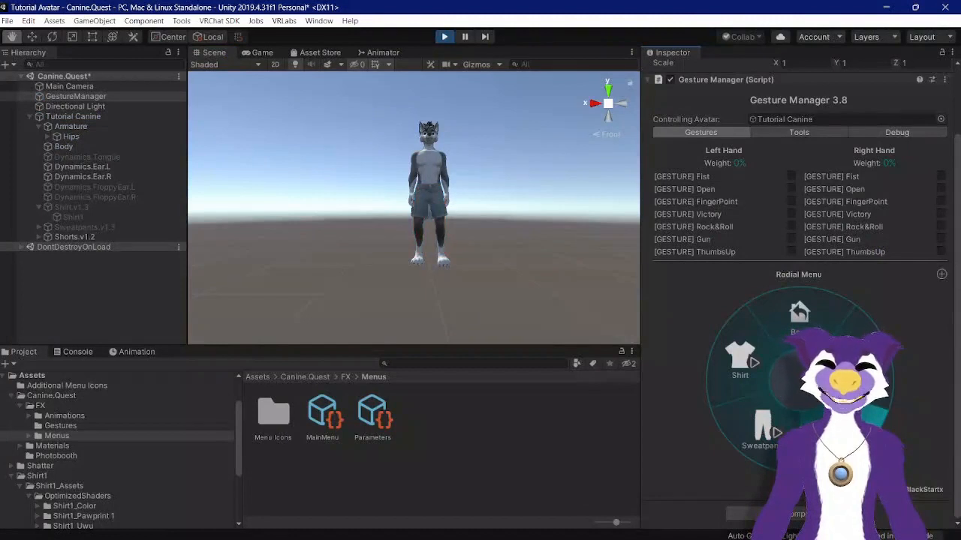
pyautogui.click(764, 439)
pyautogui.click(835, 431)
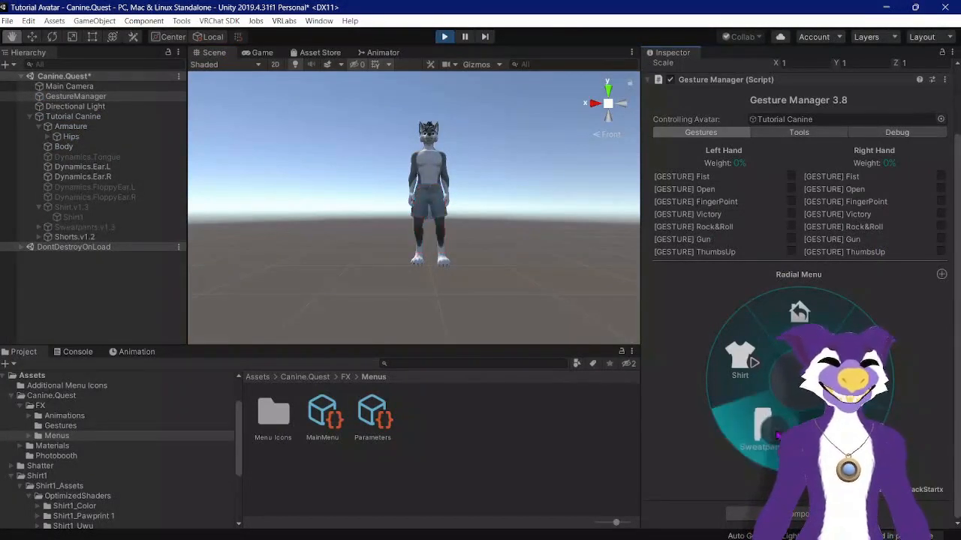
# Step: Toggle Shirt, Sweatpants and Shorts alternately in the radial menu options, return to the menu root and exit play mode
pyautogui.click(765, 435)
pyautogui.click(774, 442)
pyautogui.click(769, 437)
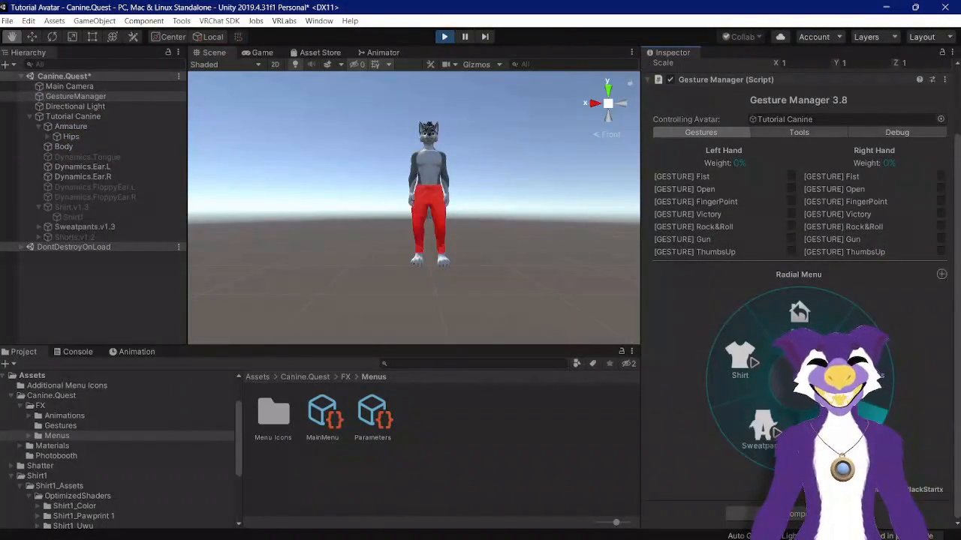
pyautogui.click(770, 437)
pyautogui.click(740, 360)
pyautogui.click(769, 436)
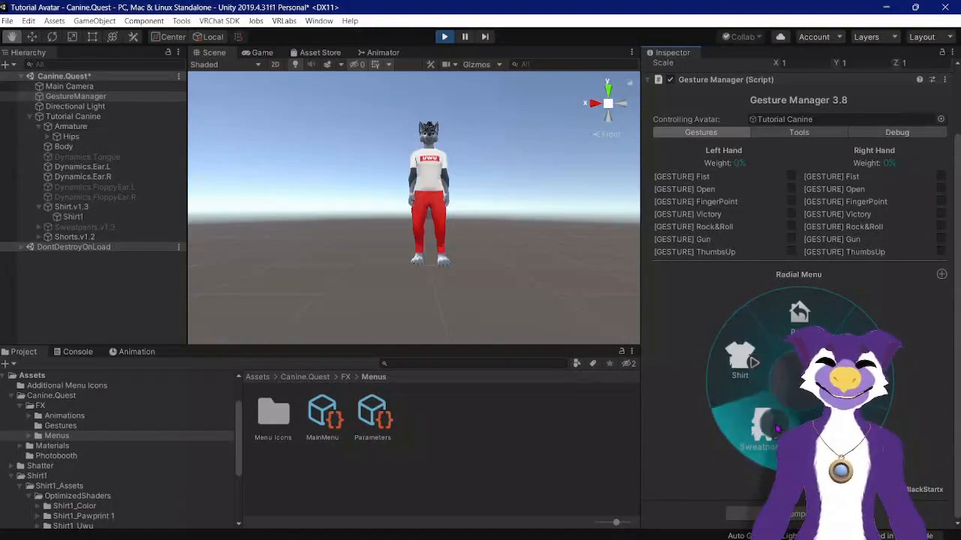
pyautogui.click(770, 435)
pyautogui.click(770, 435)
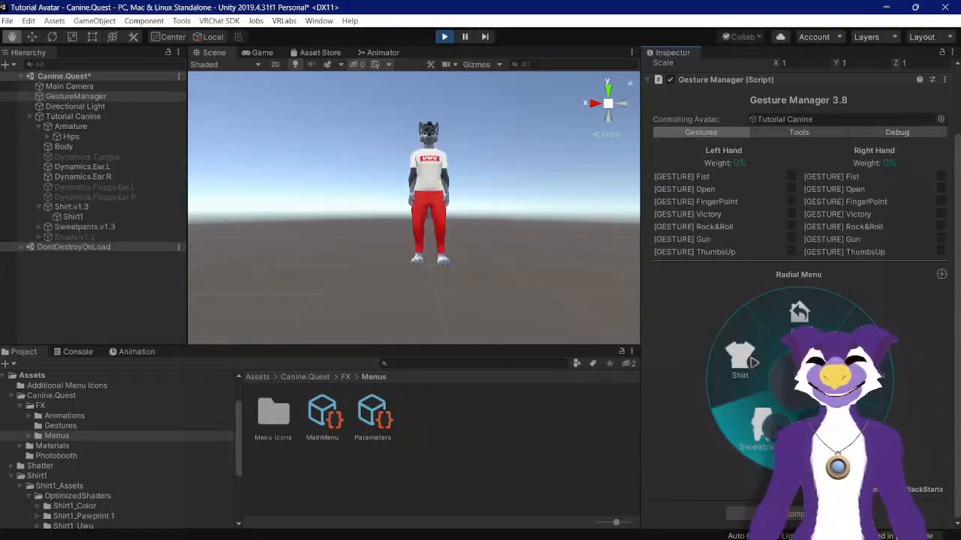
pyautogui.click(830, 429)
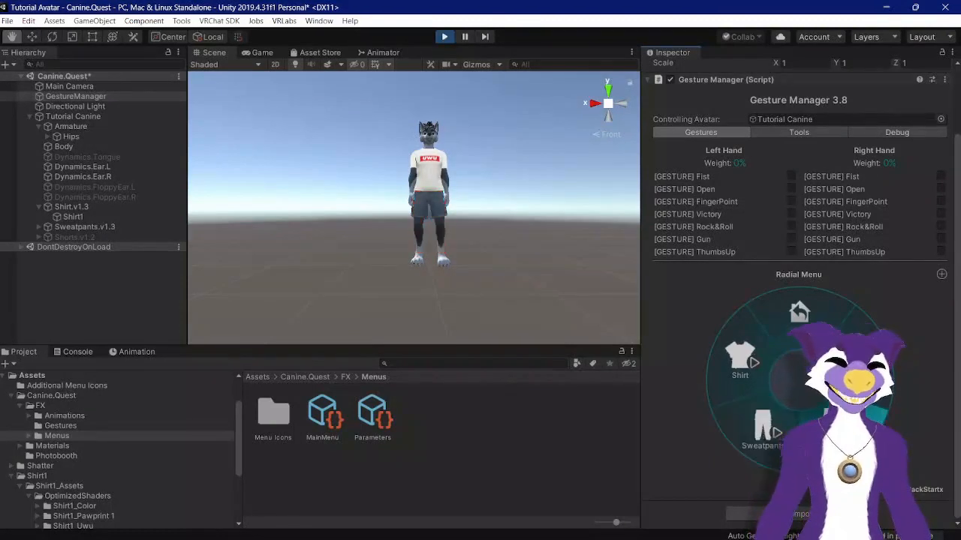
pyautogui.click(771, 429)
pyautogui.click(830, 429)
pyautogui.click(762, 424)
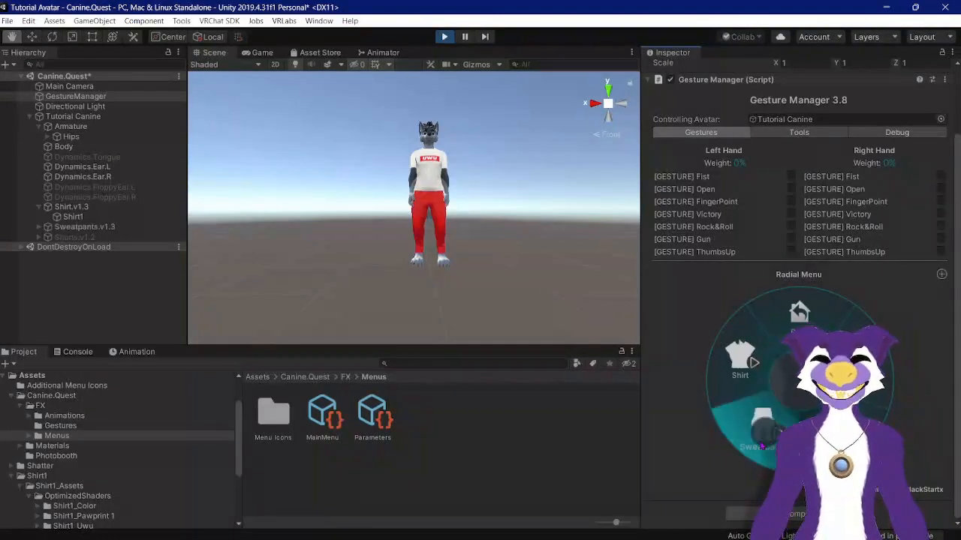
pyautogui.click(740, 359)
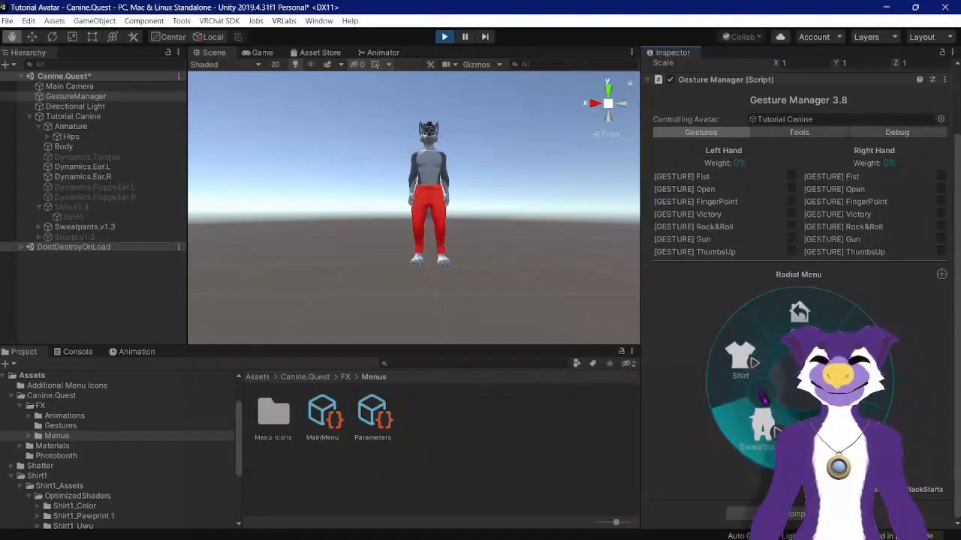
pyautogui.click(741, 359)
pyautogui.click(759, 431)
pyautogui.click(758, 432)
pyautogui.click(758, 432)
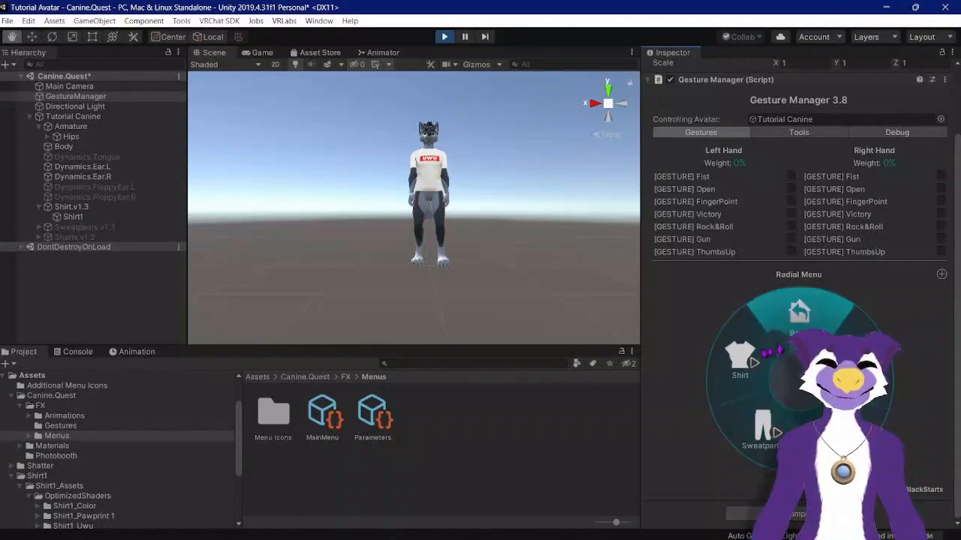
pyautogui.click(740, 359)
pyautogui.click(799, 311)
pyautogui.click(444, 37)
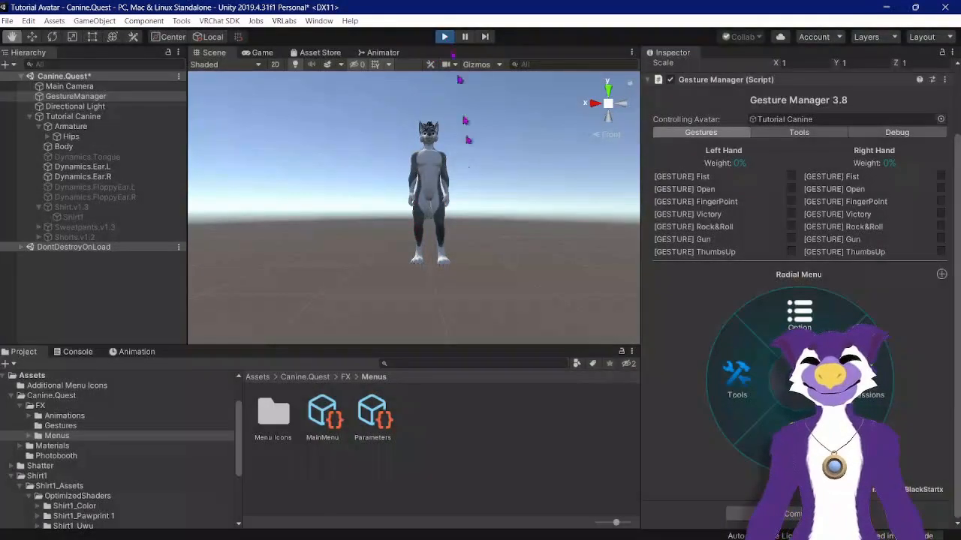
# Step: Deactivate the Shorts.v1.2 object in the hierarchy
pyautogui.click(131, 238)
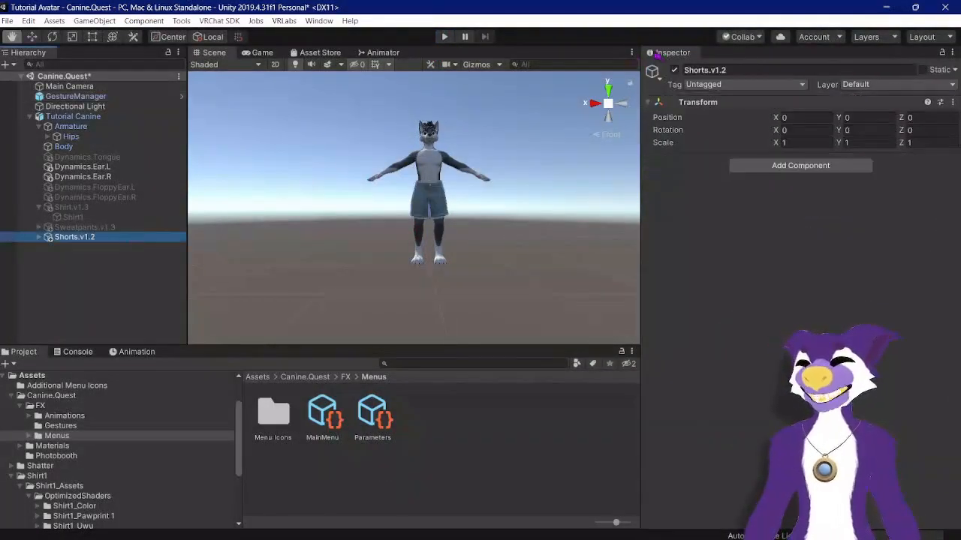
pyautogui.click(674, 70)
# Step: Inspect the Shirt1 mesh's blendshapes, then browse back to the project's Assets folder
pyautogui.click(73, 217)
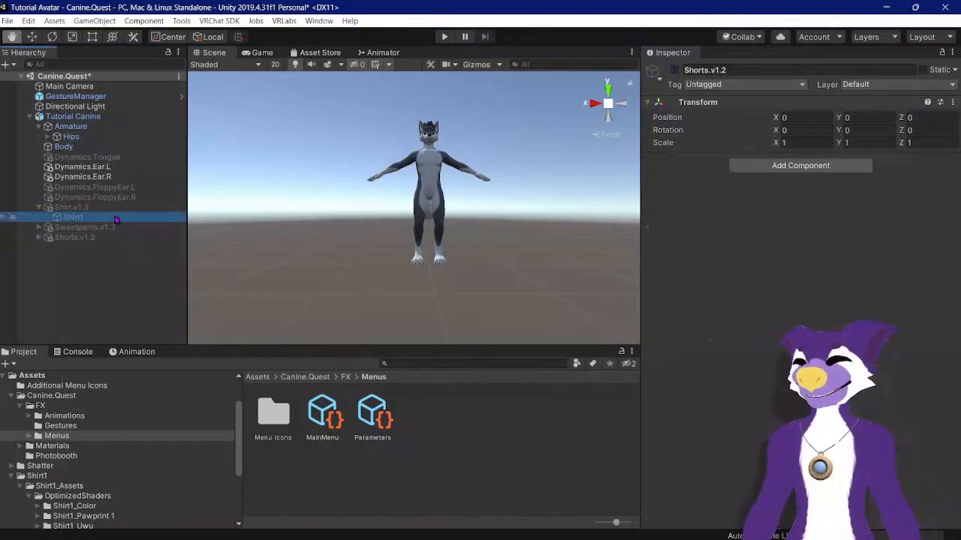
pyautogui.click(912, 316)
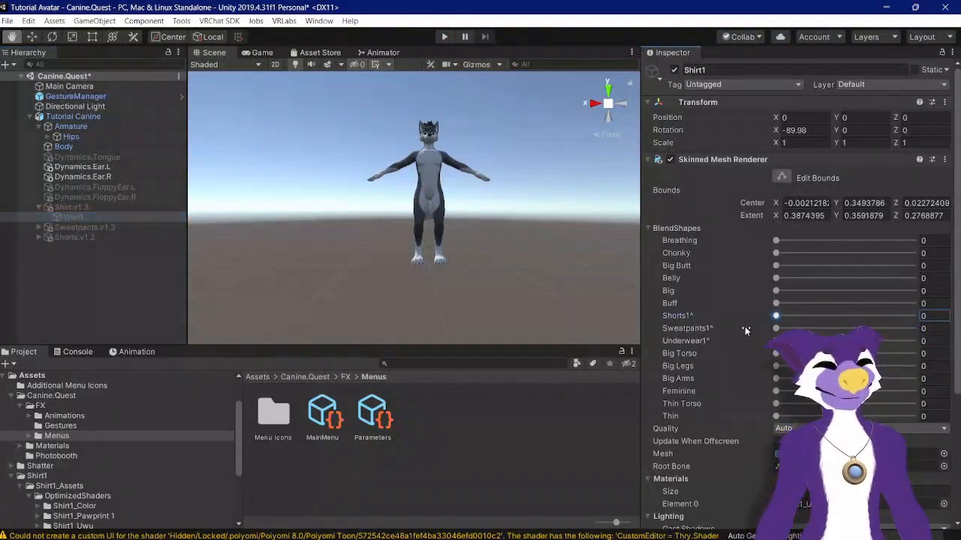
pyautogui.click(519, 460)
pyautogui.click(258, 377)
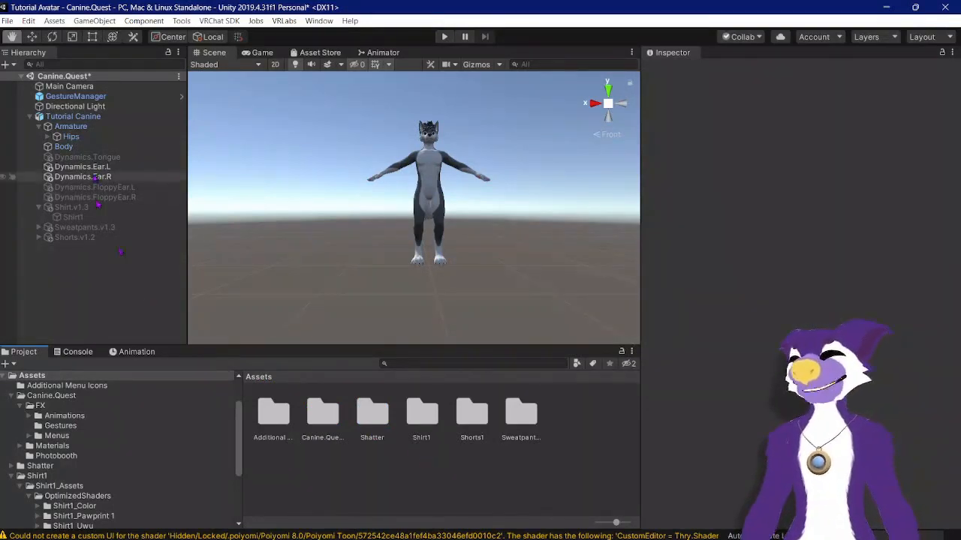
# Step: Enter play mode through Gesture Manager and open the radial menu's Options
pyautogui.click(75, 96)
pyautogui.click(709, 239)
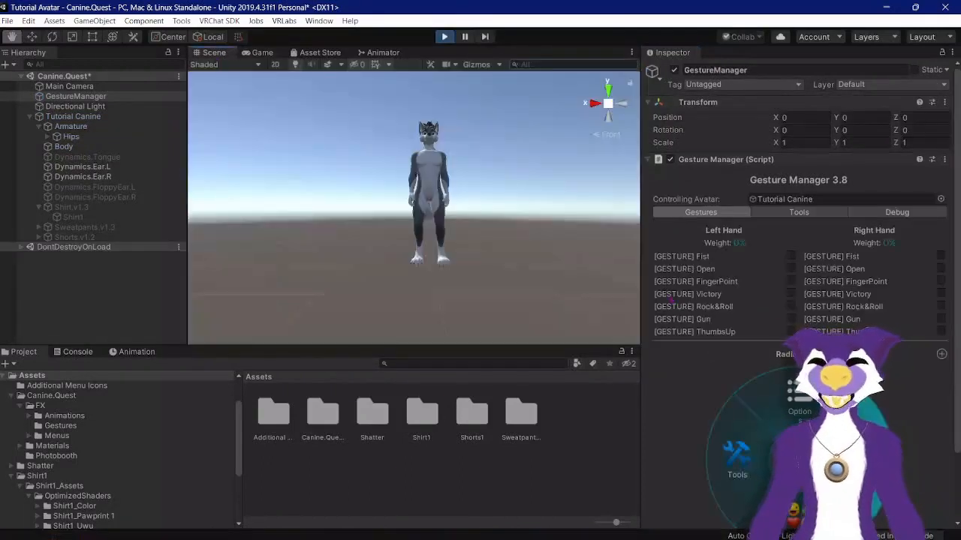
pyautogui.click(857, 454)
# Step: Toggle Shirt and Sweatpants repeatedly in the radial menu to test the switches, then exit play mode
pyautogui.scroll(-3, 848, 443)
pyautogui.click(759, 426)
pyautogui.click(748, 367)
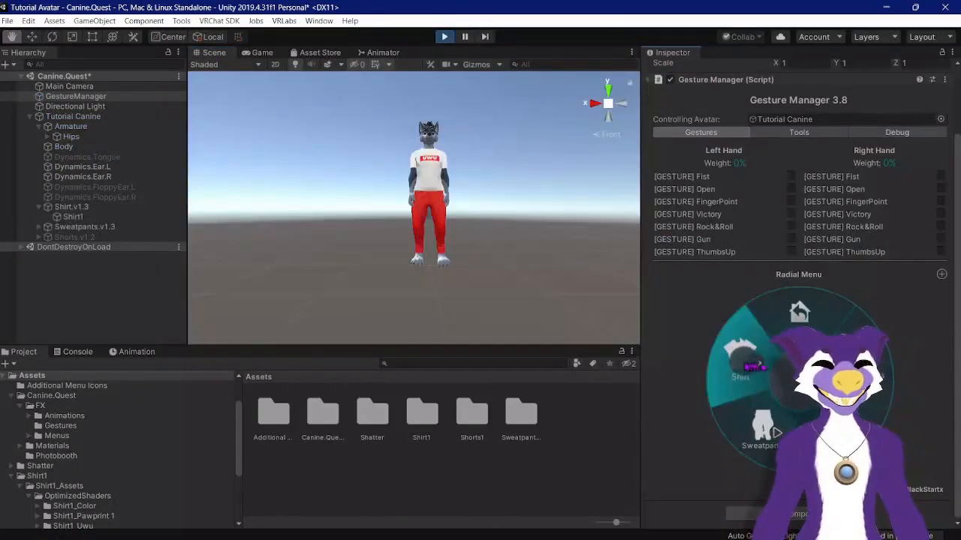
pyautogui.click(746, 365)
pyautogui.click(762, 427)
pyautogui.click(761, 428)
pyautogui.click(749, 370)
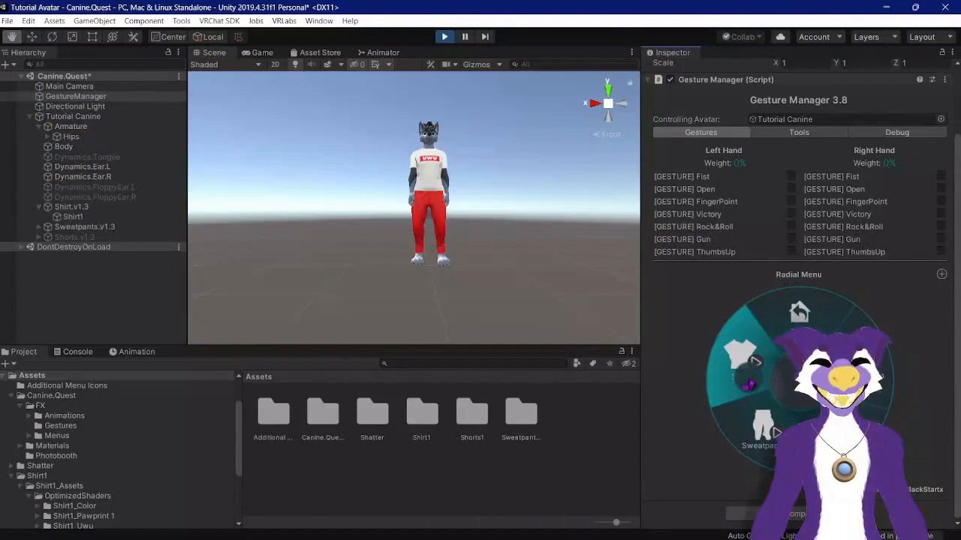
pyautogui.click(747, 366)
pyautogui.click(761, 426)
pyautogui.click(762, 426)
pyautogui.click(747, 367)
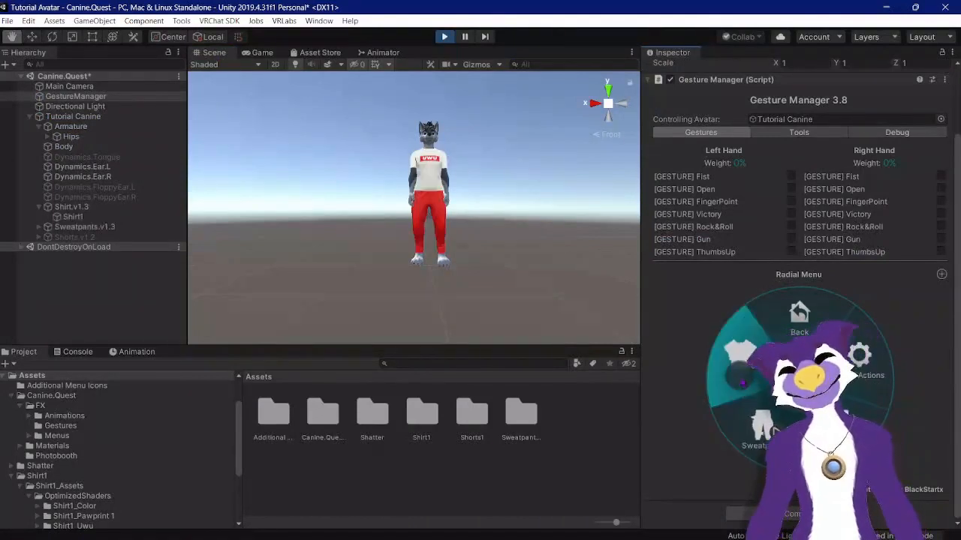
pyautogui.click(747, 366)
pyautogui.click(761, 426)
pyautogui.click(761, 426)
pyautogui.click(747, 367)
pyautogui.click(754, 364)
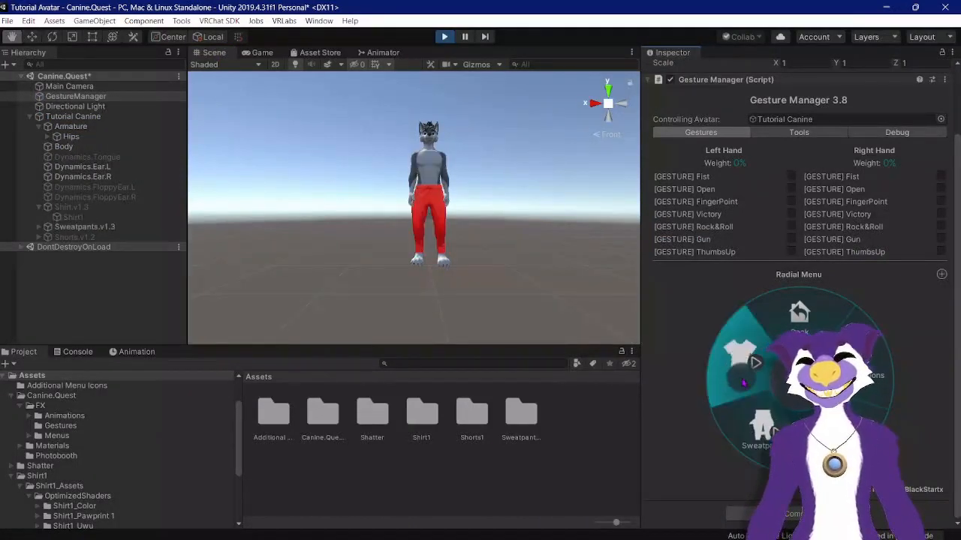
pyautogui.click(762, 426)
pyautogui.click(747, 366)
pyautogui.click(747, 366)
pyautogui.click(761, 426)
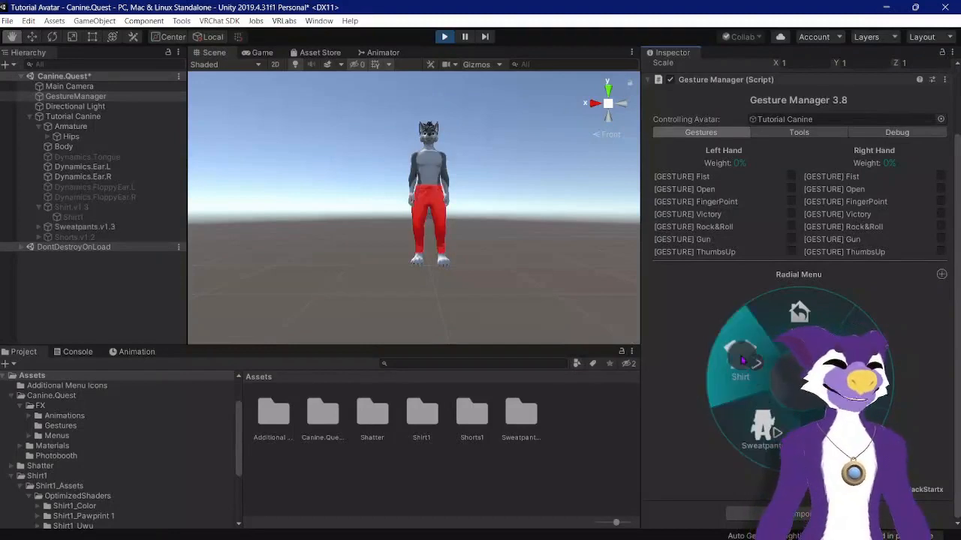
pyautogui.click(747, 367)
pyautogui.click(747, 366)
pyautogui.click(761, 427)
pyautogui.click(761, 426)
pyautogui.click(745, 359)
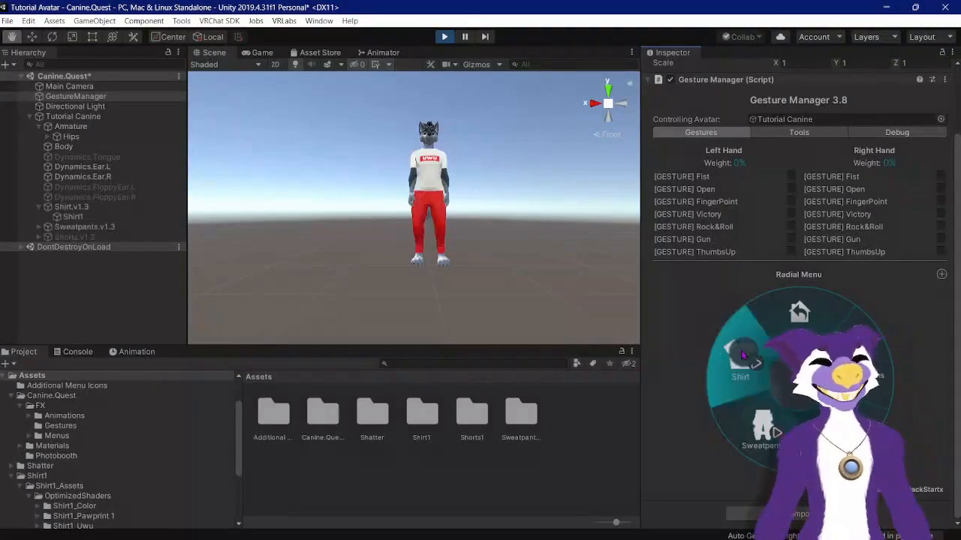
pyautogui.click(744, 359)
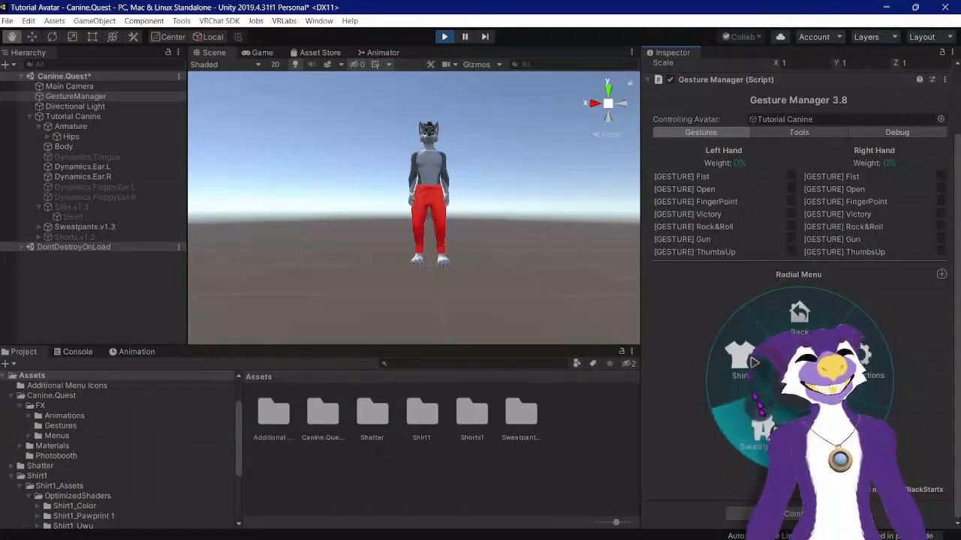
pyautogui.click(761, 426)
pyautogui.click(442, 36)
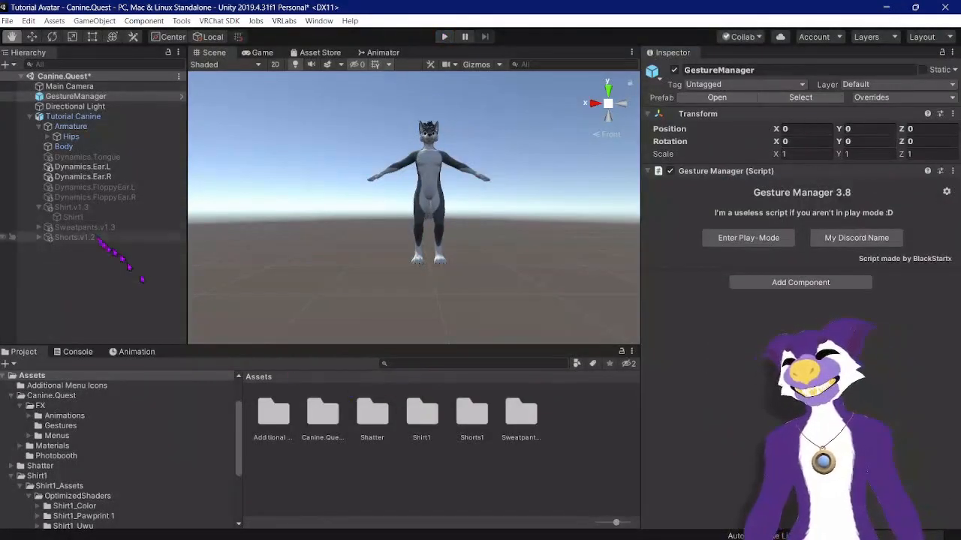
# Step: Open the Parameters asset in the Canine.Quest FX Menus folder and review its parameter list
pyautogui.doubleClick(319, 417)
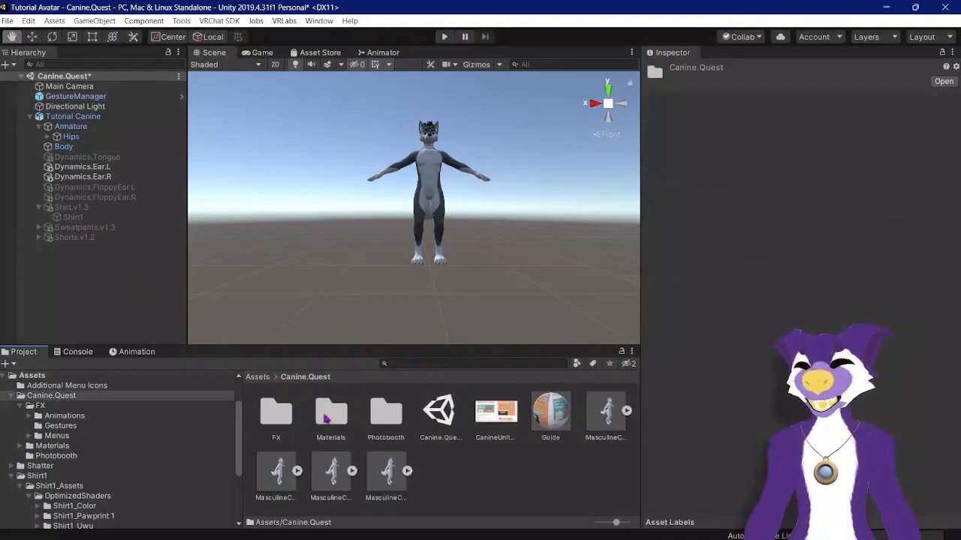
pyautogui.doubleClick(281, 417)
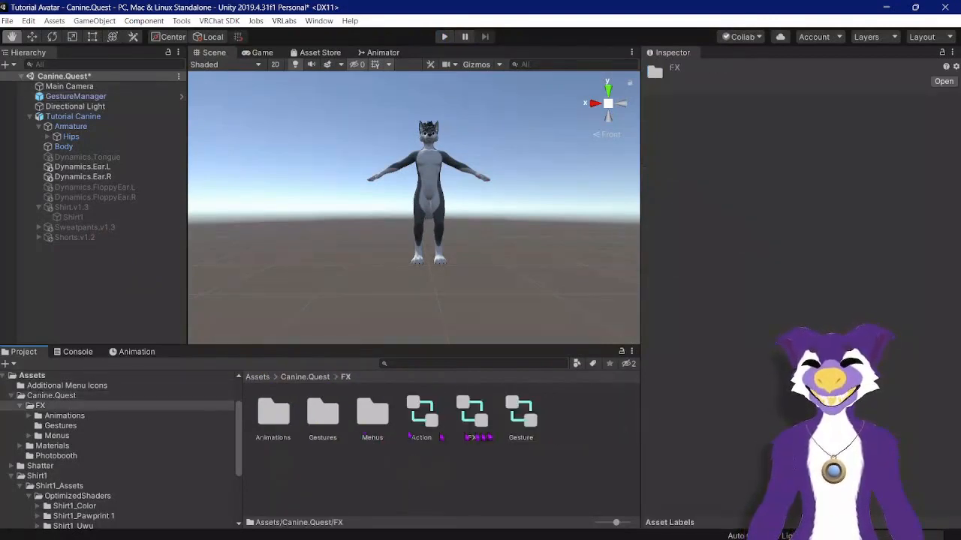
pyautogui.doubleClick(372, 415)
pyautogui.click(373, 416)
pyautogui.scroll(-10, 713, 376)
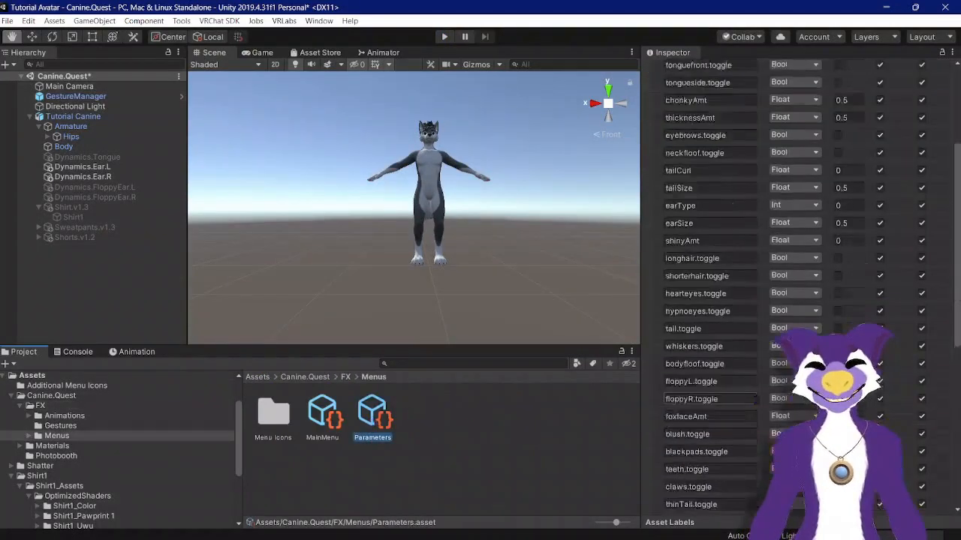
pyautogui.scroll(-5, 713, 301)
pyautogui.scroll(15, 713, 300)
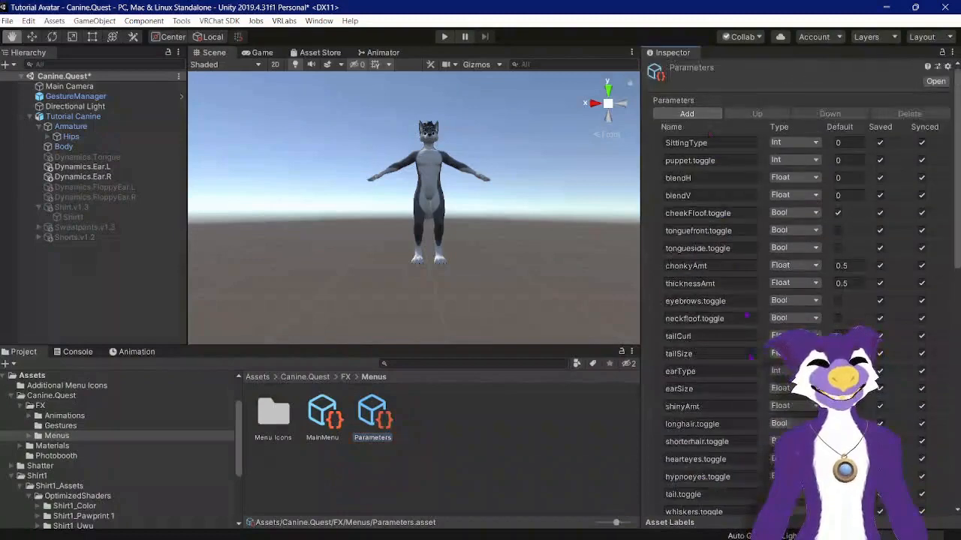
pyautogui.scroll(-15, 750, 357)
# Step: Rename the last Pants parameter in the Parameters asset to Remove All
pyautogui.click(727, 362)
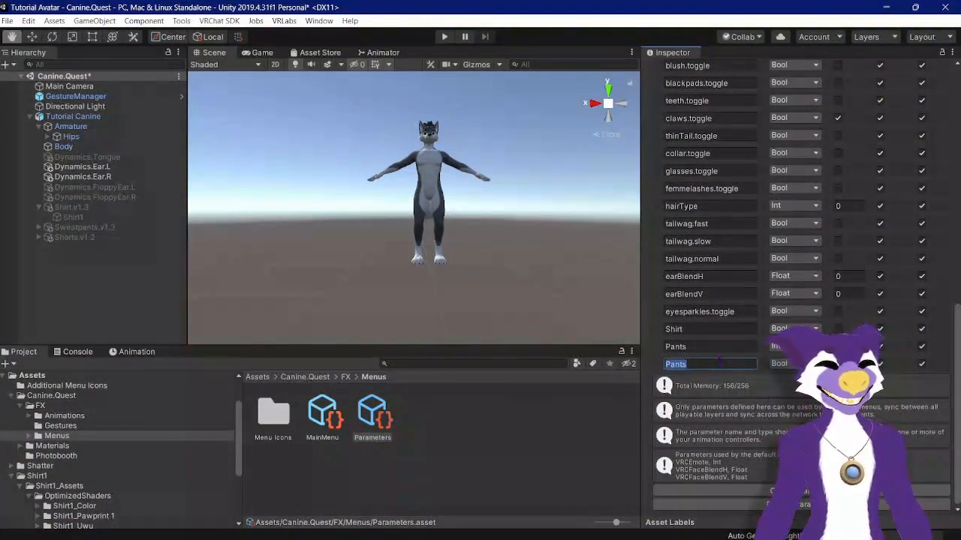
pyautogui.scroll(8, 713, 300)
pyautogui.scroll(3, 713, 300)
pyautogui.scroll(-12, 713, 300)
pyautogui.click(713, 364)
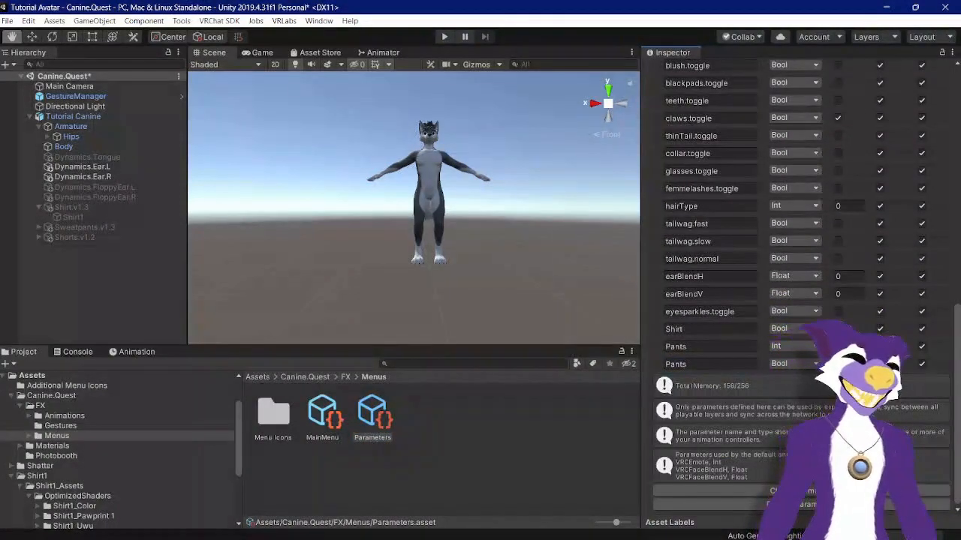
pyautogui.scroll(10, 796, 285)
pyautogui.scroll(-10, 796, 285)
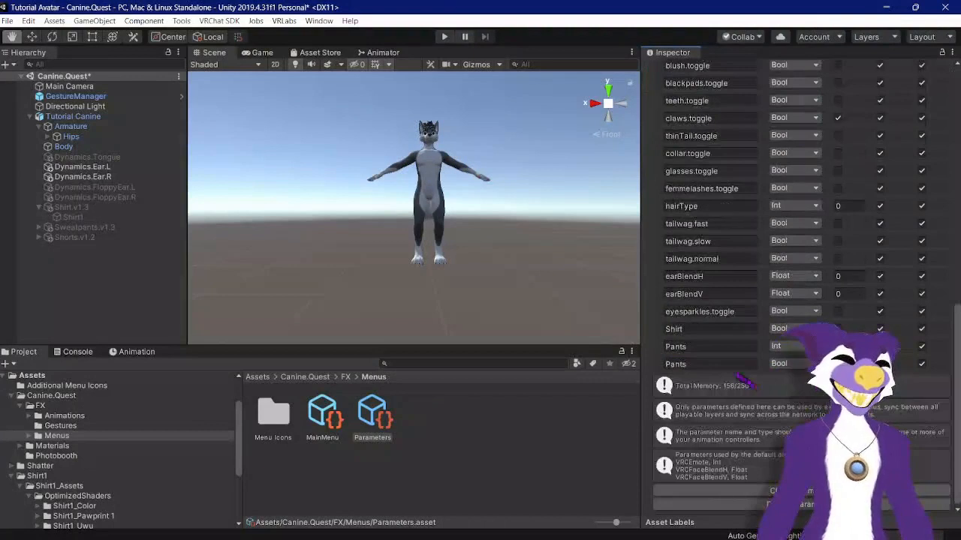
pyautogui.click(721, 364)
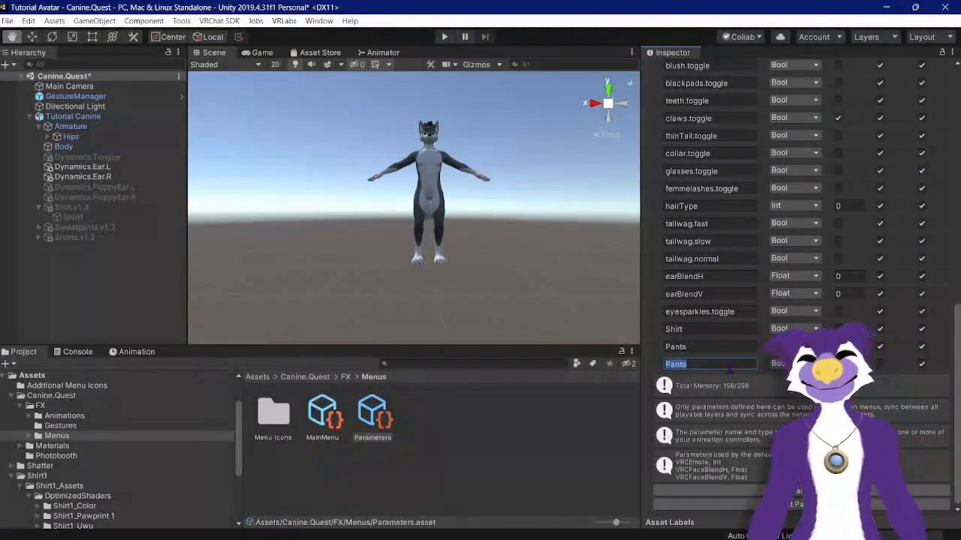
pyautogui.write('Remove All')
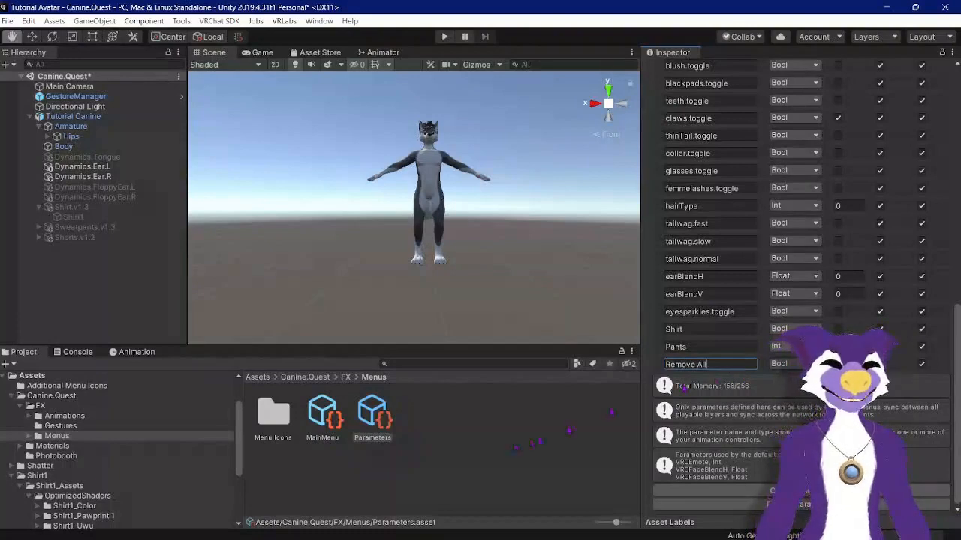
pyautogui.click(488, 453)
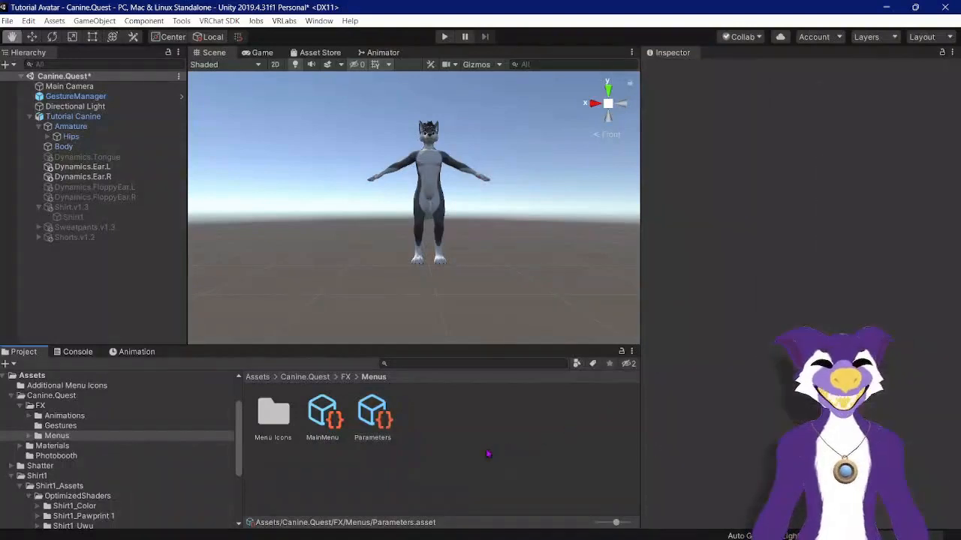
# Step: Open the FX controller in the Animator and scroll down to the Shirt, Sweatpants and Shorts layers
pyautogui.click(366, 410)
pyautogui.scroll(-10, 706, 369)
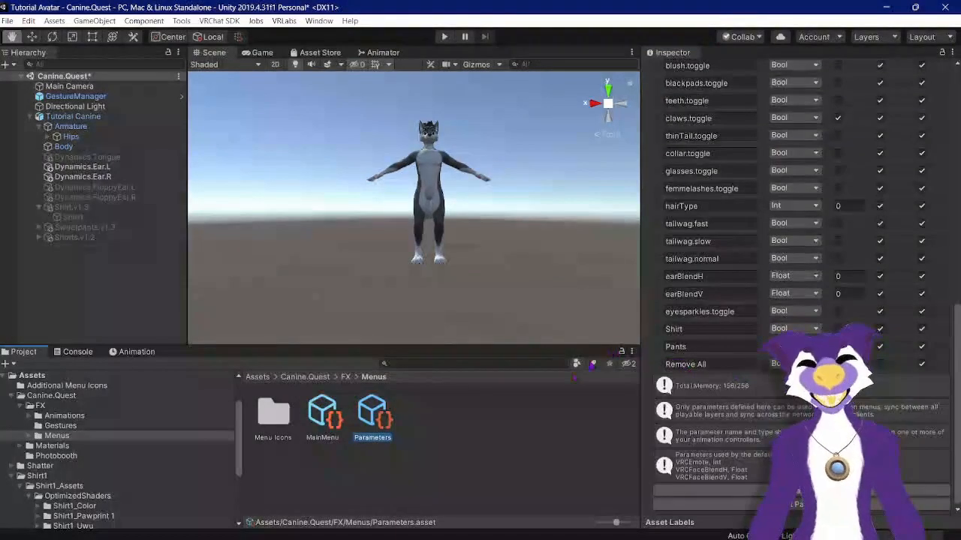
pyautogui.click(345, 378)
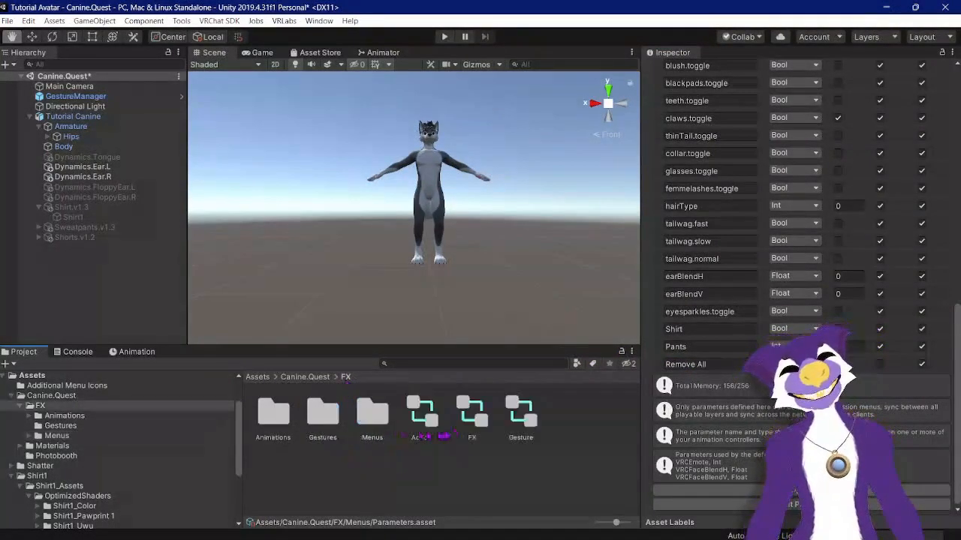
pyautogui.click(471, 415)
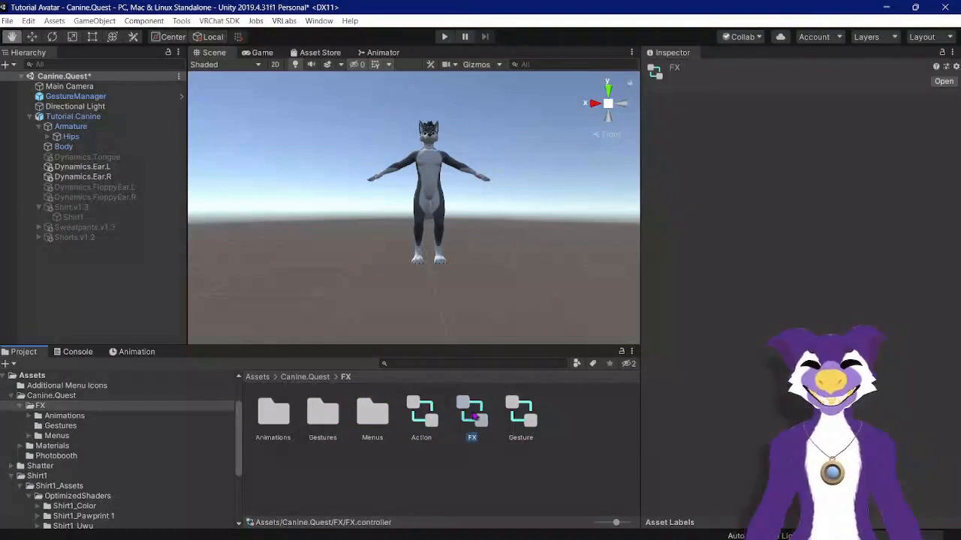
pyautogui.click(383, 53)
pyautogui.scroll(-10, 294, 161)
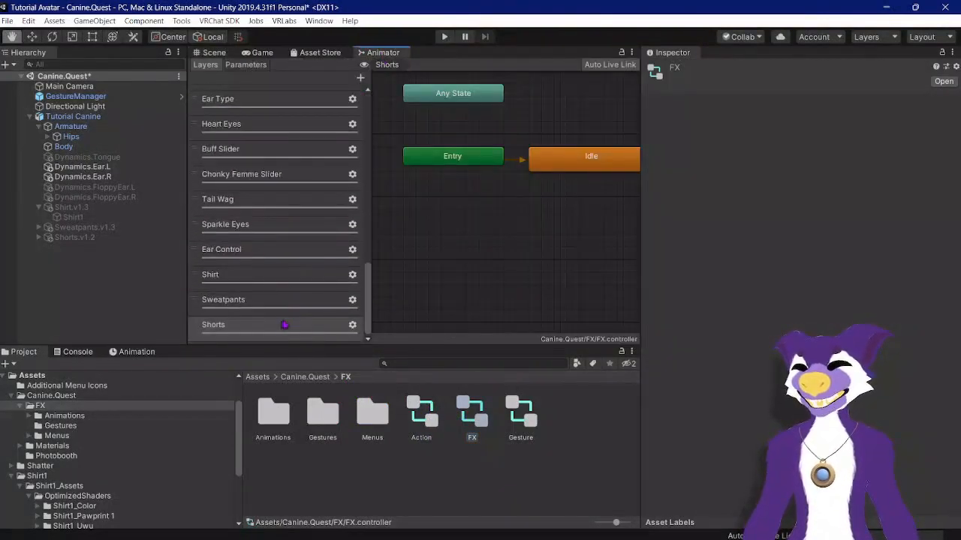
# Step: Add a new Bool parameter to the FX controller and name it Remove All
pyautogui.click(245, 64)
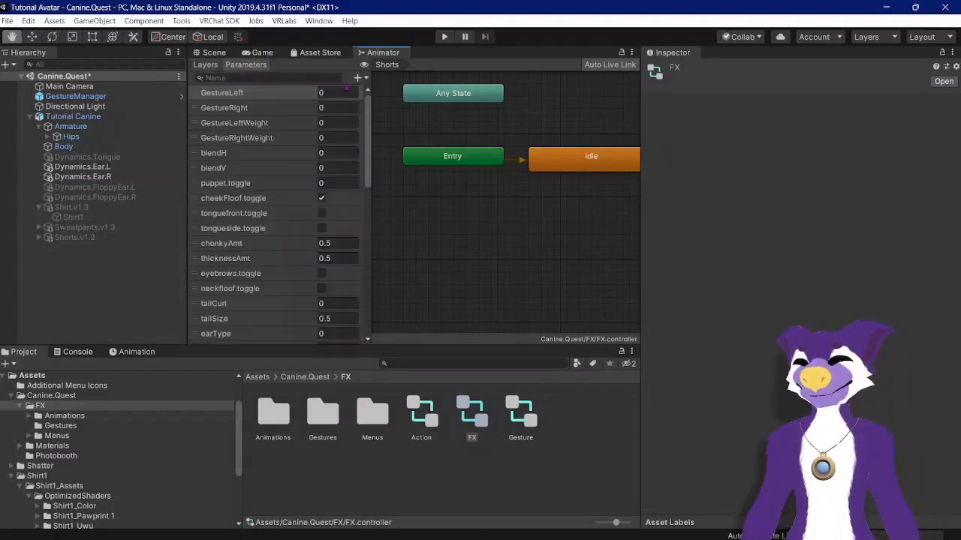
pyautogui.click(358, 78)
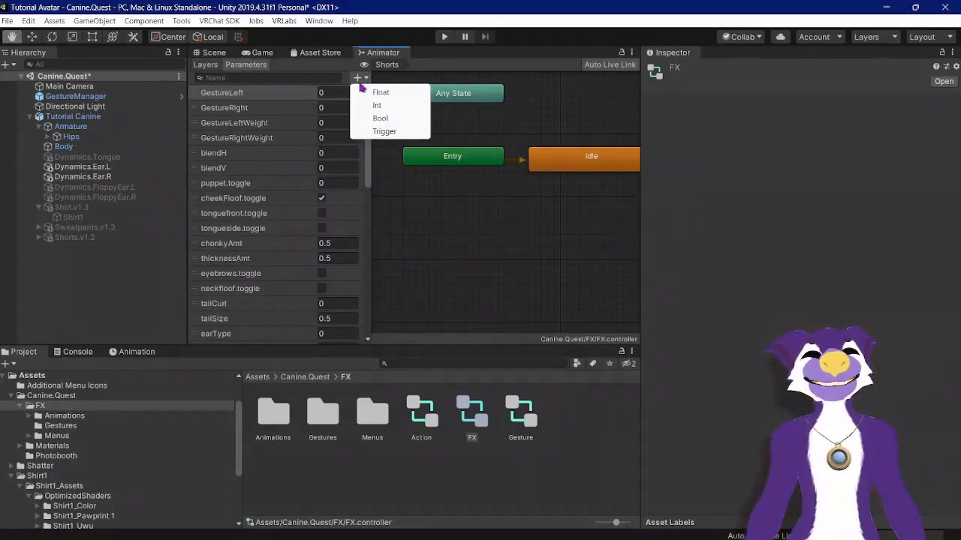
pyautogui.click(380, 119)
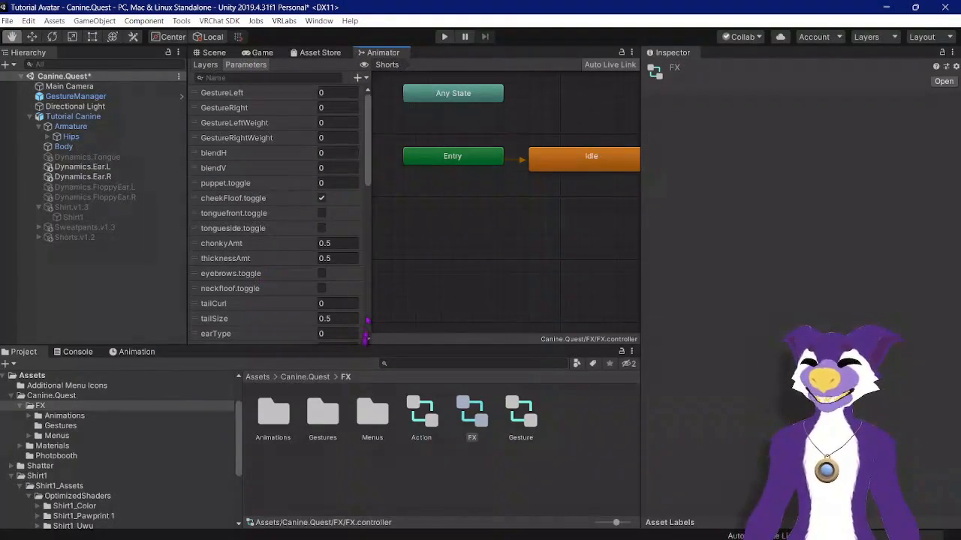
pyautogui.moveTo(369, 138); pyautogui.dragTo(369, 308)
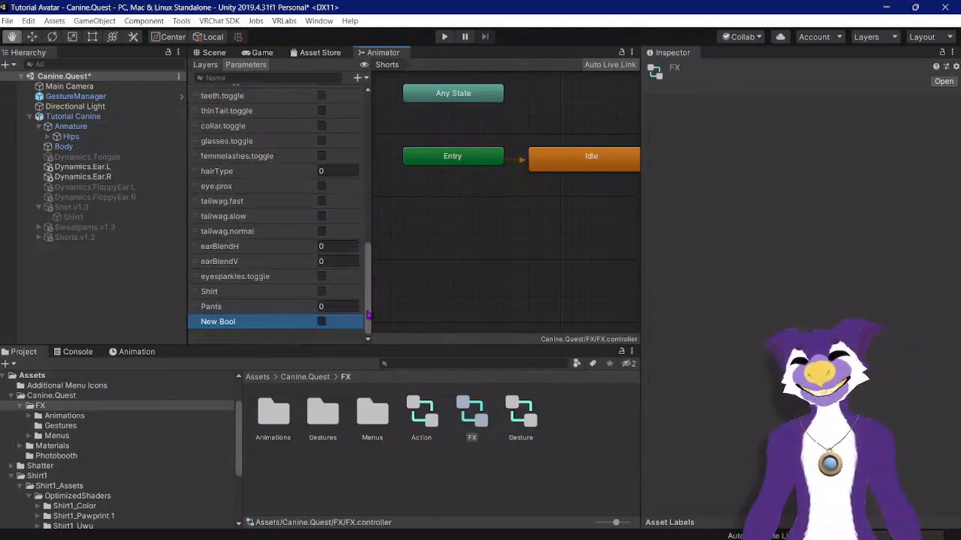
pyautogui.doubleClick(231, 322)
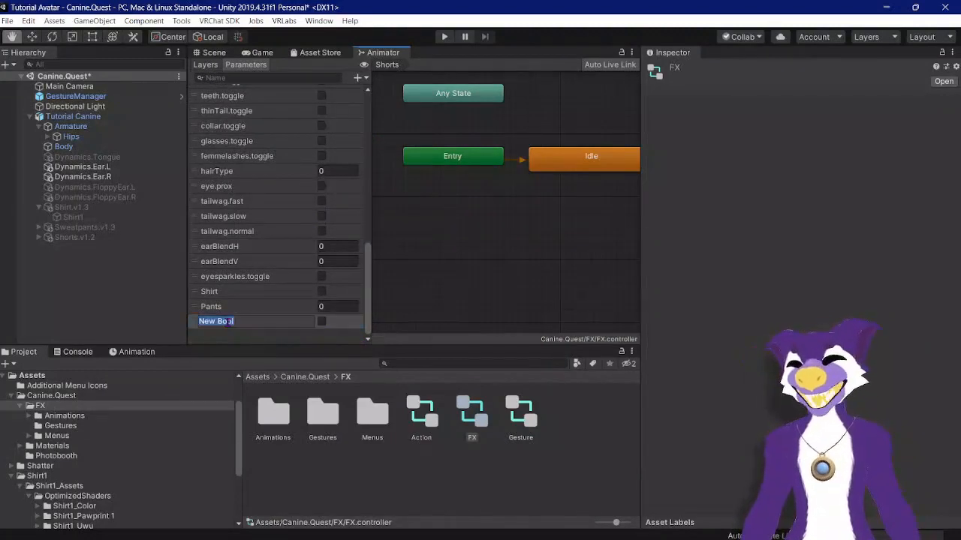
pyautogui.write('Remove A')
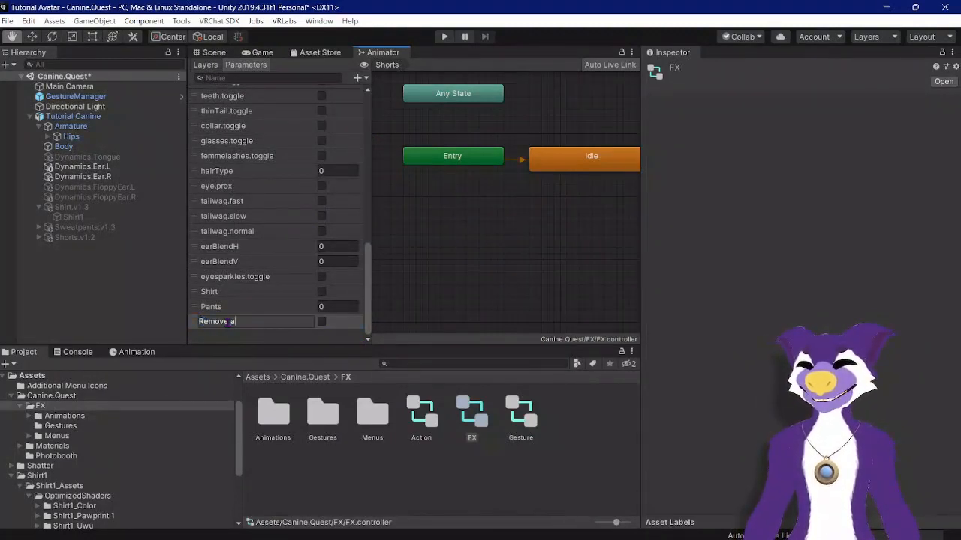
pyautogui.write('ll')
pyautogui.press('Return')
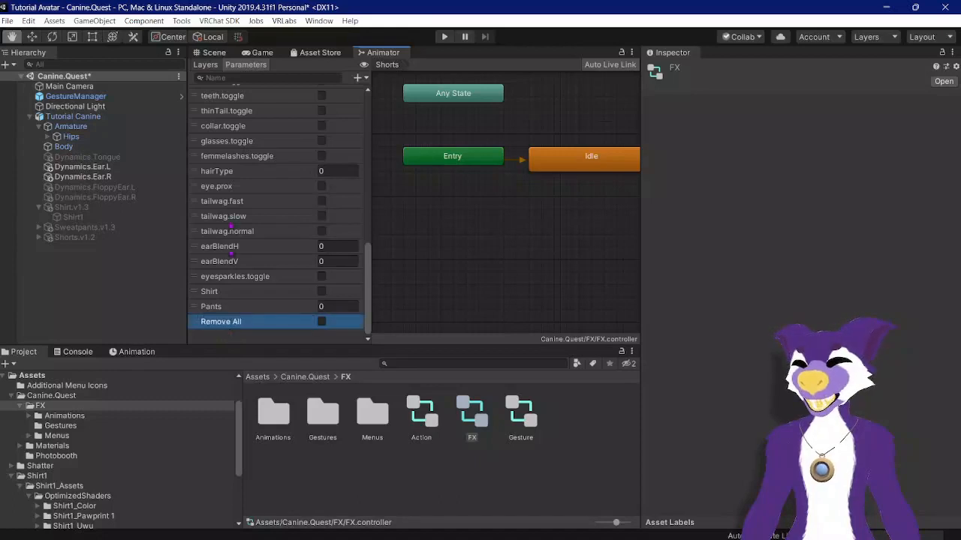
# Step: Add a new layer to the FX controller named Remove All
pyautogui.click(213, 66)
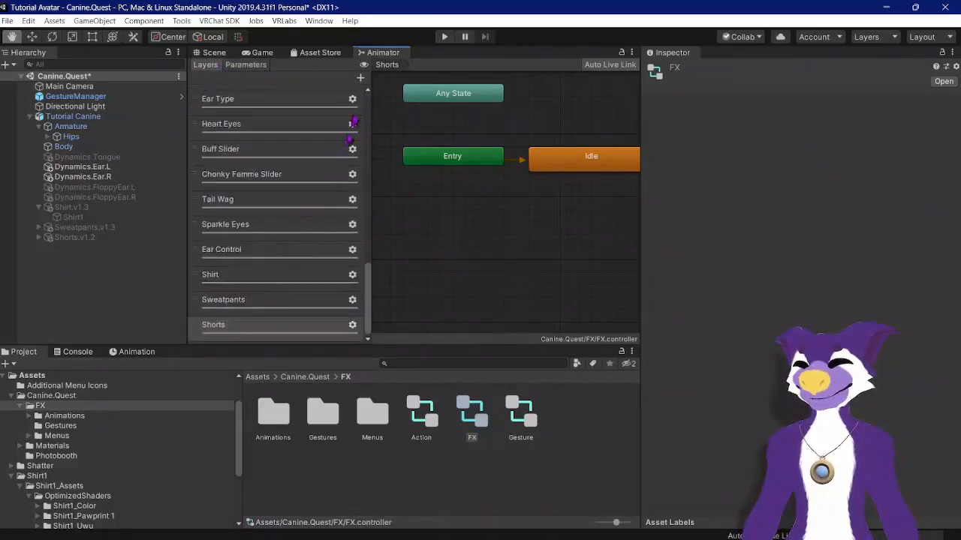
pyautogui.click(360, 78)
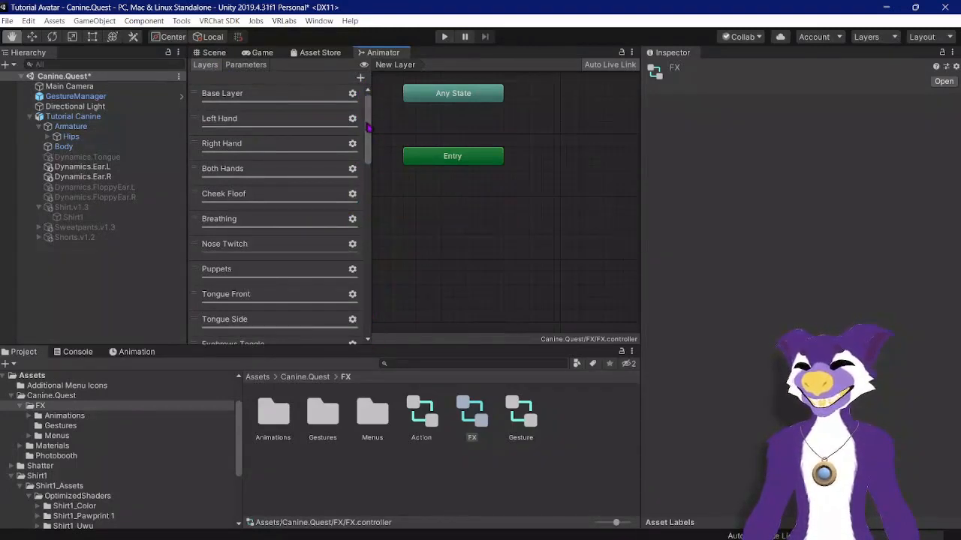
pyautogui.moveTo(368, 127); pyautogui.dragTo(367, 325)
pyautogui.doubleClick(225, 324)
pyautogui.write('Remove All')
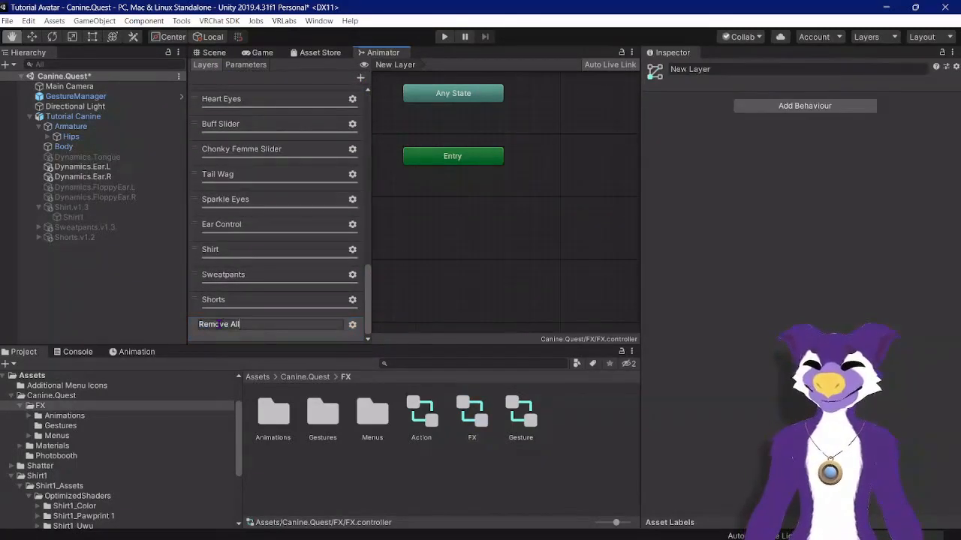
pyautogui.press('Return')
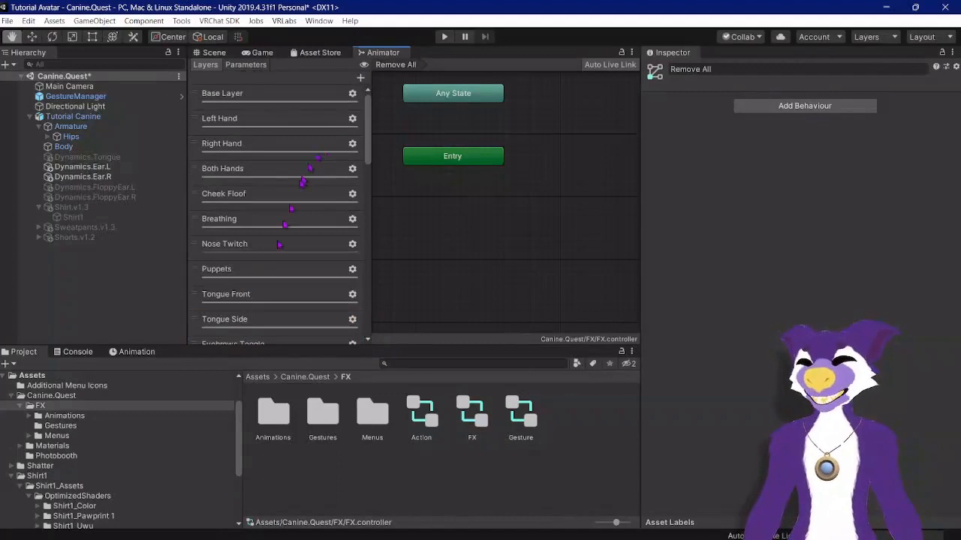
pyautogui.moveTo(369, 143); pyautogui.dragTo(378, 325)
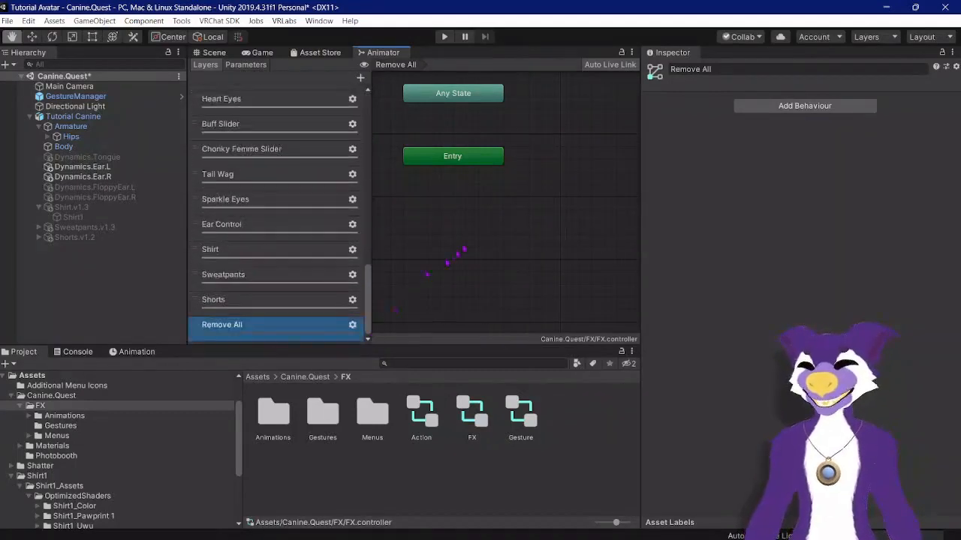
# Step: Create an empty state in the Remove All layer next to Entry and name it Idle
pyautogui.scroll(-3, 464, 249)
pyautogui.rightClick(473, 241)
pyautogui.moveTo(559, 243)
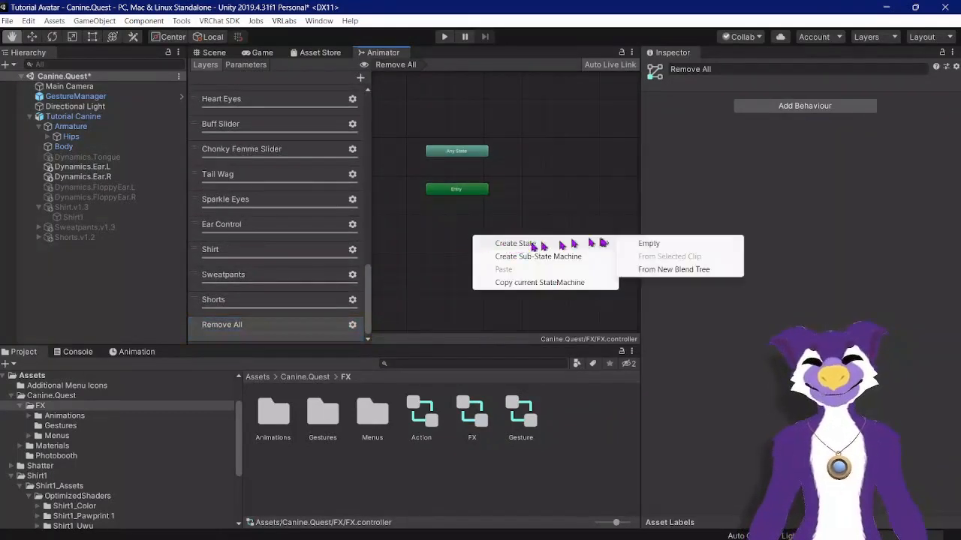
pyautogui.click(648, 242)
pyautogui.moveTo(522, 242); pyautogui.dragTo(538, 197)
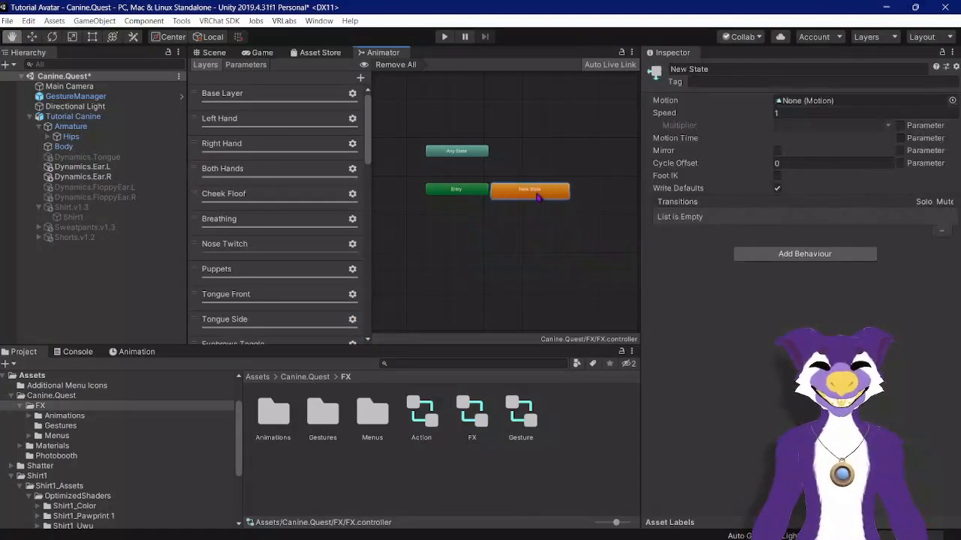
pyautogui.click(714, 69)
pyautogui.write('Idle')
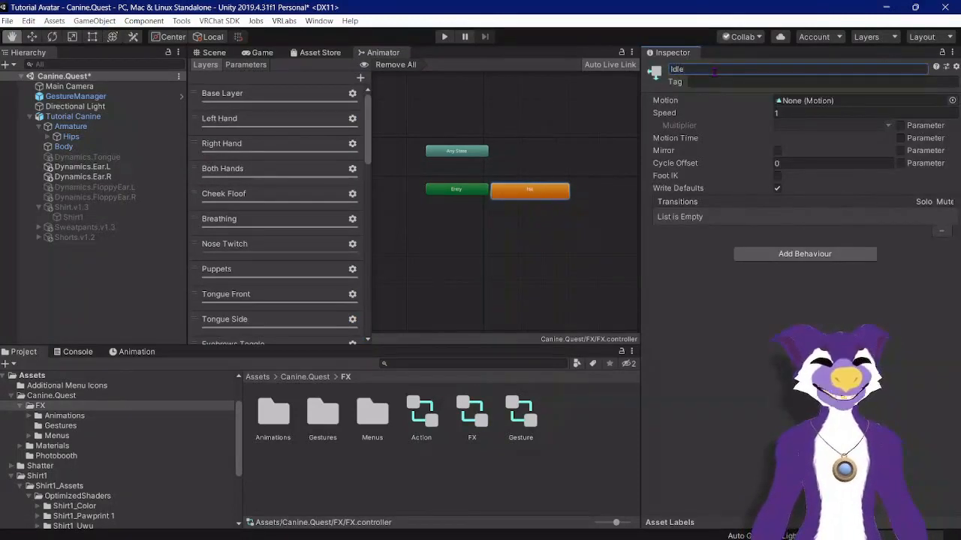
# Step: Create a second empty state beside Idle and name it Remove All
pyautogui.scroll(-4, 606, 183)
pyautogui.click(541, 228)
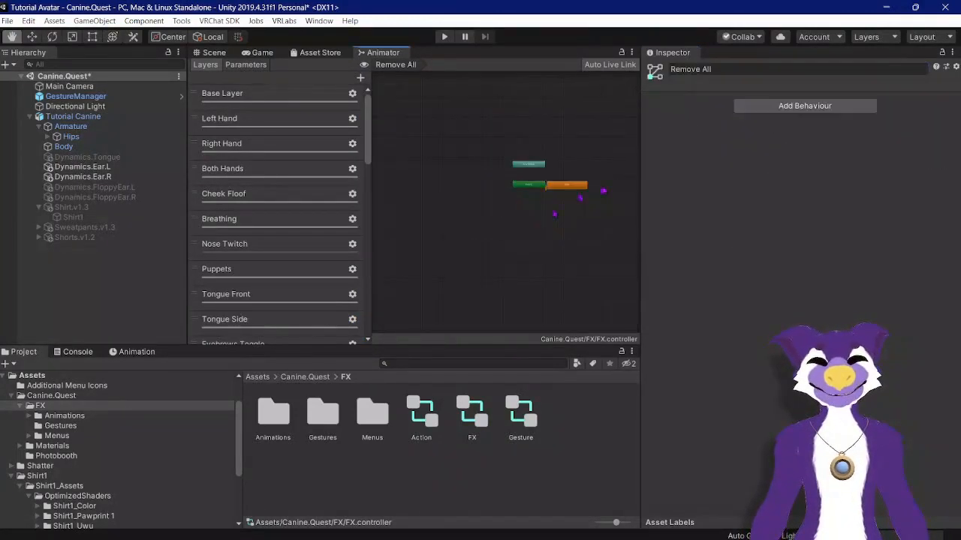
pyautogui.scroll(5, 604, 190)
pyautogui.scroll(-2, 489, 201)
pyautogui.moveTo(488, 201); pyautogui.dragTo(377, 181, button='middle')
pyautogui.rightClick(455, 231)
pyautogui.moveTo(521, 240)
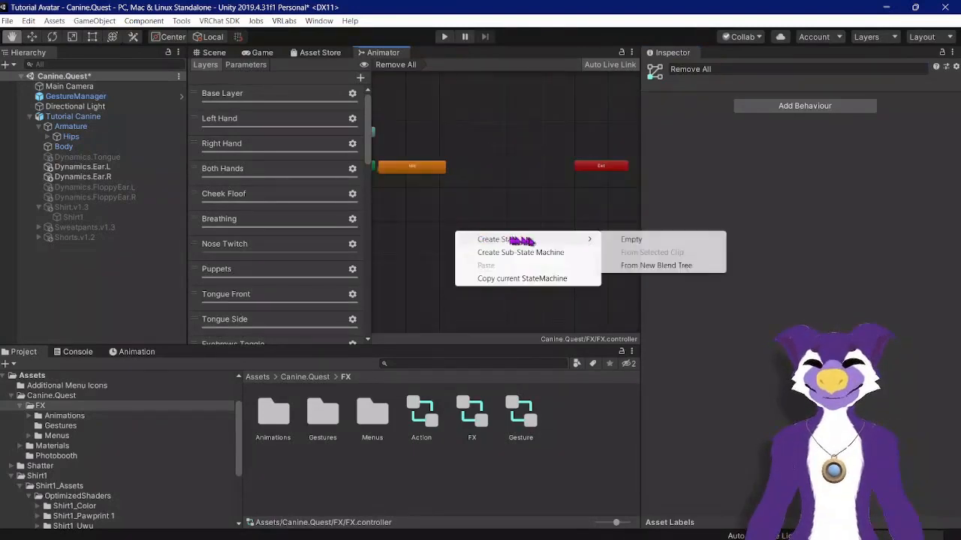
pyautogui.click(629, 240)
pyautogui.moveTo(501, 242); pyautogui.dragTo(523, 174)
pyautogui.click(704, 69)
pyautogui.write('Rel')
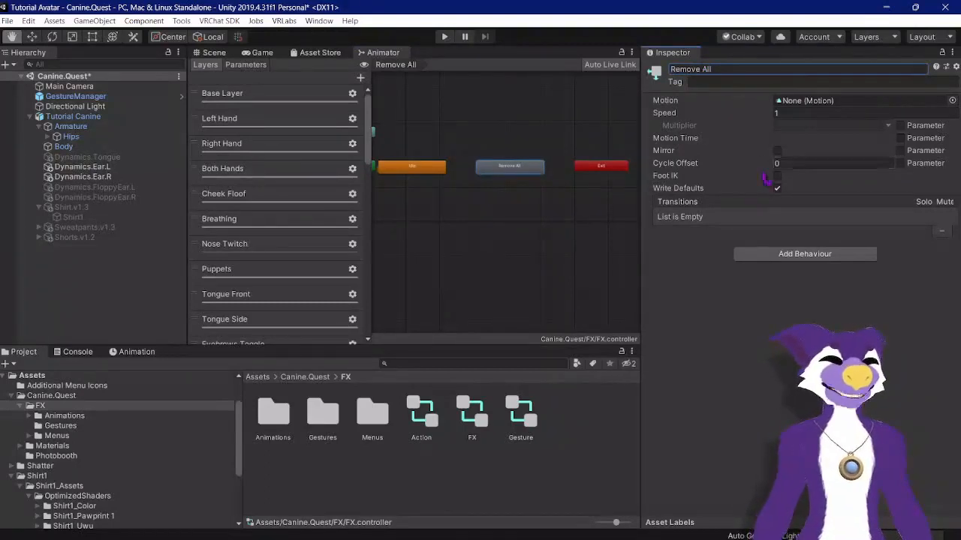
# Step: Add a VRC Avatar Parameter Driver to the Remove All state with an entry targeting the Shirt parameter
pyautogui.click(794, 254)
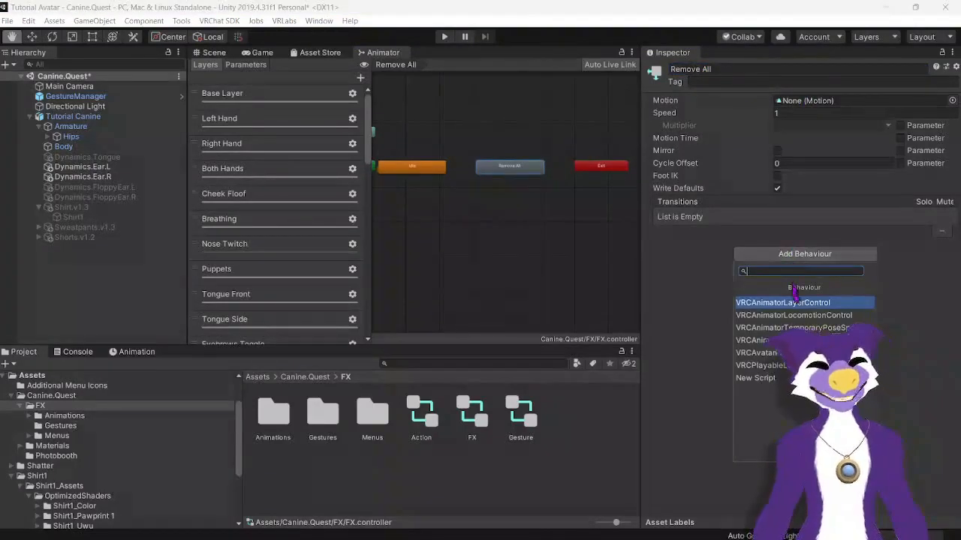
pyautogui.click(795, 353)
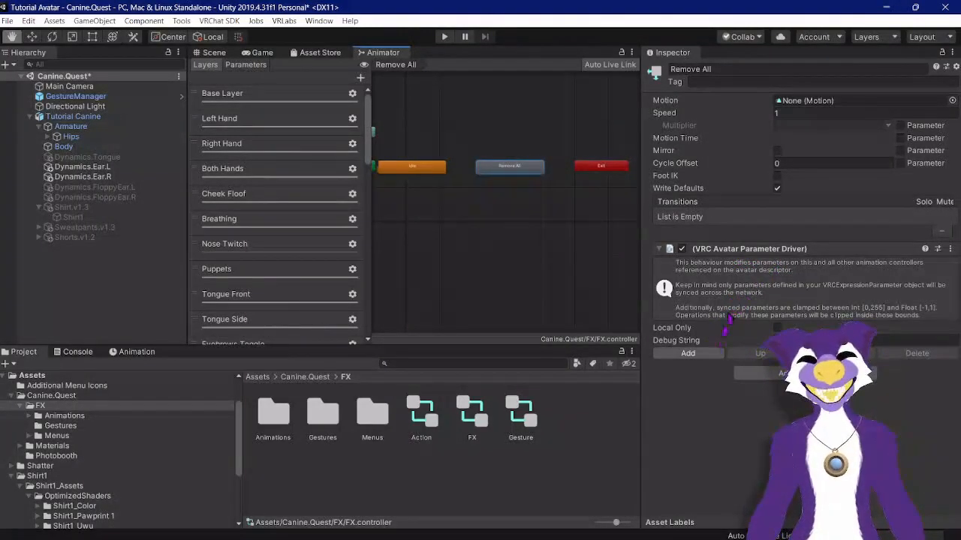
pyautogui.click(697, 357)
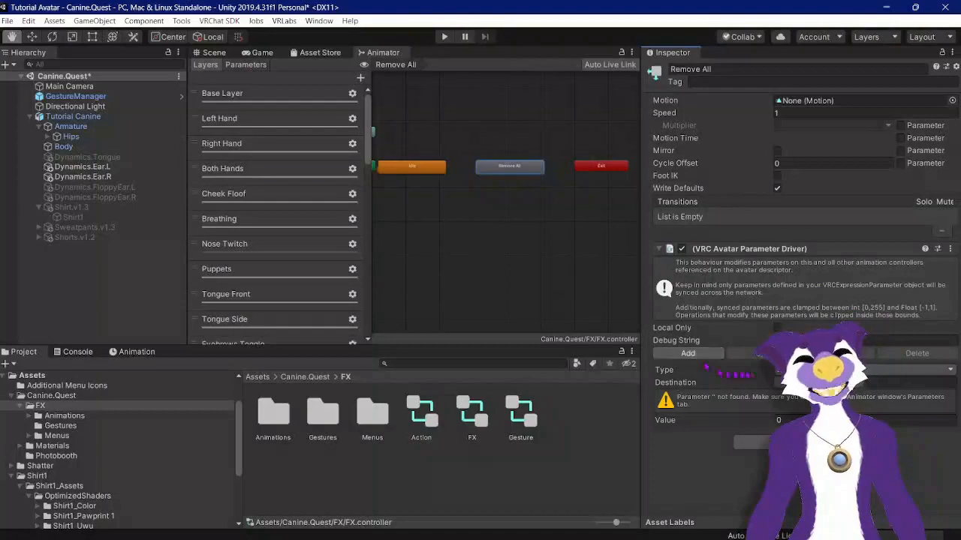
pyautogui.click(795, 382)
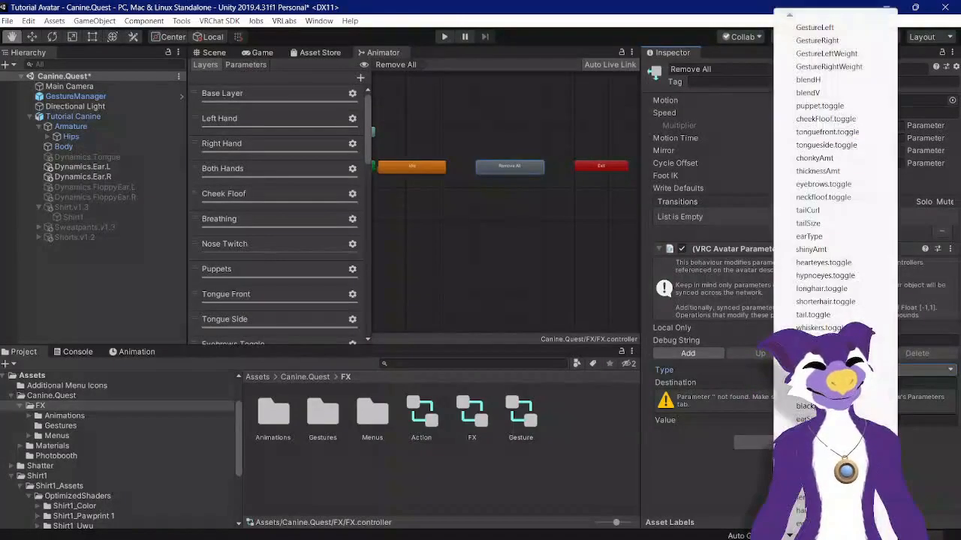
pyautogui.scroll(-3, 789, 15)
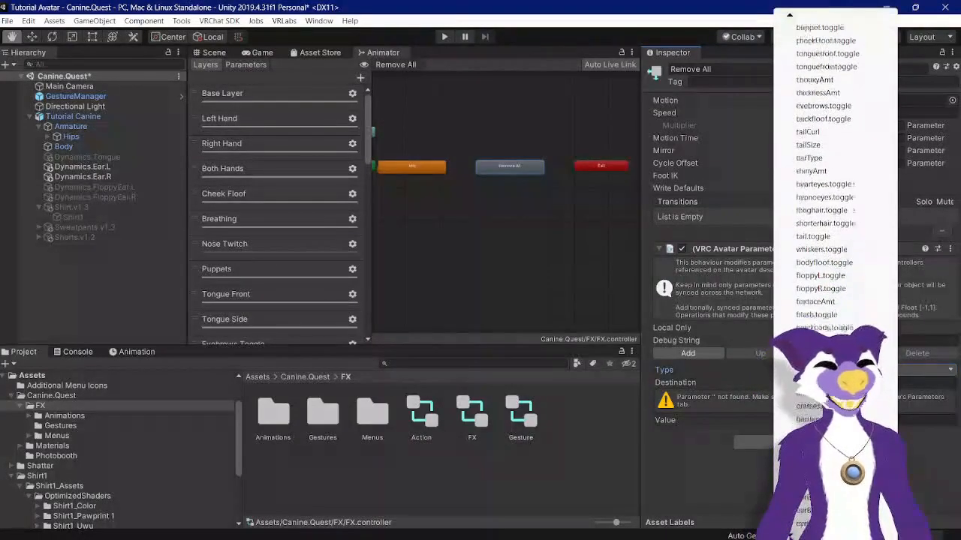
pyautogui.click(803, 497)
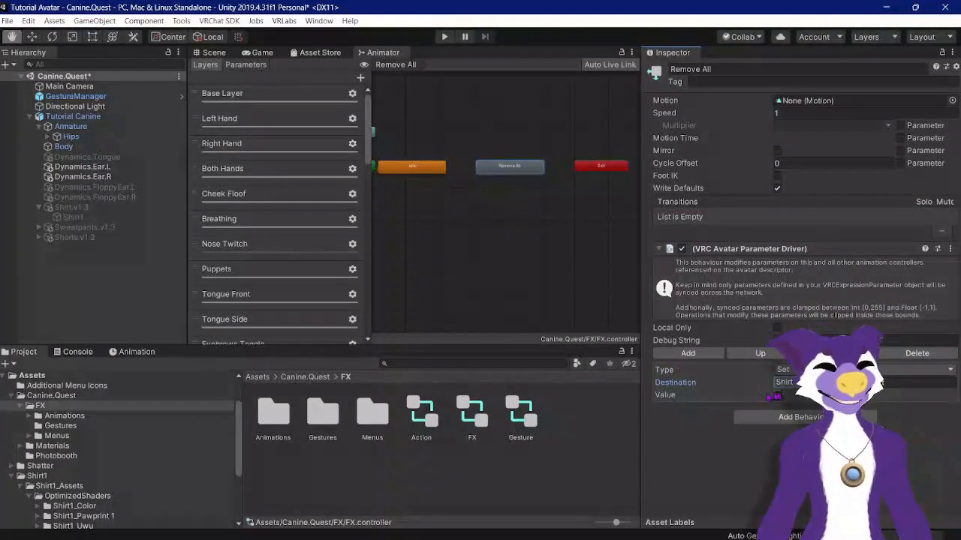
# Step: Add a second driver entry and set its destination to the Pants parameter
pyautogui.click(704, 355)
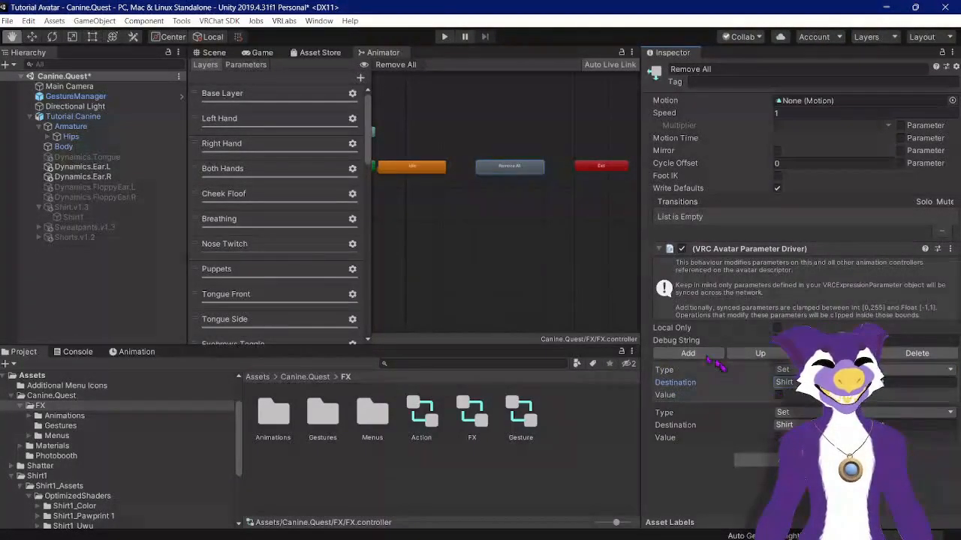
pyautogui.click(786, 425)
pyautogui.click(797, 534)
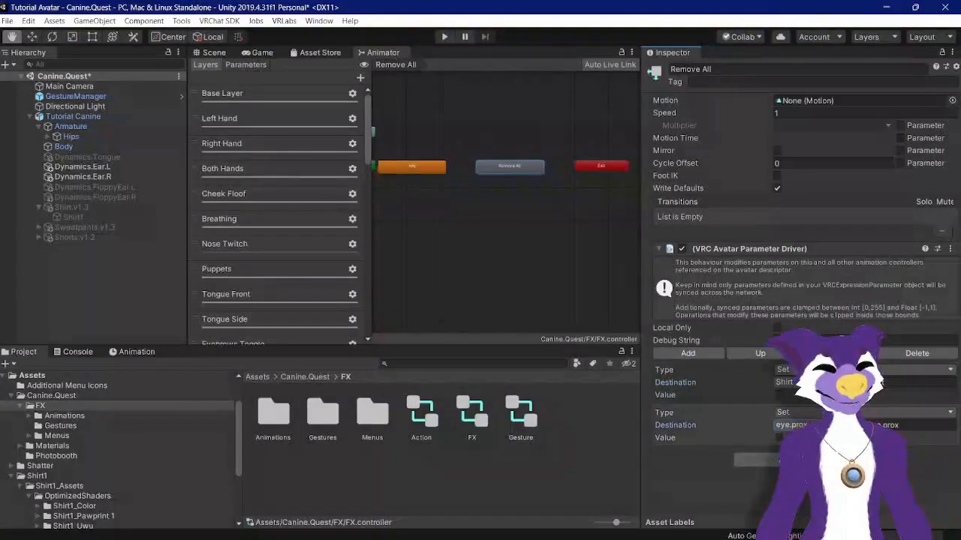
pyautogui.click(804, 425)
pyautogui.moveTo(792, 536)
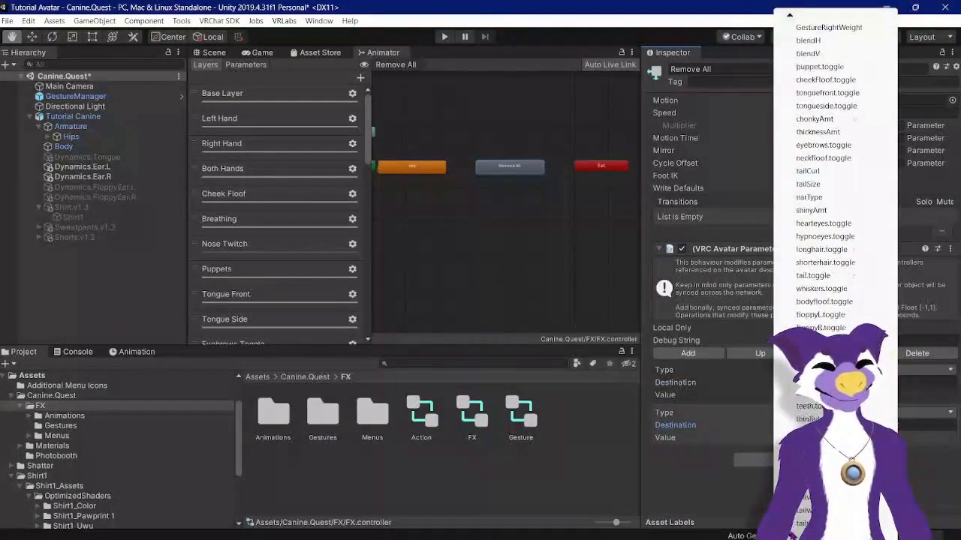
pyautogui.click(803, 511)
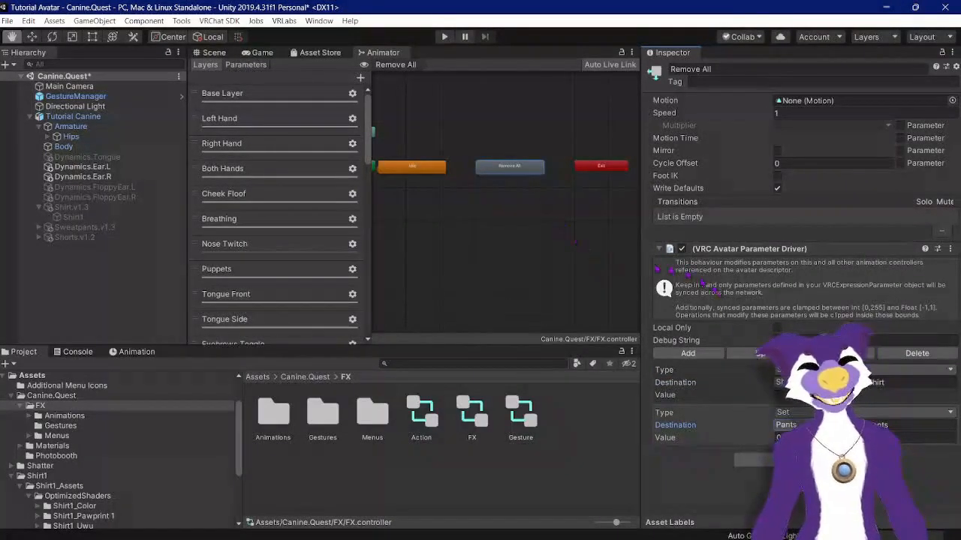
# Step: Make a transition from Idle to the Remove All state and turn off Has Exit Time
pyautogui.click(436, 171)
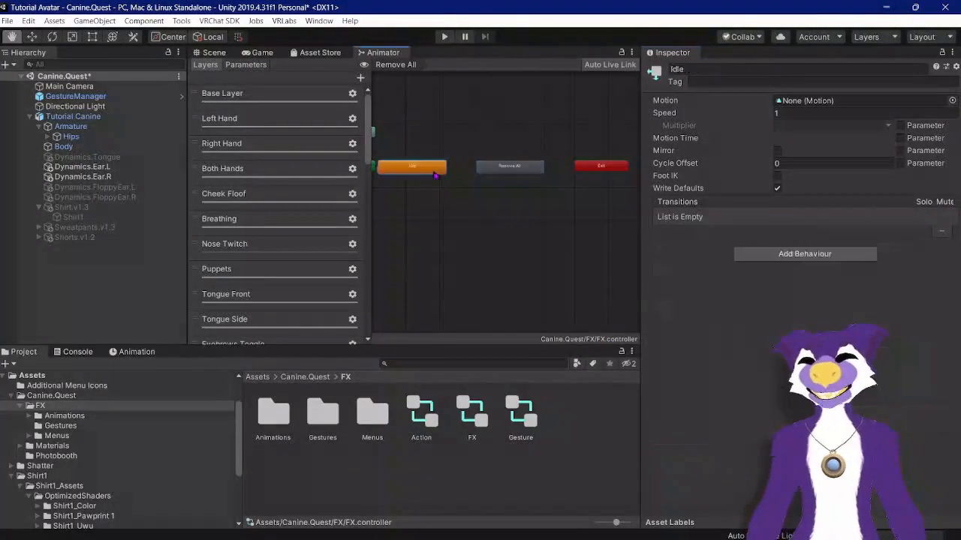
pyautogui.rightClick(435, 172)
pyautogui.click(447, 177)
pyautogui.click(461, 170)
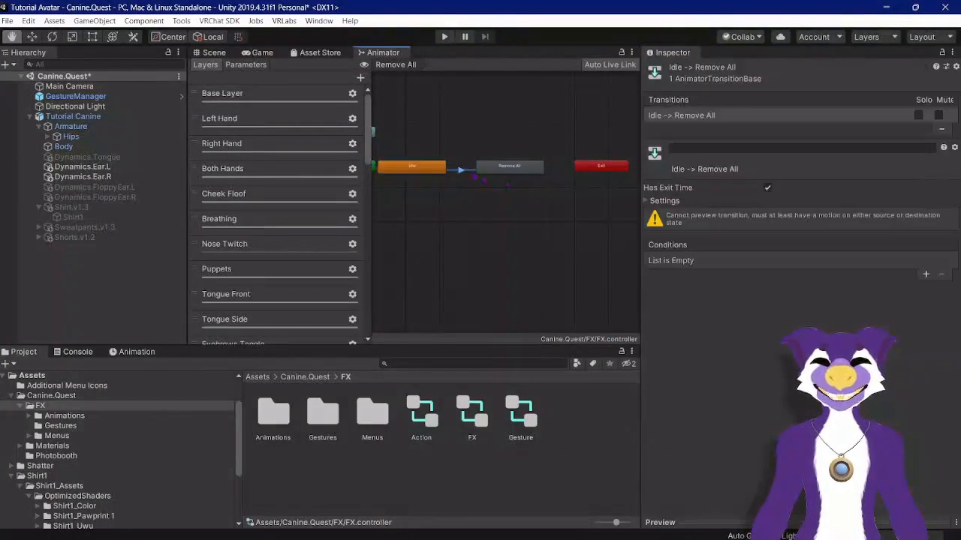
pyautogui.click(646, 201)
pyautogui.click(771, 214)
pyautogui.click(773, 238)
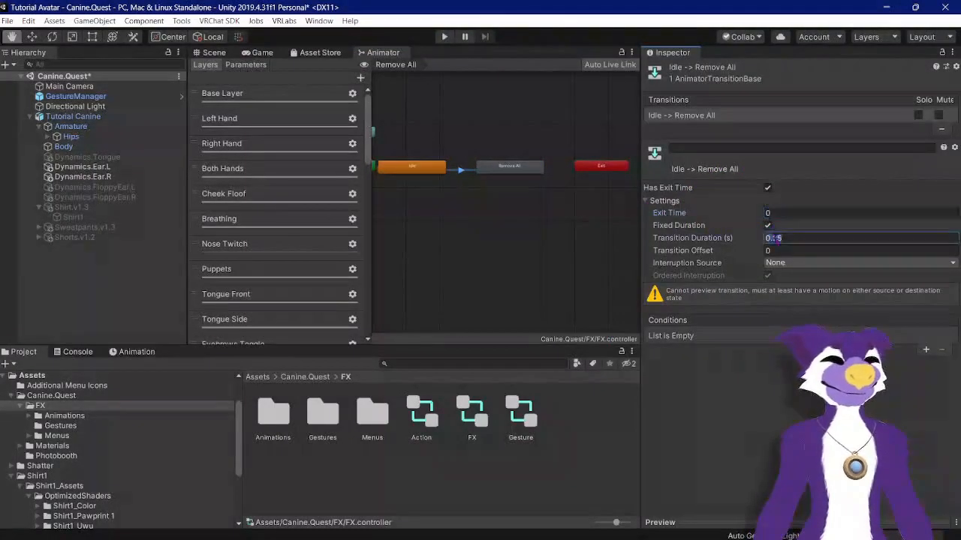
pyautogui.click(767, 188)
pyautogui.click(646, 202)
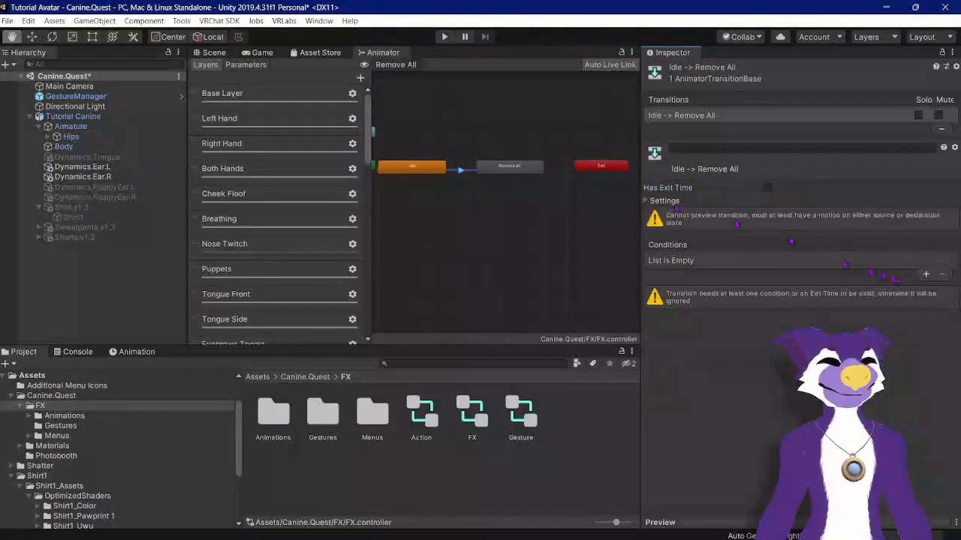
# Step: Add a condition to the transition requiring Remove All to be true
pyautogui.click(925, 275)
pyautogui.click(770, 261)
pyautogui.scroll(-2, 698, 383)
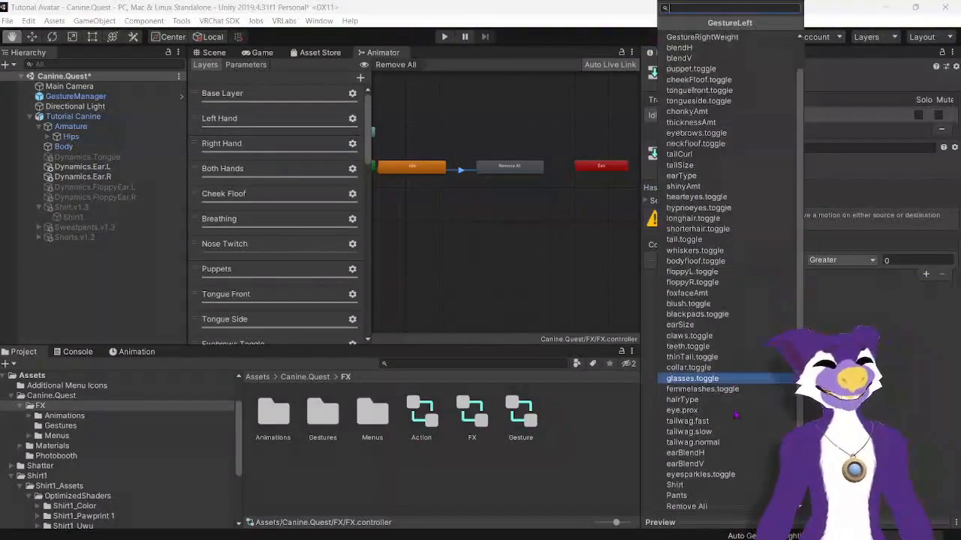
pyautogui.click(686, 507)
pyautogui.click(829, 260)
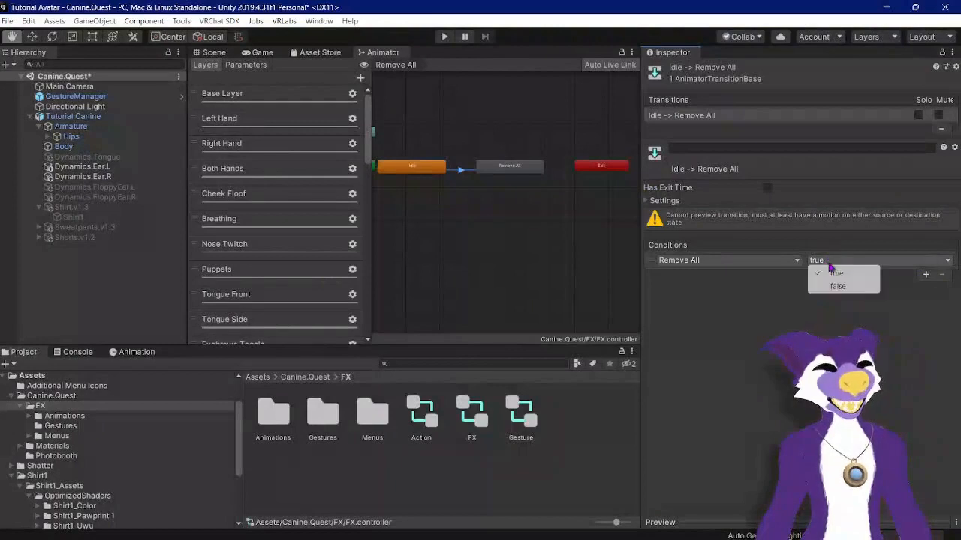
# Step: Make a transition from the Remove All state back to Idle and turn off its Has Exit Time
pyautogui.click(510, 167)
pyautogui.rightClick(526, 167)
pyautogui.click(537, 173)
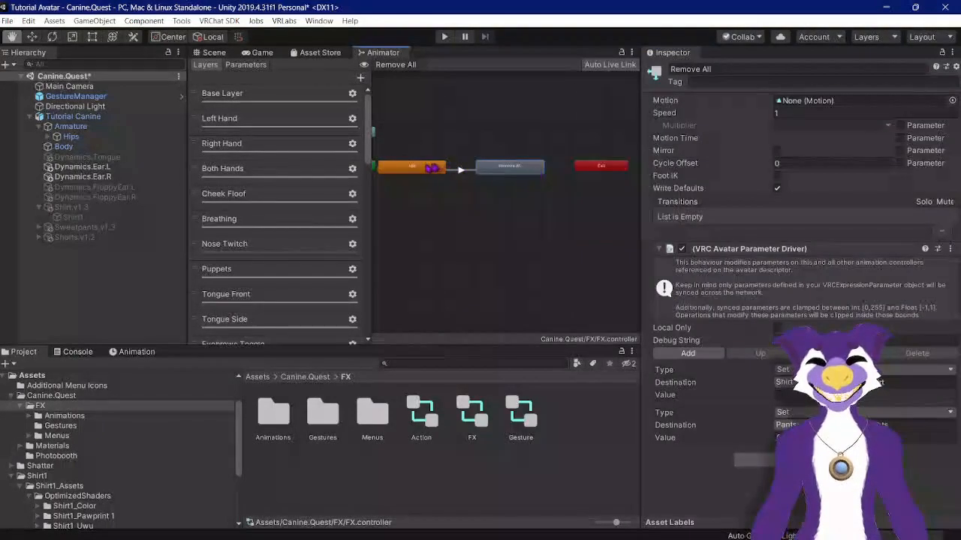
pyautogui.click(439, 166)
pyautogui.rightClick(439, 165)
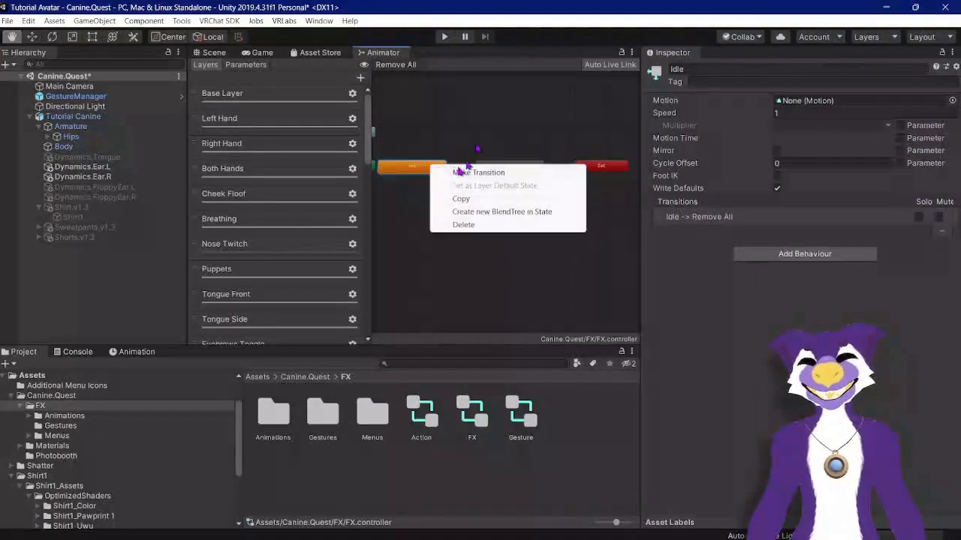
pyautogui.click(458, 171)
pyautogui.rightClick(491, 173)
pyautogui.click(500, 181)
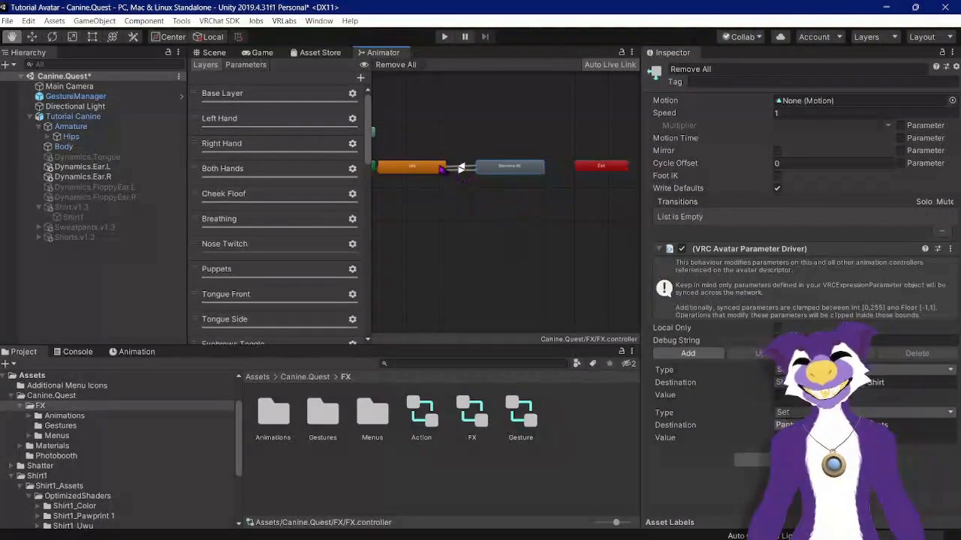
pyautogui.click(455, 168)
pyautogui.click(654, 201)
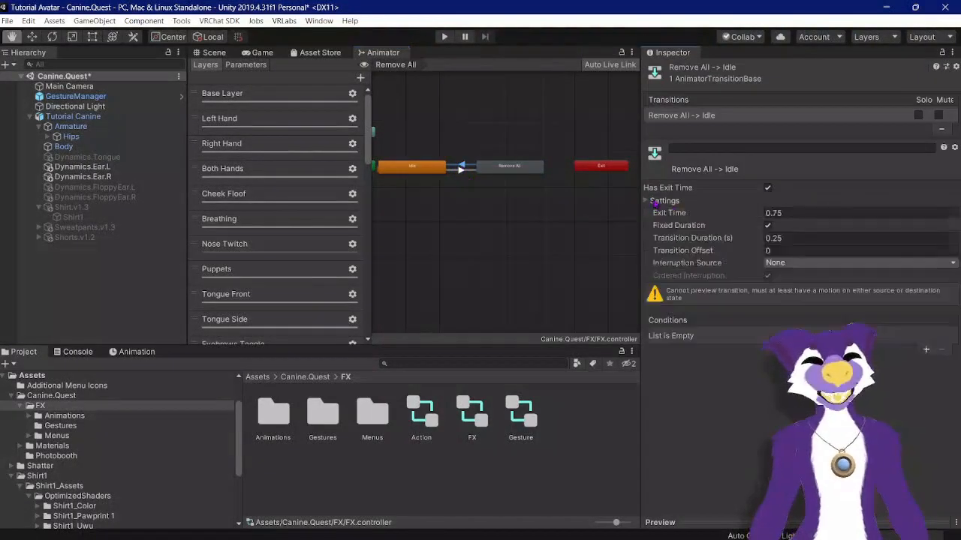
pyautogui.click(773, 213)
pyautogui.click(767, 188)
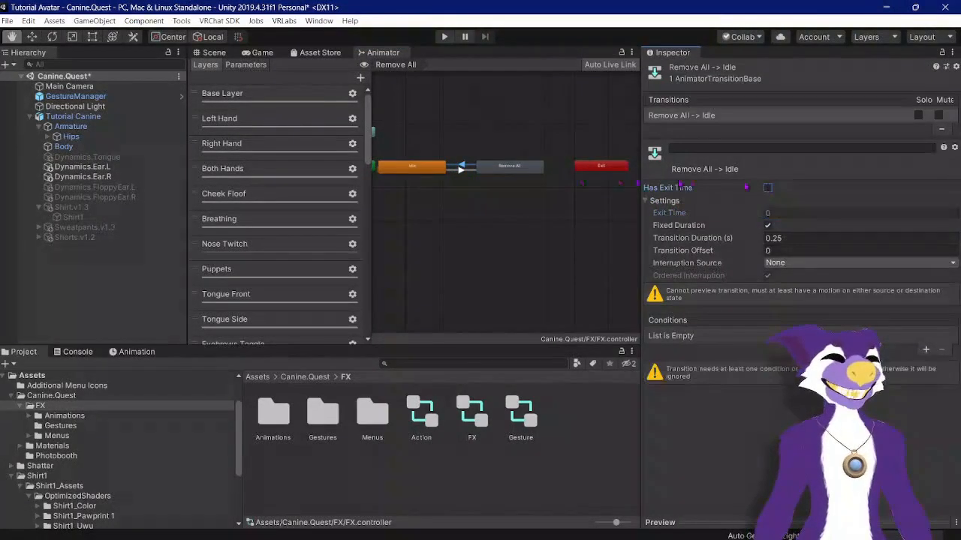
# Step: Add a condition to the Remove All to Idle transition requiring Remove All to be false
pyautogui.click(514, 171)
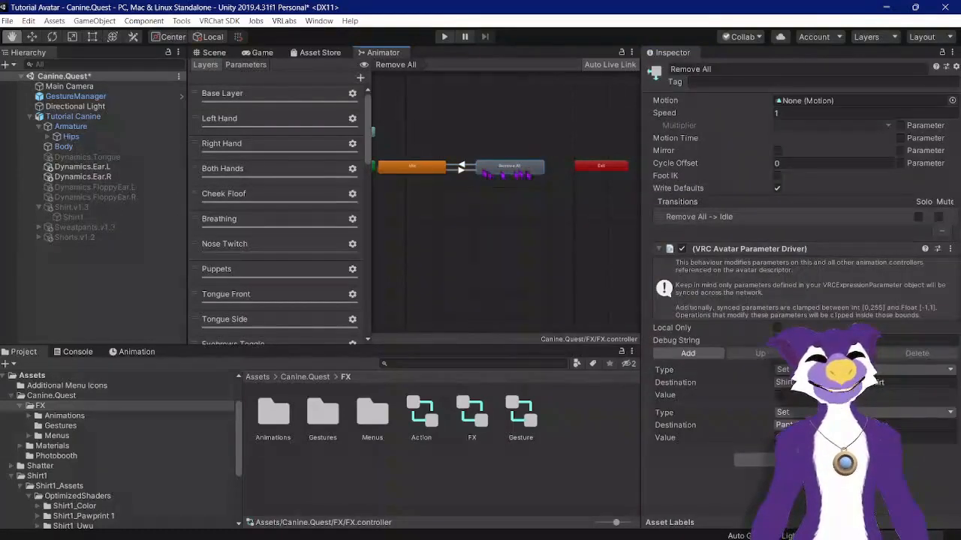
pyautogui.click(461, 168)
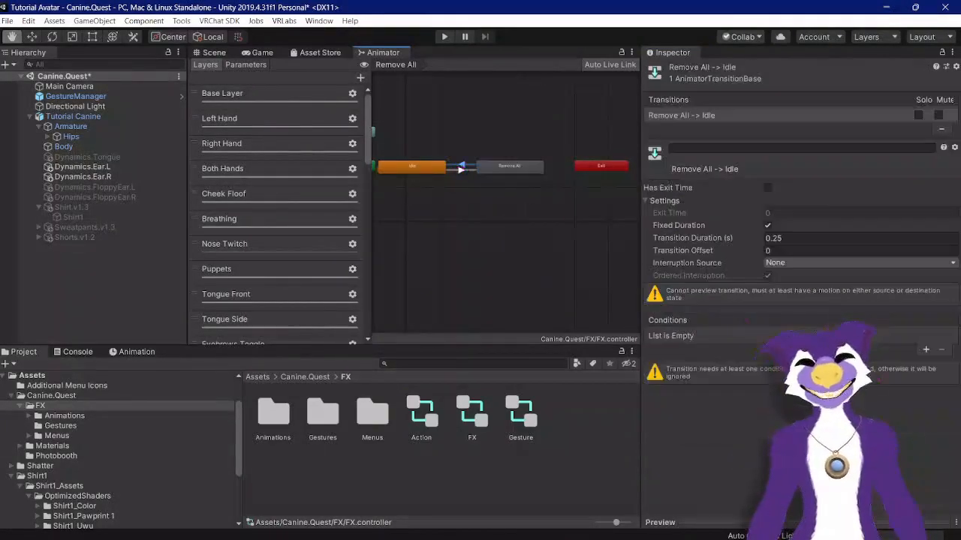
pyautogui.click(925, 350)
pyautogui.click(682, 335)
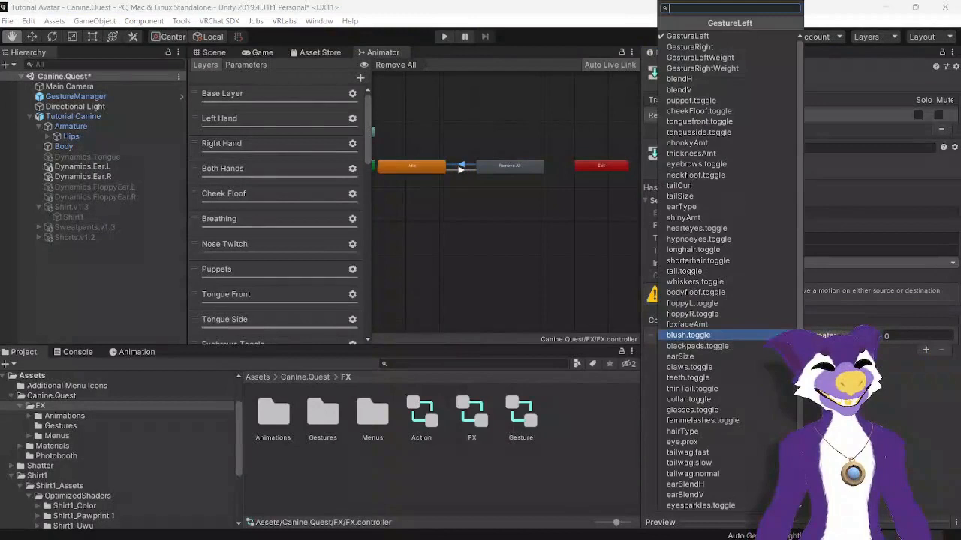
pyautogui.scroll(-2, 698, 499)
pyautogui.click(699, 507)
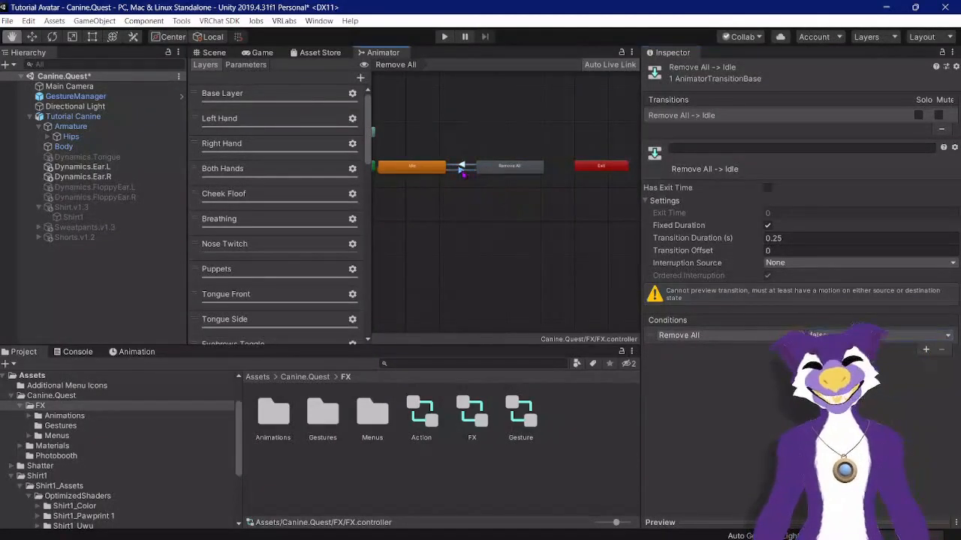
pyautogui.click(462, 170)
pyautogui.click(464, 168)
pyautogui.click(495, 173)
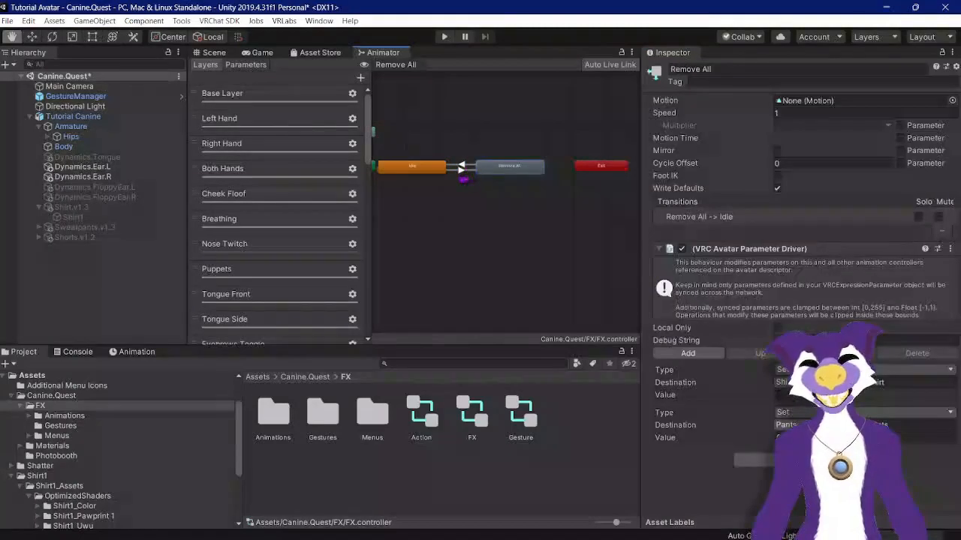
pyautogui.click(461, 169)
pyautogui.click(489, 168)
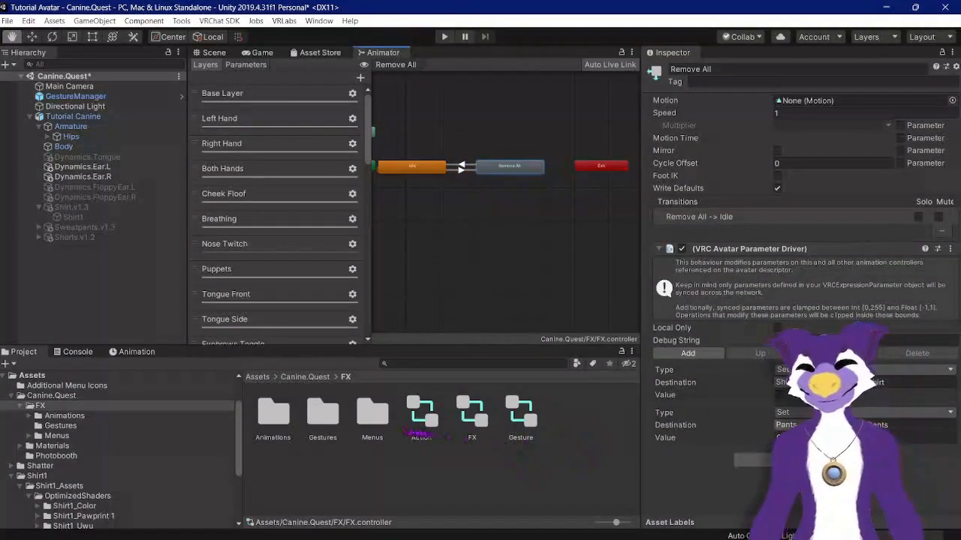
# Step: Open the MainMenu expressions menu, add a new control named Remove All and move it to the top
pyautogui.doubleClick(381, 419)
pyautogui.click(342, 419)
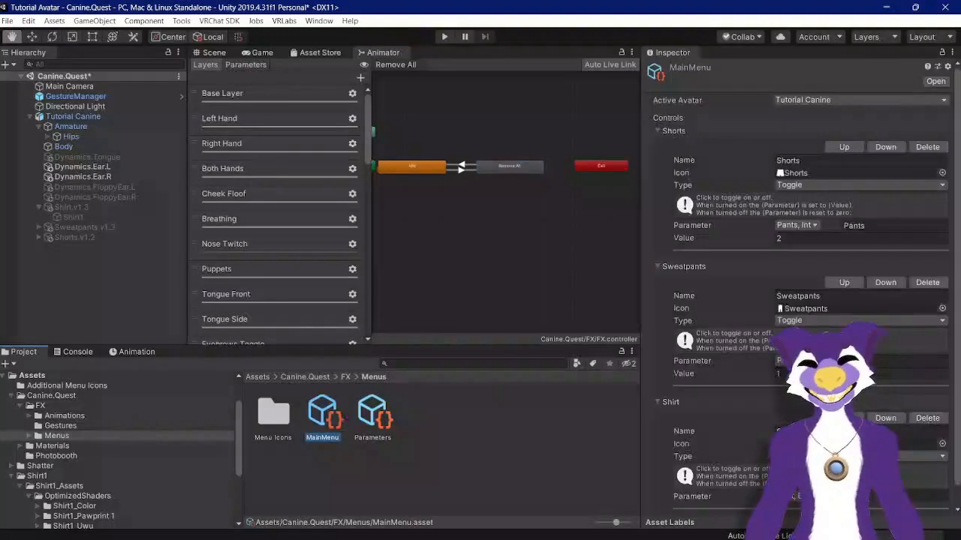
pyautogui.scroll(-1, 800, 284)
pyautogui.click(800, 505)
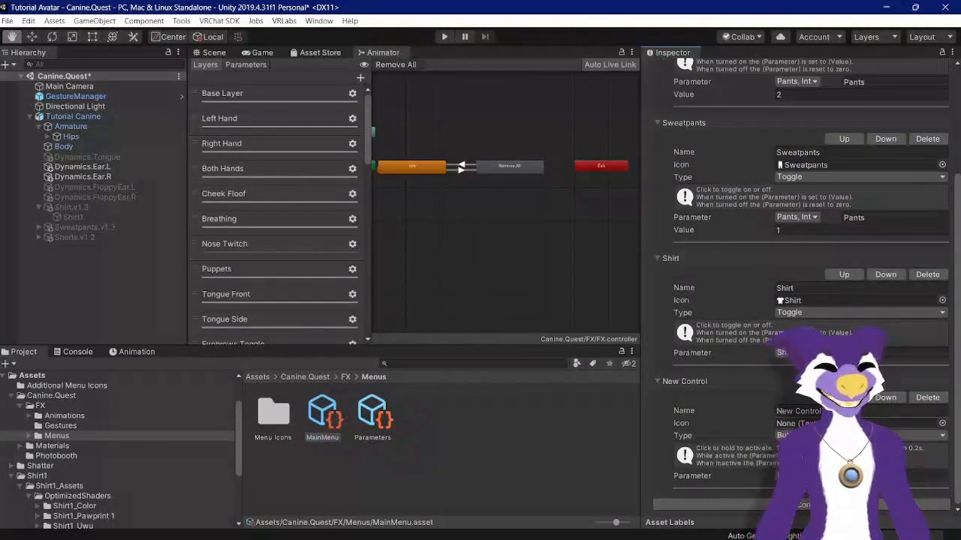
pyautogui.click(844, 397)
pyautogui.click(844, 277)
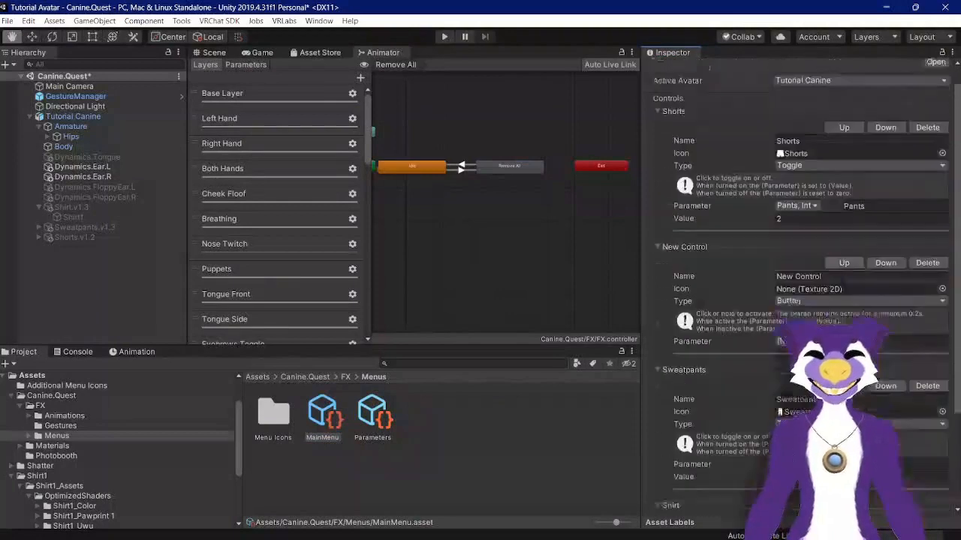
pyautogui.click(845, 279)
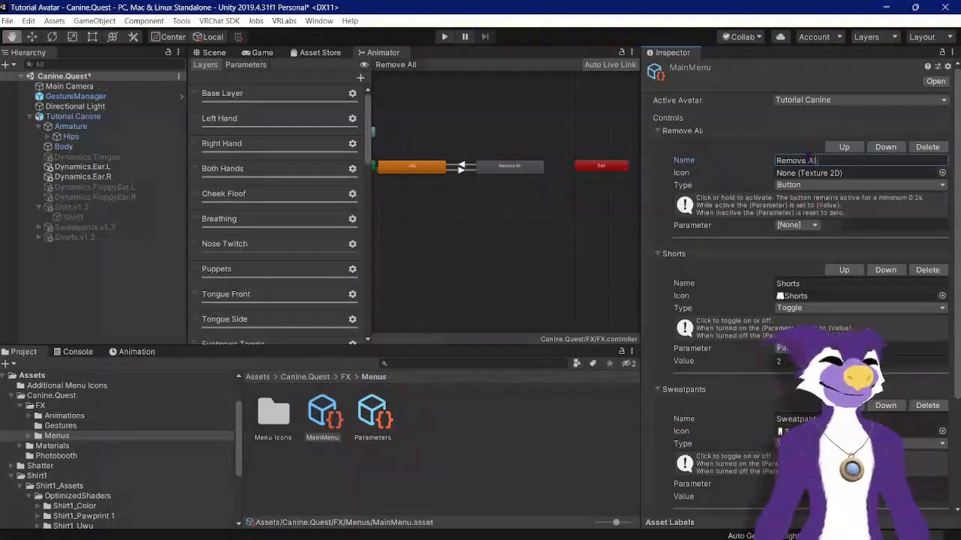
# Step: Give the Remove All control the Red X icon and set its parameter to Remove All
pyautogui.click(942, 173)
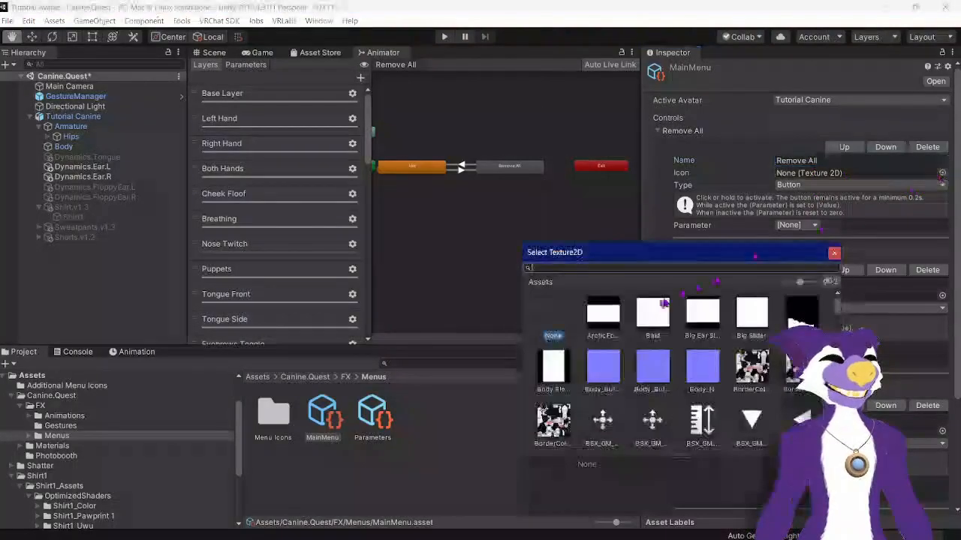
pyautogui.write('red')
pyautogui.doubleClick(723, 312)
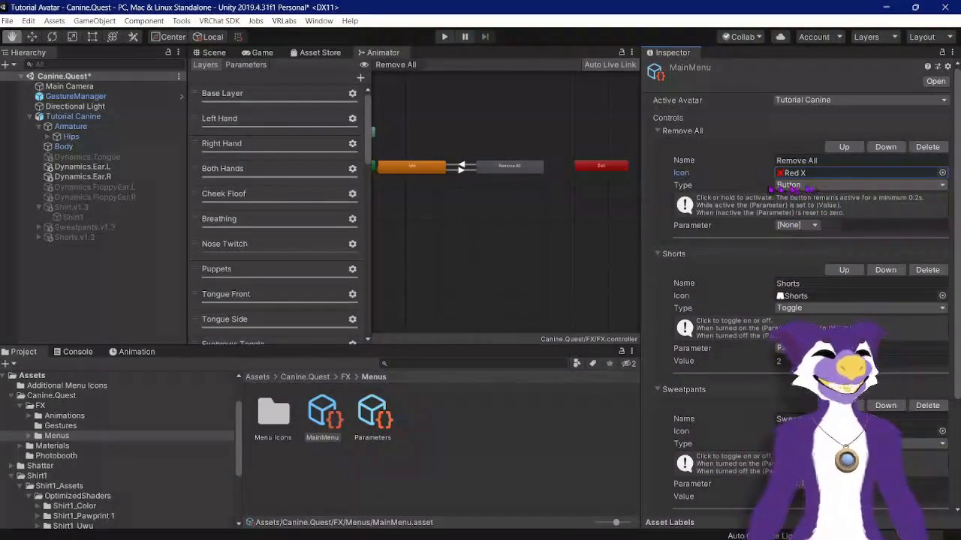
pyautogui.click(796, 226)
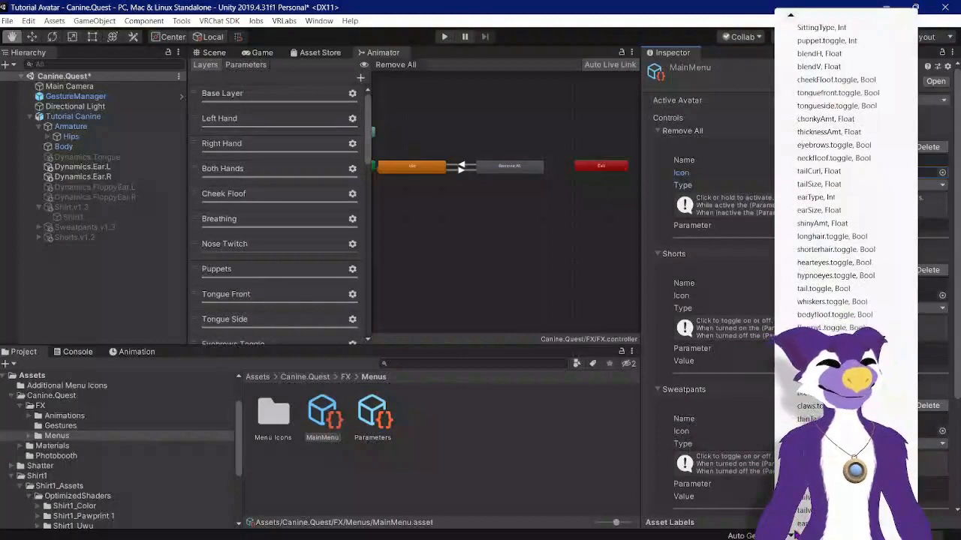
pyautogui.click(800, 524)
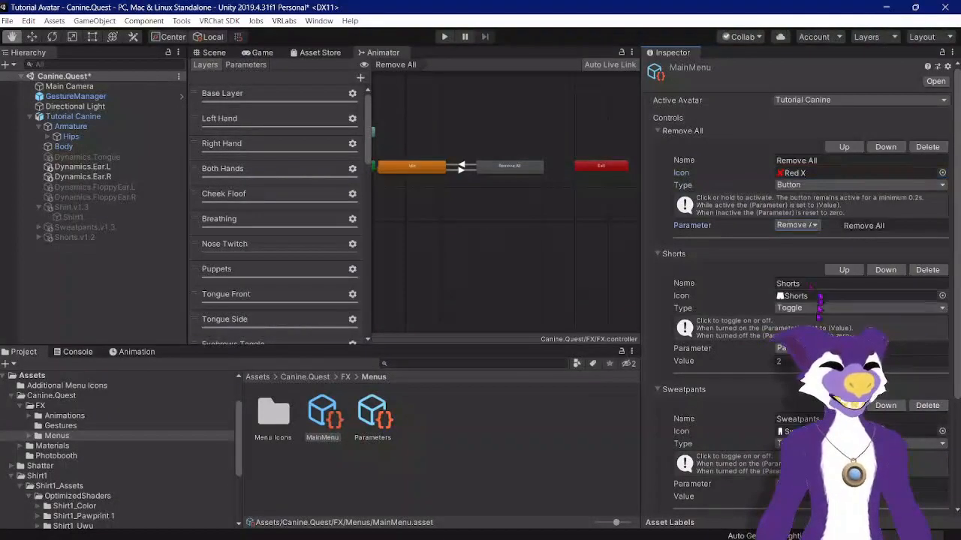
# Step: Select the GestureManager object and enter Play Mode to test the avatar
pyautogui.click(214, 54)
pyautogui.click(209, 22)
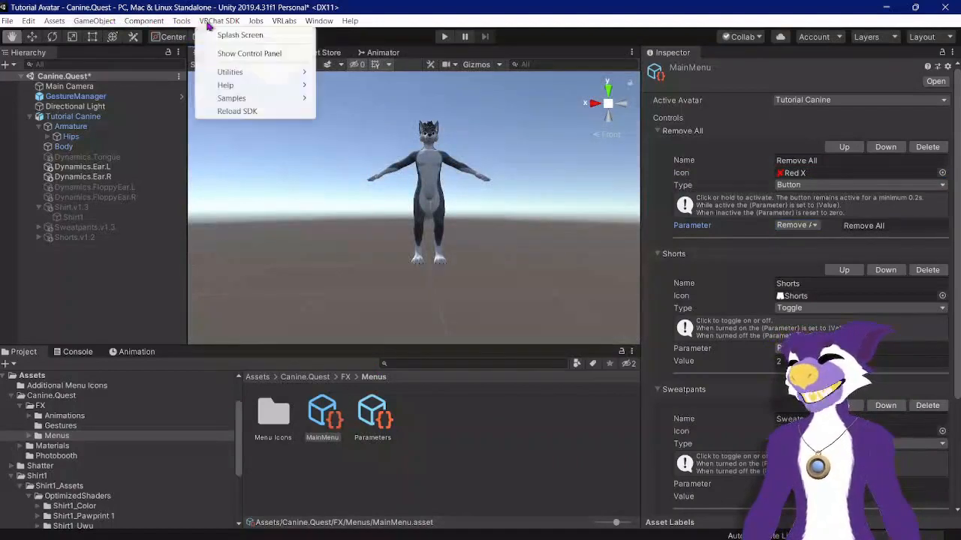
pyautogui.click(75, 96)
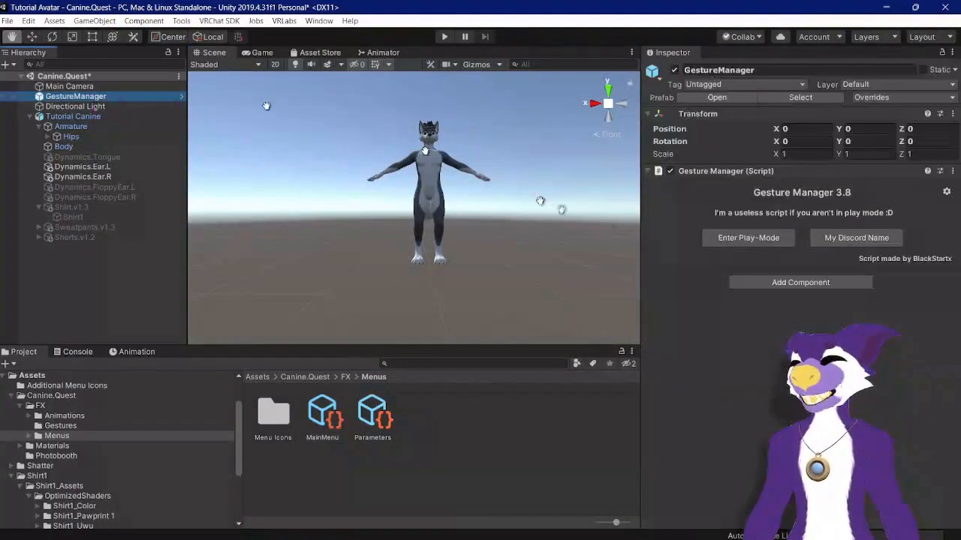
pyautogui.click(722, 242)
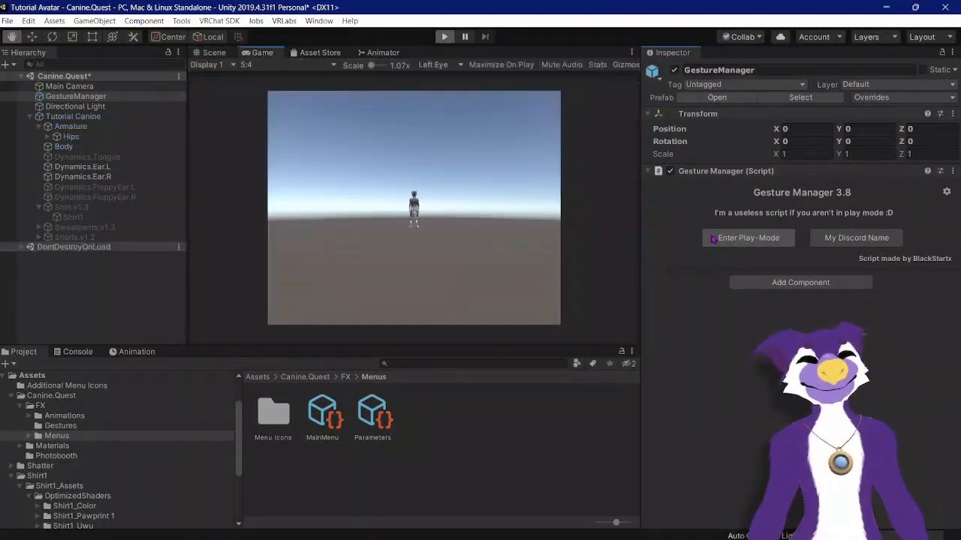
# Step: In the Scene view, toggle Shirt and Sweatpants from the radial menu, then trigger Remove All
pyautogui.click(213, 54)
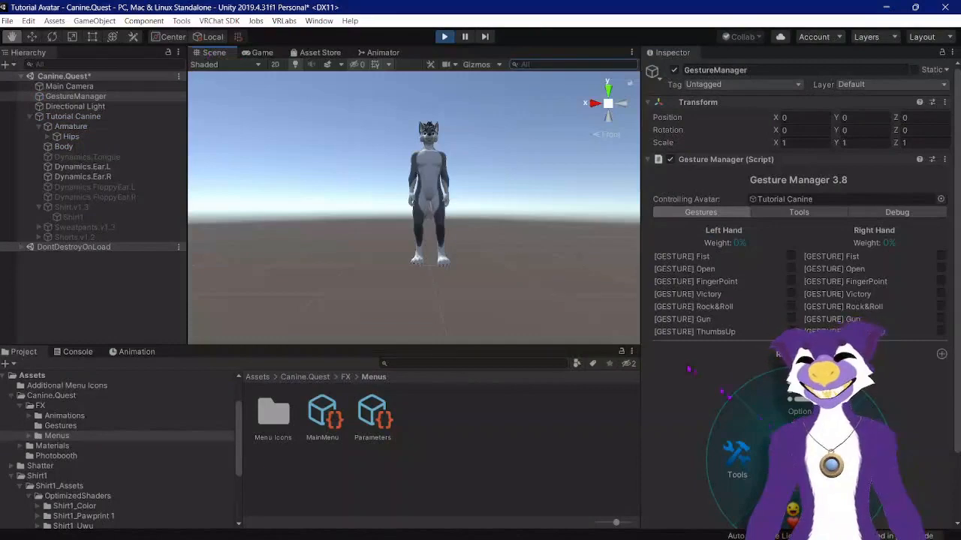
pyautogui.click(796, 516)
pyautogui.scroll(-3, 795, 495)
pyautogui.click(745, 347)
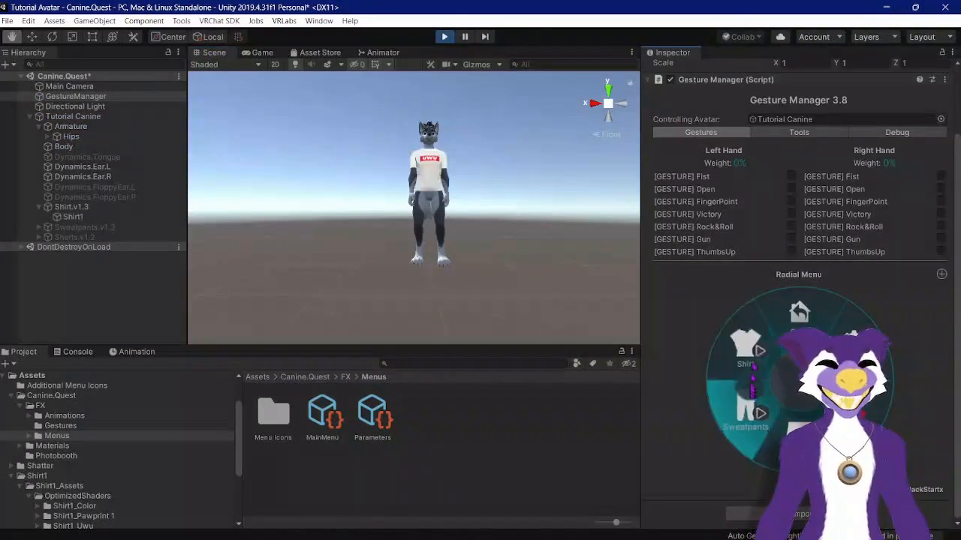
pyautogui.click(747, 409)
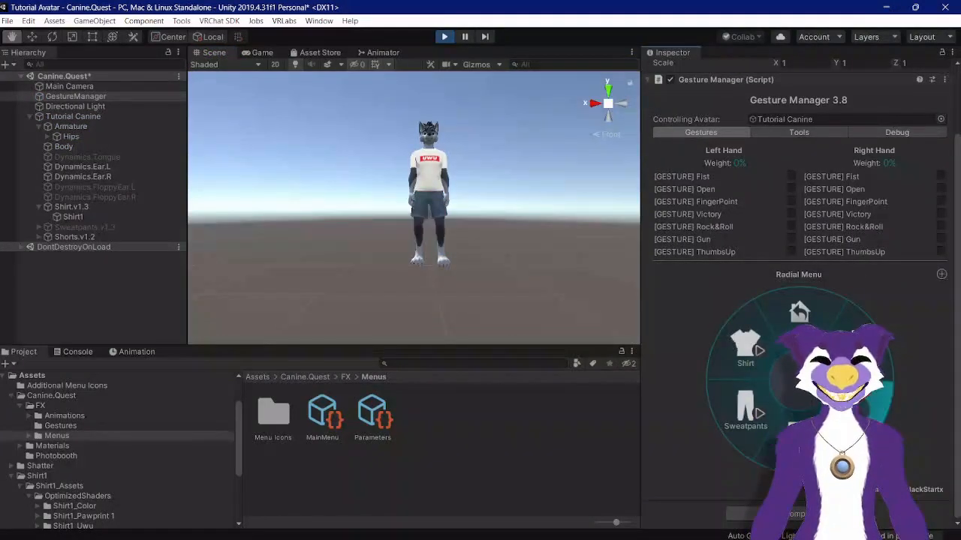
pyautogui.click(853, 409)
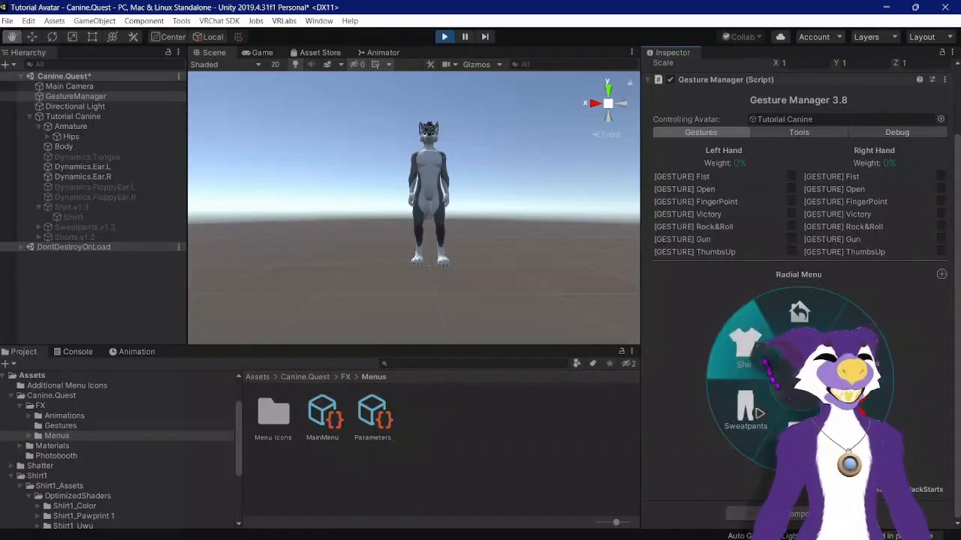
# Step: Retest the Shirt, Sweatpants and Shorts toggles and Remove All through the radial menu
pyautogui.click(745, 347)
pyautogui.click(745, 409)
pyautogui.click(853, 409)
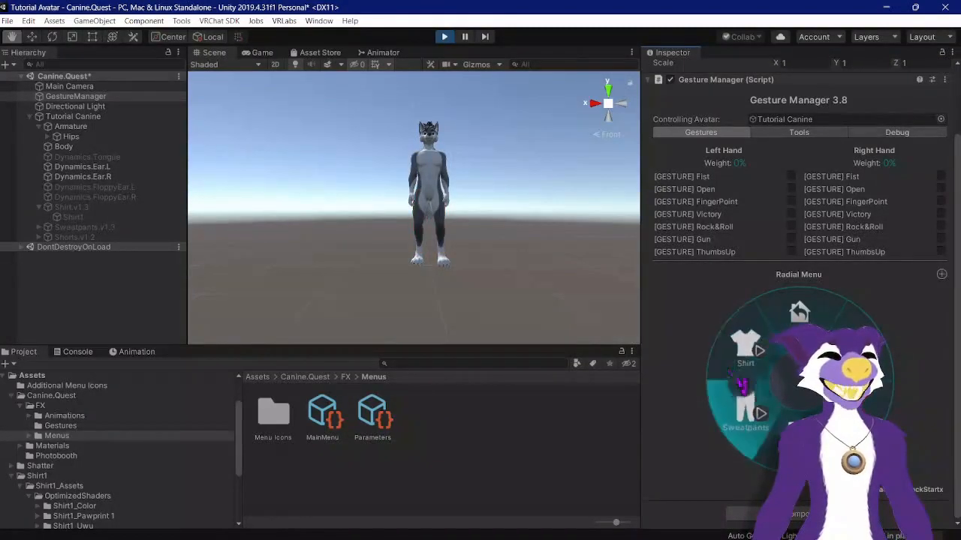
pyautogui.click(745, 352)
pyautogui.click(747, 412)
pyautogui.click(747, 413)
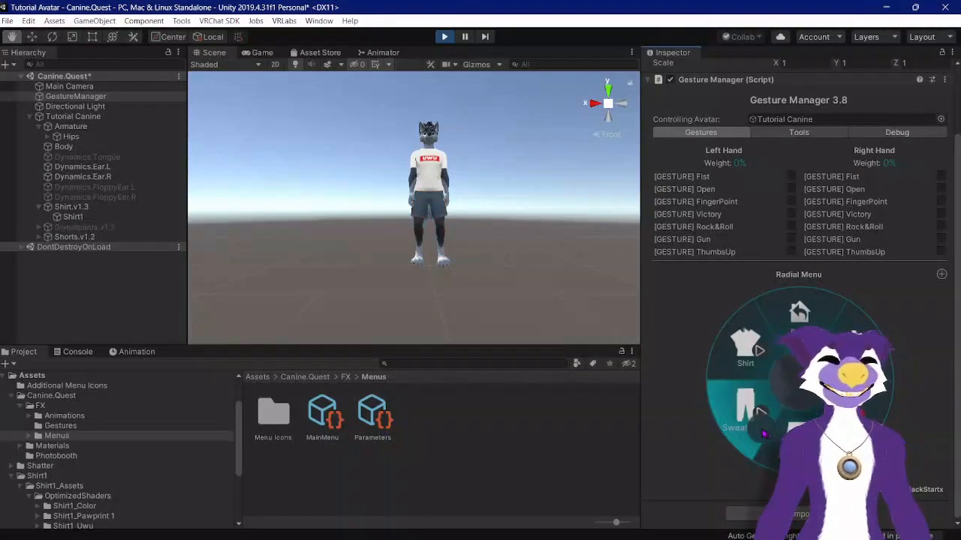
pyautogui.click(747, 412)
pyautogui.click(796, 438)
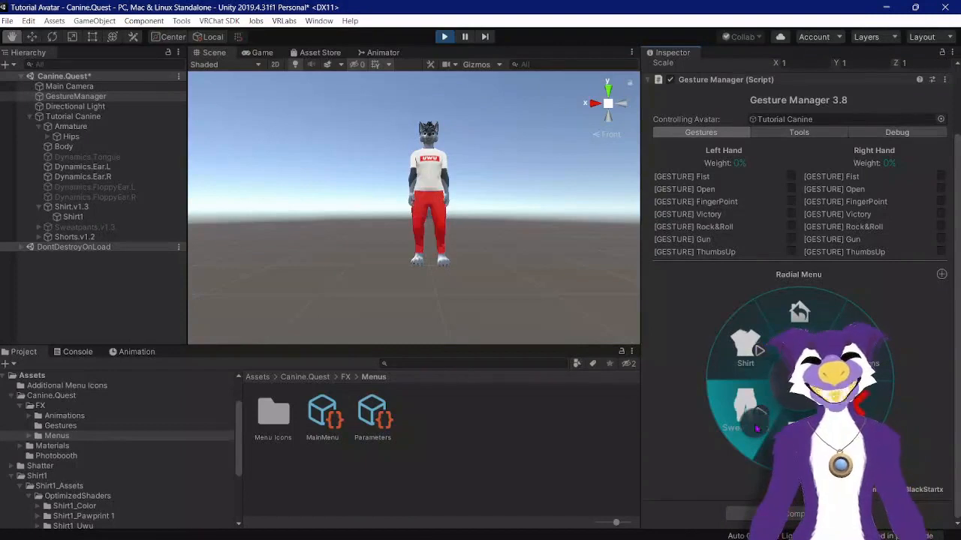
# Step: Toggle Shirt and Sweatpants on and off again to check the clothes switch correctly
pyautogui.click(757, 429)
pyautogui.click(760, 349)
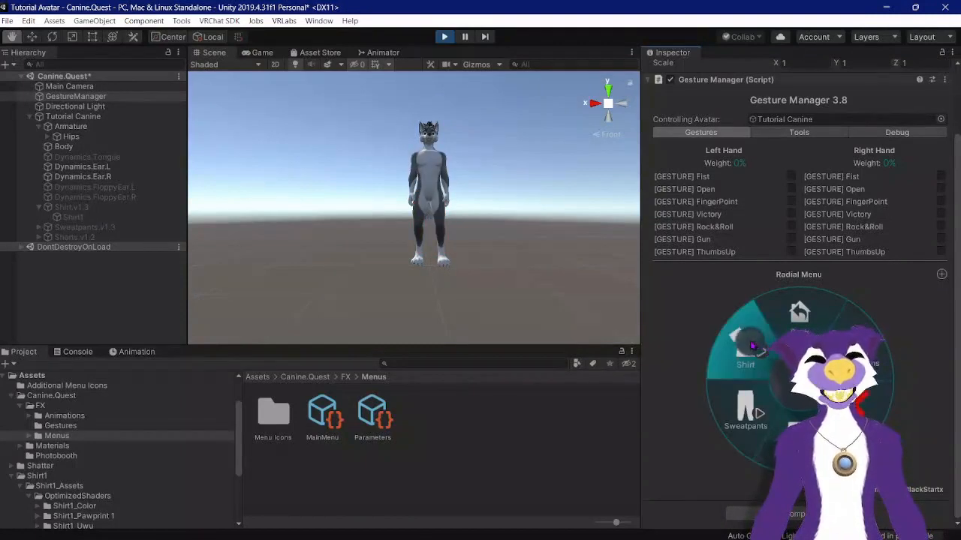
pyautogui.click(752, 345)
pyautogui.click(752, 346)
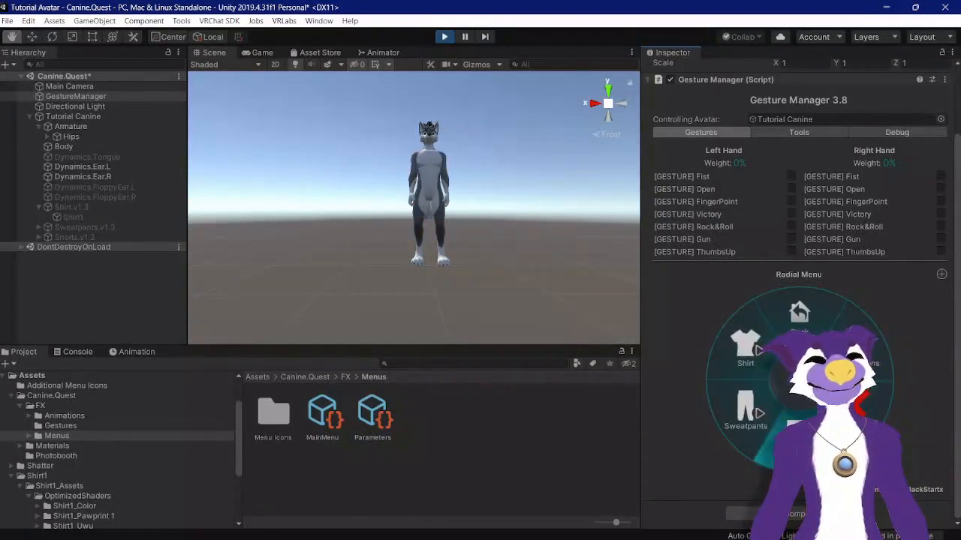
pyautogui.click(743, 409)
pyautogui.click(743, 409)
pyautogui.click(747, 347)
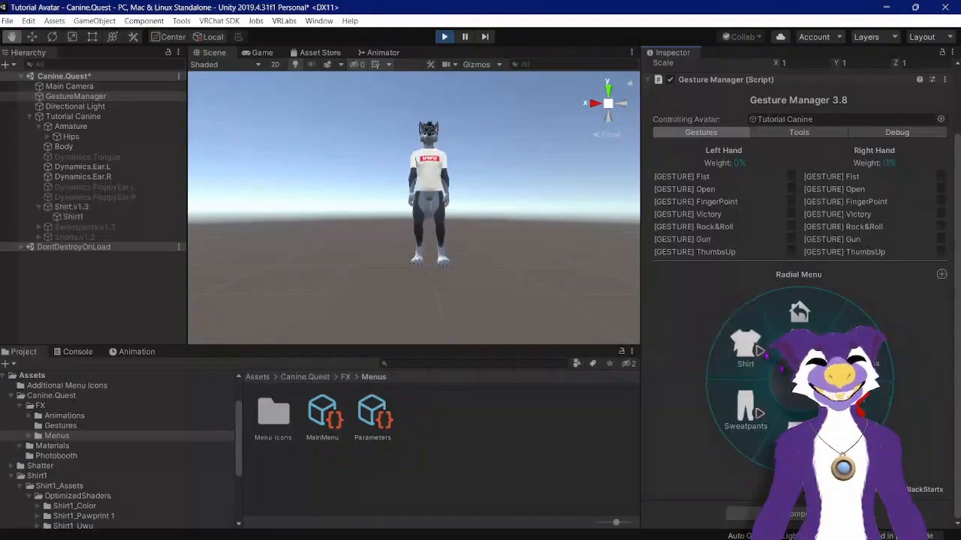
pyautogui.click(747, 347)
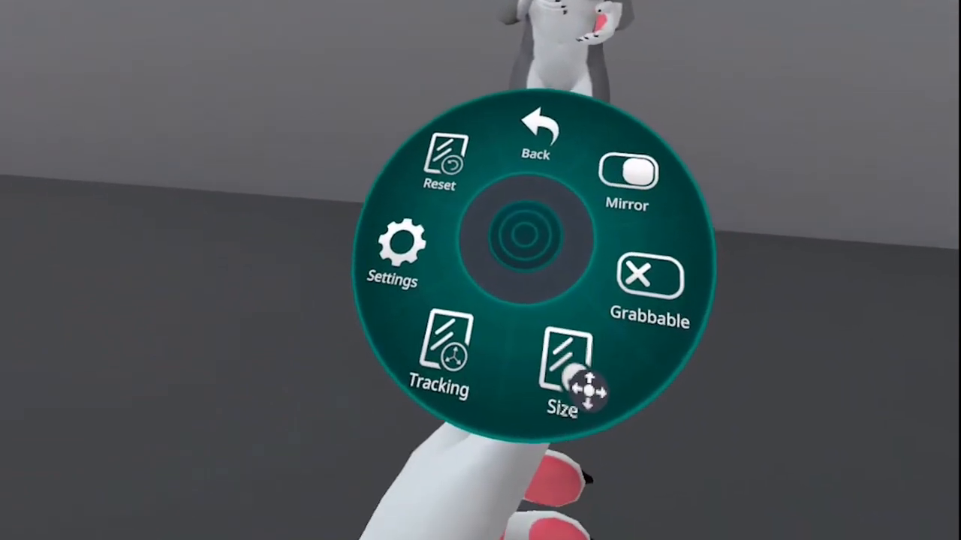
# Step: Switch to VRChat, open the avatar's expressions menu and turn on Shirt, Sweatpants and Shorts
pyautogui.click(518, 123)
pyautogui.click(622, 226)
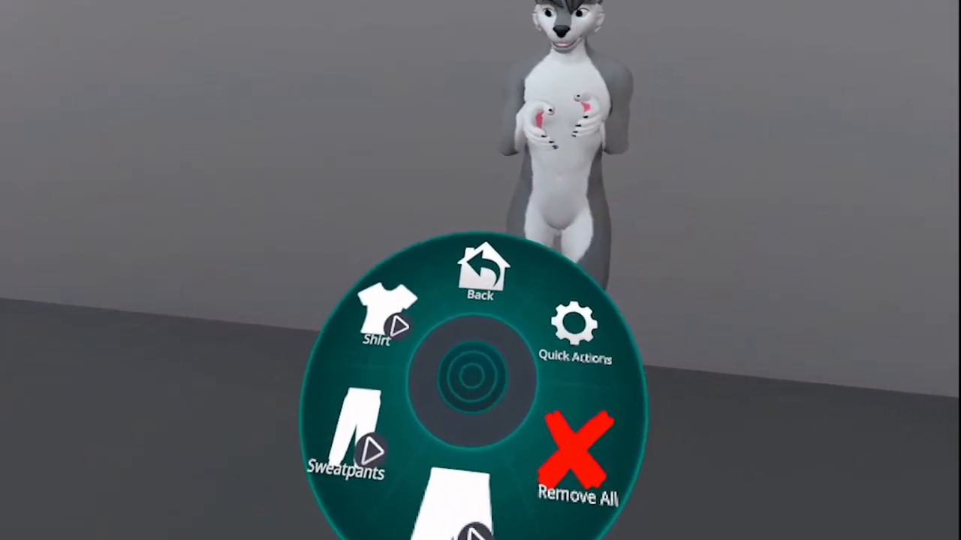
pyautogui.click(455, 248)
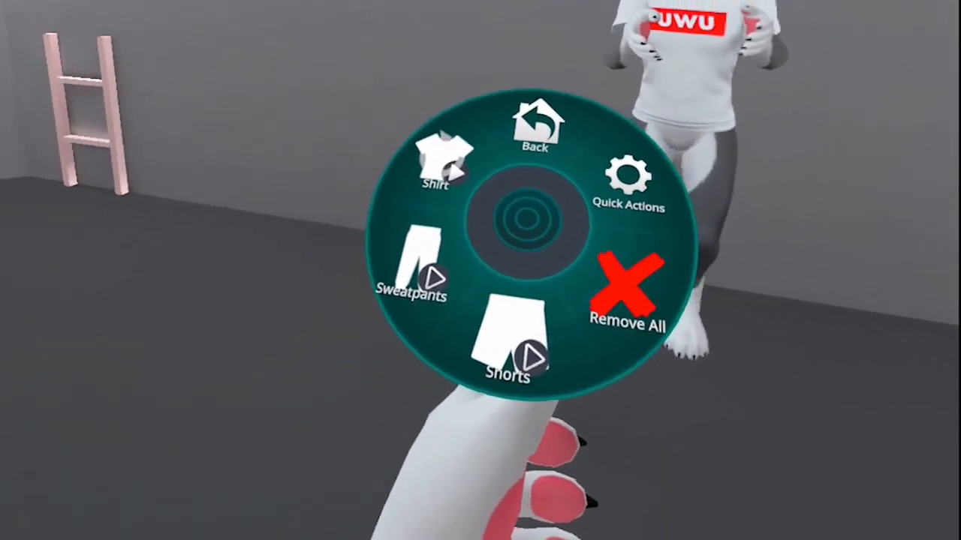
pyautogui.click(214, 473)
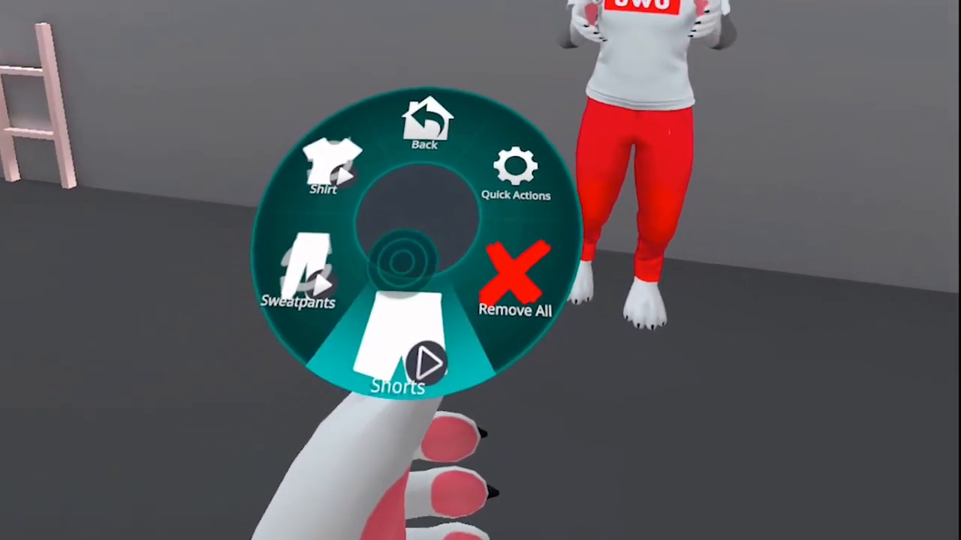
pyautogui.click(400, 341)
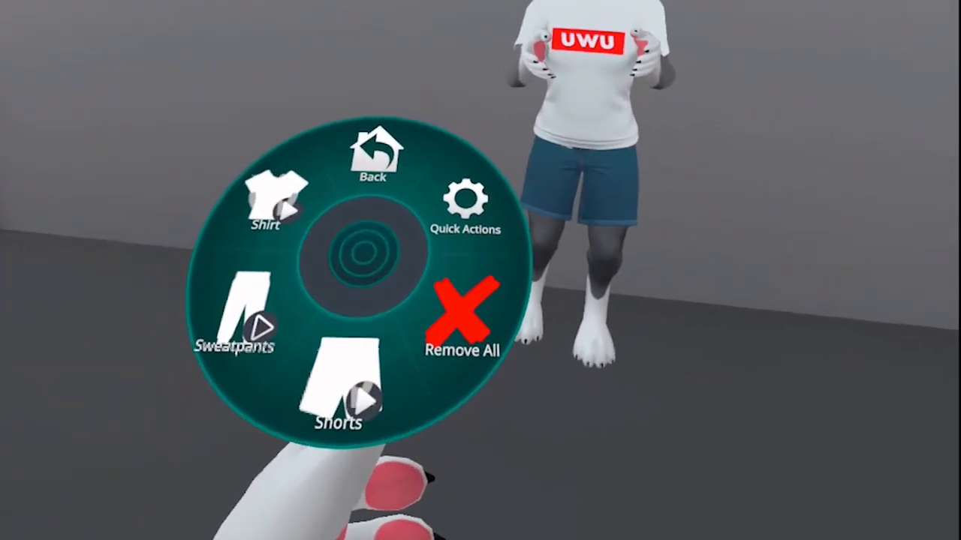
# Step: Toggle Sweatpants and Shorts, use Remove All, and go back out of the expressions menu
pyautogui.click(220, 315)
pyautogui.click(316, 394)
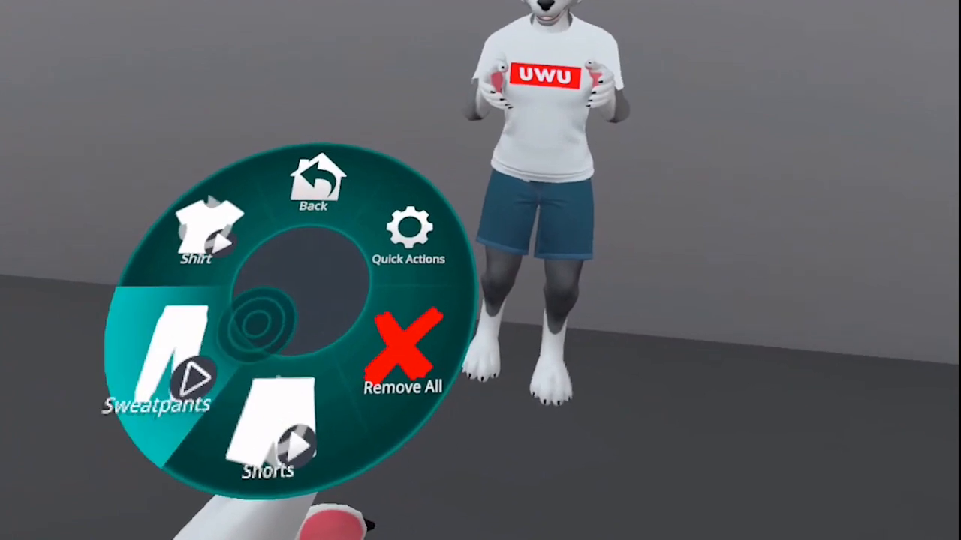
pyautogui.click(204, 323)
pyautogui.click(435, 357)
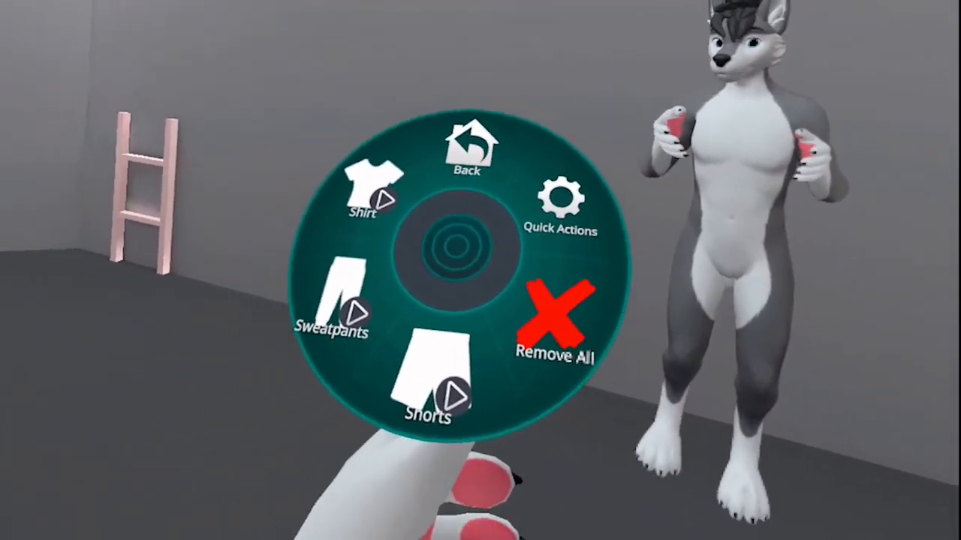
pyautogui.click(469, 149)
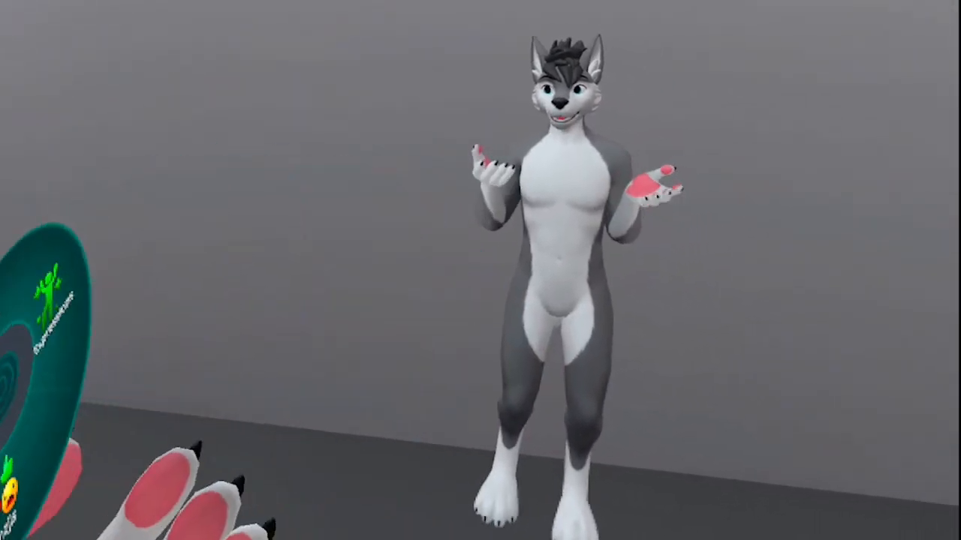